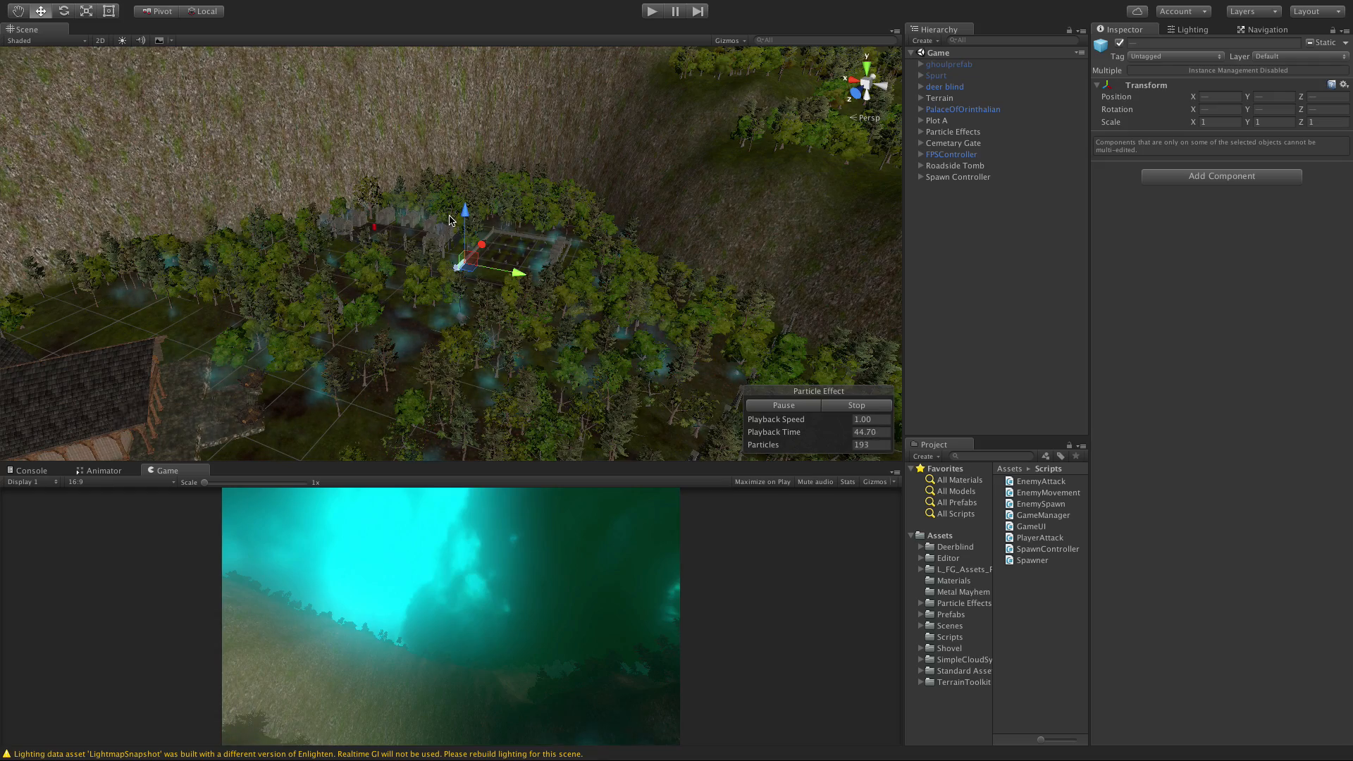
Step: Examine the Plot A cemetery area and the trees around it in the scene
middle_drag(527, 200, 497, 215)
middle_drag(632, 282, 673, 258)
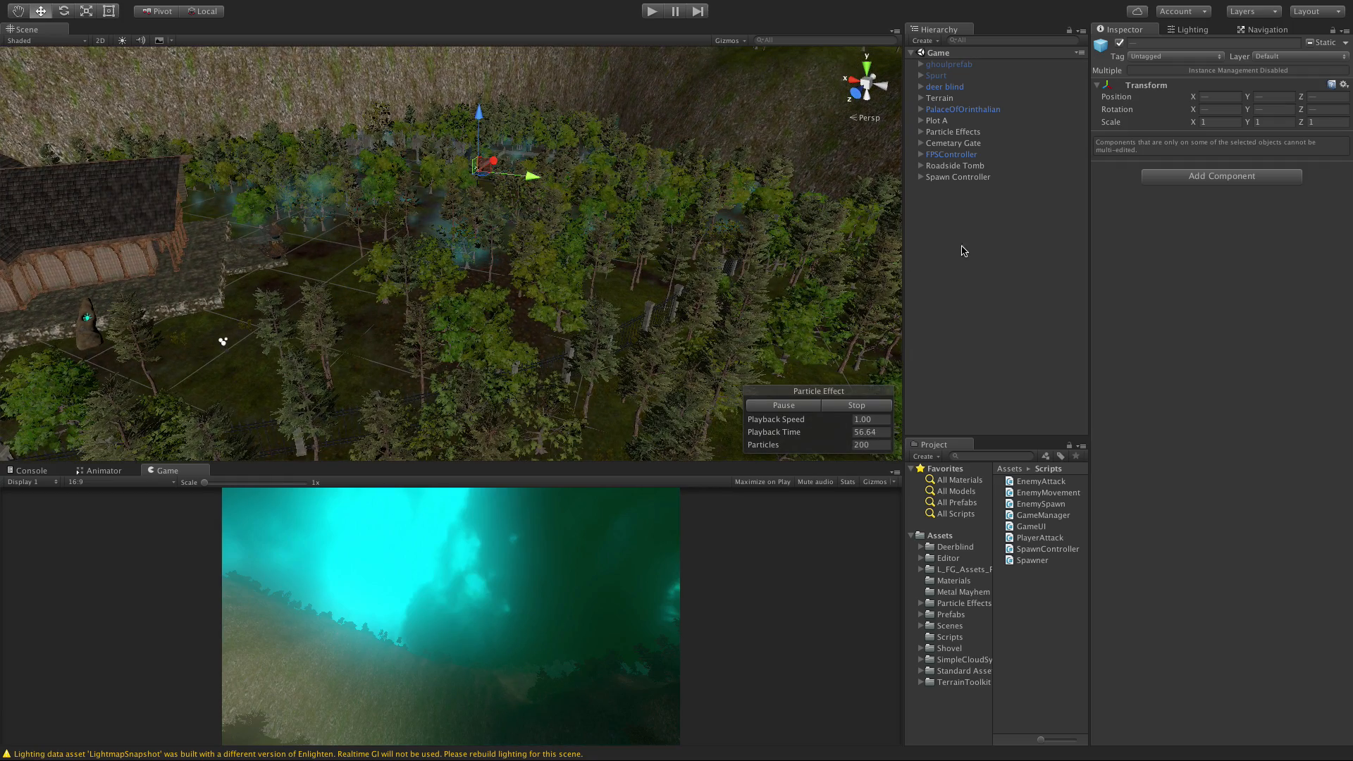
click(952, 132)
click(940, 122)
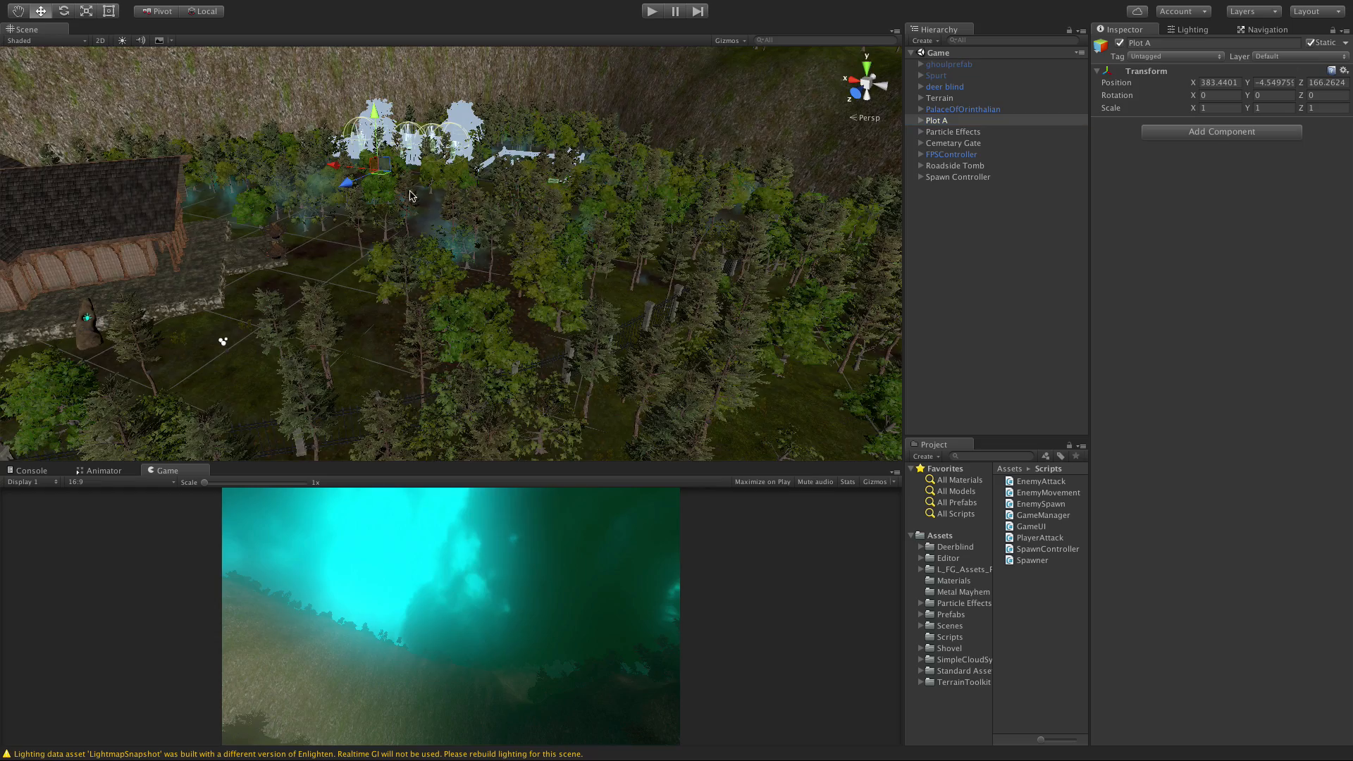
key(f)
scroll(468, 187, up, 6)
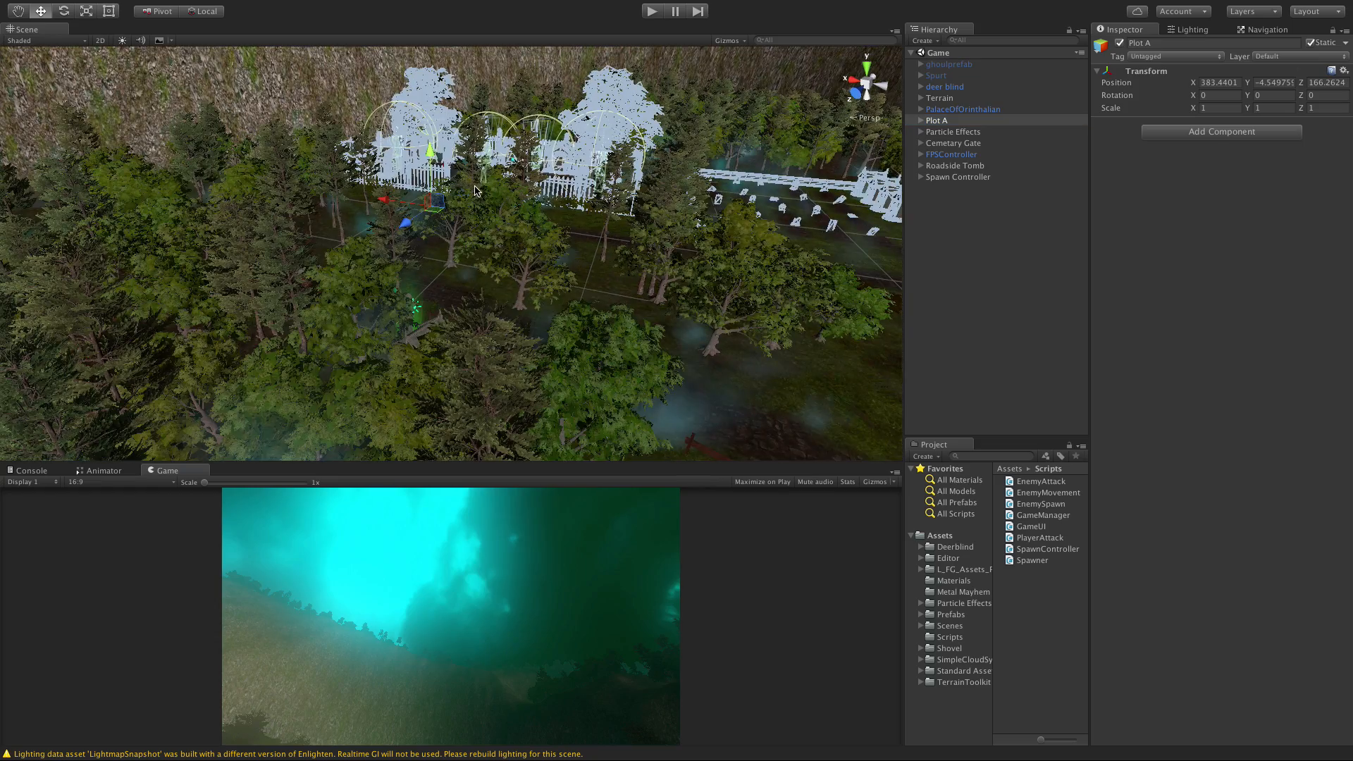
middle_drag(480, 191, 474, 343)
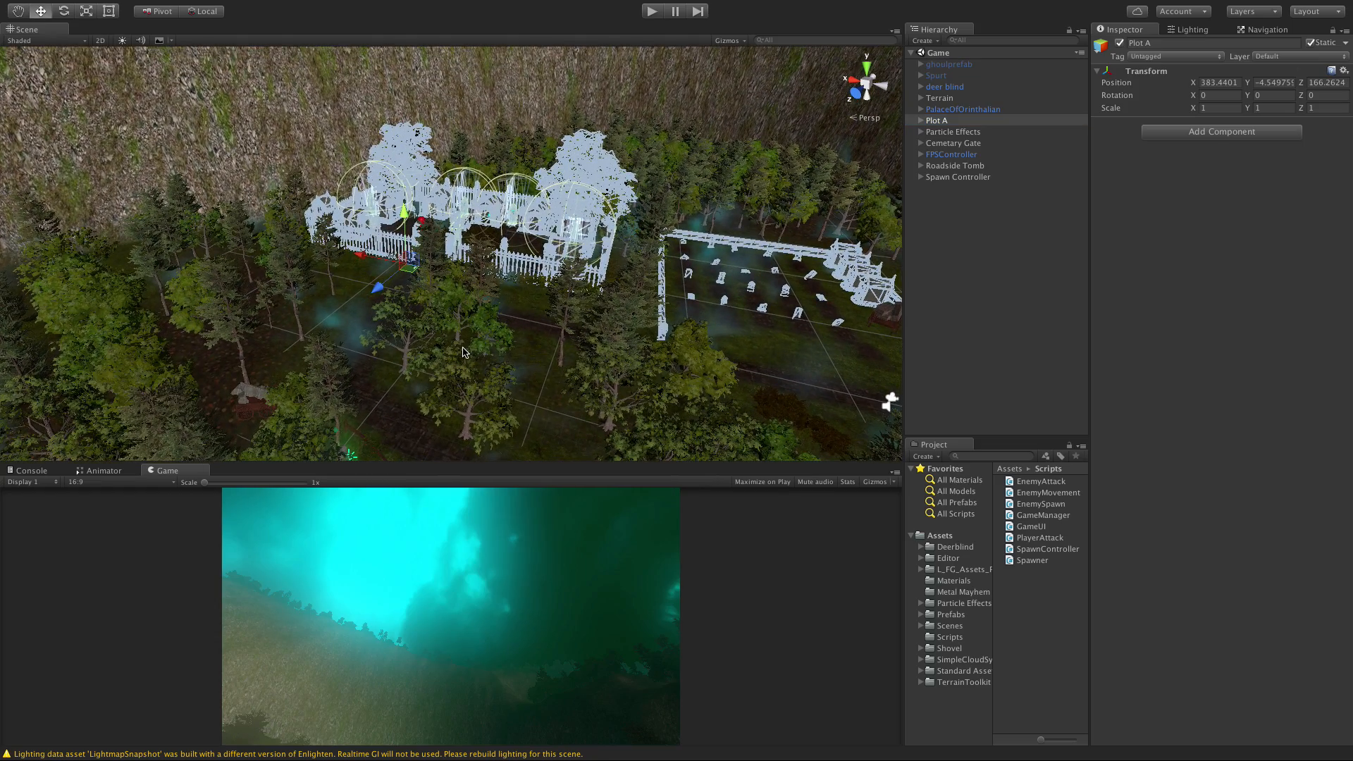
scroll(474, 341, up, 5)
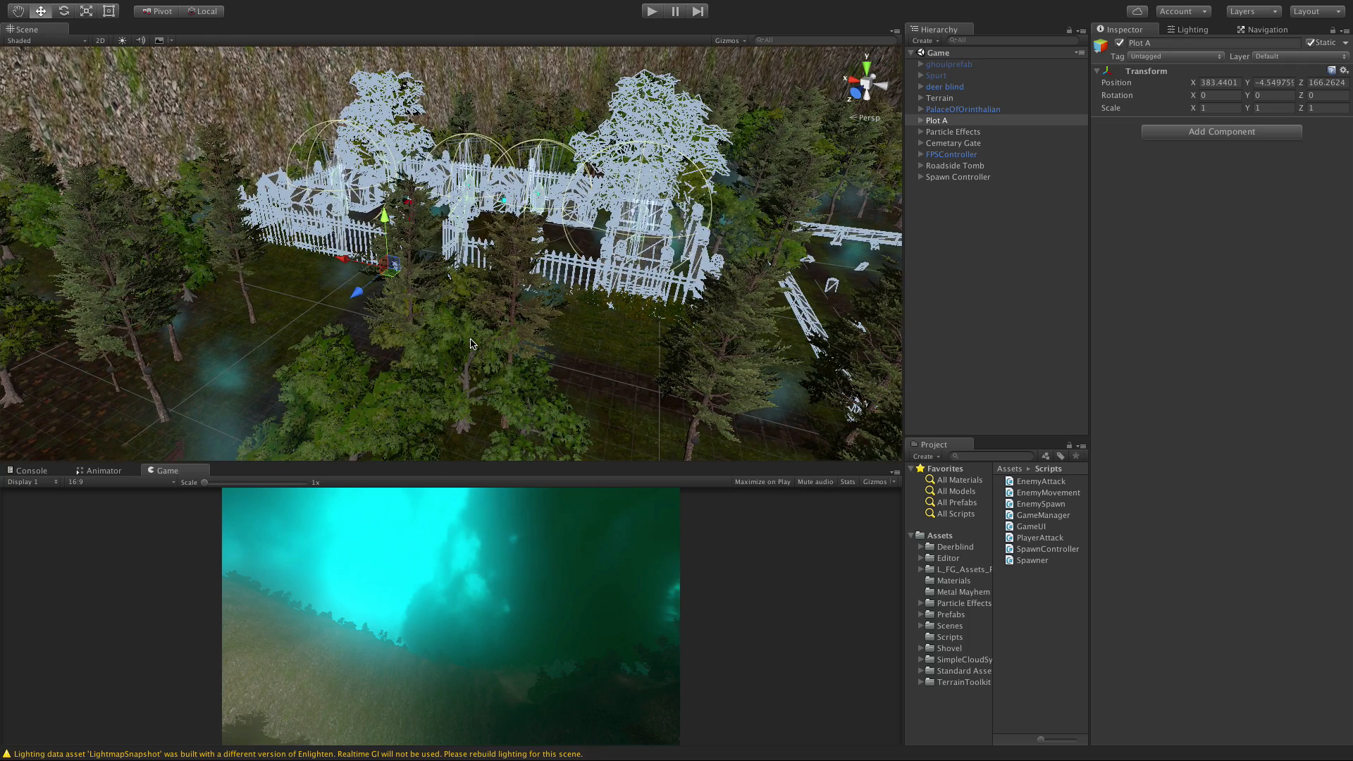
scroll(472, 344, down, 4)
click(283, 394)
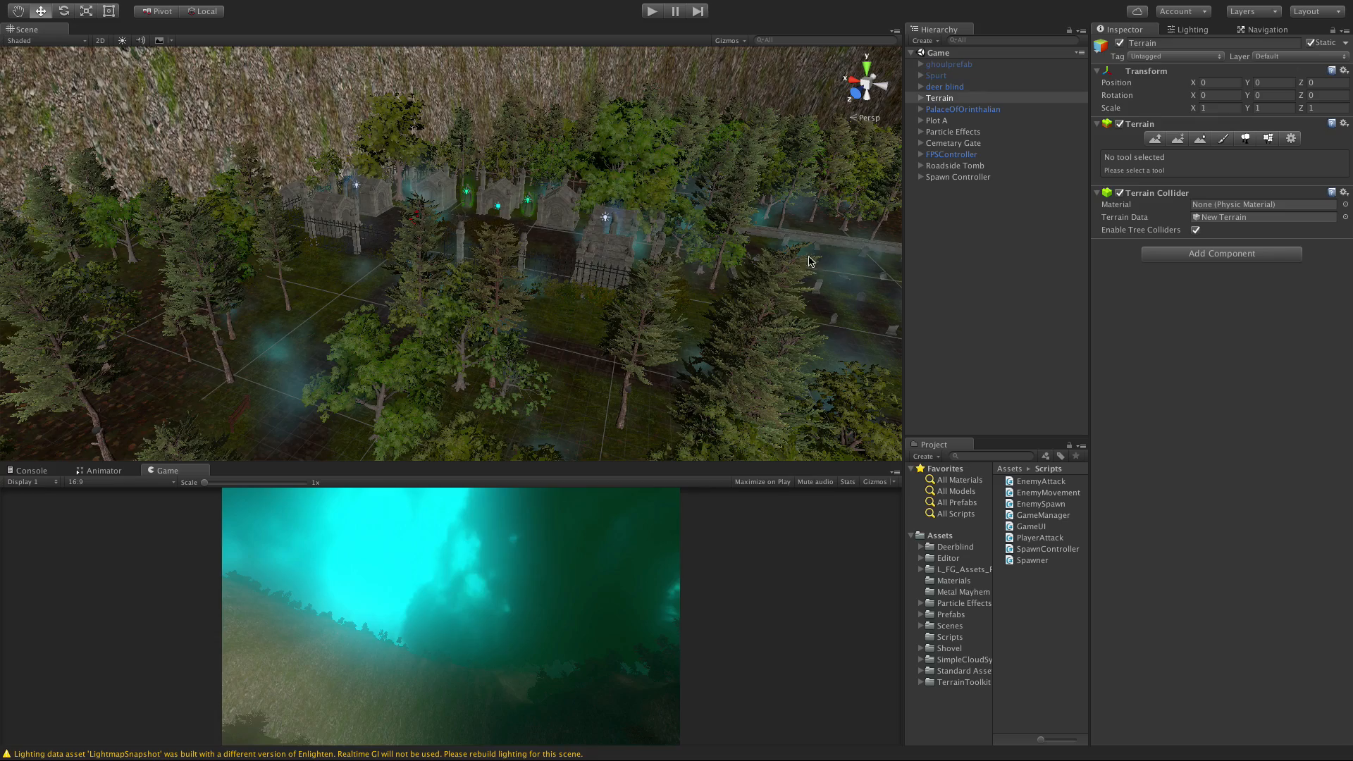
Step: Inspect the Wispy Fog particle effect beside the cemetery, clear the selection and collapse the Particle Effects group
click(840, 241)
middle_drag(620, 294, 628, 319)
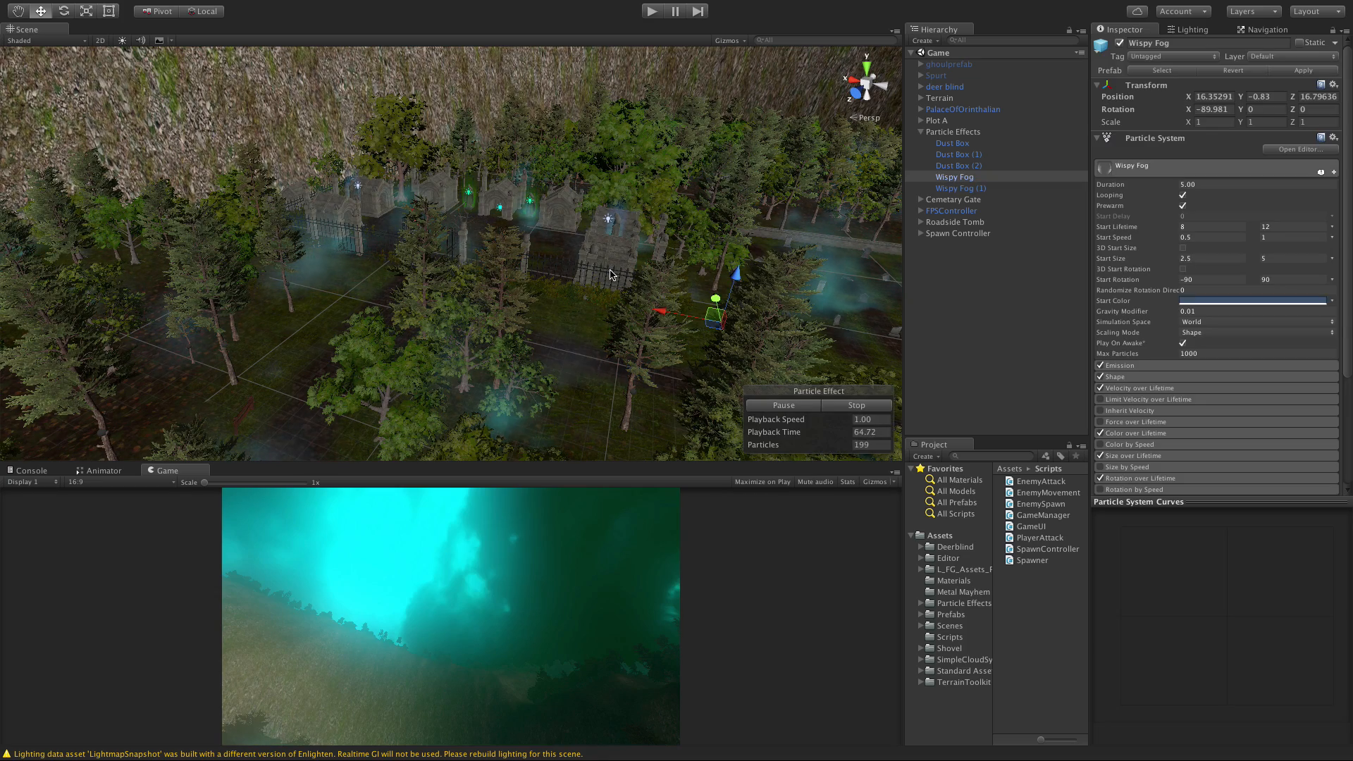
scroll(611, 275, up, 5)
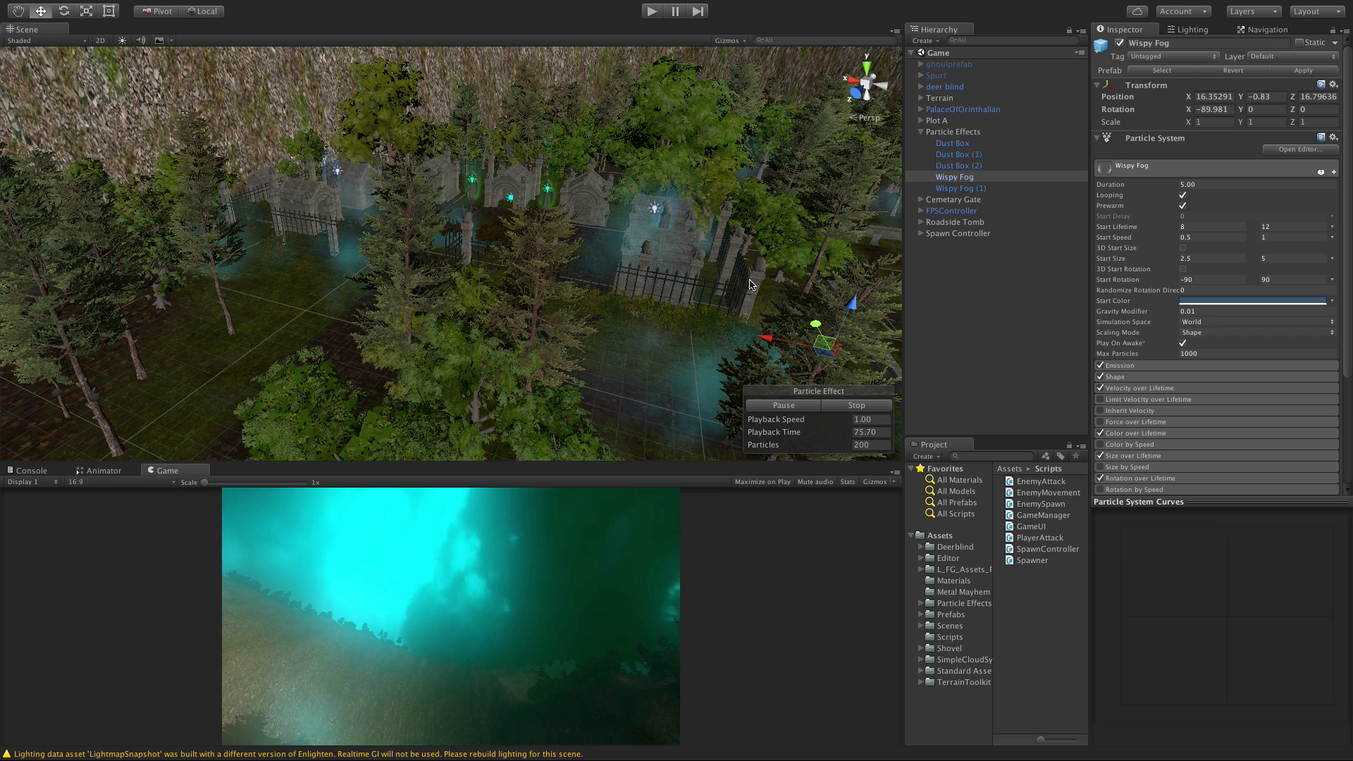
click(929, 268)
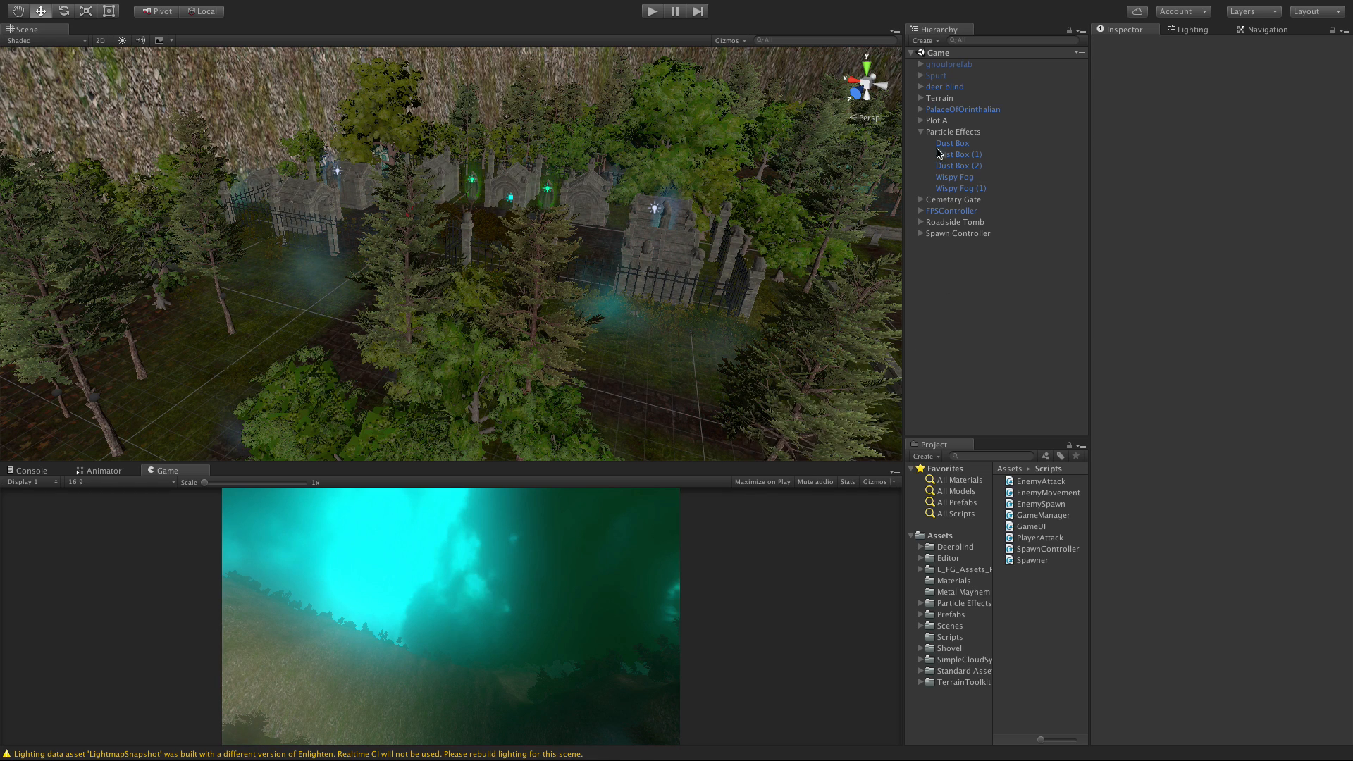
click(920, 131)
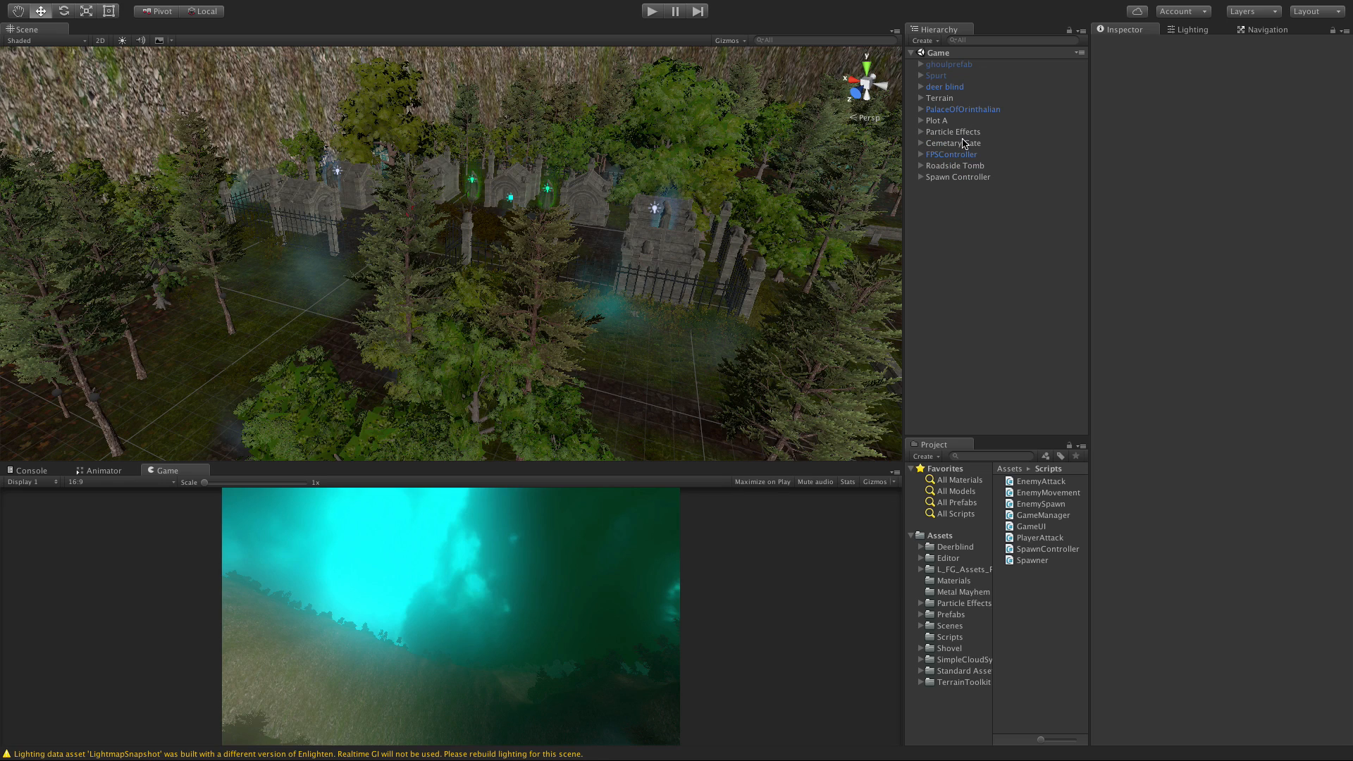
Step: Examine the Roadside Tomb object group and the surrounding forest from several angles and distances
click(969, 166)
key(f)
scroll(382, 301, up, 8)
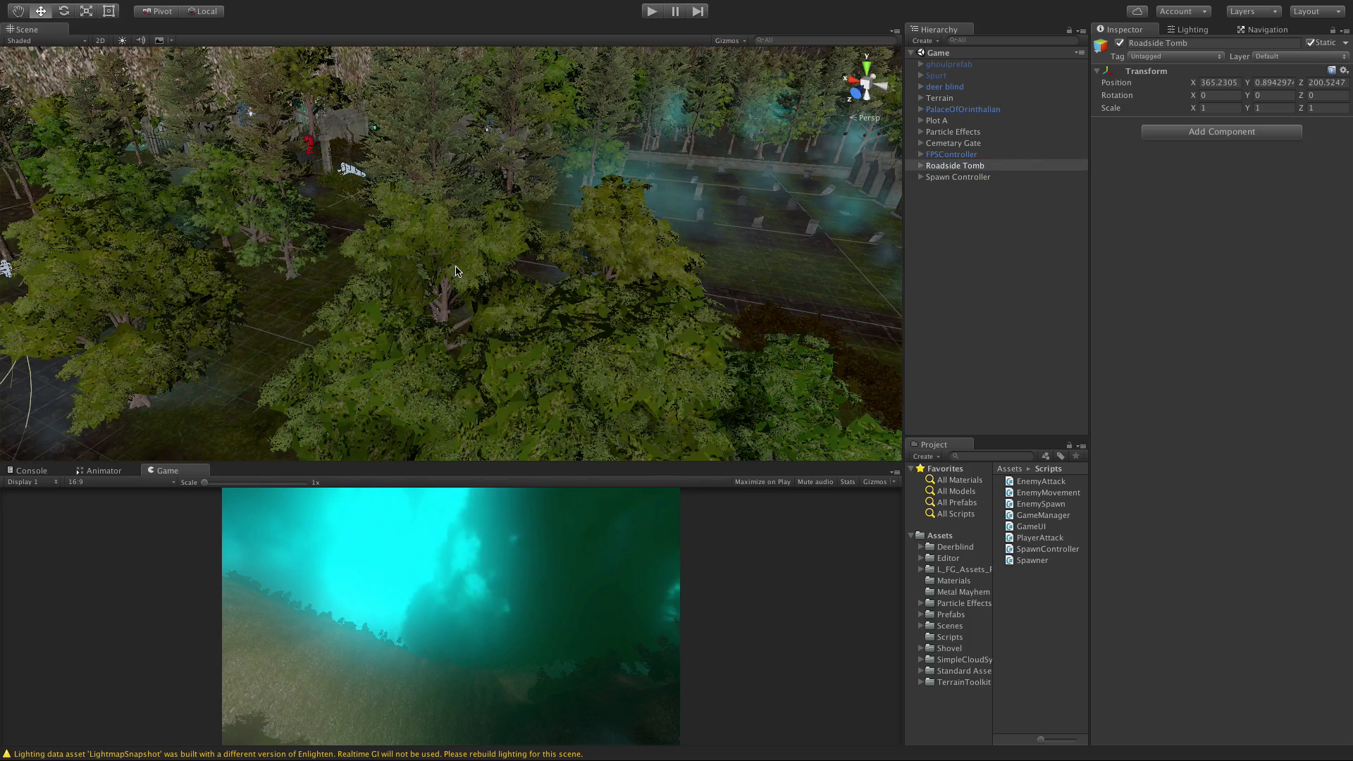
scroll(454, 270, down, 2)
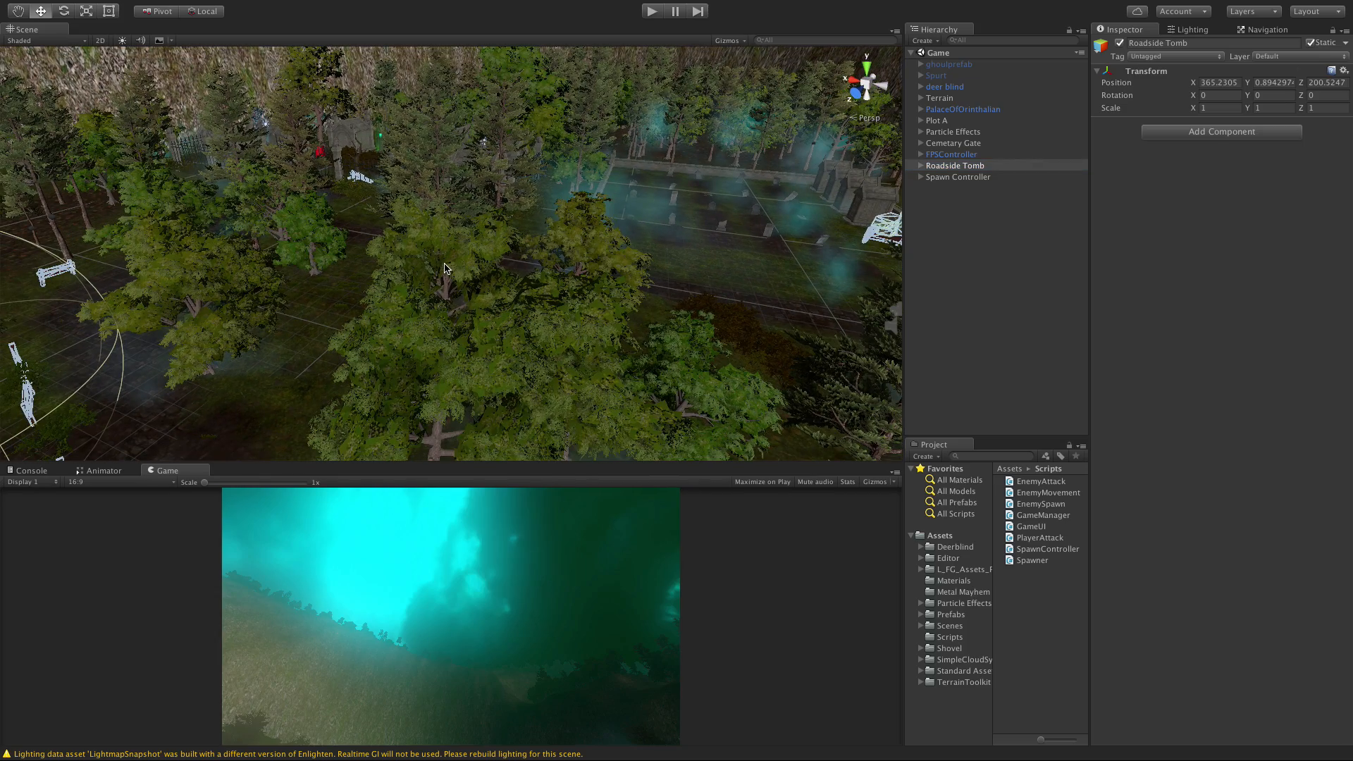
alt+drag(439, 258, 104, 301)
middle_drag(496, 153, 532, 313)
scroll(530, 317, up, 5)
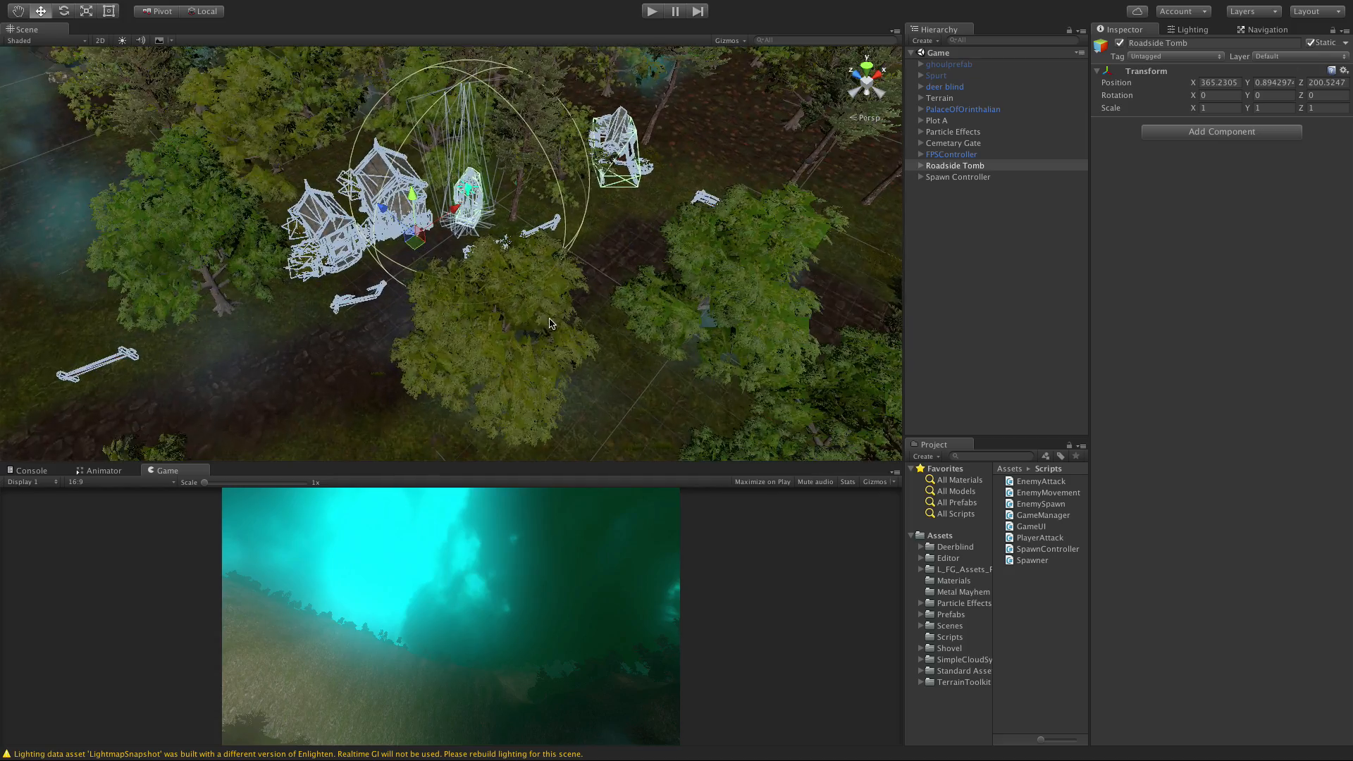
alt+drag(530, 317, 409, 303)
scroll(450, 264, up, 5)
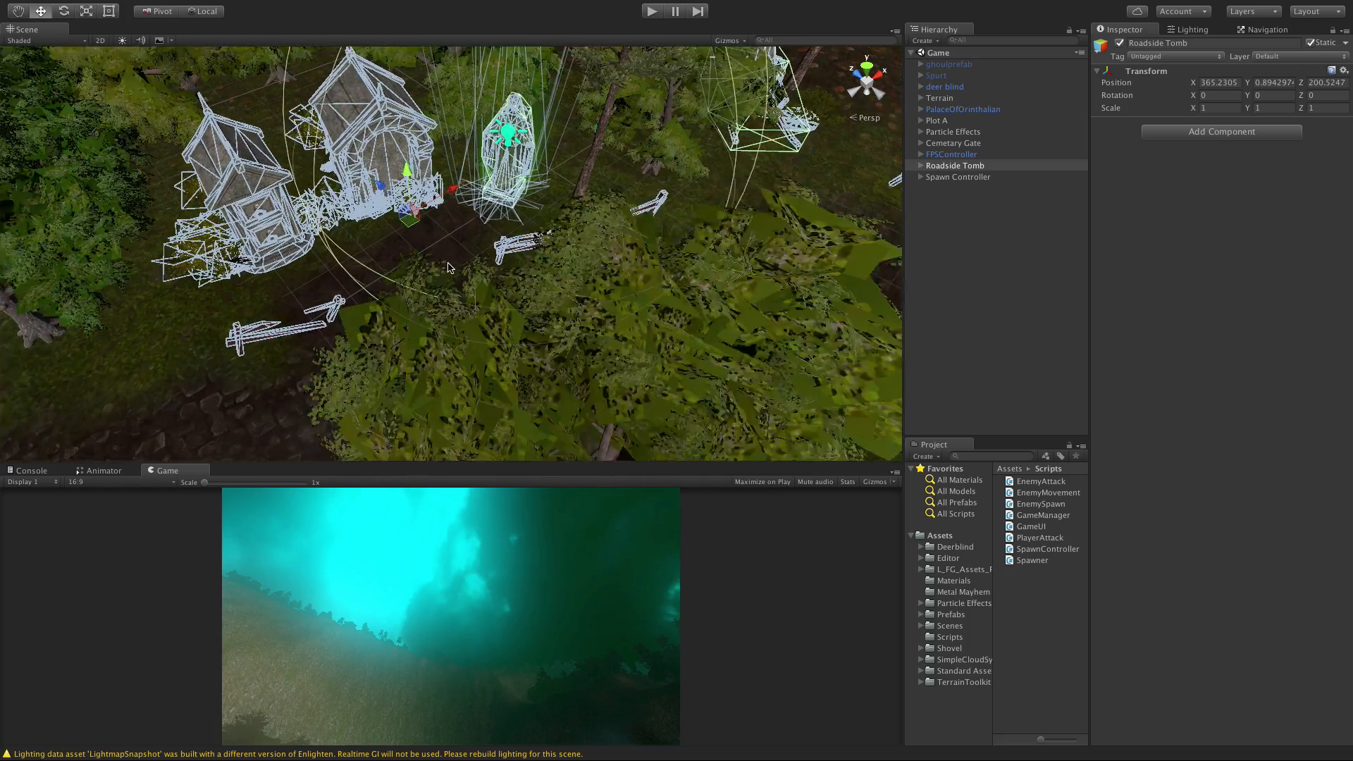
drag(455, 359, 477, 440)
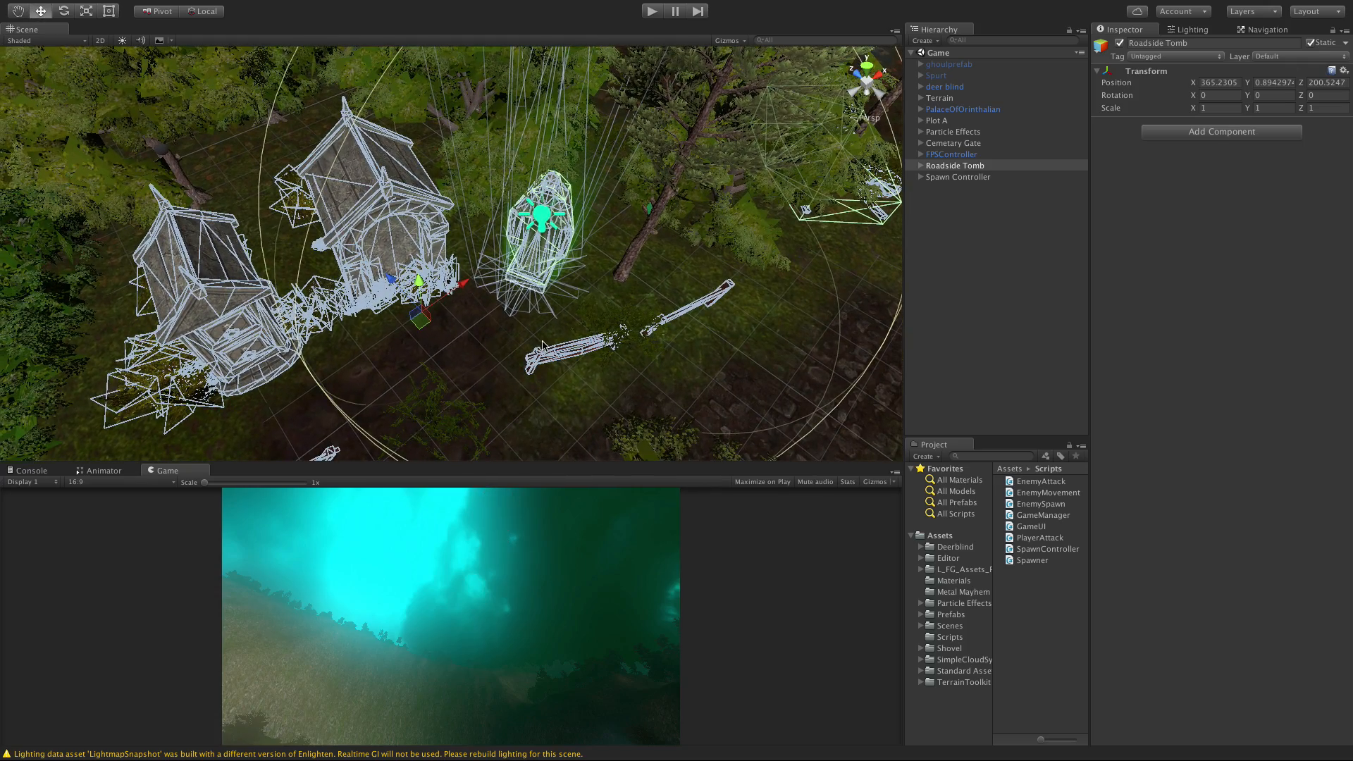
drag(904, 149, 913, 144)
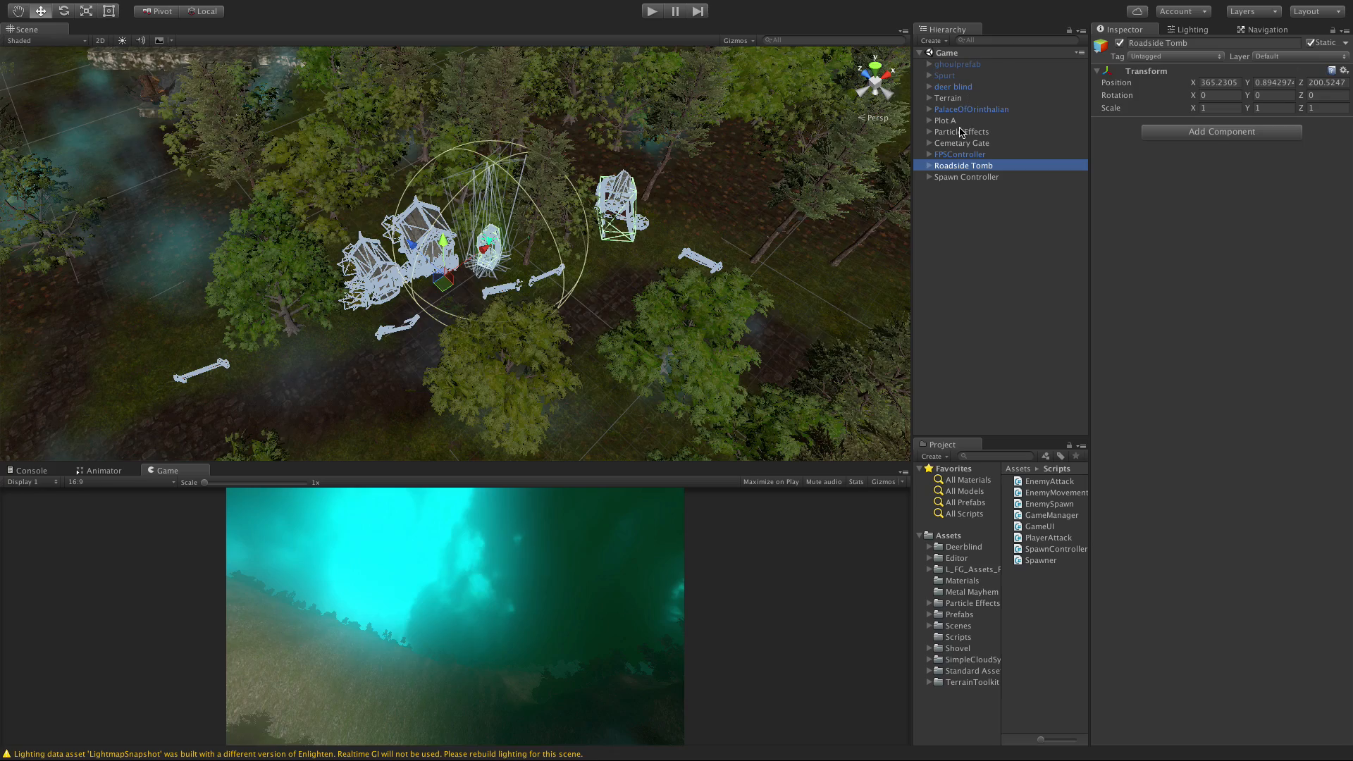
middle_click(615, 224)
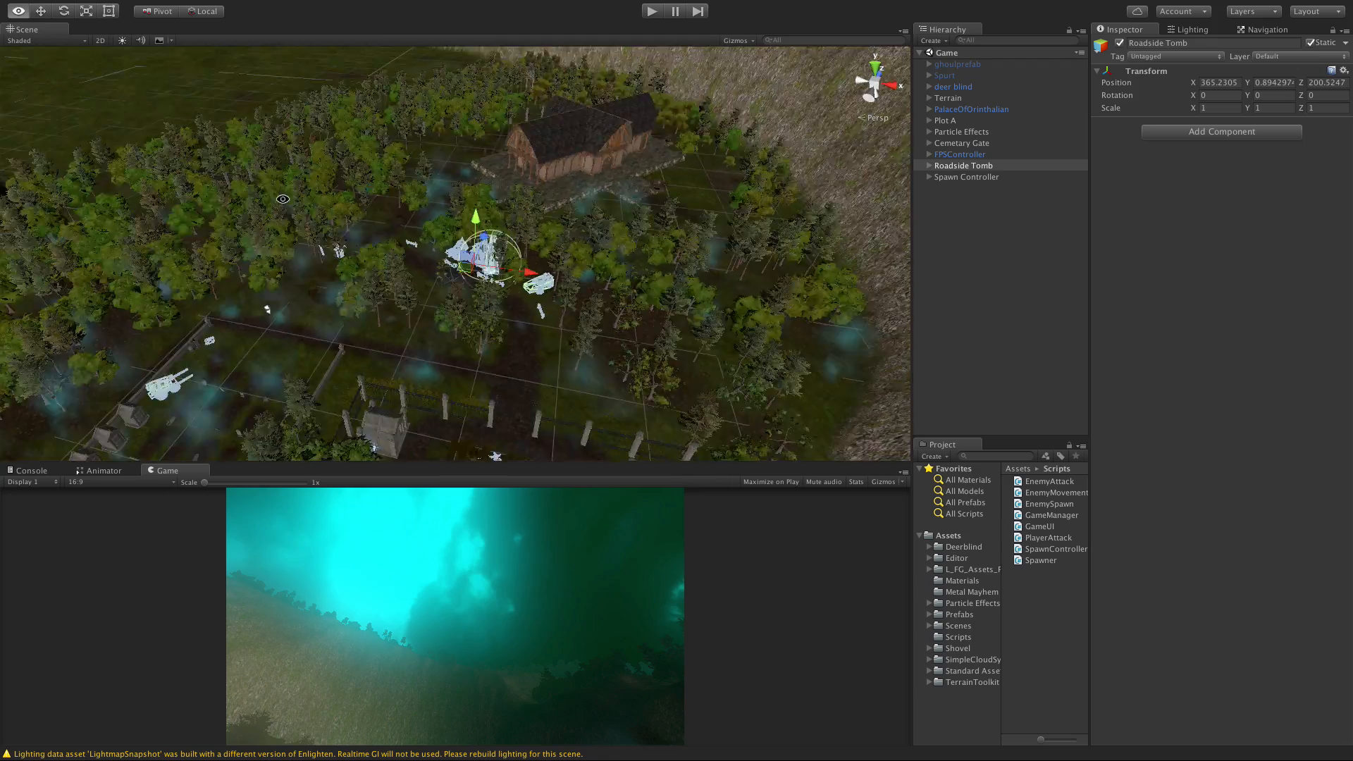
alt+drag(11, 234, 541, 255)
scroll(540, 255, up, 10)
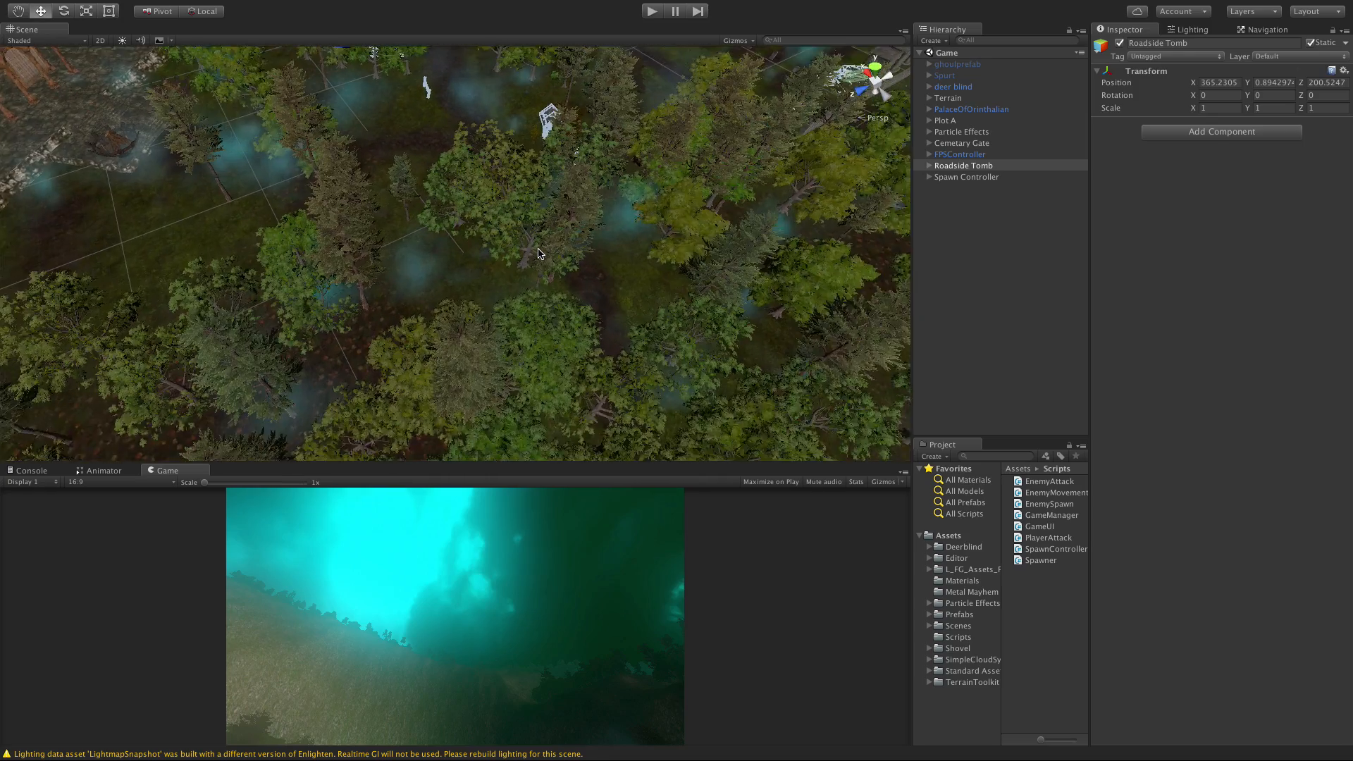
middle_drag(536, 256, 420, 149)
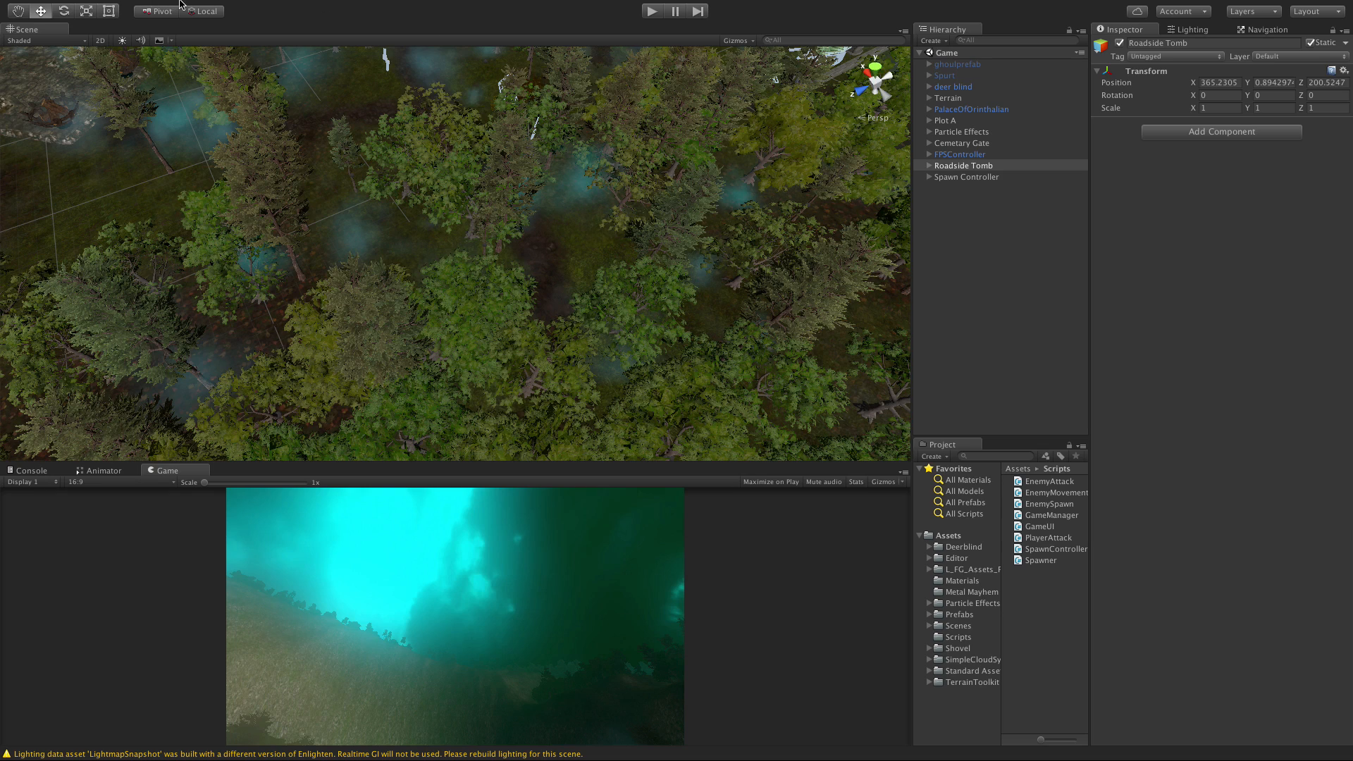
Step: Start a new project and name it Terrain Demo
click(84, 6)
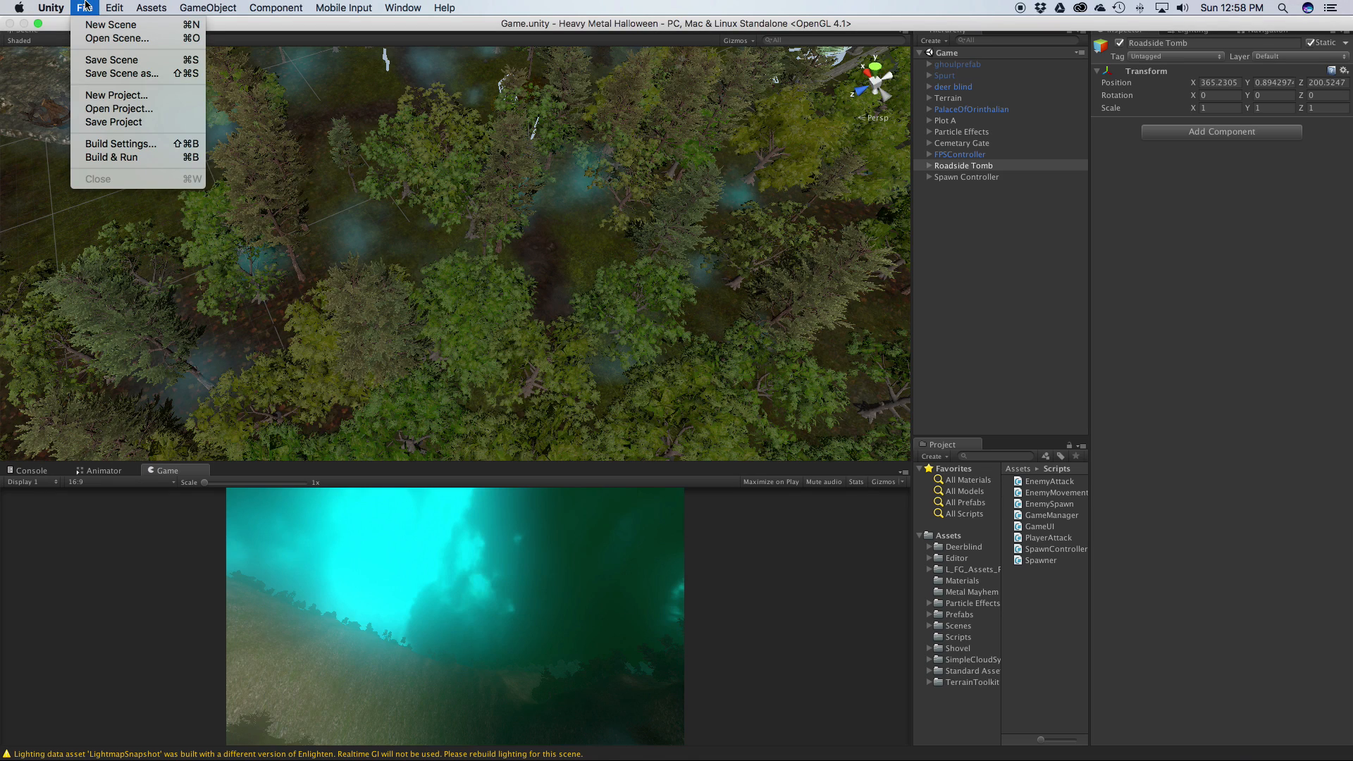
click(132, 96)
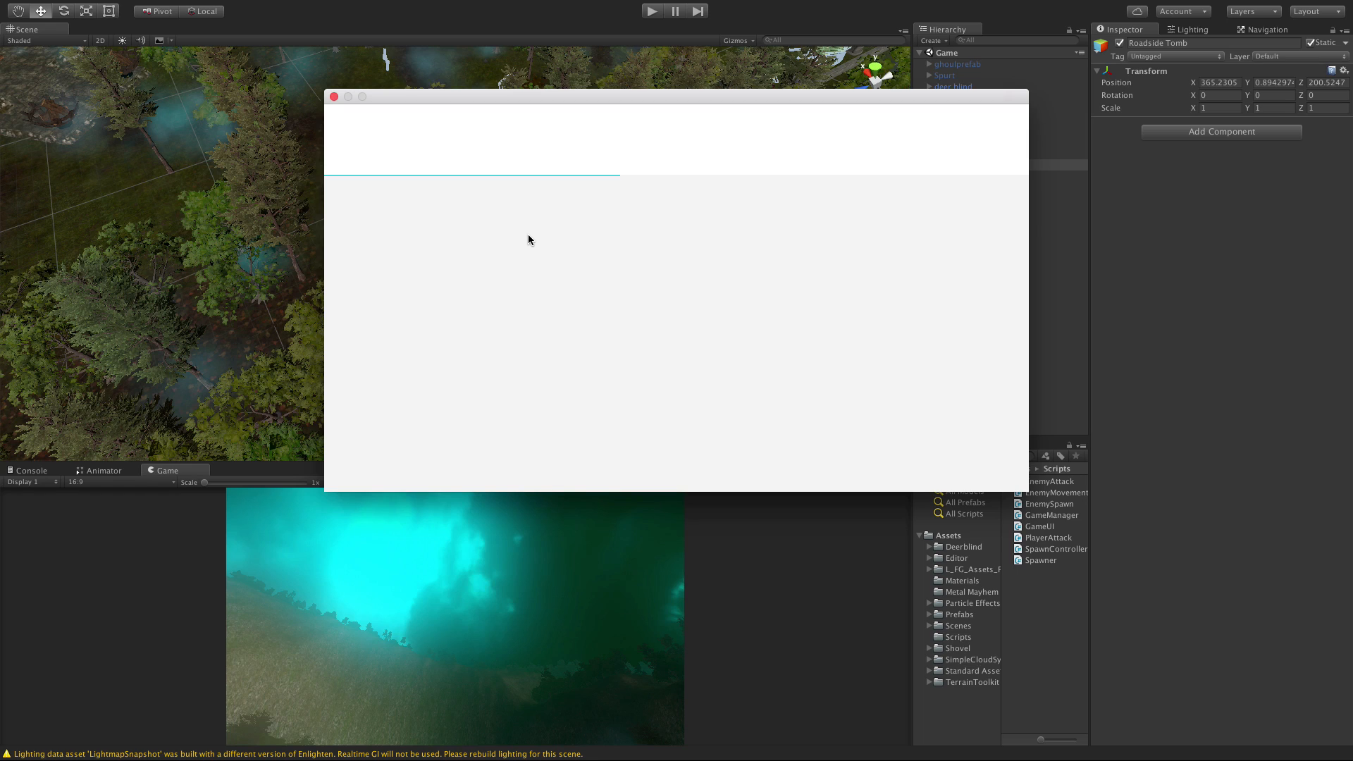
drag(566, 250, 400, 236)
text(Terrain Demo)
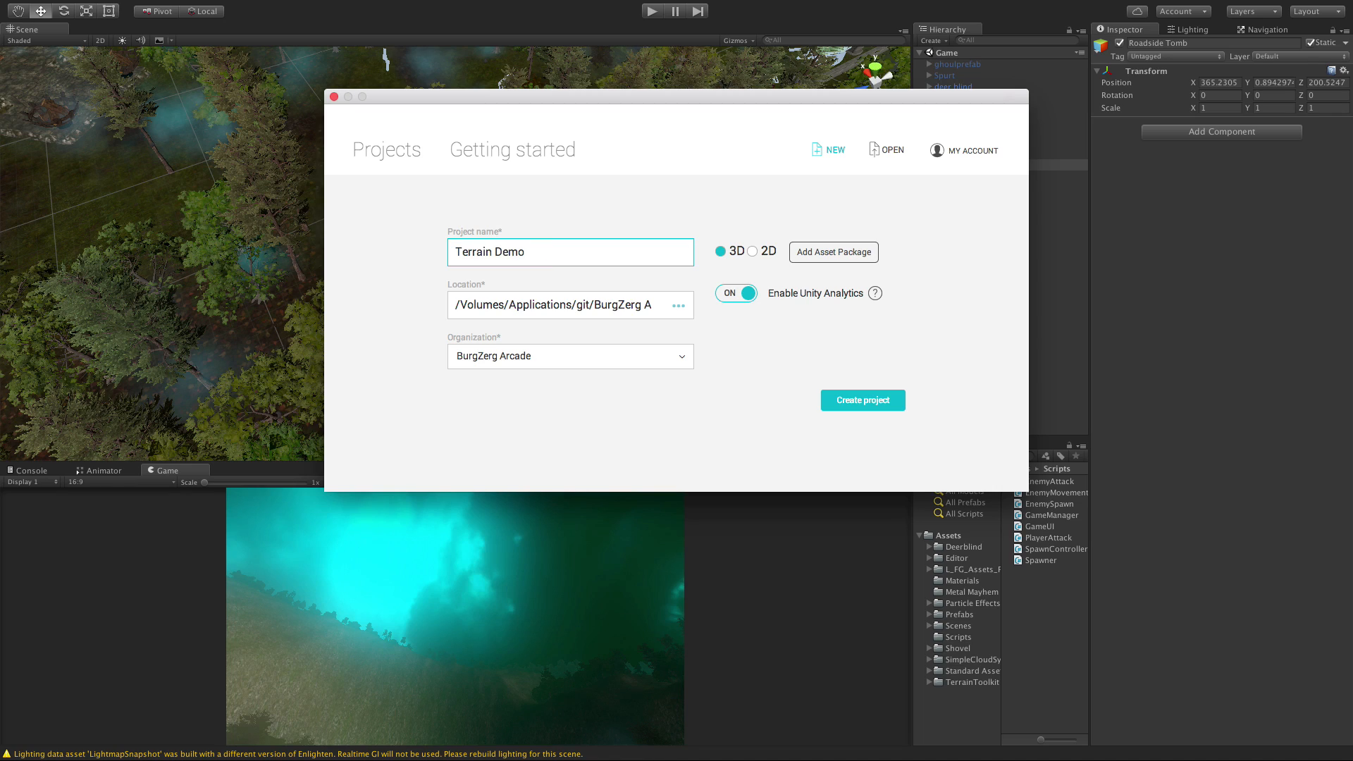
key(Tab)
Step: Set the new project's location to the Desktop folder and turn off Unity Analytics
click(680, 307)
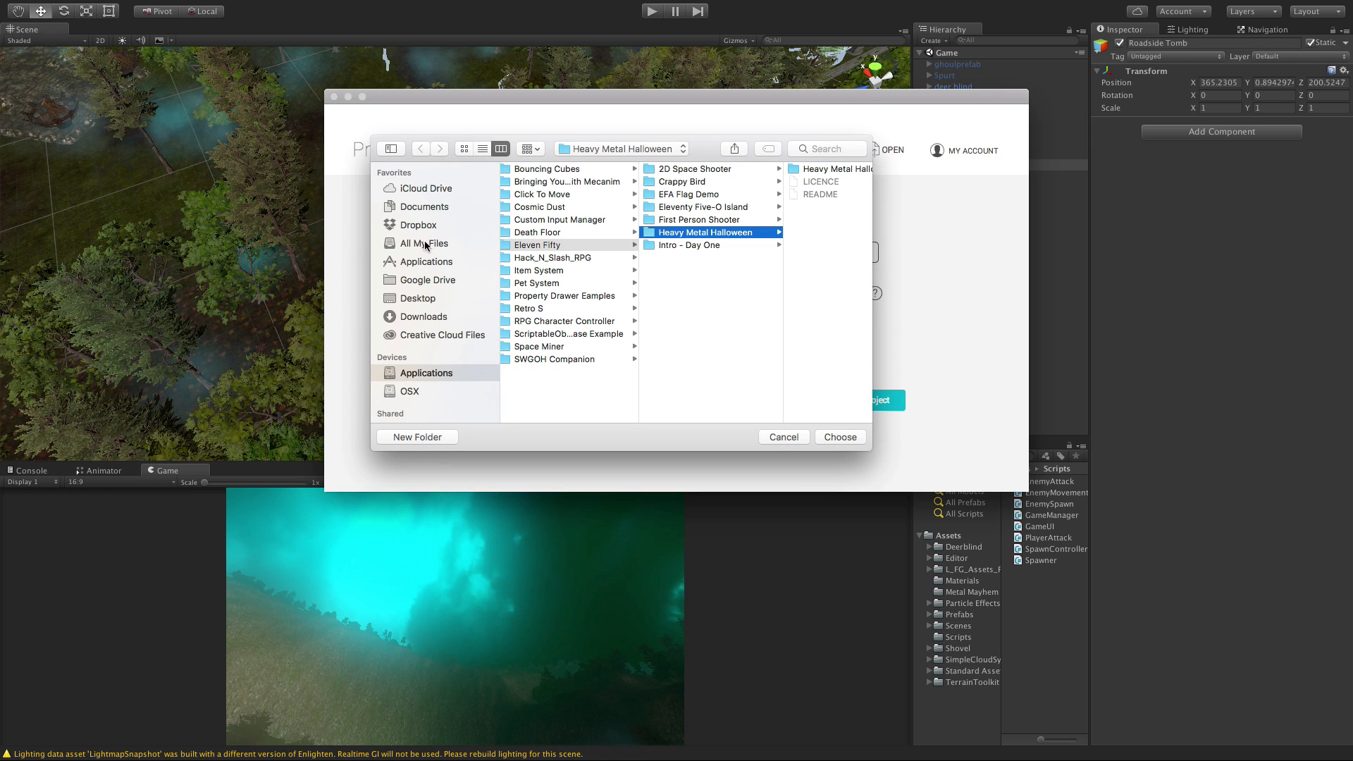
click(416, 300)
click(849, 431)
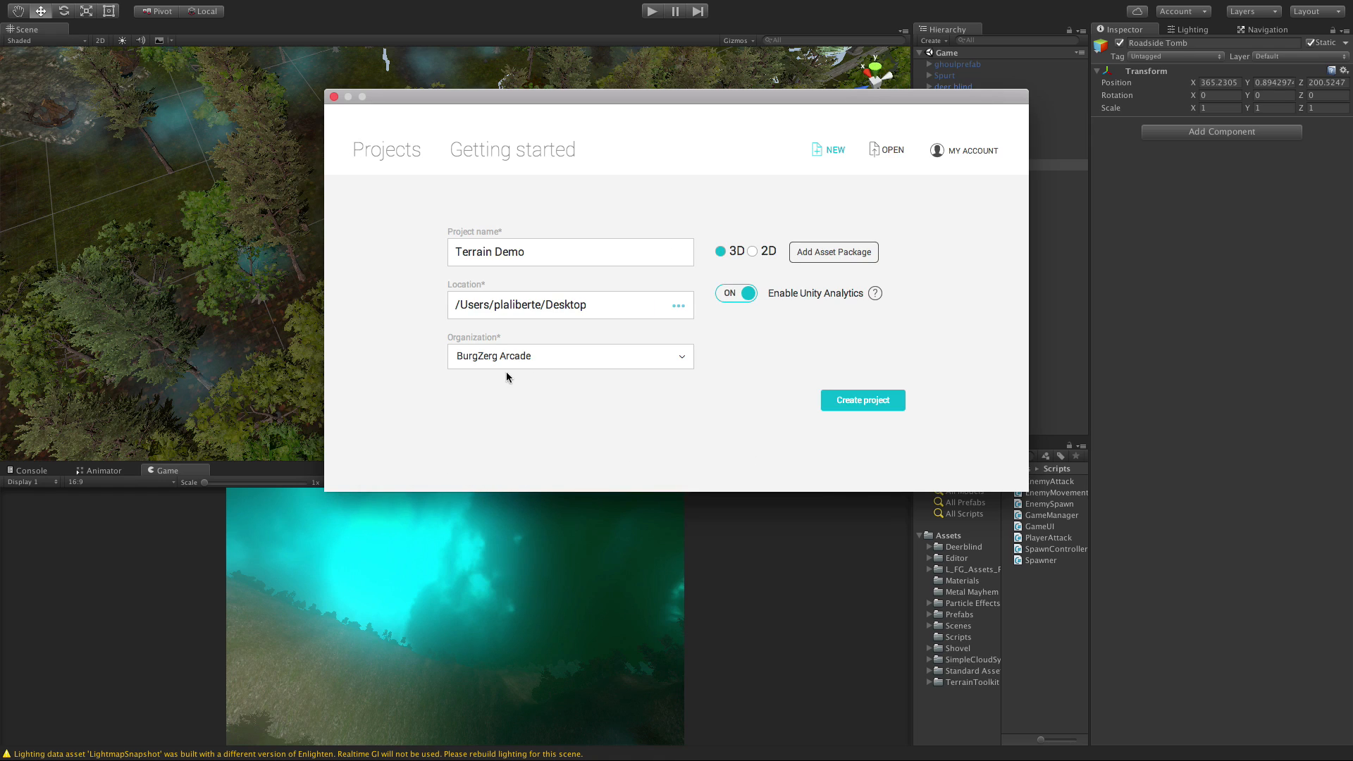
click(735, 293)
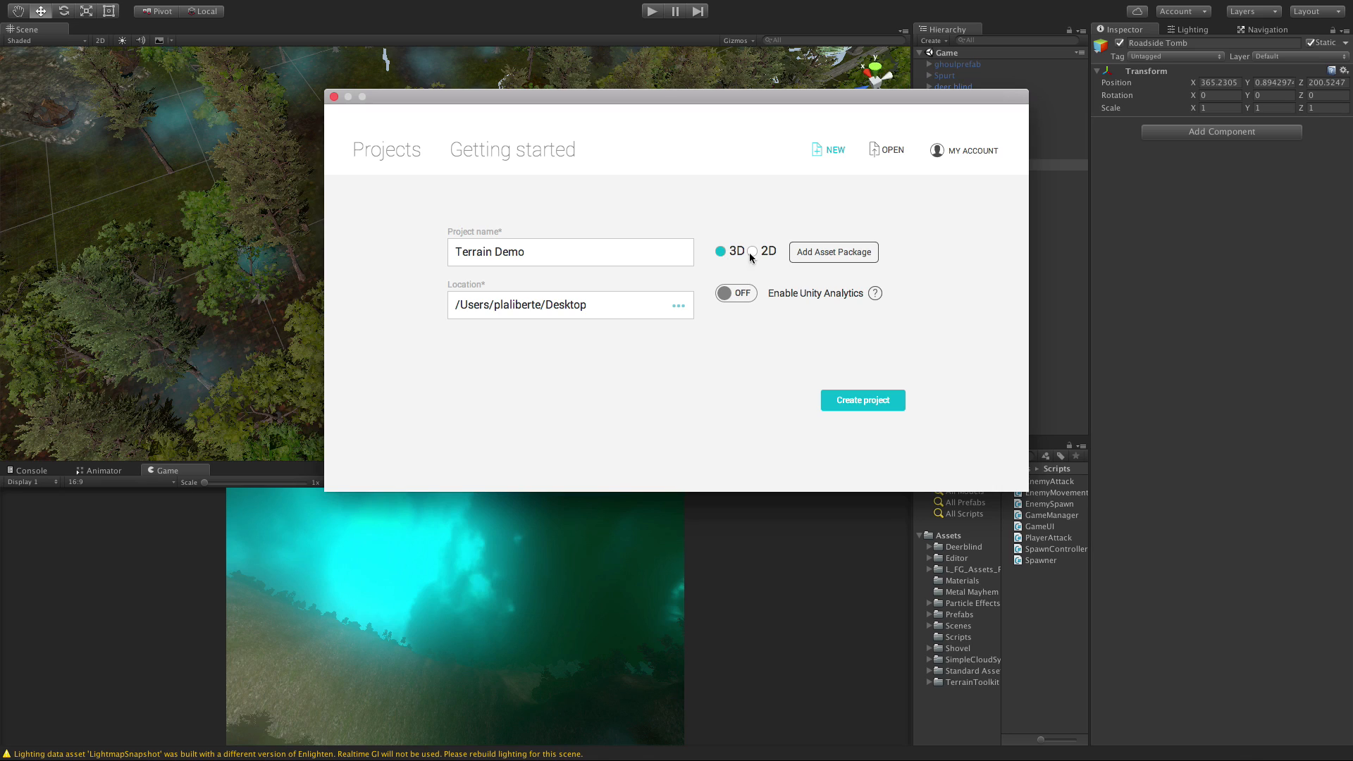
Step: Add the Environment asset package to the new 3D project and create the project
click(842, 252)
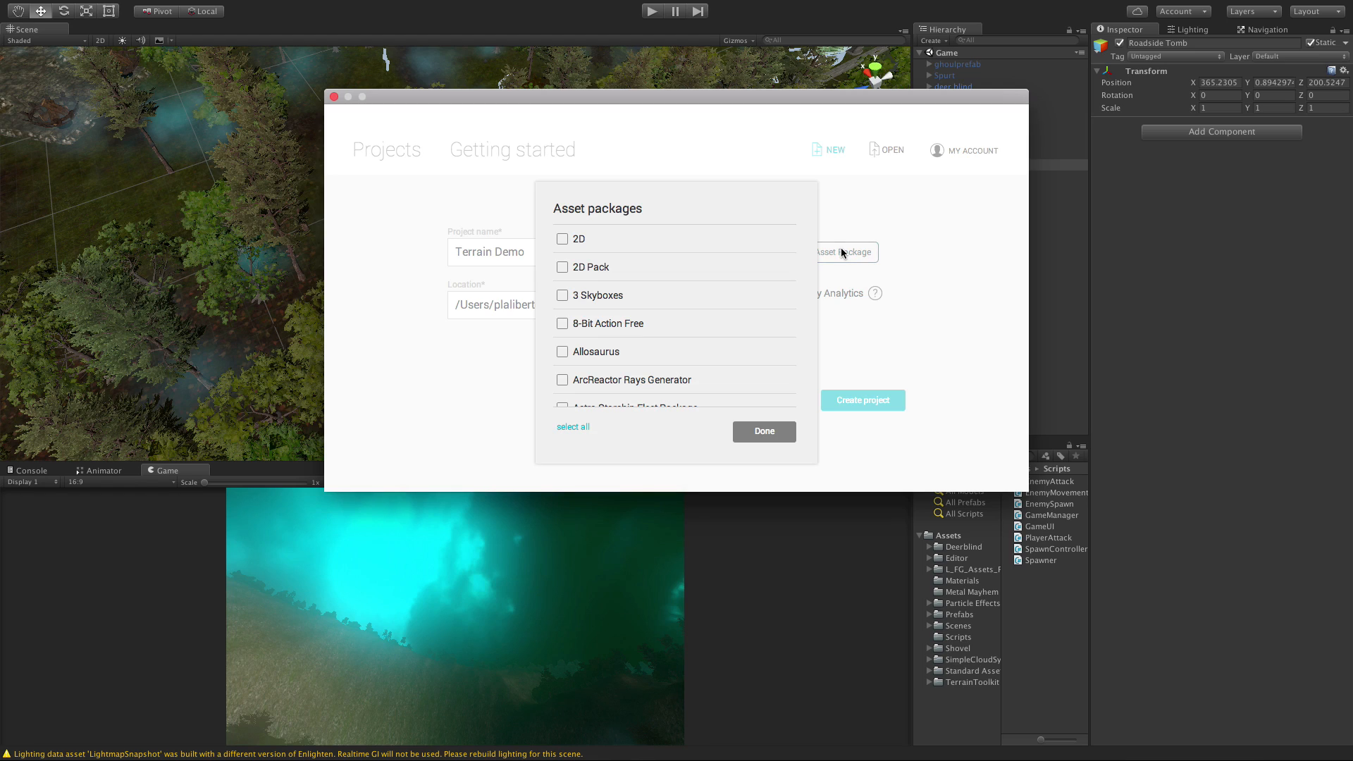
scroll(647, 269, down, 1)
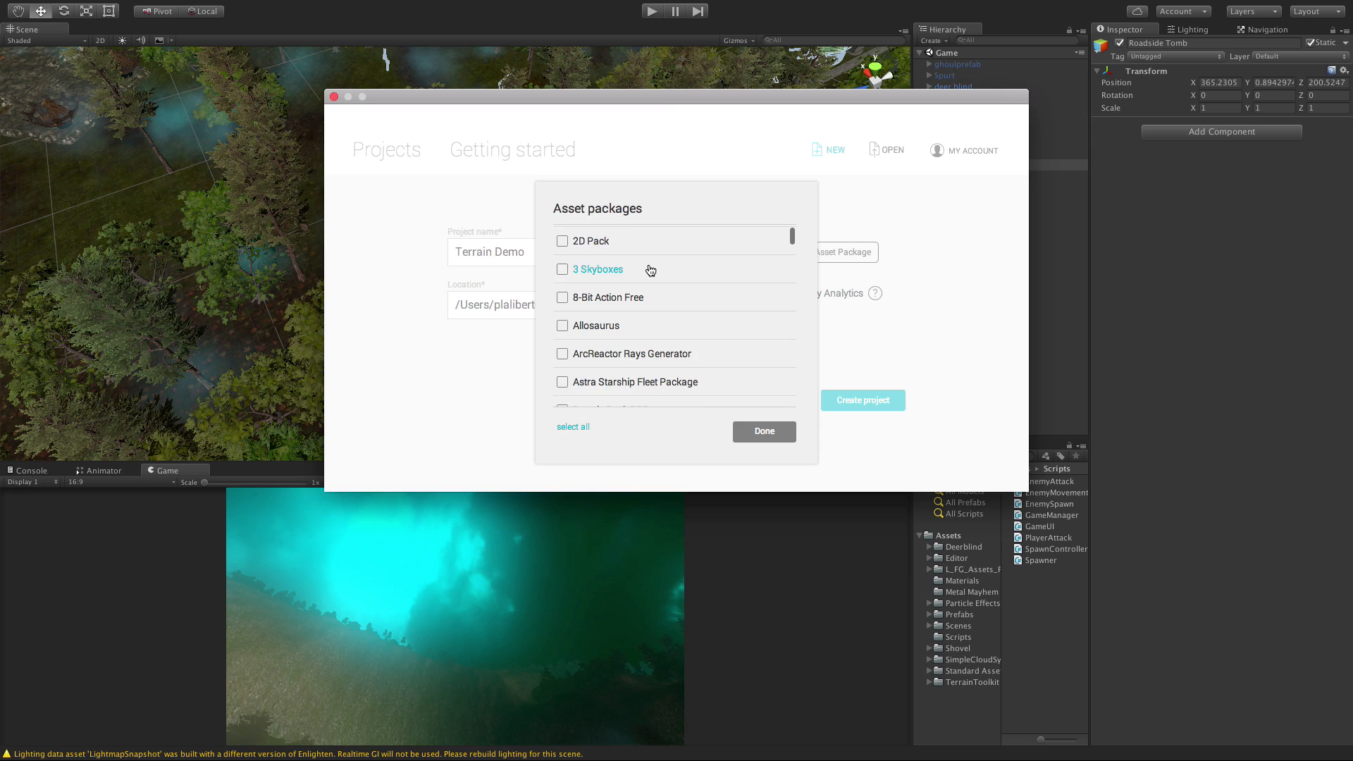
scroll(650, 270, down, 6)
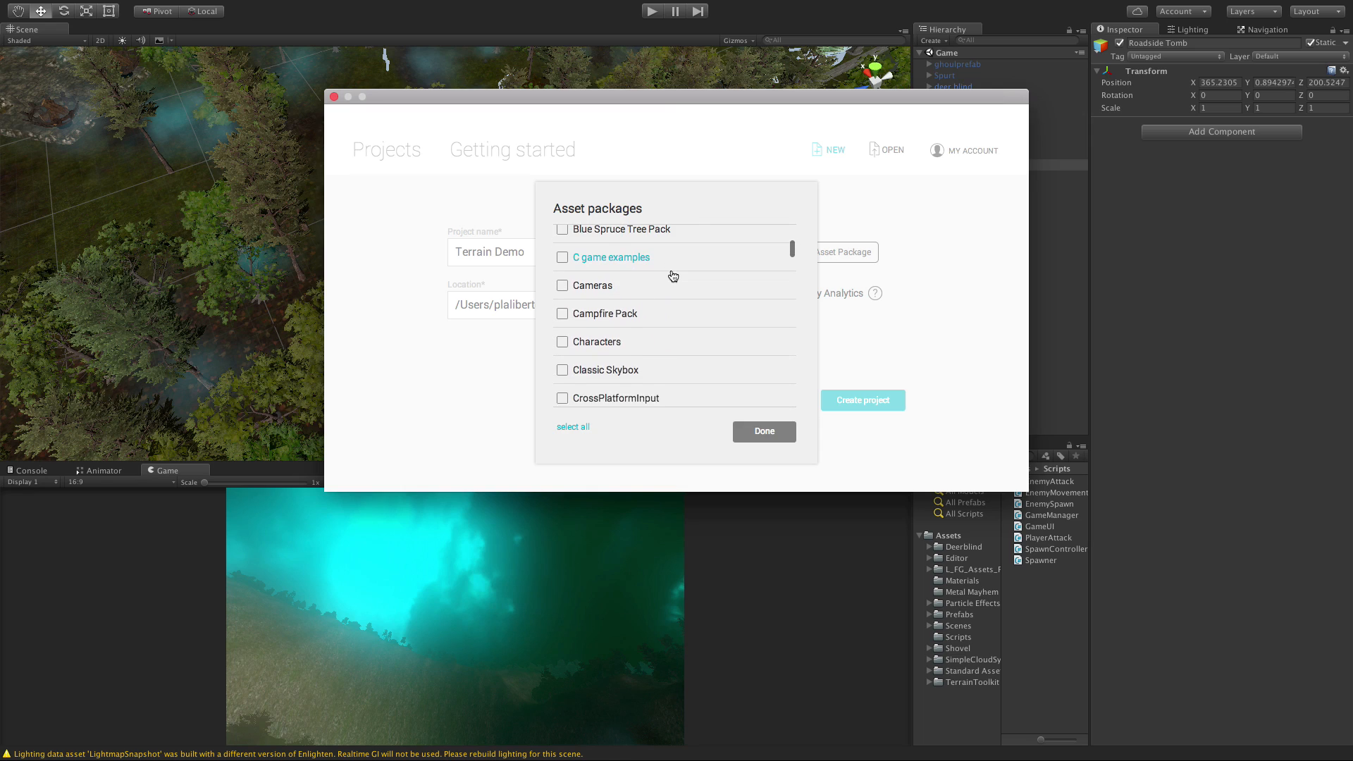
scroll(676, 284, down, 6)
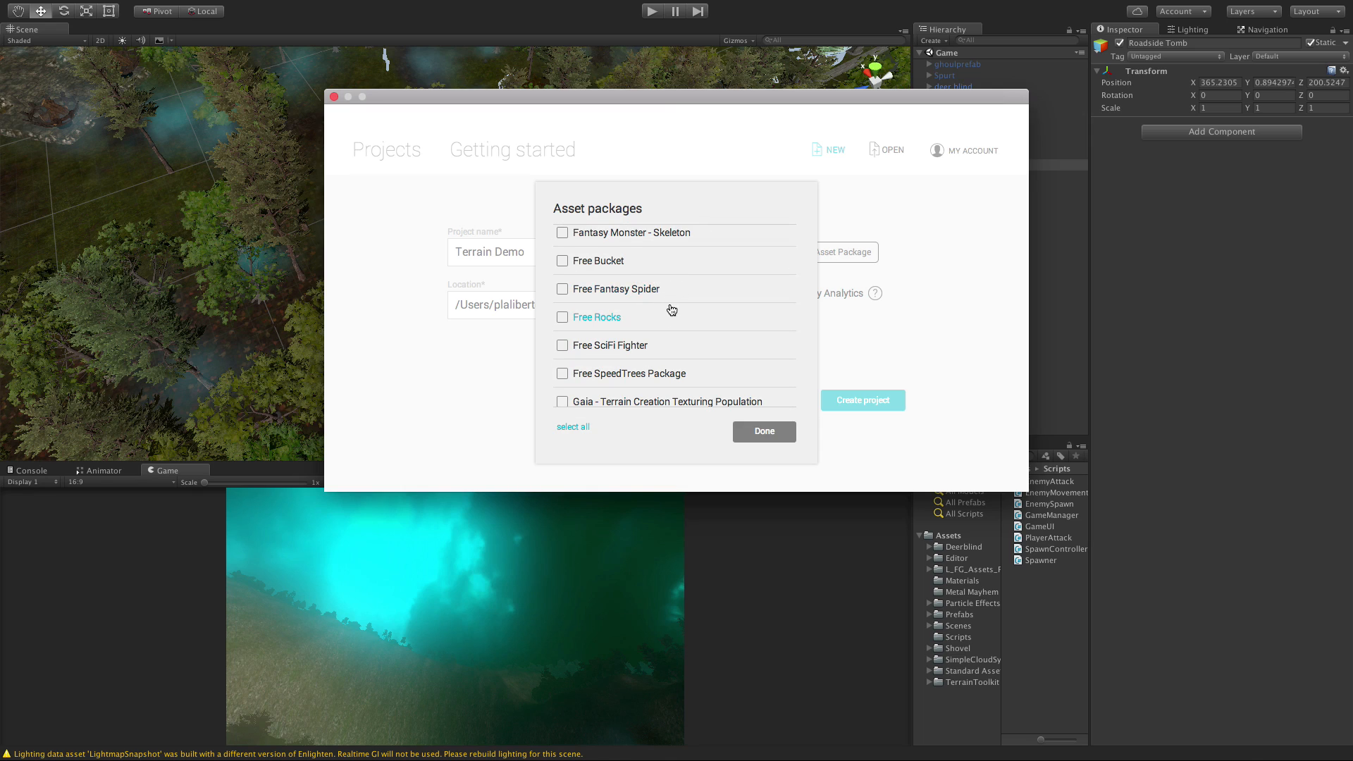
scroll(693, 296, up, 4)
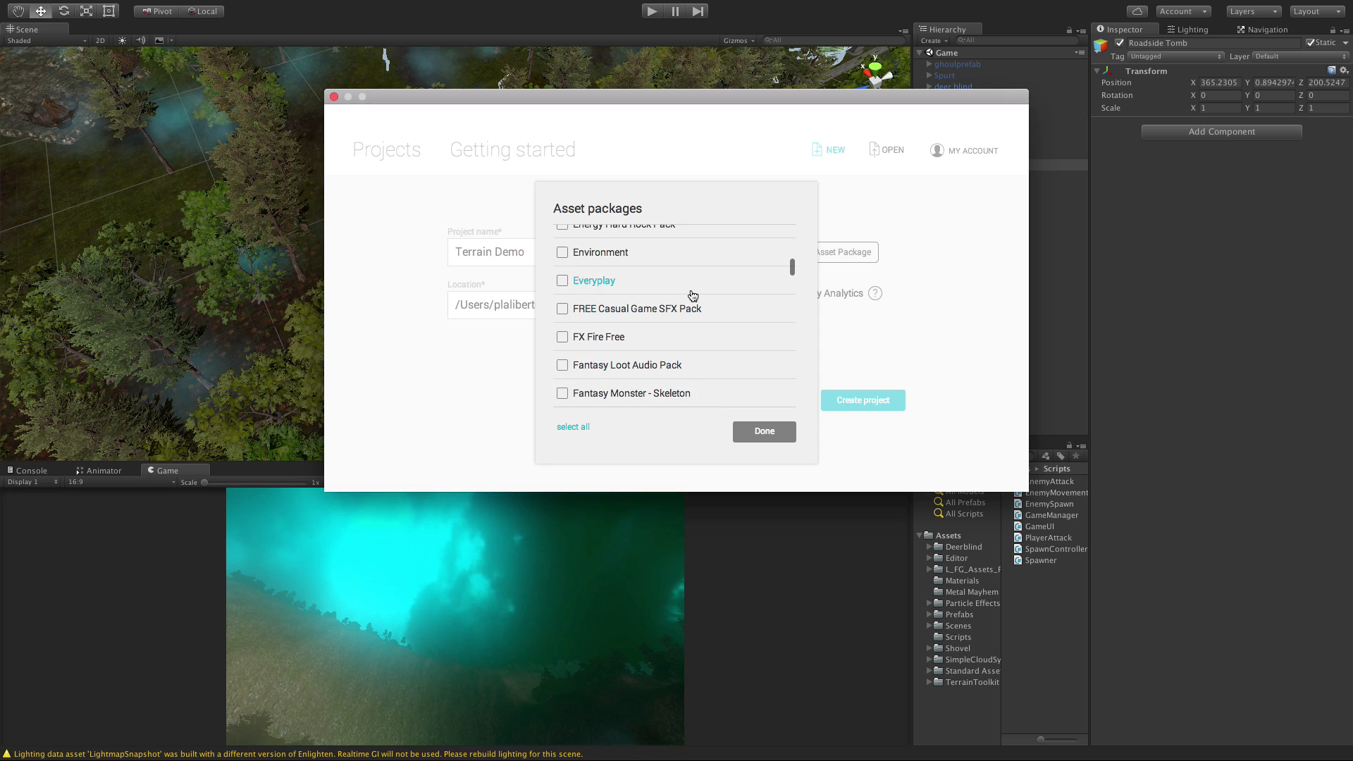
click(563, 253)
click(769, 434)
click(867, 404)
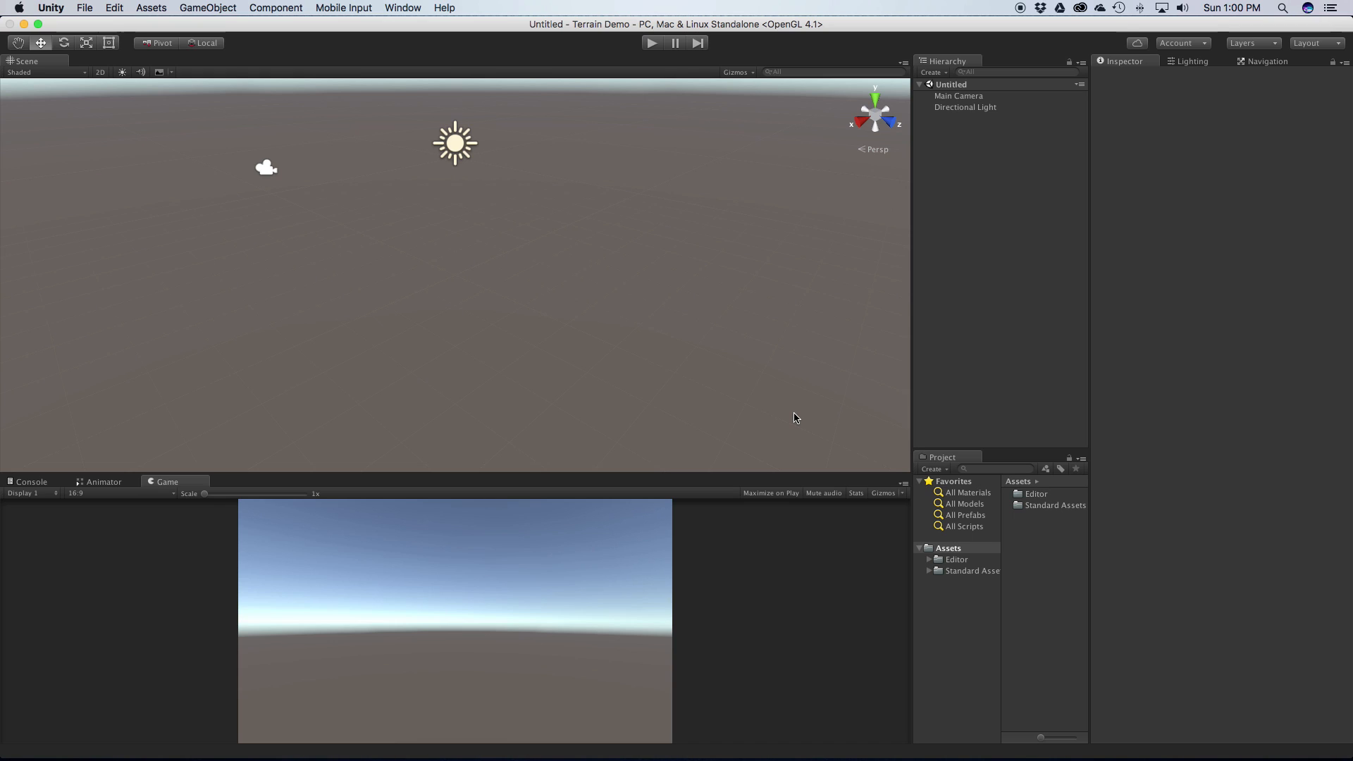
Step: Import the complete Characters asset package, with all its items selected, into the project alongside the existing Standard Assets
click(959, 561)
click(964, 572)
click(969, 561)
click(980, 571)
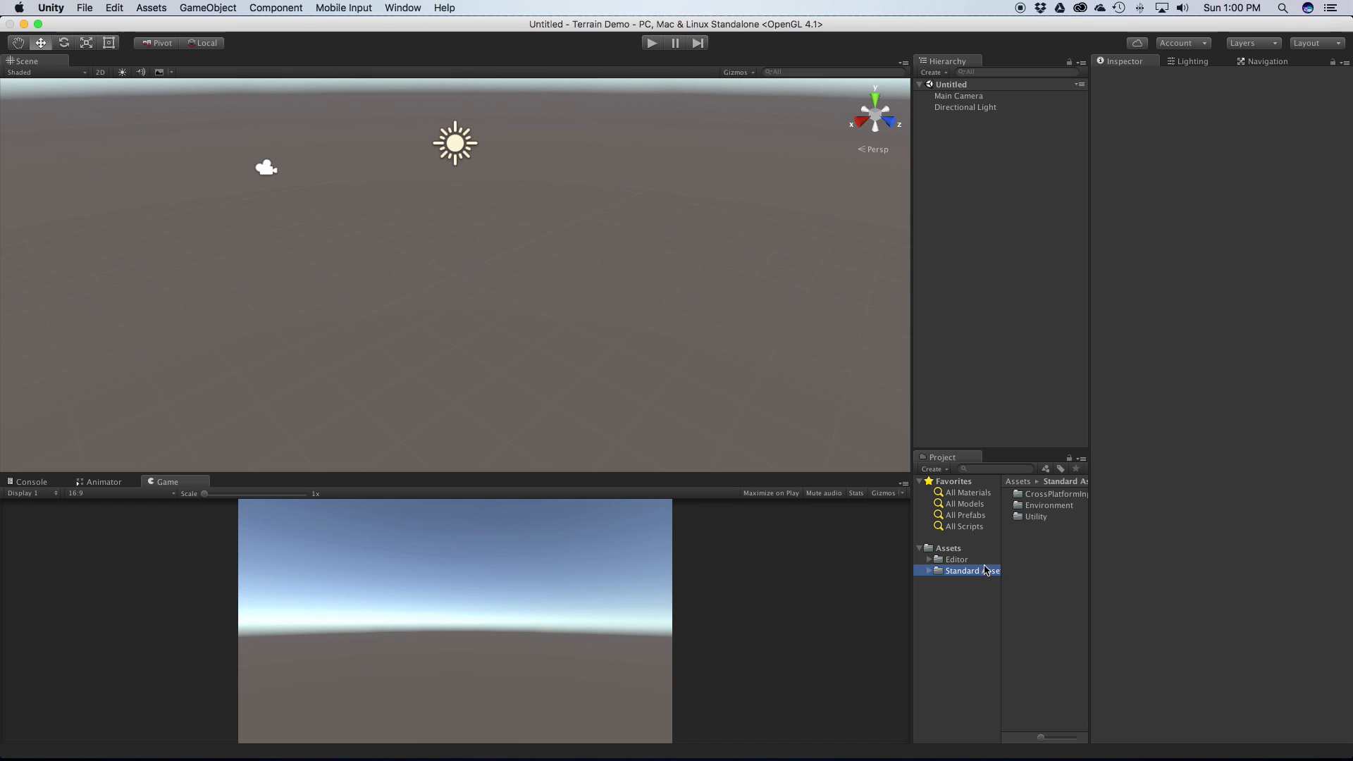
click(1030, 574)
right_click(1032, 573)
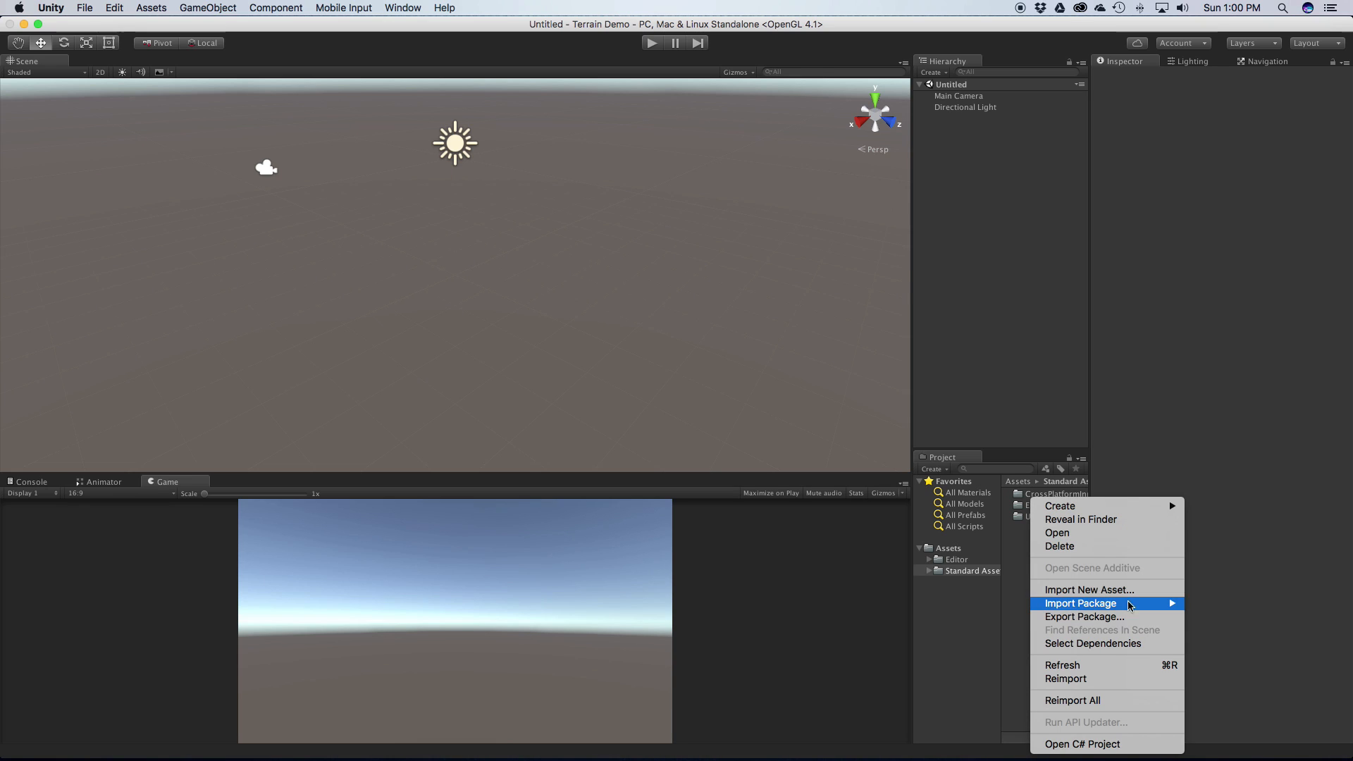
mouse_move(1140, 608)
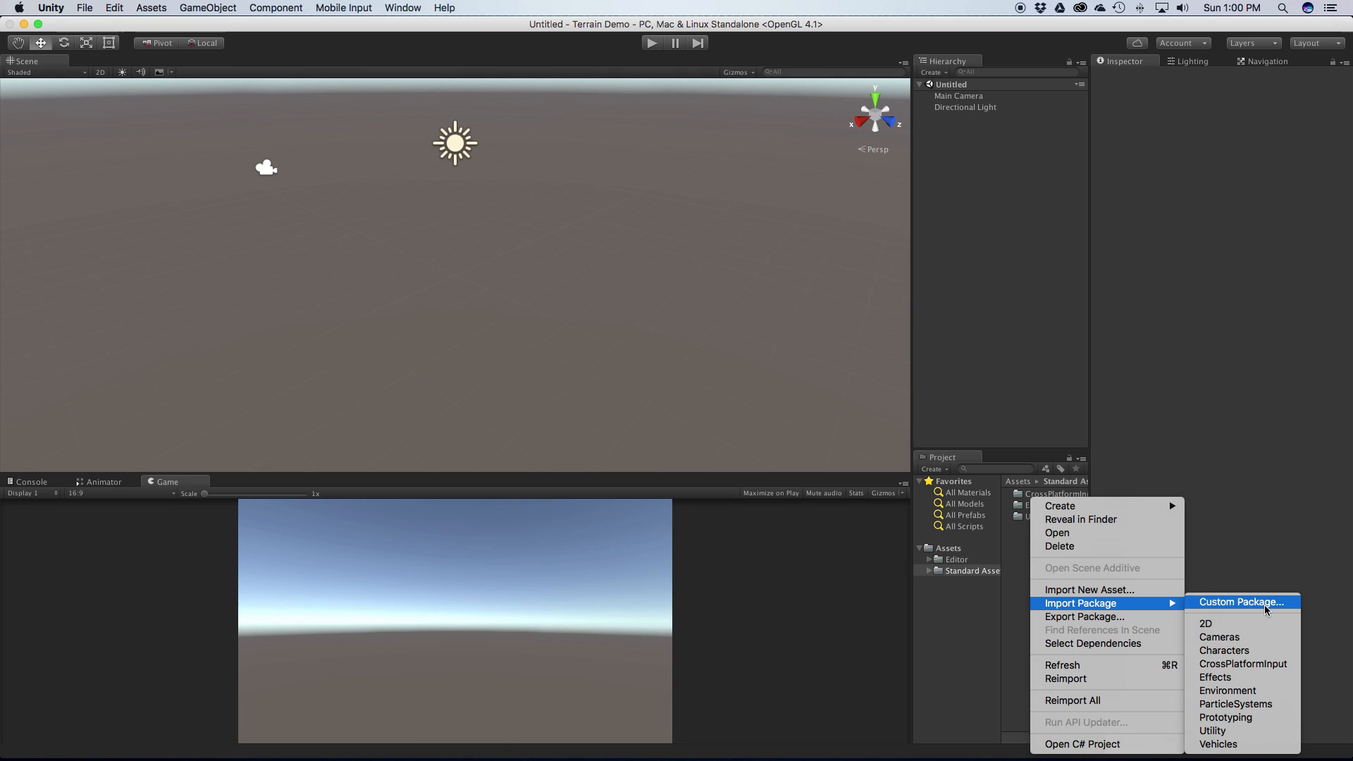
click(1276, 650)
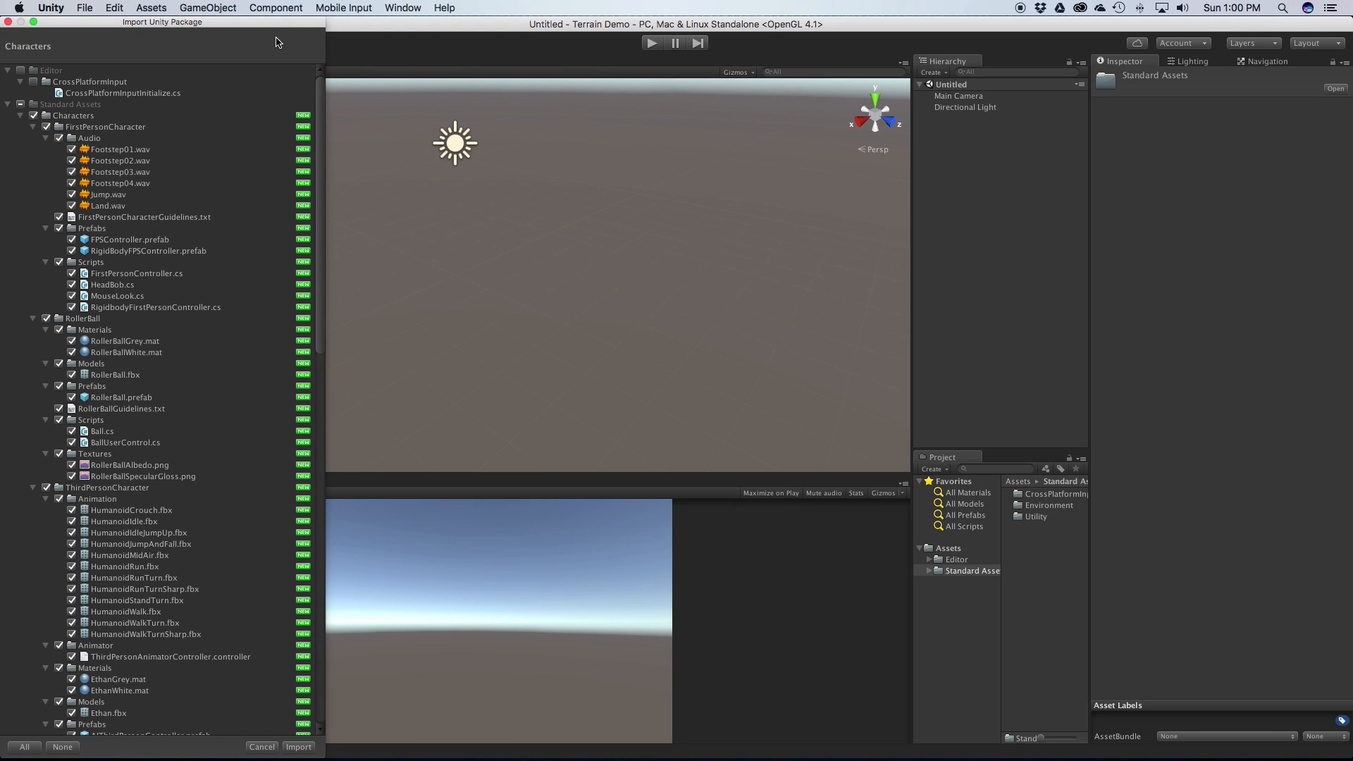
drag(300, 22, 382, 15)
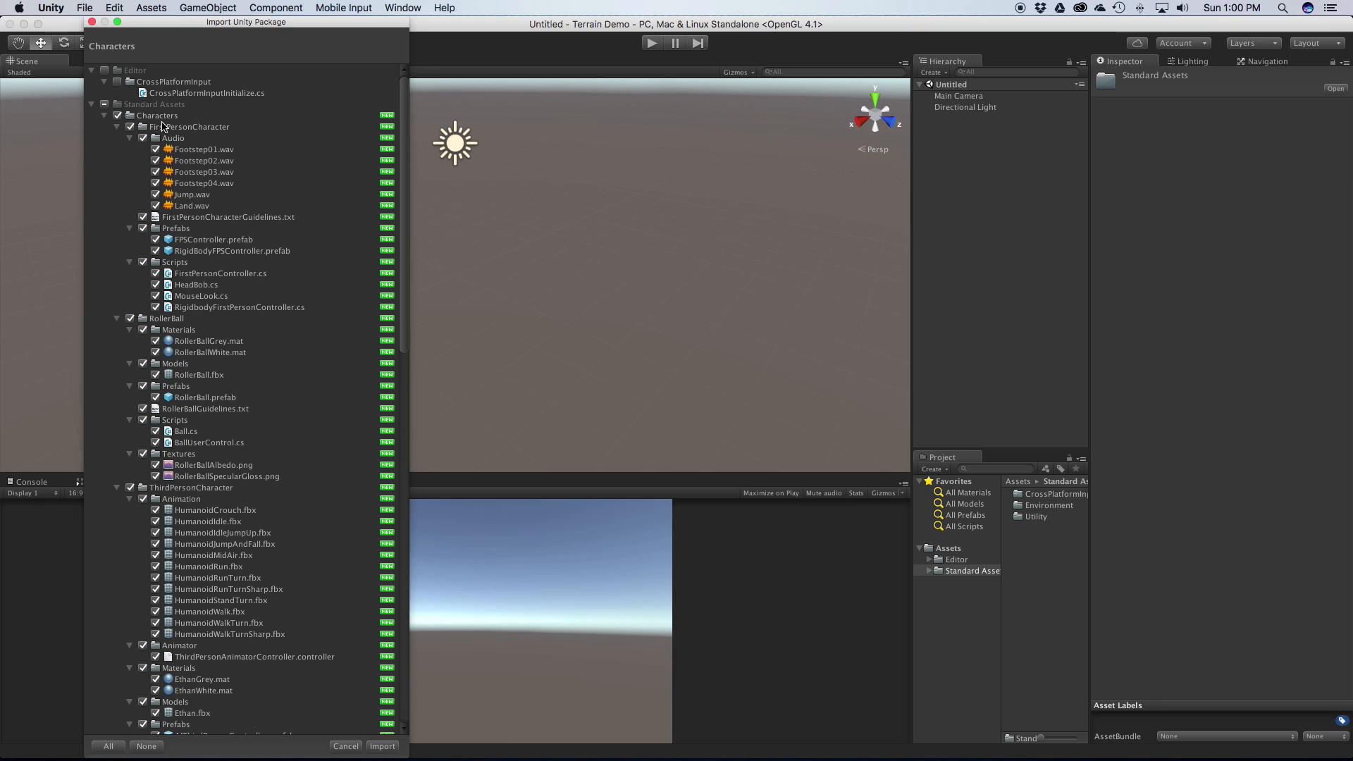
click(155, 747)
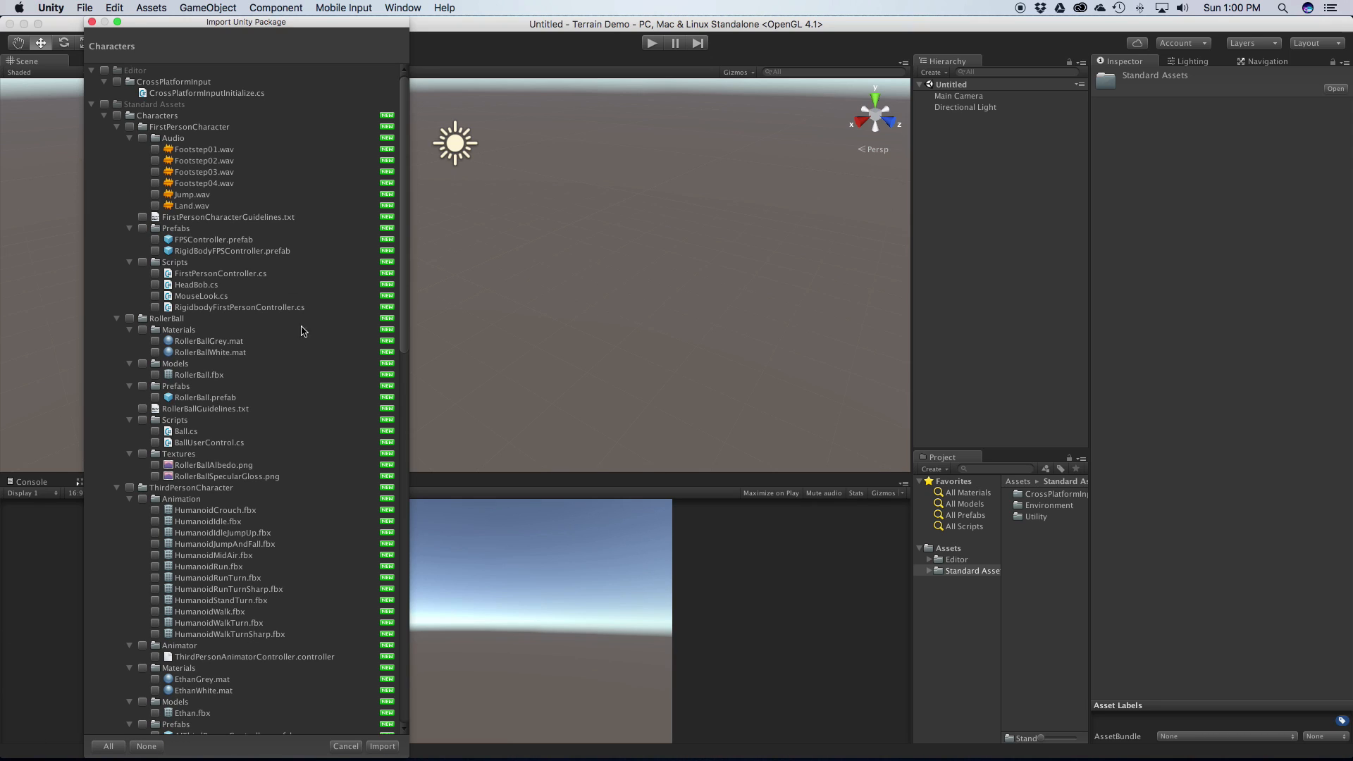
click(156, 510)
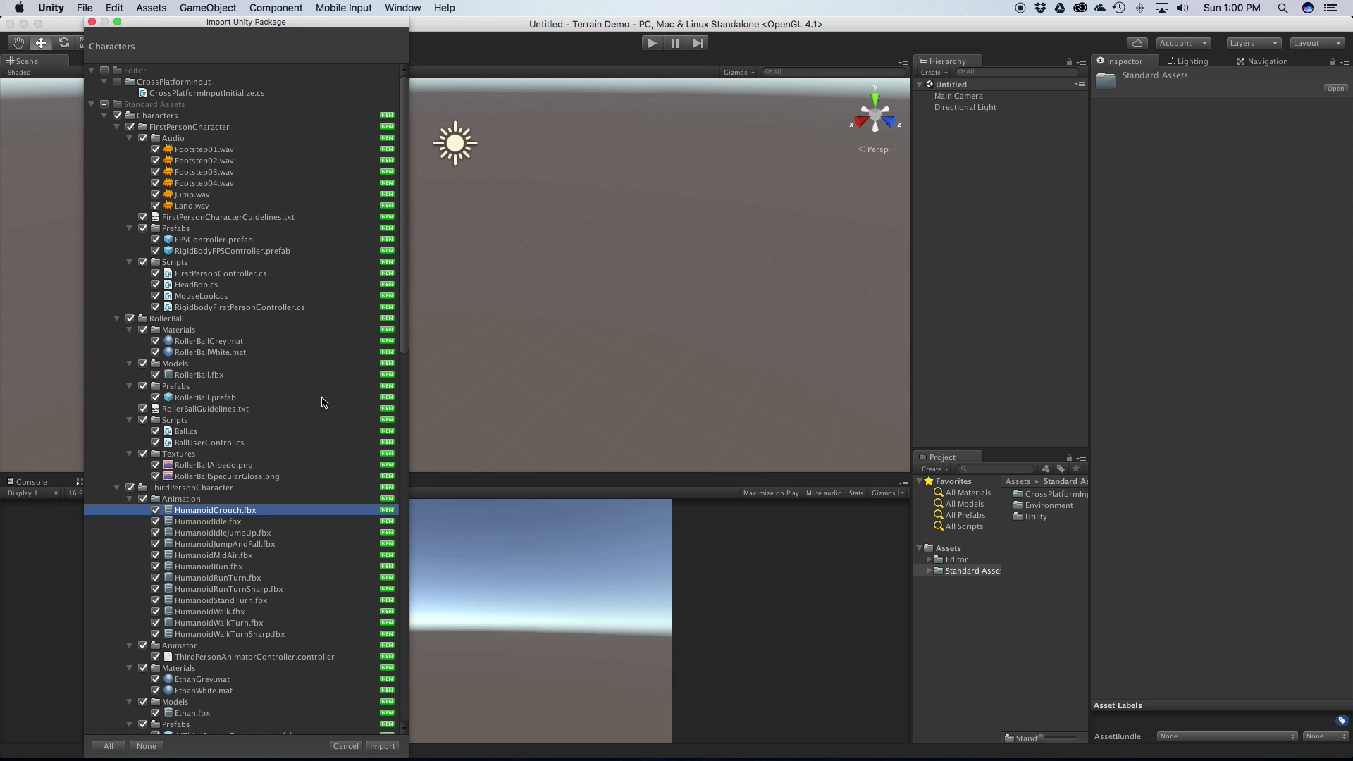
click(382, 745)
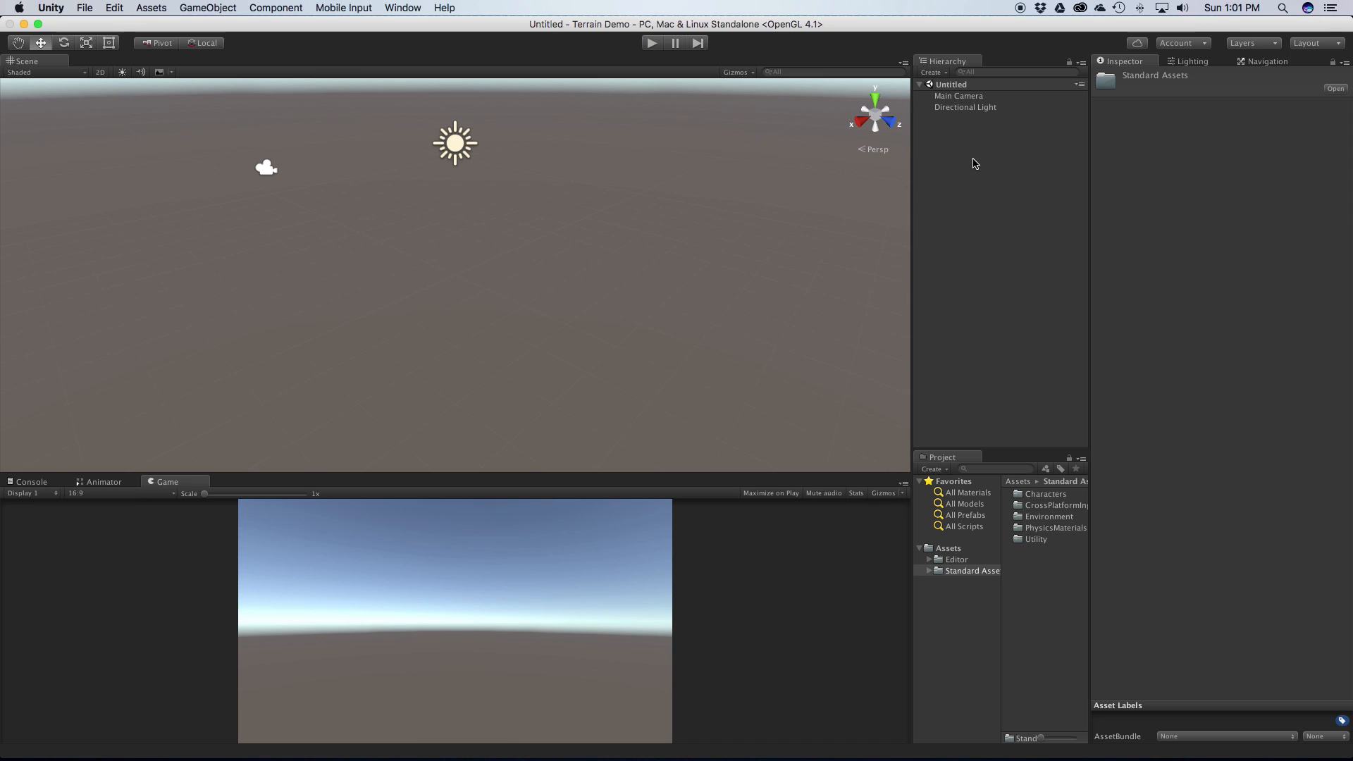
Step: Start saving the current scene and create a new folder named Scenes inside the project's Assets folder
key(super+s)
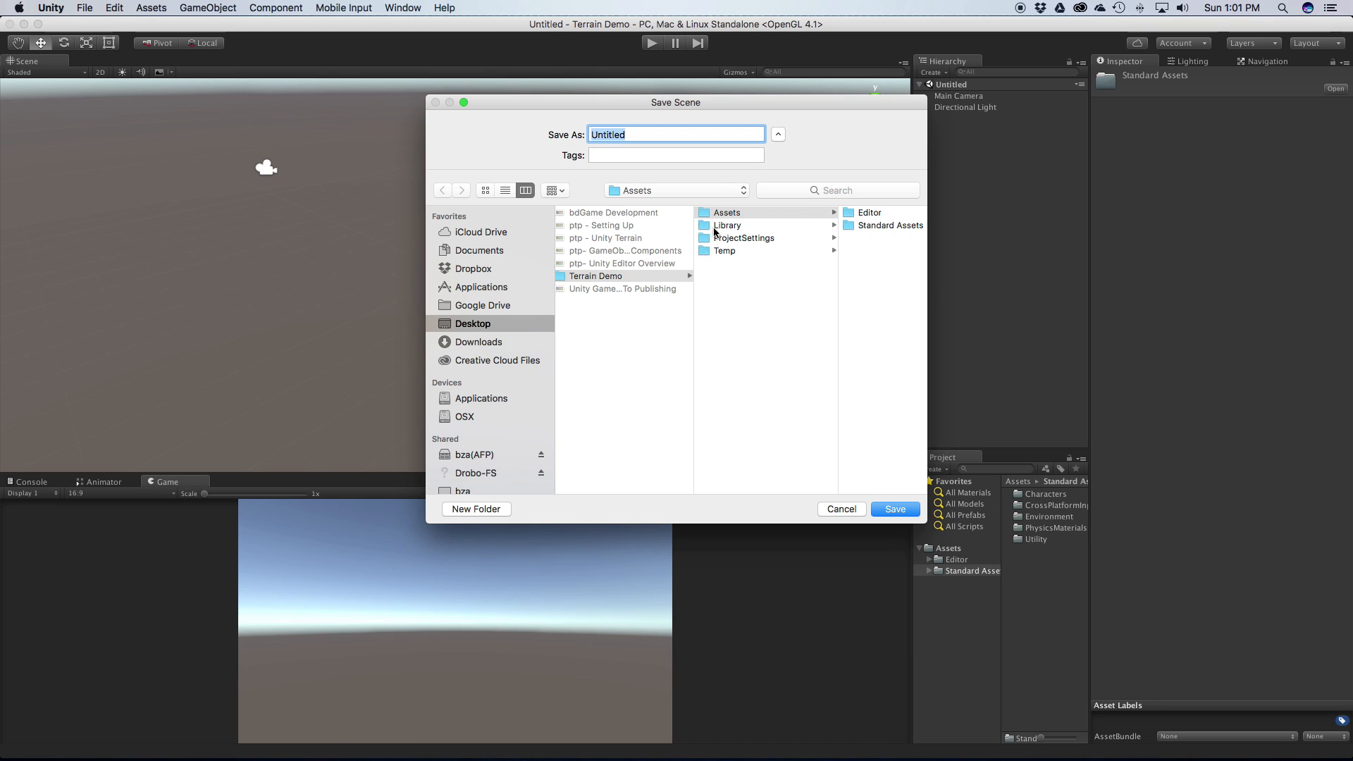
click(740, 218)
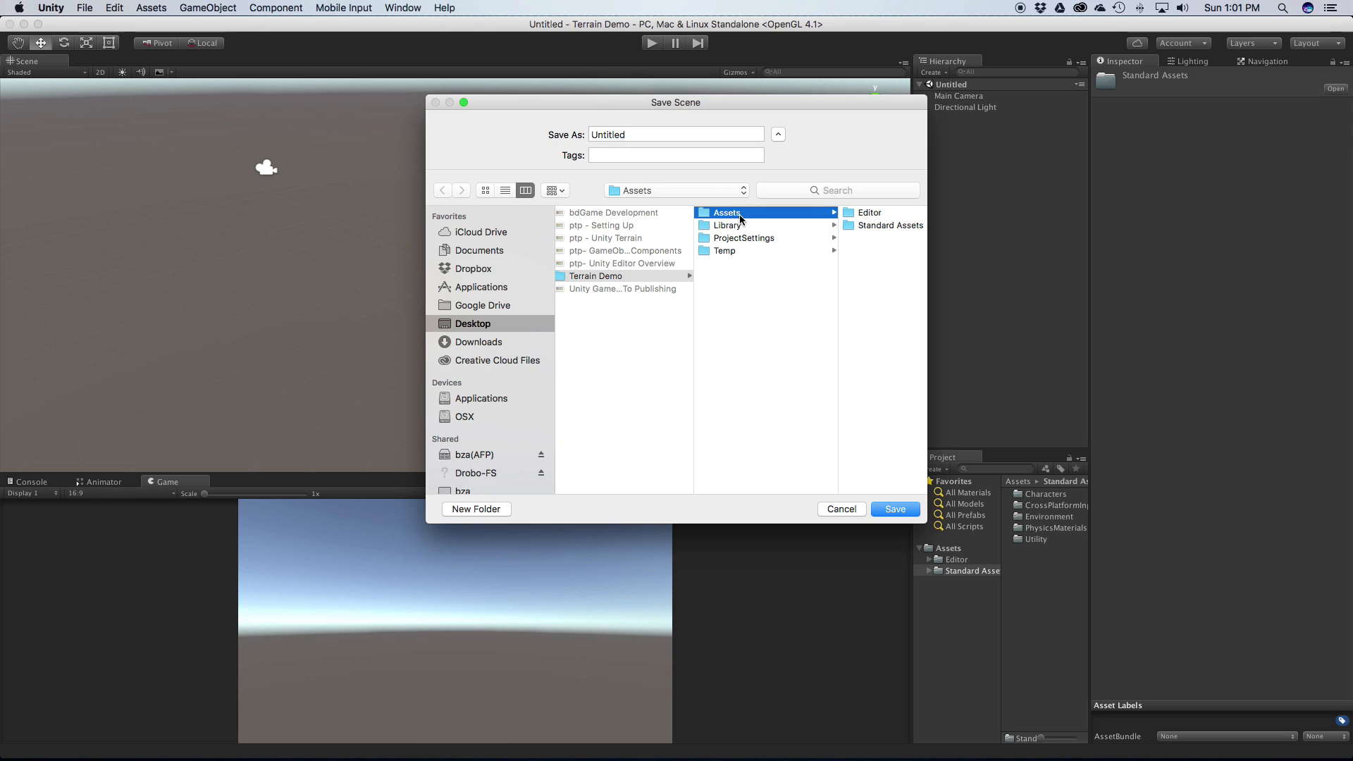
click(464, 510)
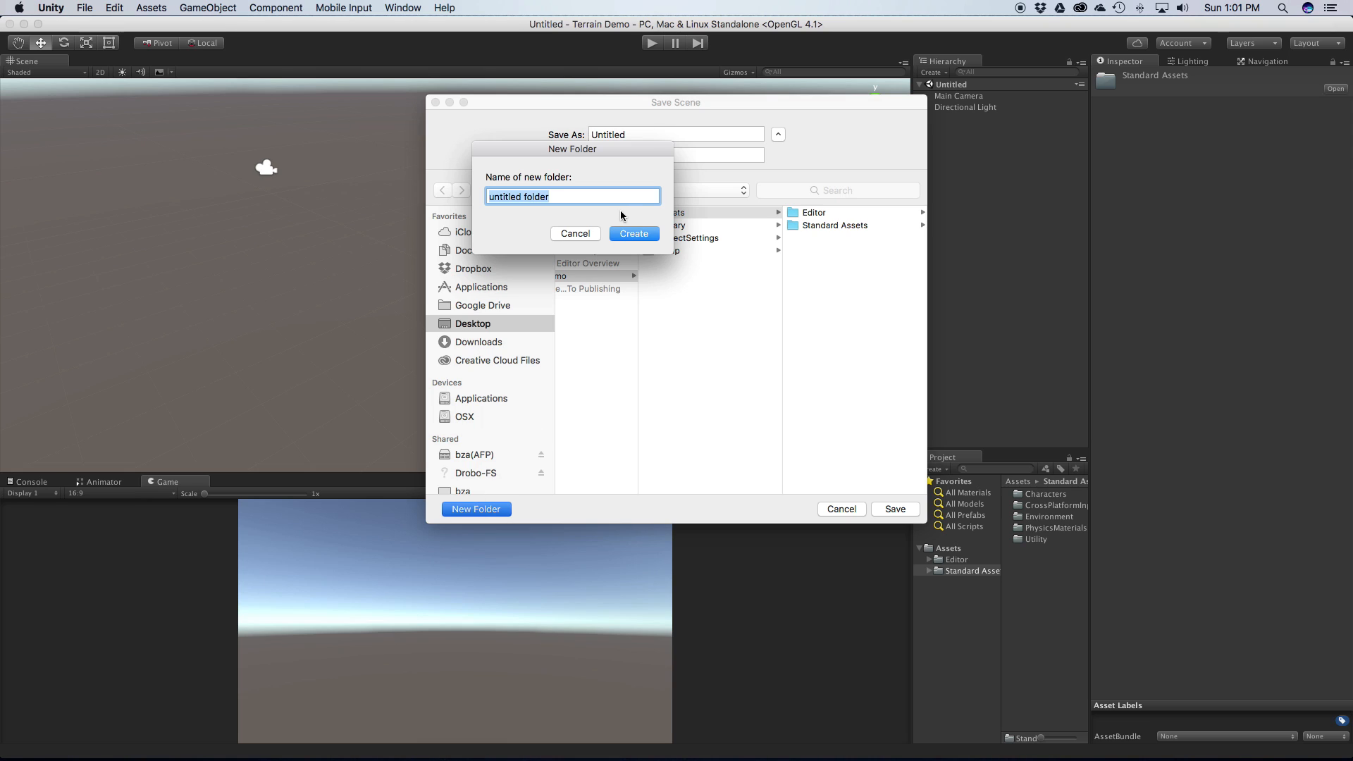
text(Scenes)
key(Return)
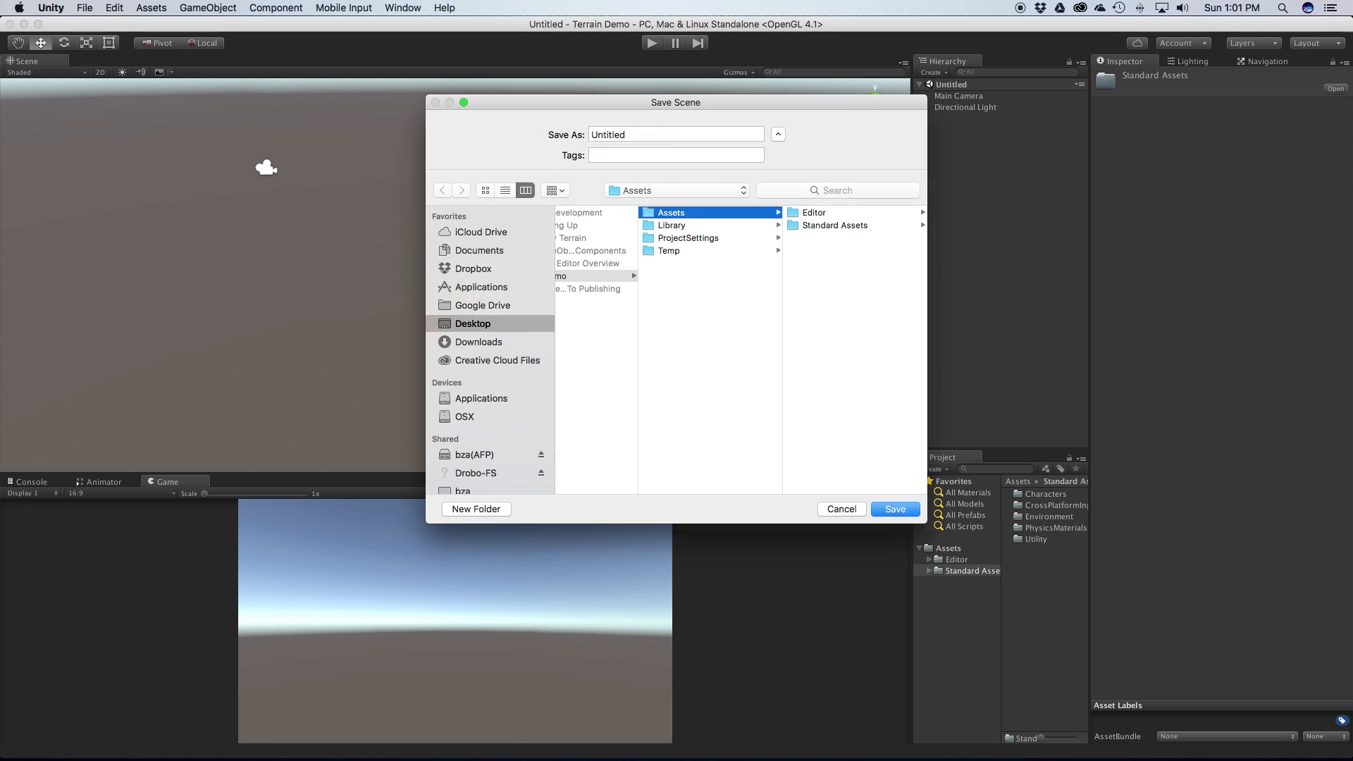
Step: Save the scene as Demo 1 in the Scenes folder
drag(641, 137, 538, 146)
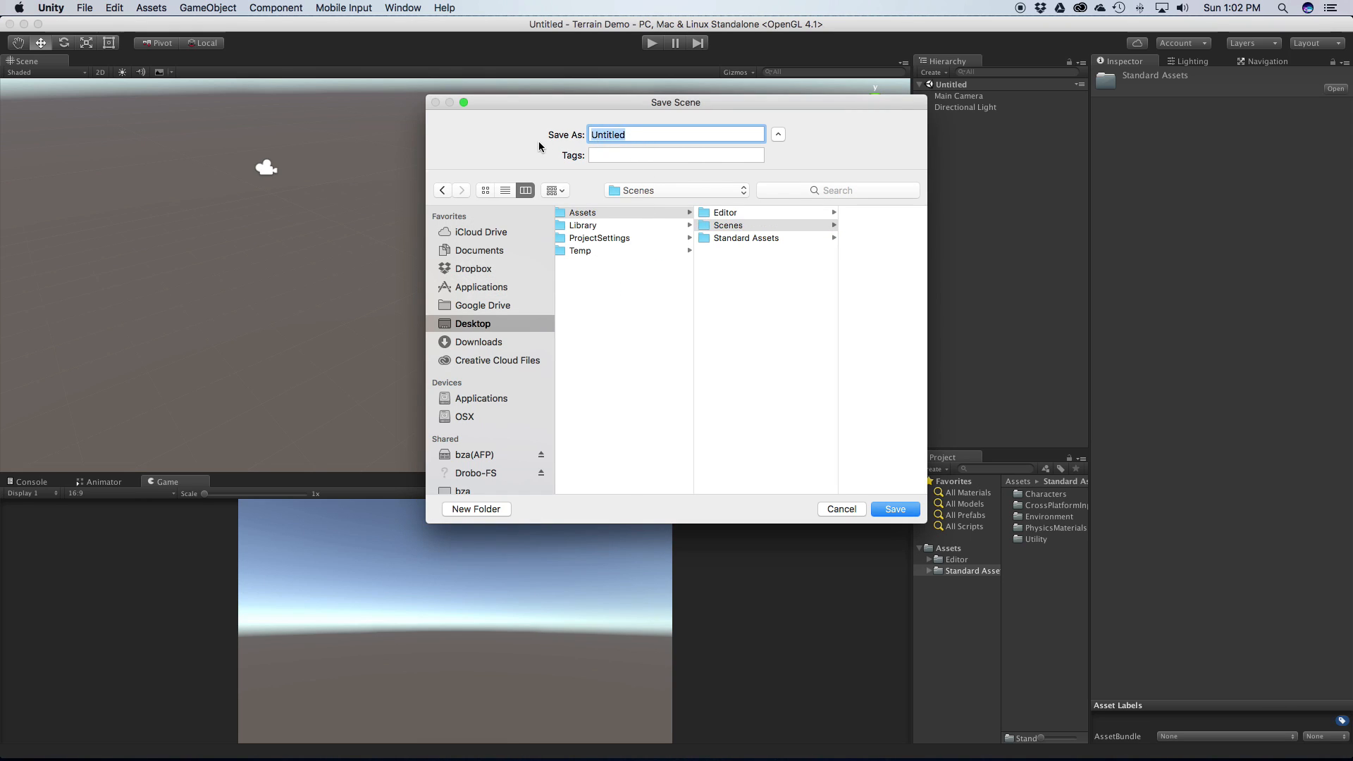
text(Demo 1)
key(Return)
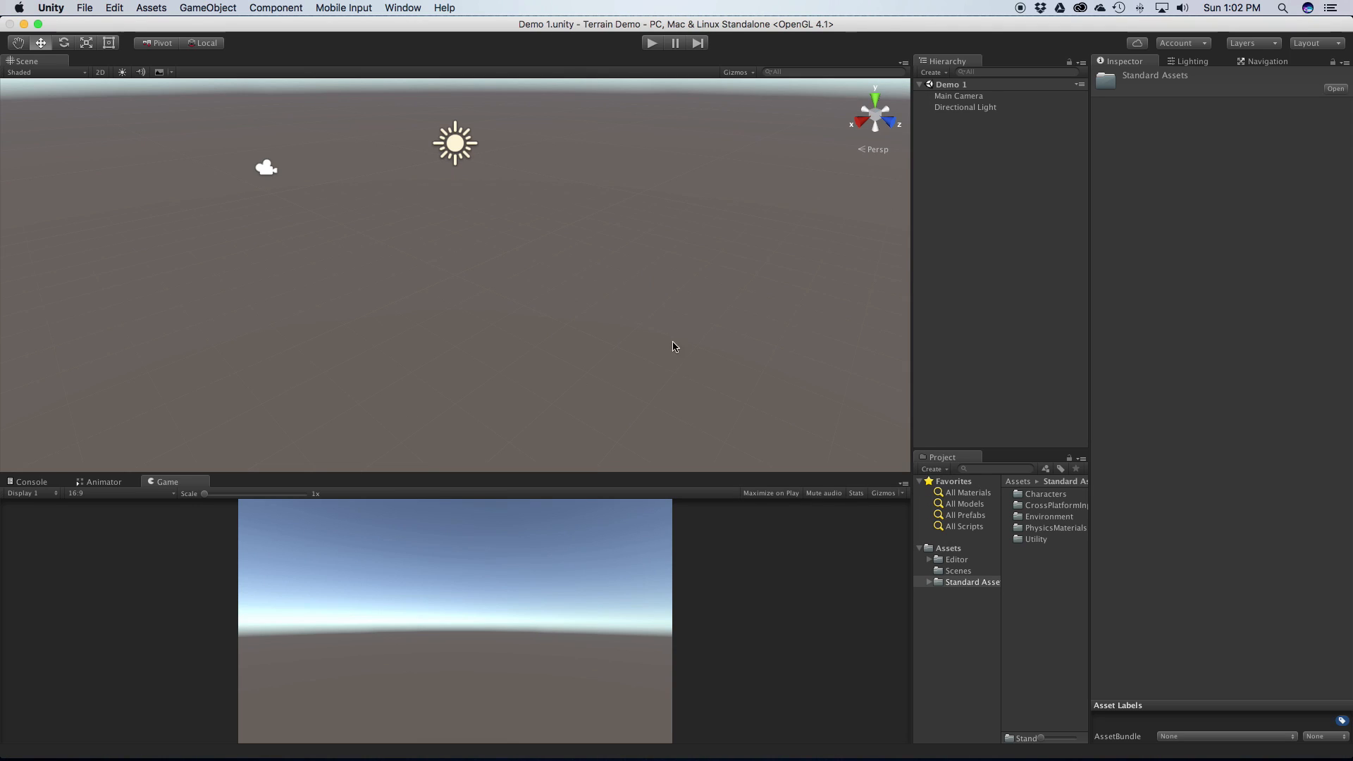
Step: Examine the saved scene in the Scenes folder, the asset creation options and the scene-saving commands
click(954, 625)
click(960, 572)
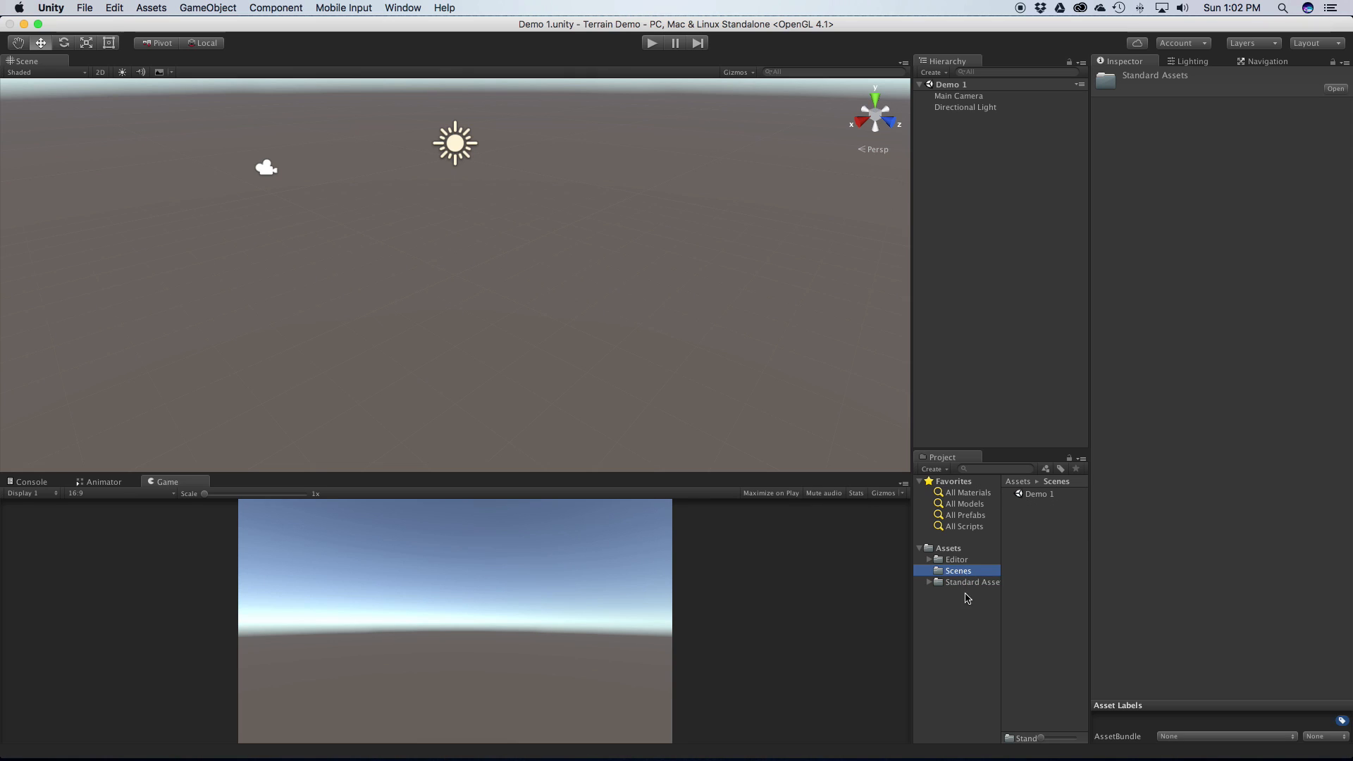
click(948, 548)
right_click(1055, 499)
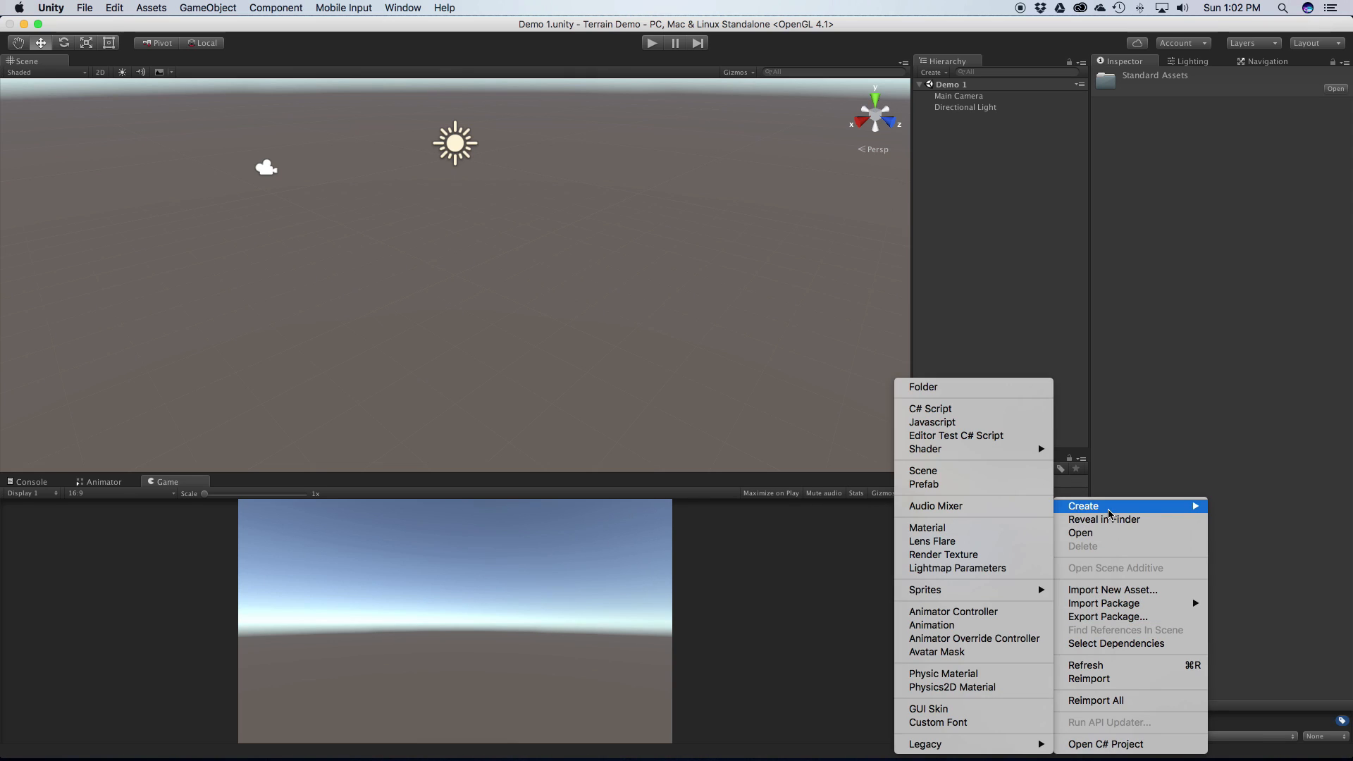
click(1047, 607)
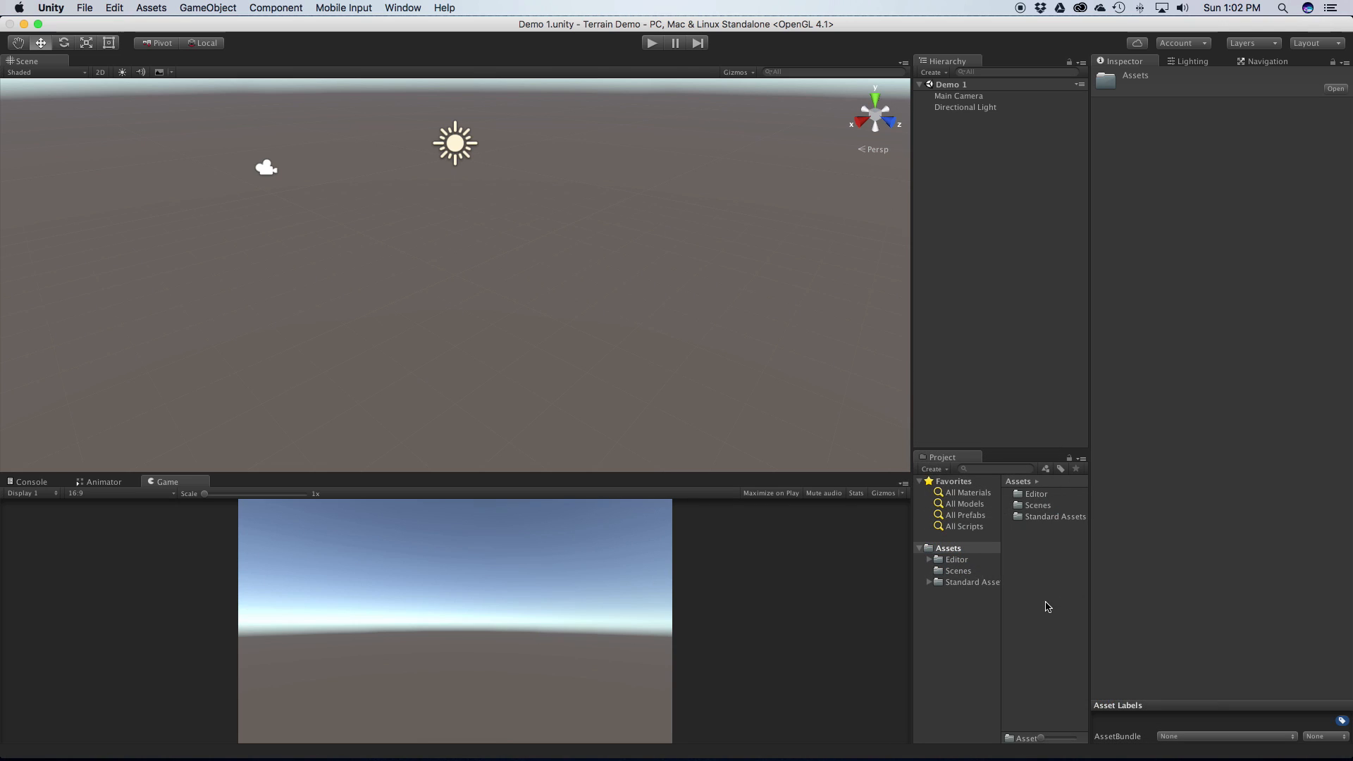
click(975, 571)
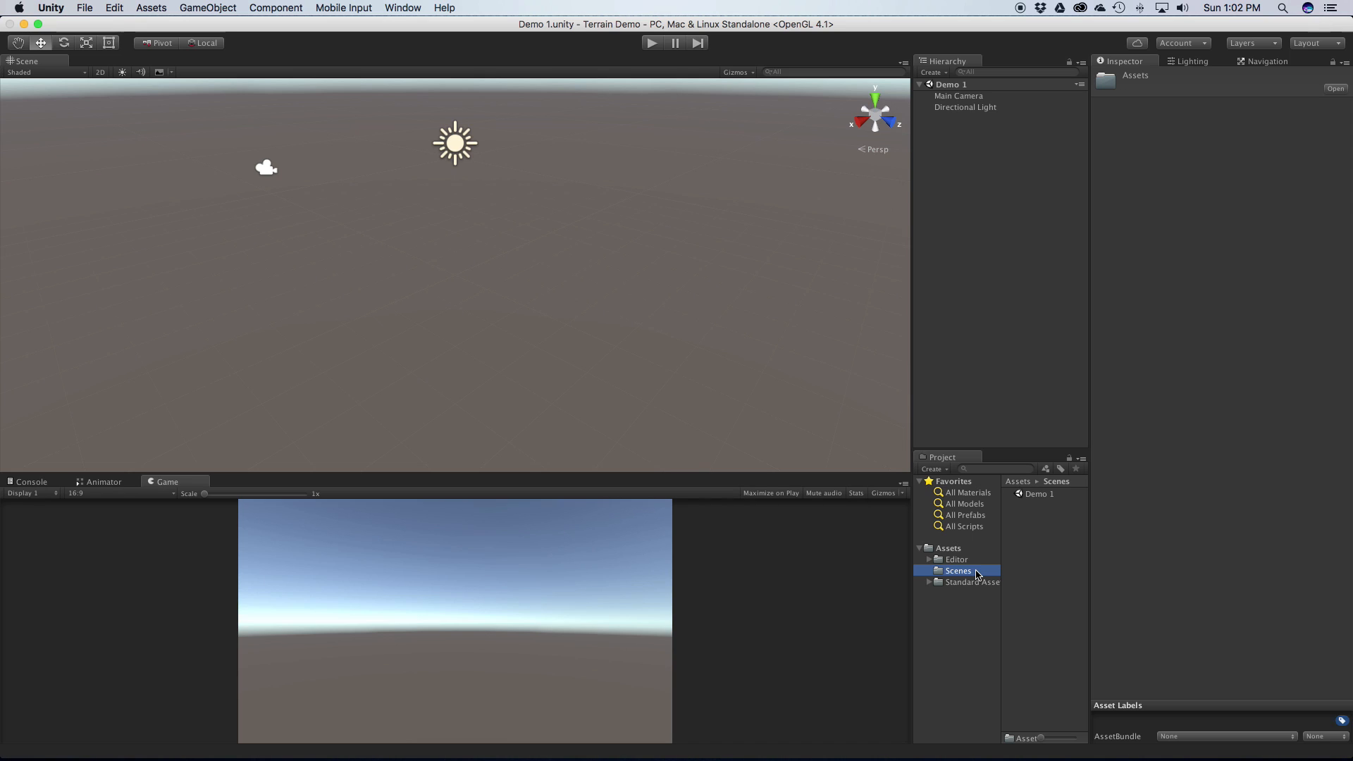
click(85, 8)
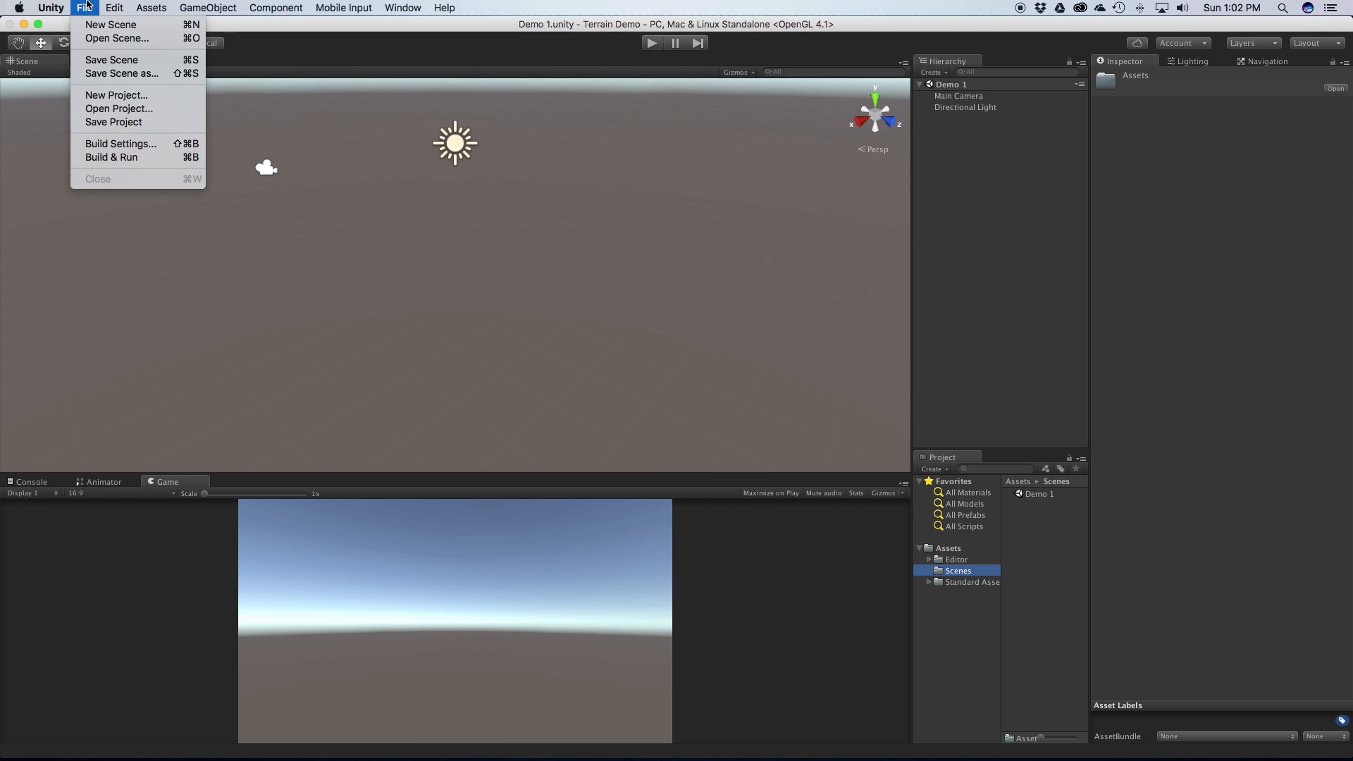
click(183, 74)
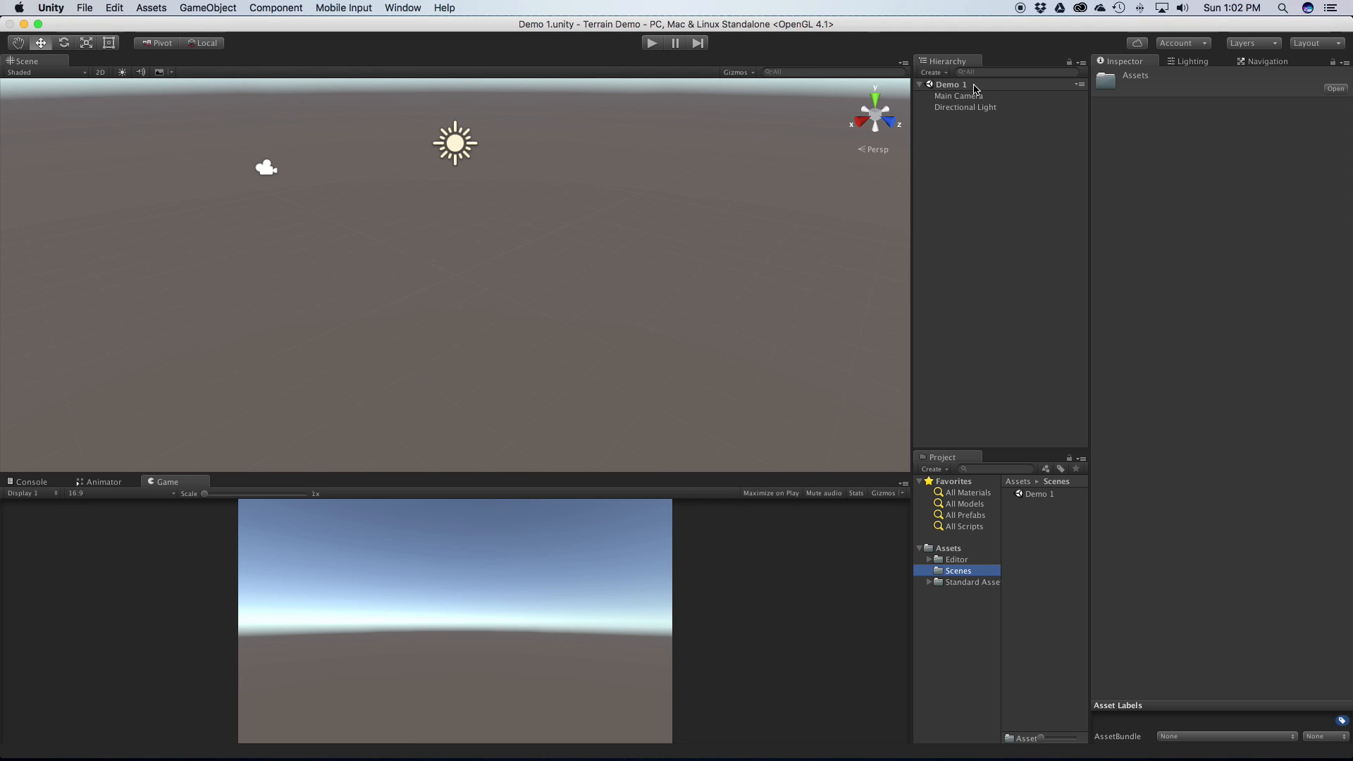
Step: Add a 3D Terrain object to the Demo 1 scene and save the scene
right_click(972, 271)
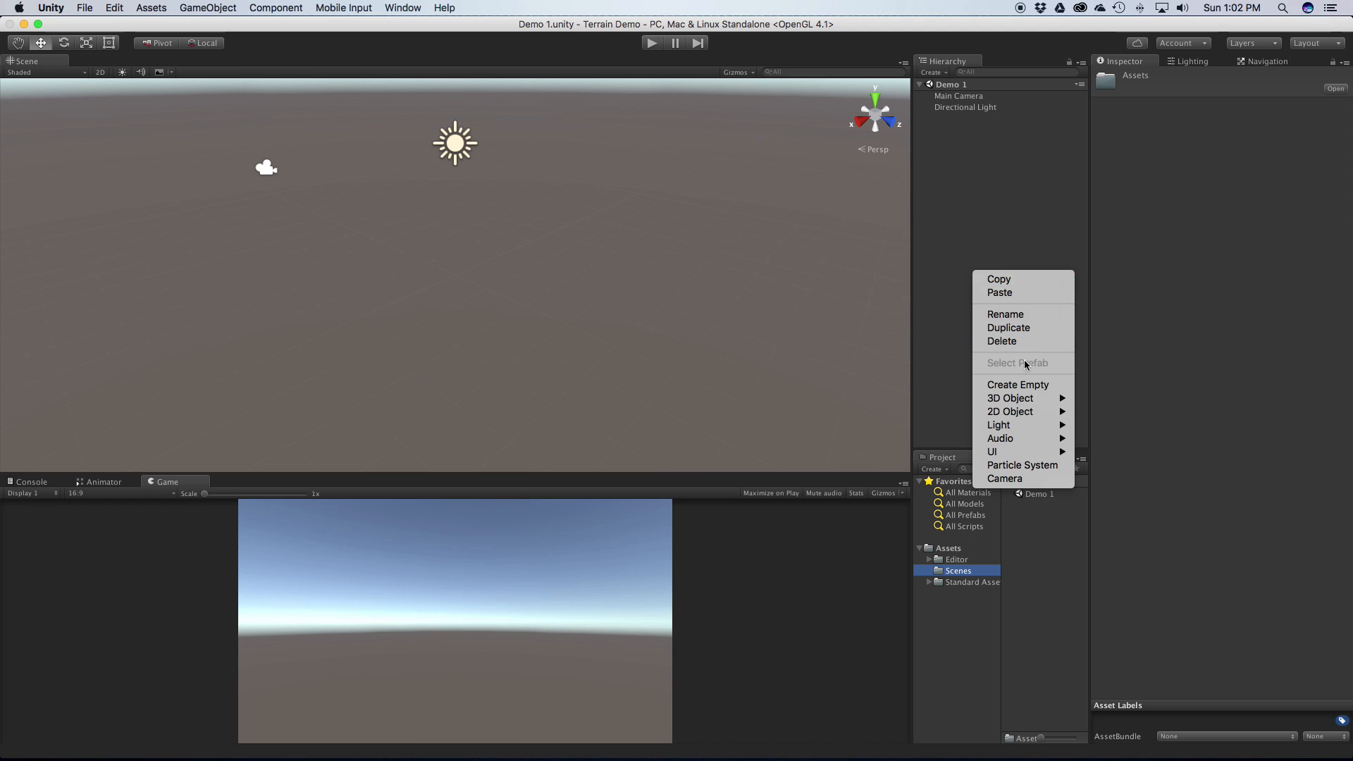
mouse_move(1043, 399)
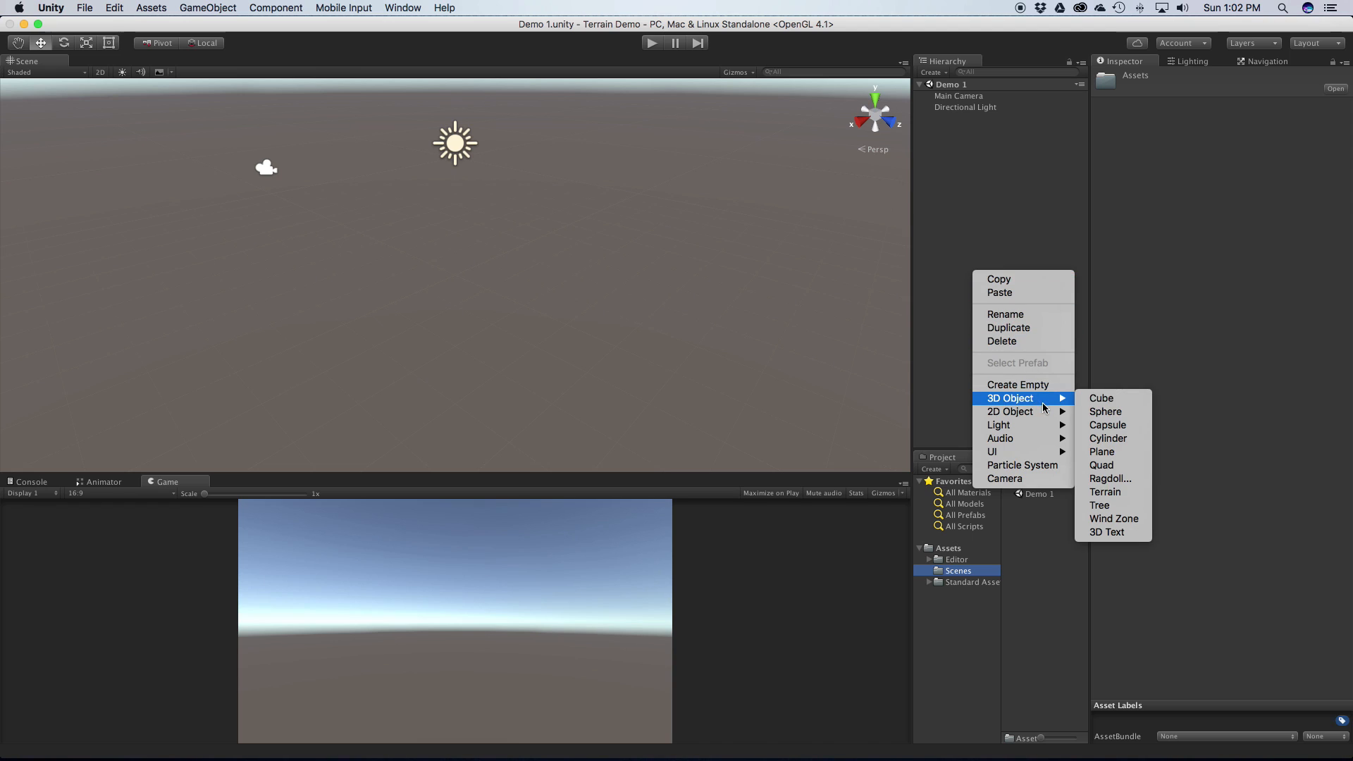
click(1142, 496)
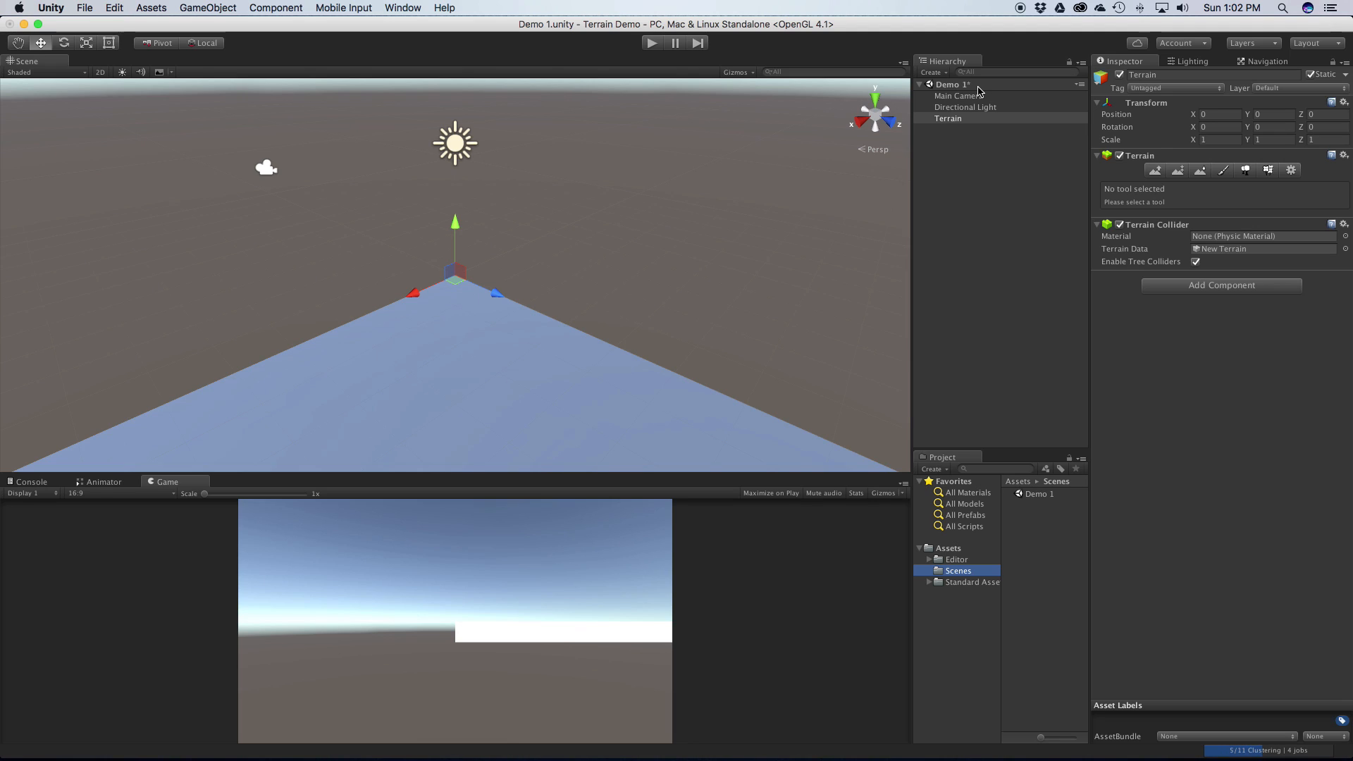
key(super+s)
Step: Enlarge the Scene view and examine the whole terrain plane from an elevated angle
key(alt)
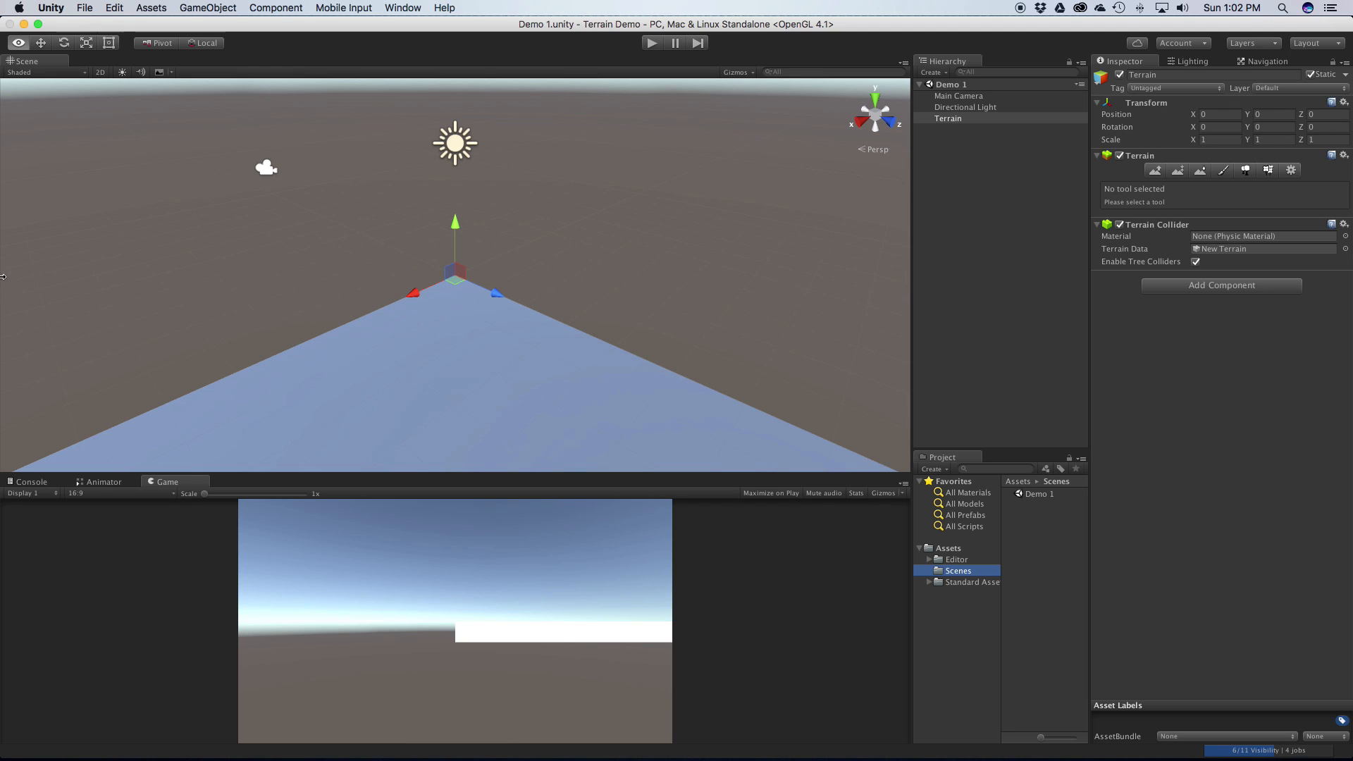
alt+drag(288, 213, 847, 238)
middle_drag(729, 239, 644, 290)
drag(637, 472, 646, 556)
middle_drag(687, 278, 565, 325)
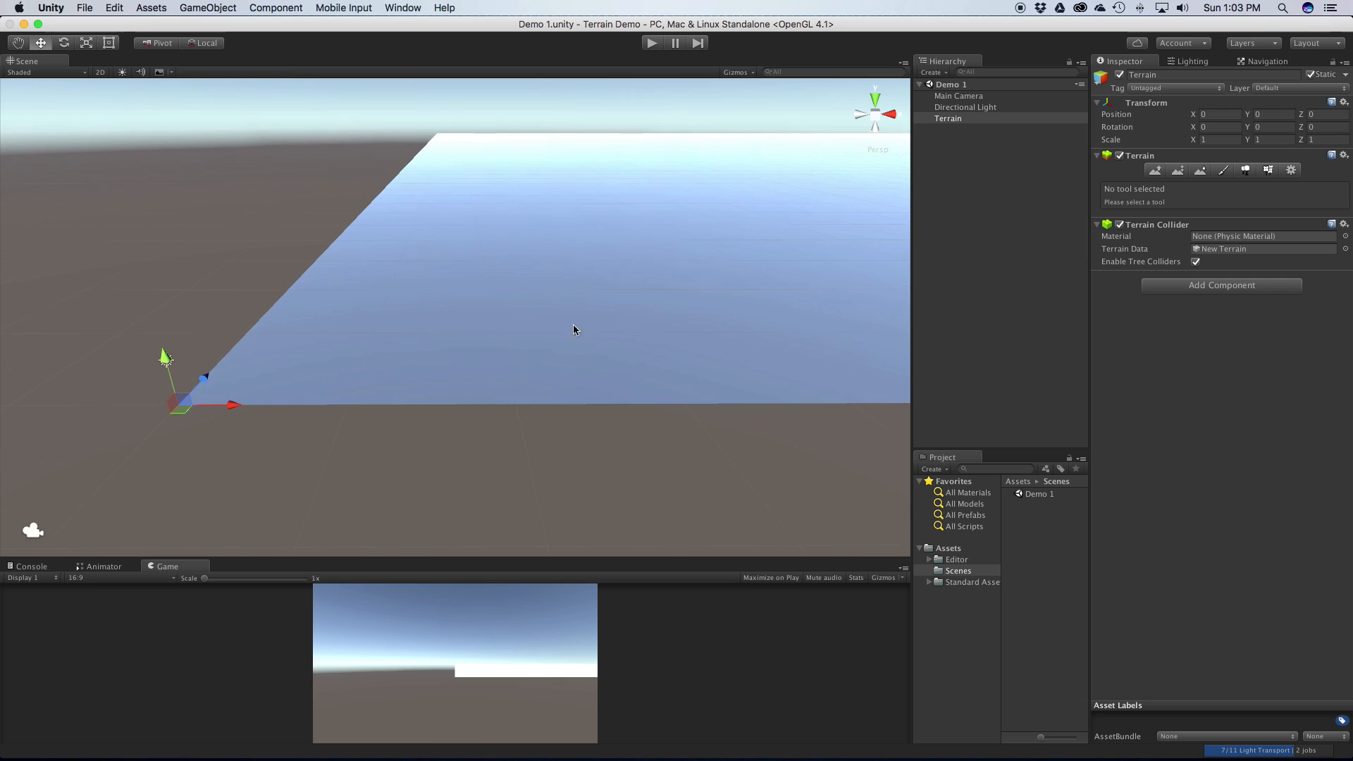
scroll(613, 317, down, 3)
middle_drag(687, 279, 474, 369)
alt+drag(474, 368, 458, 317)
middle_drag(460, 314, 432, 405)
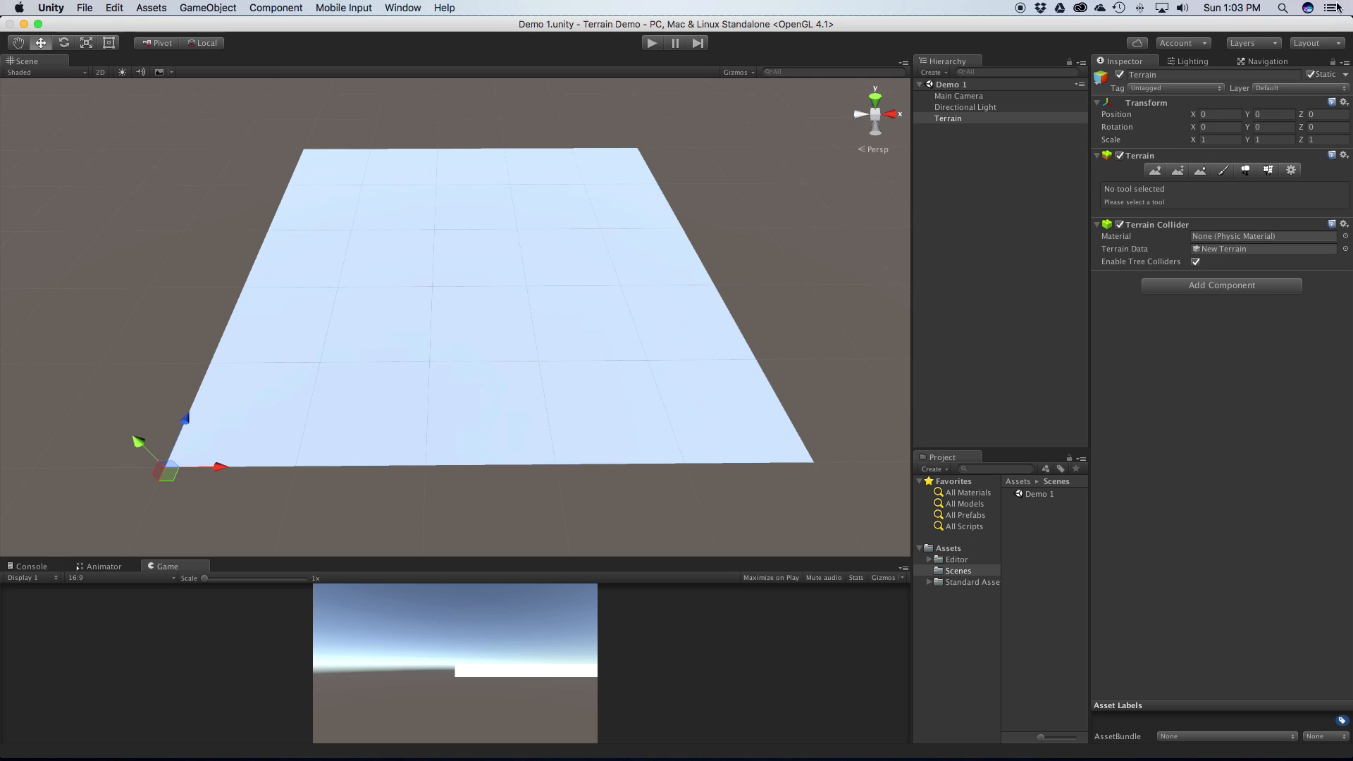
Step: Turn the Terrain's Static setting off and back on, and review its individual static flags
click(1311, 75)
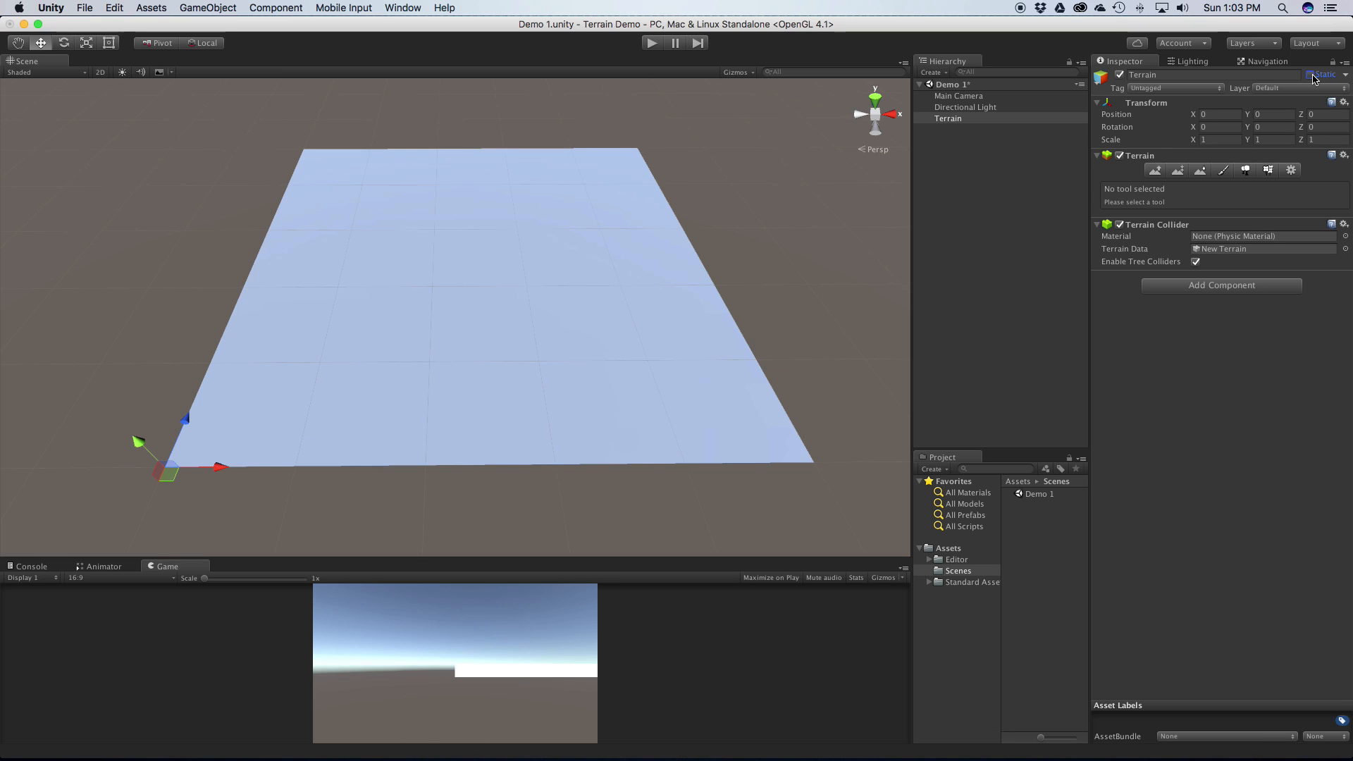
click(1312, 76)
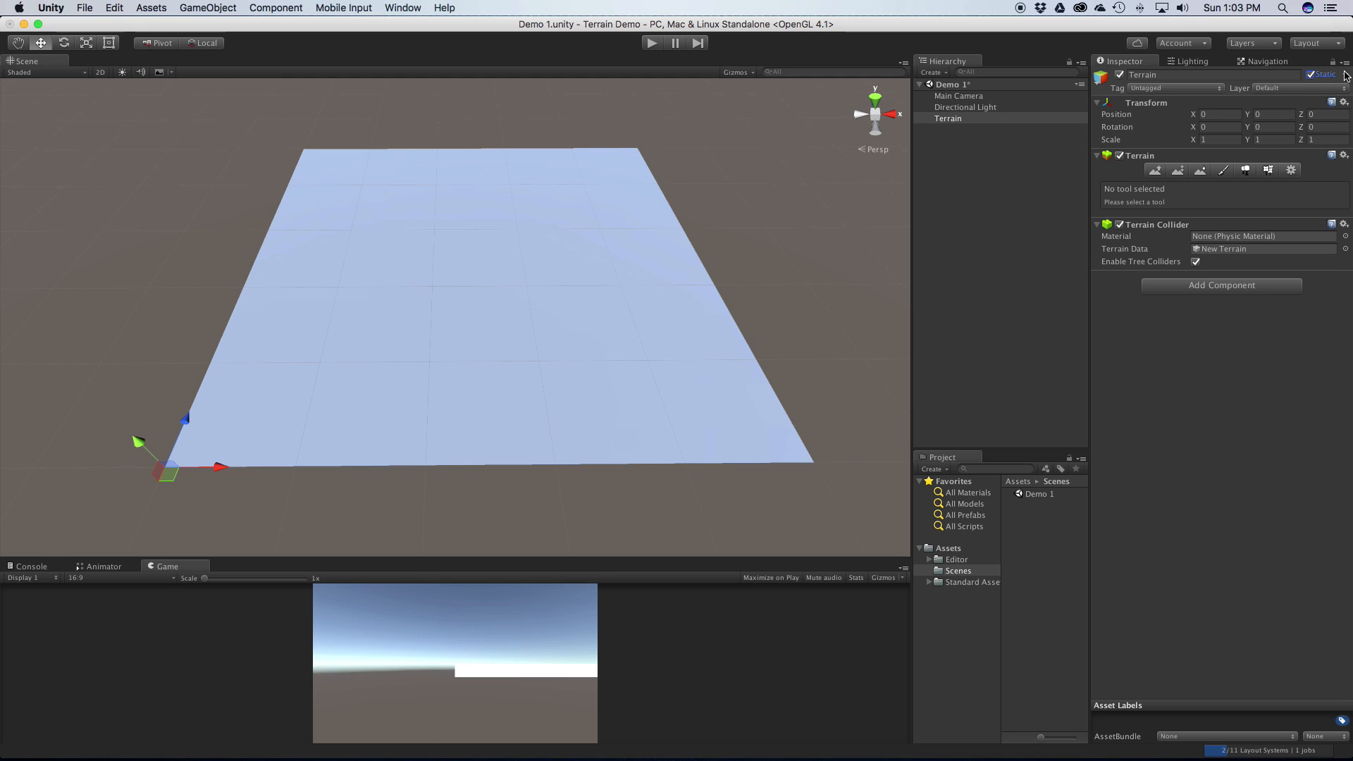
click(1344, 74)
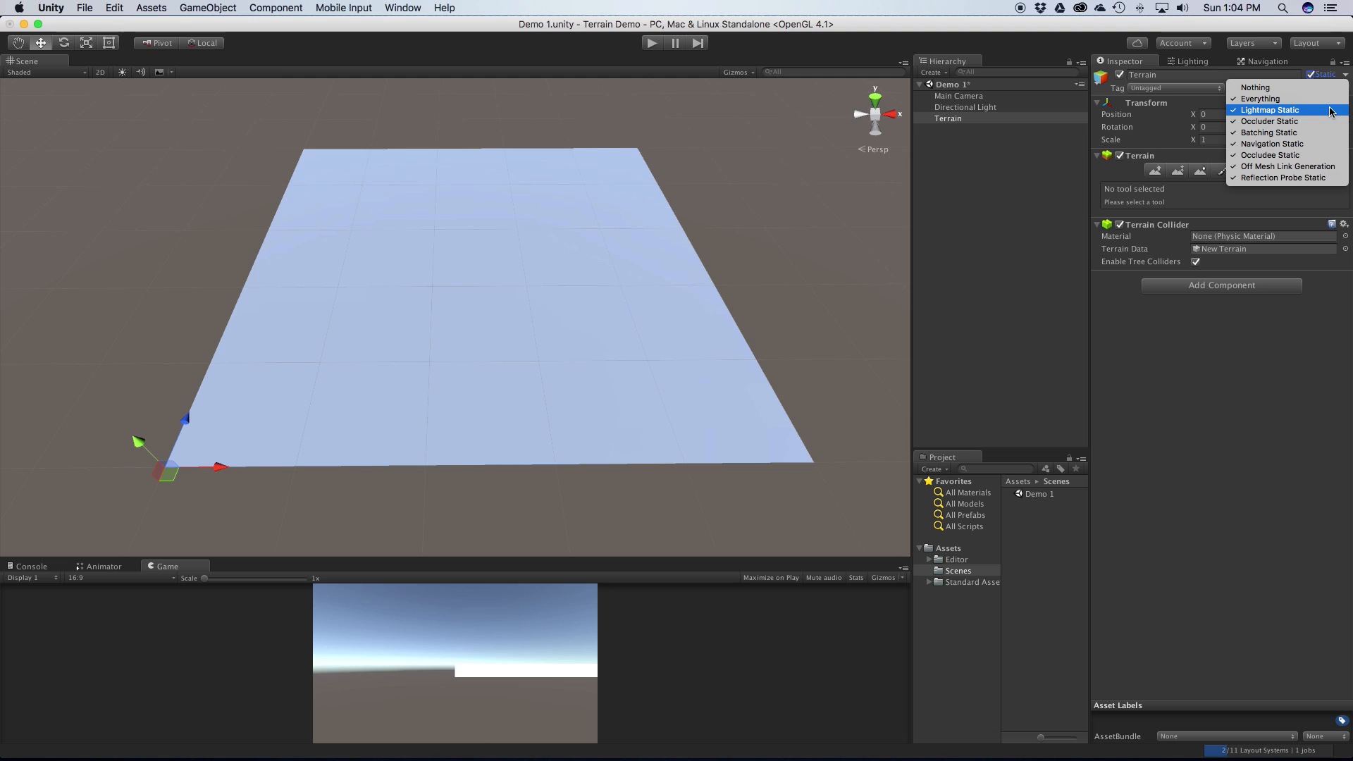
click(1271, 351)
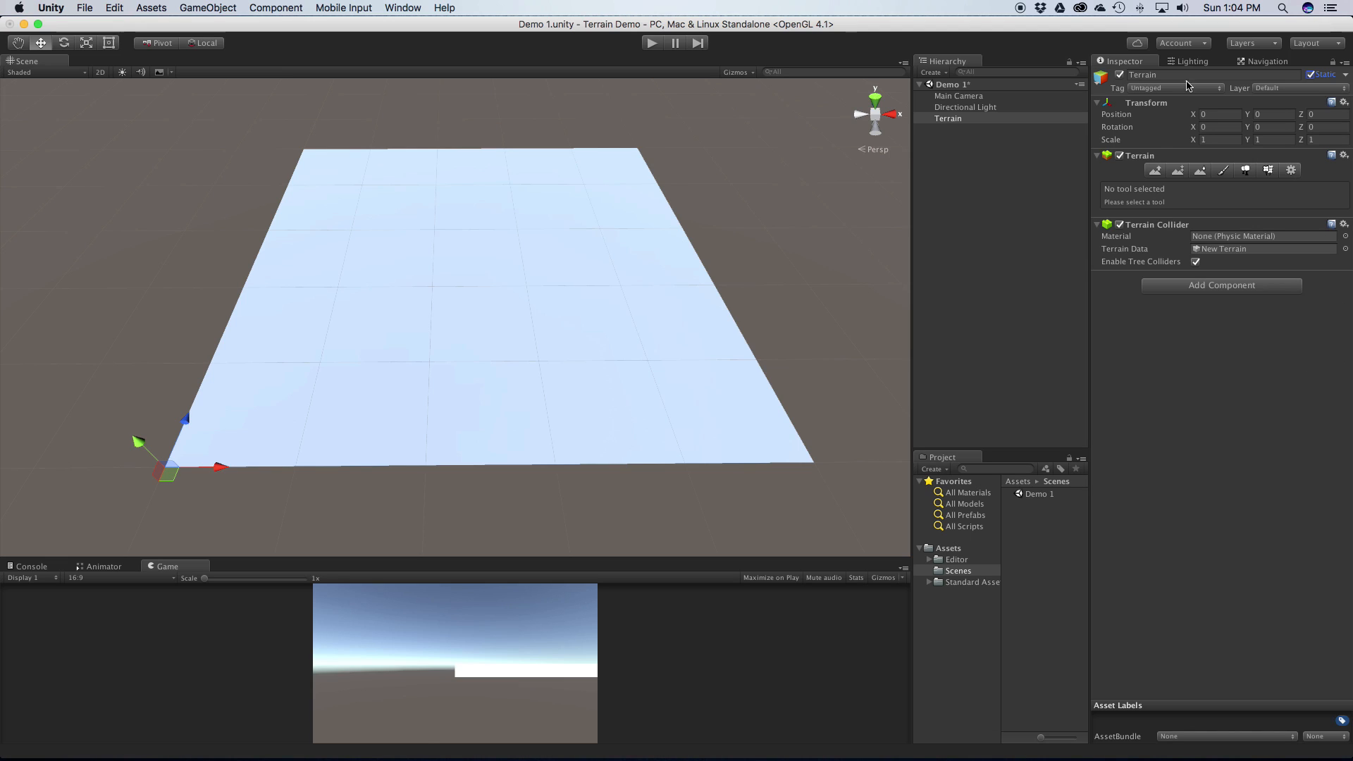
Step: Open the Lighting settings docked beside the Inspector, look at the Navigation settings, and return to the scene's lighting options
click(387, 7)
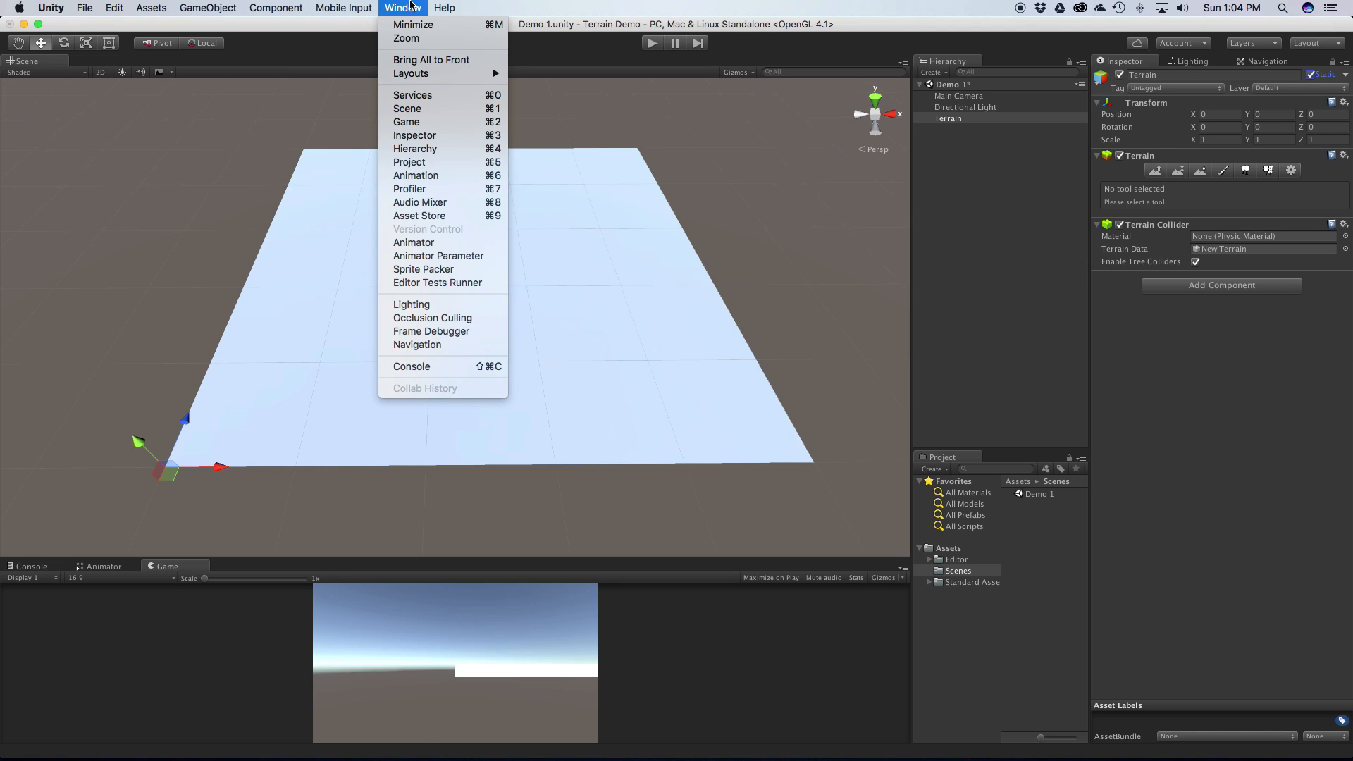
click(415, 305)
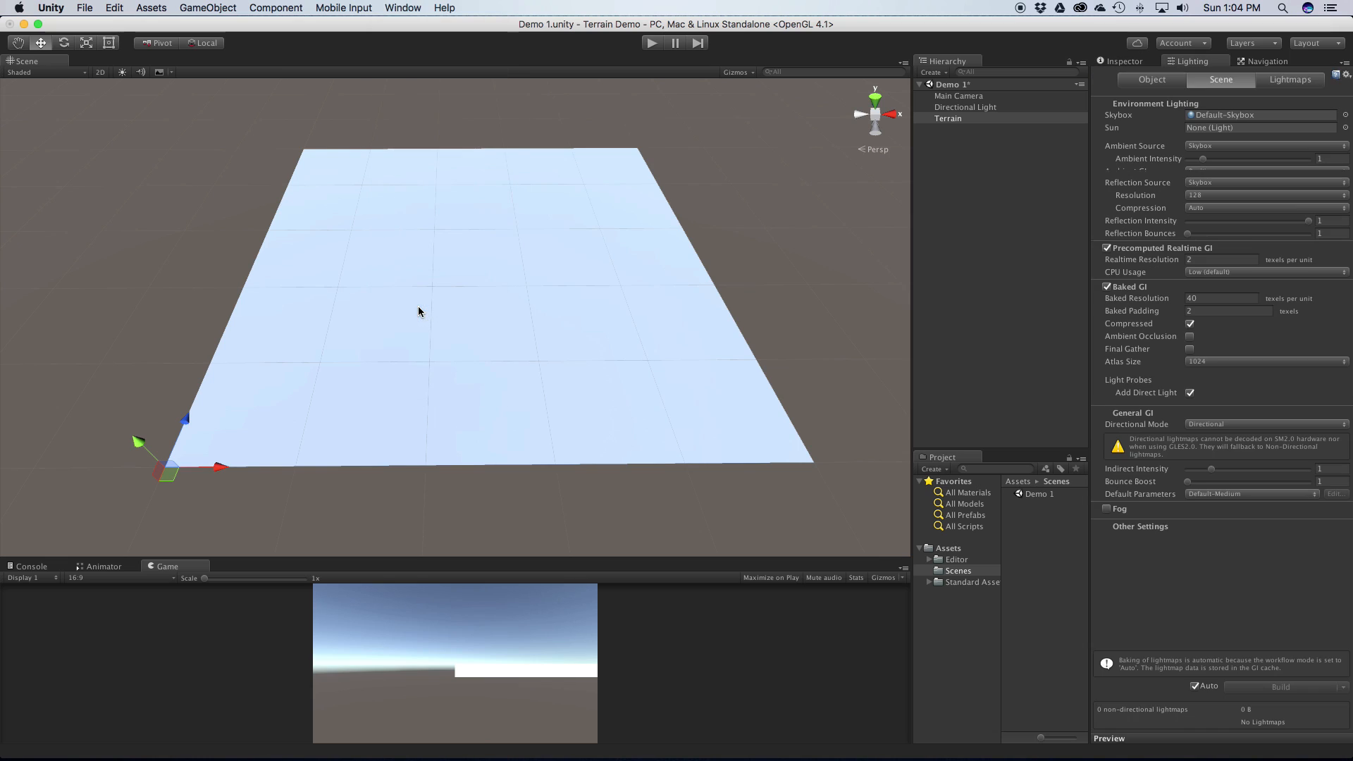
mouse_move(1186, 64)
mouse_down()
mouse_move(543, 56)
mouse_move(522, 32)
mouse_move(465, 35)
mouse_move(1099, 50)
mouse_move(1304, 78)
mouse_move(1196, 64)
mouse_up()
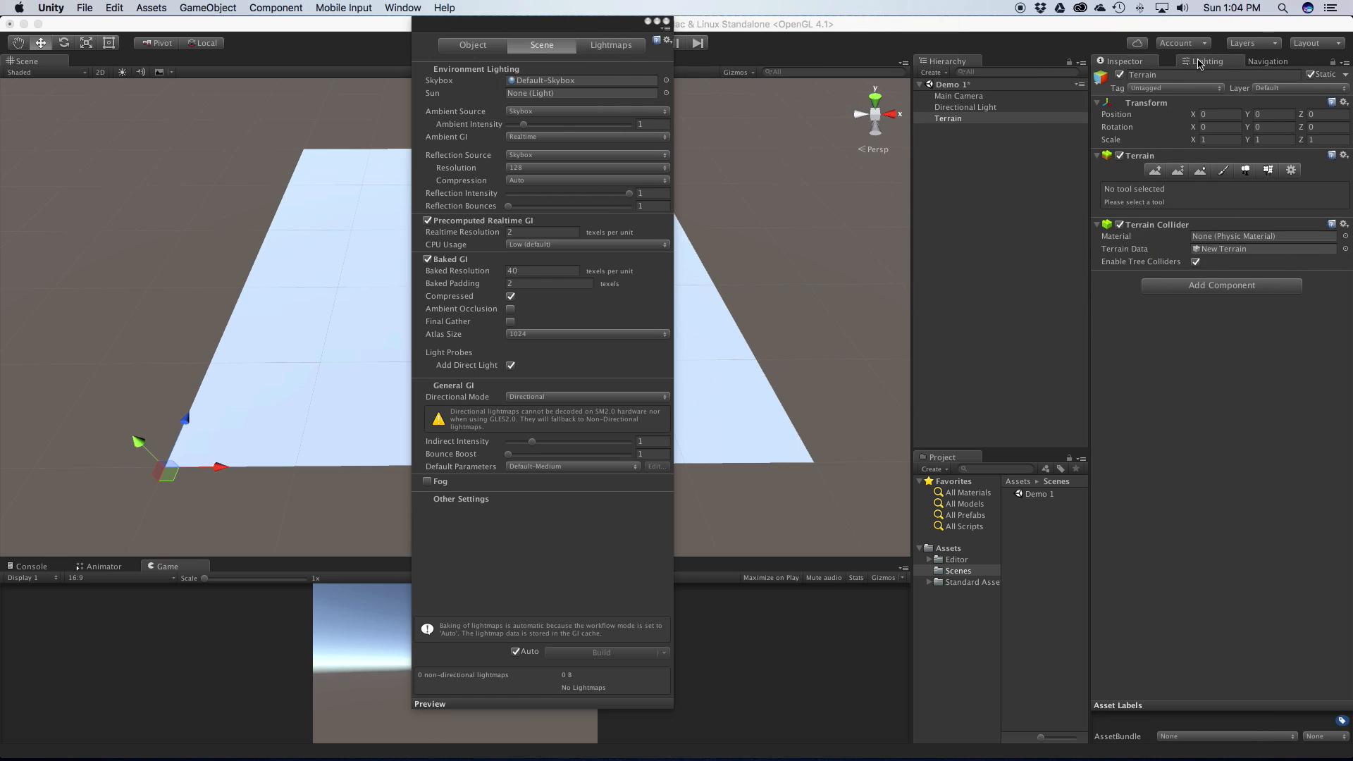
click(1262, 62)
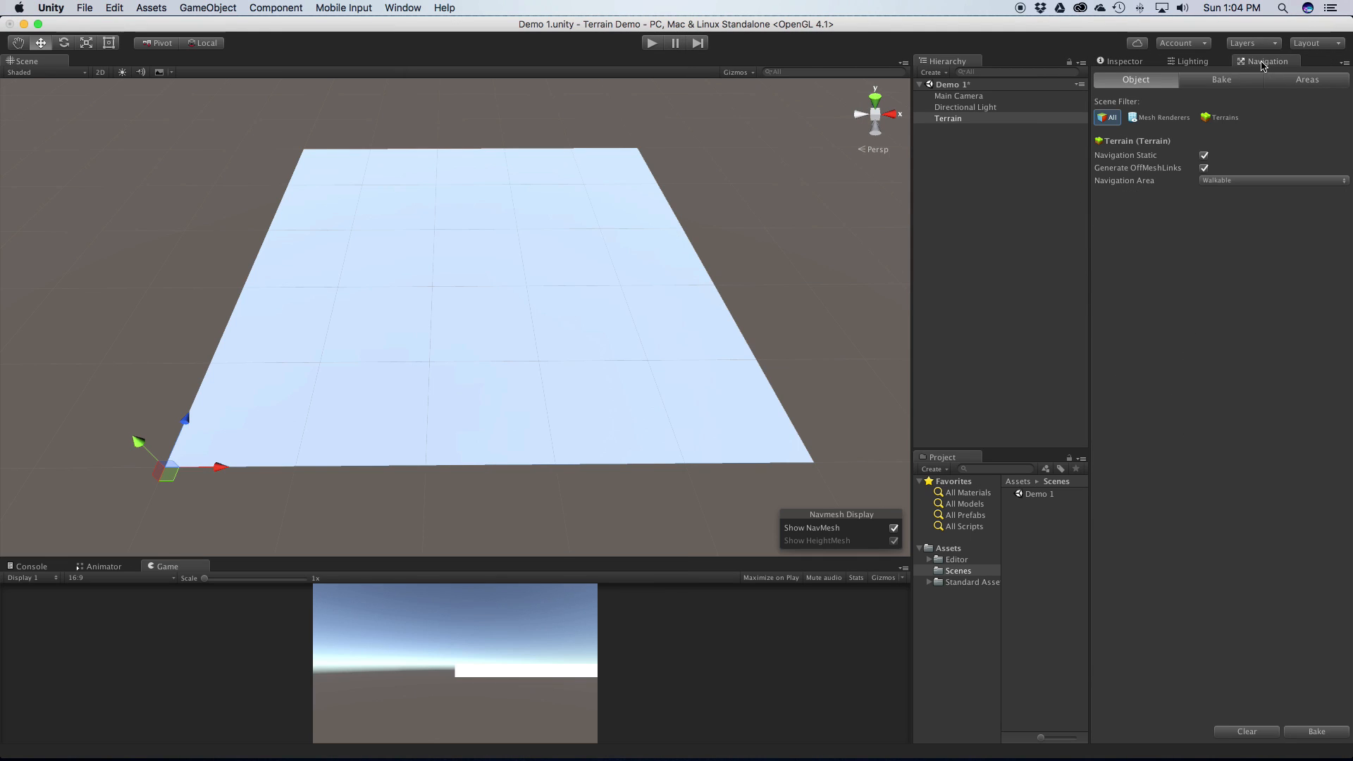
click(1193, 62)
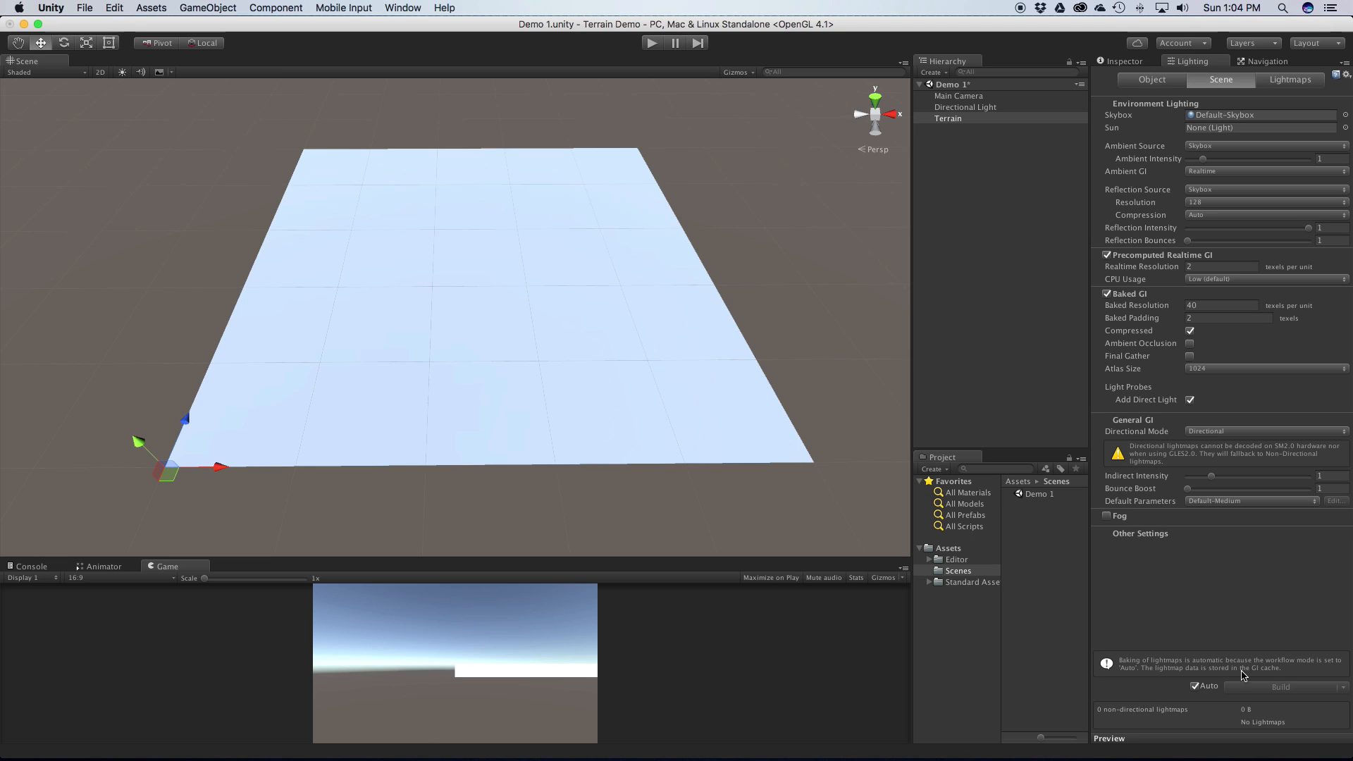
Step: Turn off automatic lightmap baking and return to the Terrain's component settings
click(1196, 687)
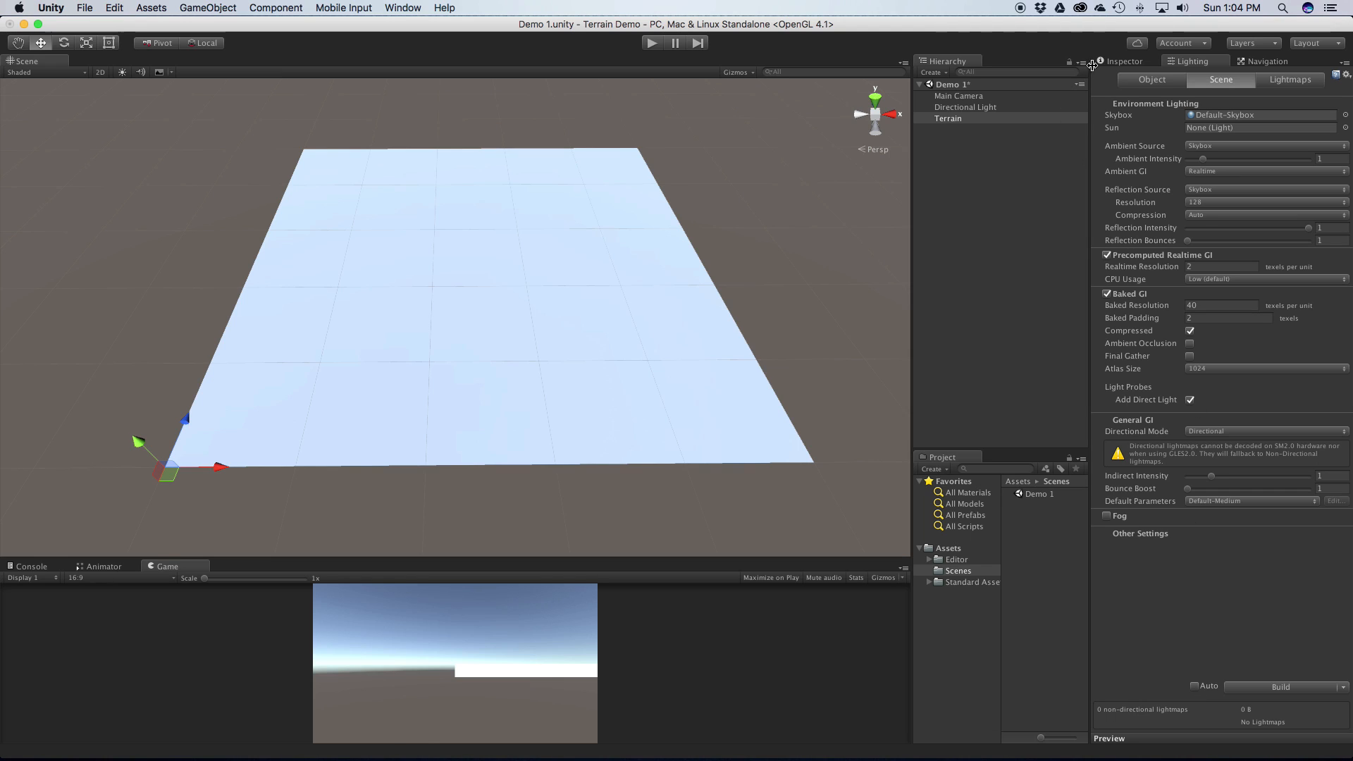
click(1123, 62)
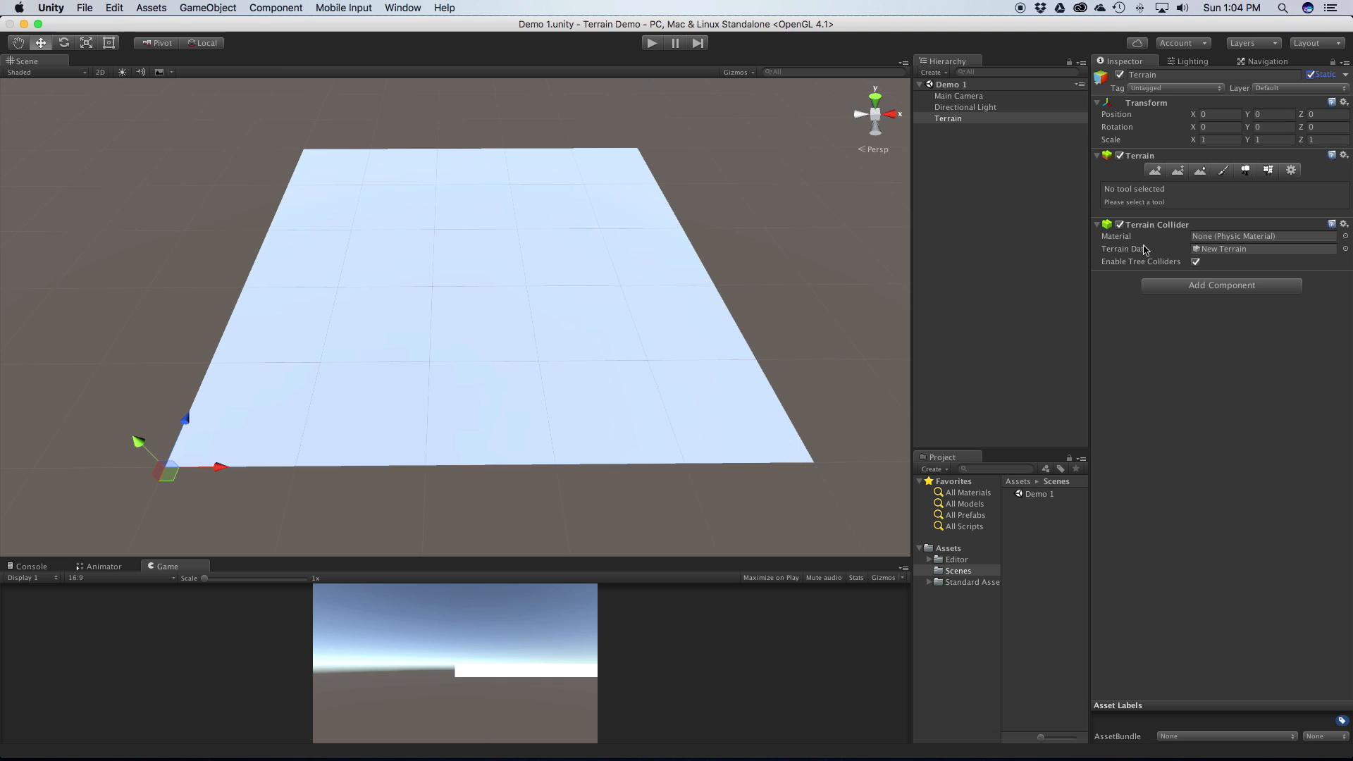
Step: Activate Raise/Lower Terrain, try different brush shapes, and preview the last scattered-spot brush over the terrain
click(1156, 174)
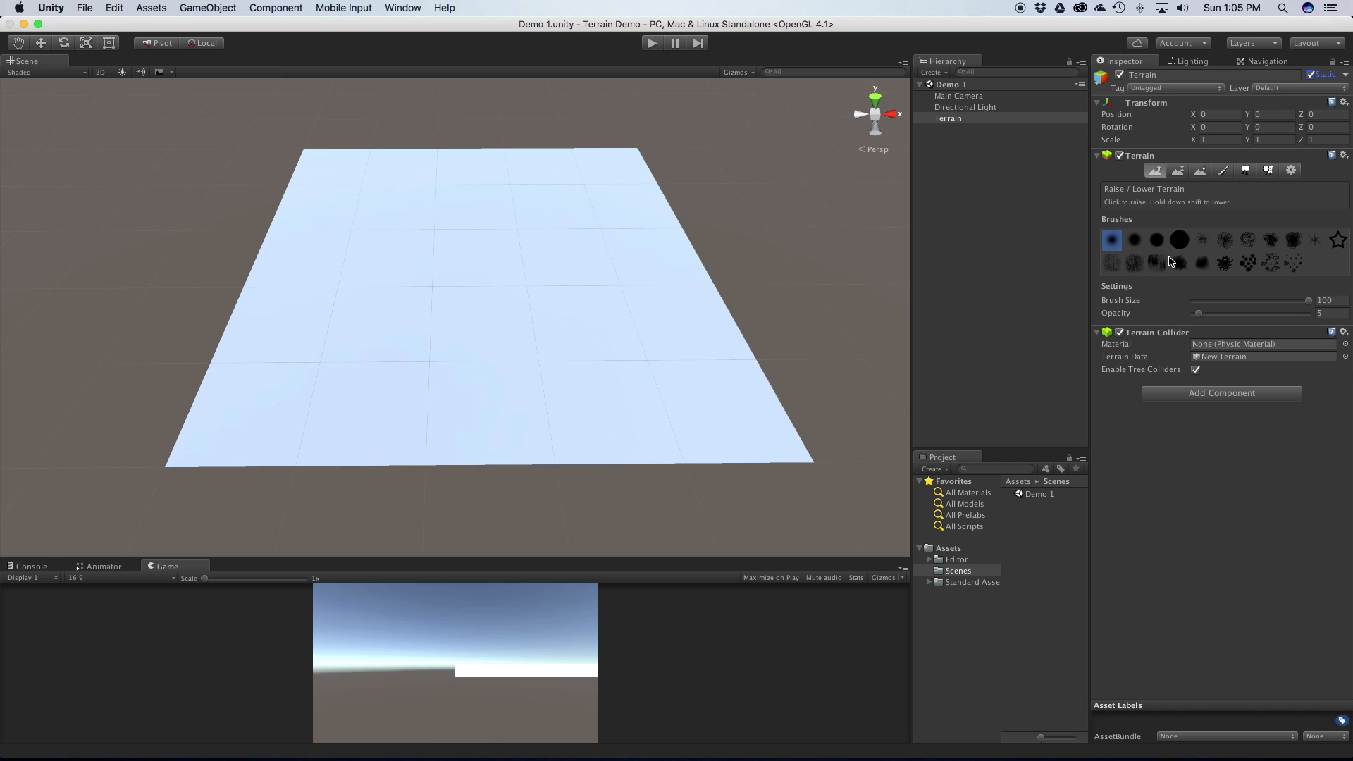
click(1229, 265)
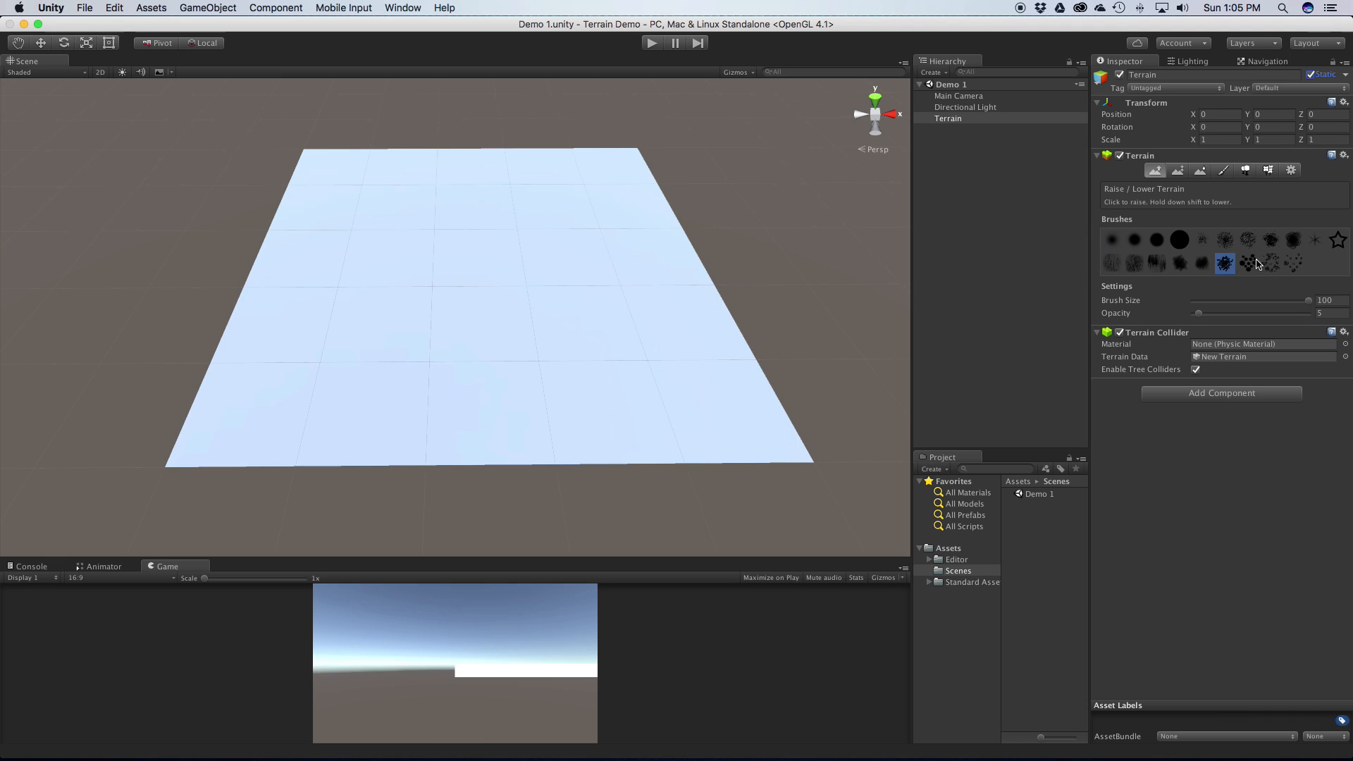
click(1293, 264)
mouse_move(451, 366)
mouse_down()
mouse_move(477, 356)
mouse_move(477, 326)
mouse_move(534, 347)
mouse_up()
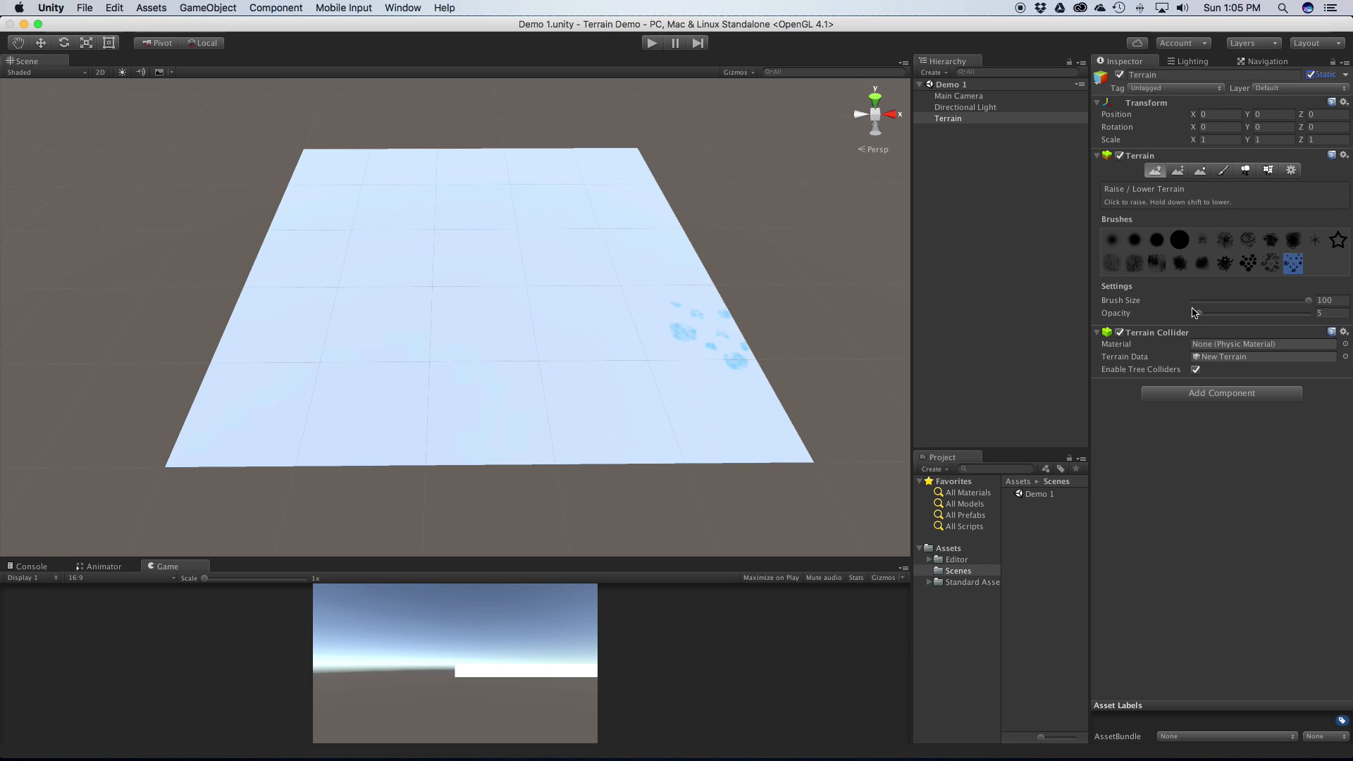
Step: Try a brush size of 30 over the terrain and return the brush size to 100
drag(1305, 303, 1236, 300)
click(1201, 303)
drag(1201, 302, 1227, 302)
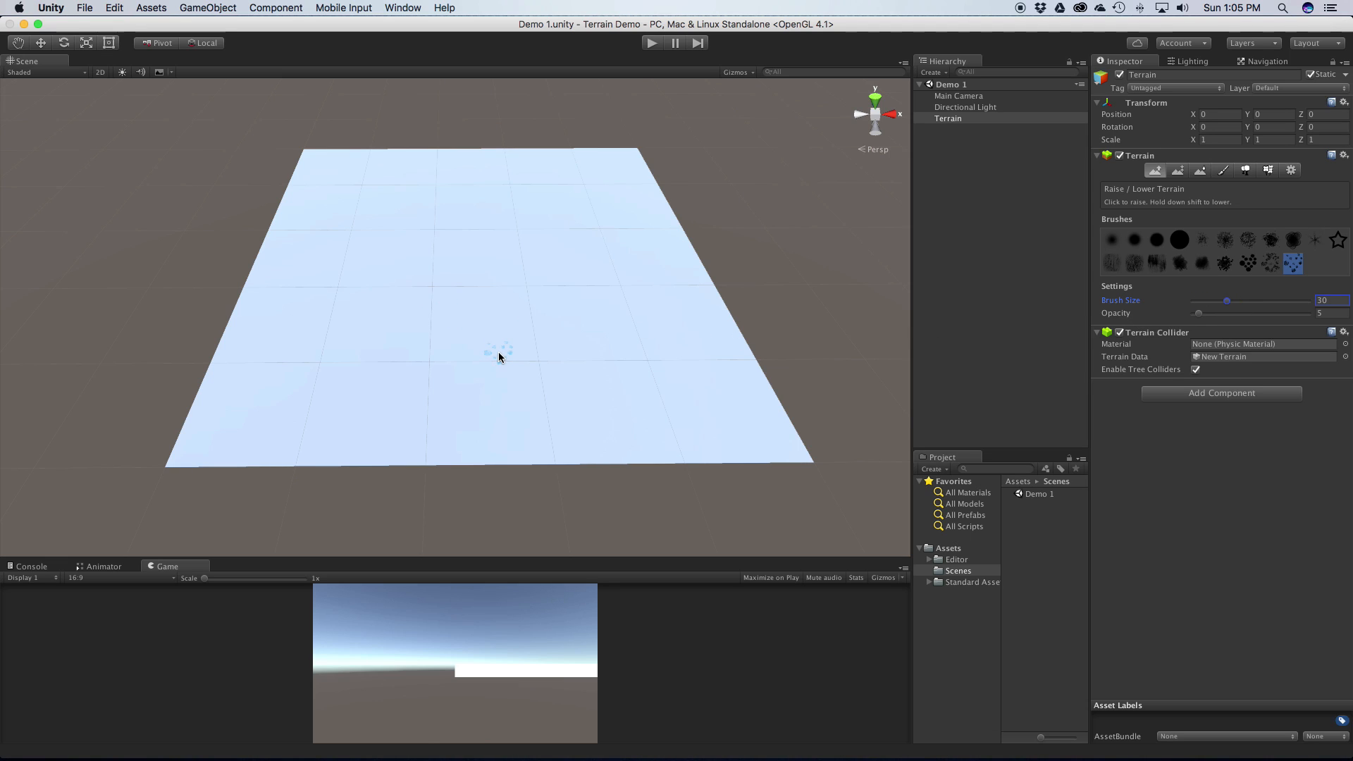
drag(1230, 308, 1307, 303)
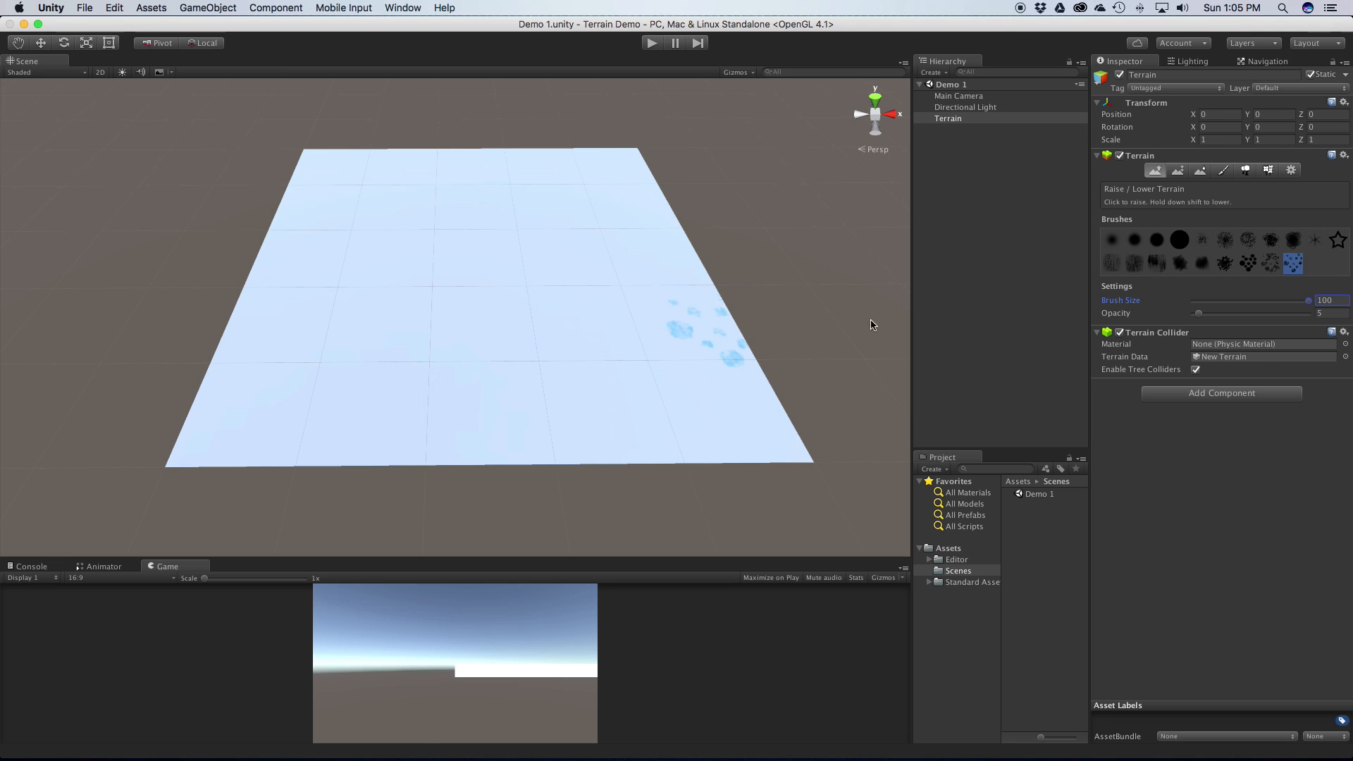
Step: Try raising jagged peaks near the terrain's centre at brush opacity 96, and undo them
drag(1198, 313, 1304, 313)
mouse_move(559, 369)
mouse_down()
mouse_move(425, 365)
mouse_move(560, 353)
mouse_move(606, 317)
mouse_move(698, 317)
mouse_up()
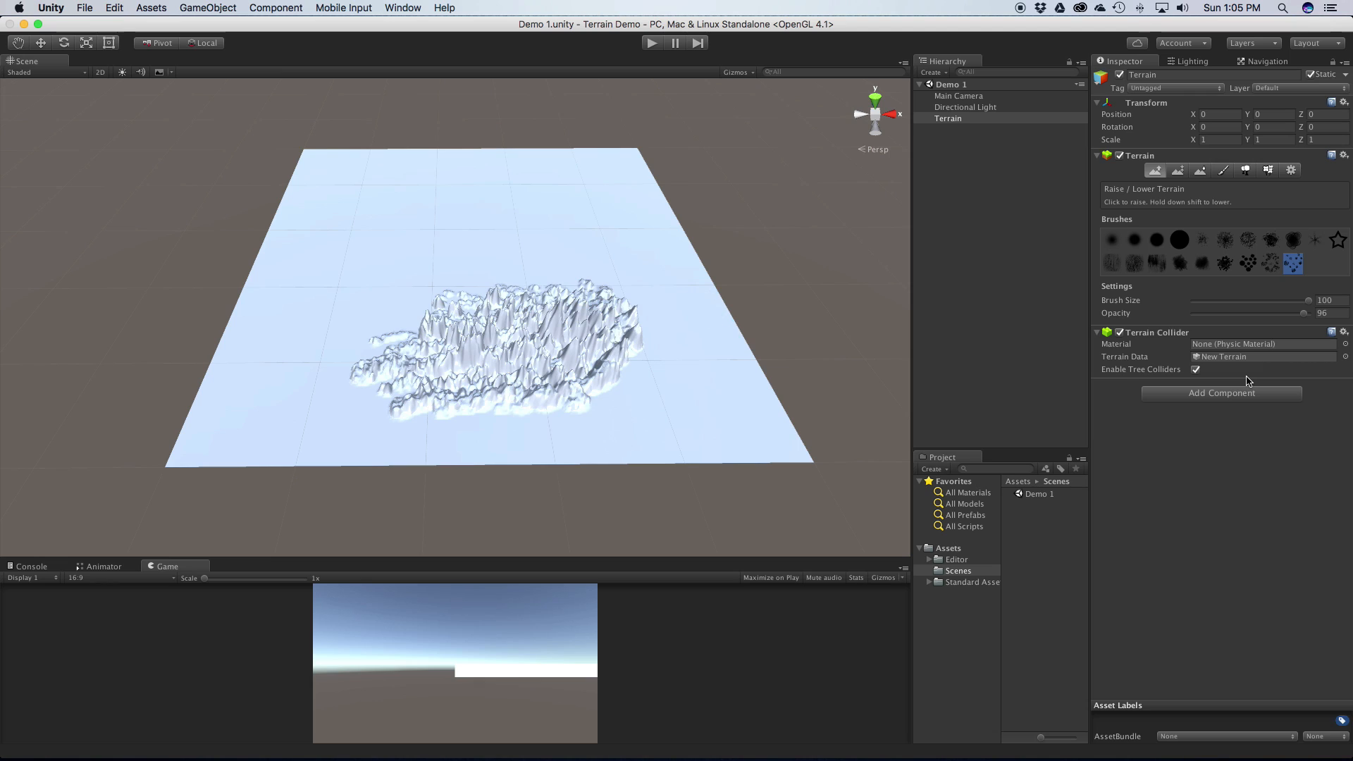
key(super+z)
Step: Try a stroke across the terrain with the brush opacity at 0
drag(1303, 313, 1193, 313)
mouse_move(423, 378)
mouse_down()
mouse_move(588, 374)
mouse_move(408, 385)
mouse_move(650, 366)
mouse_up()
scroll(544, 366, up, 5)
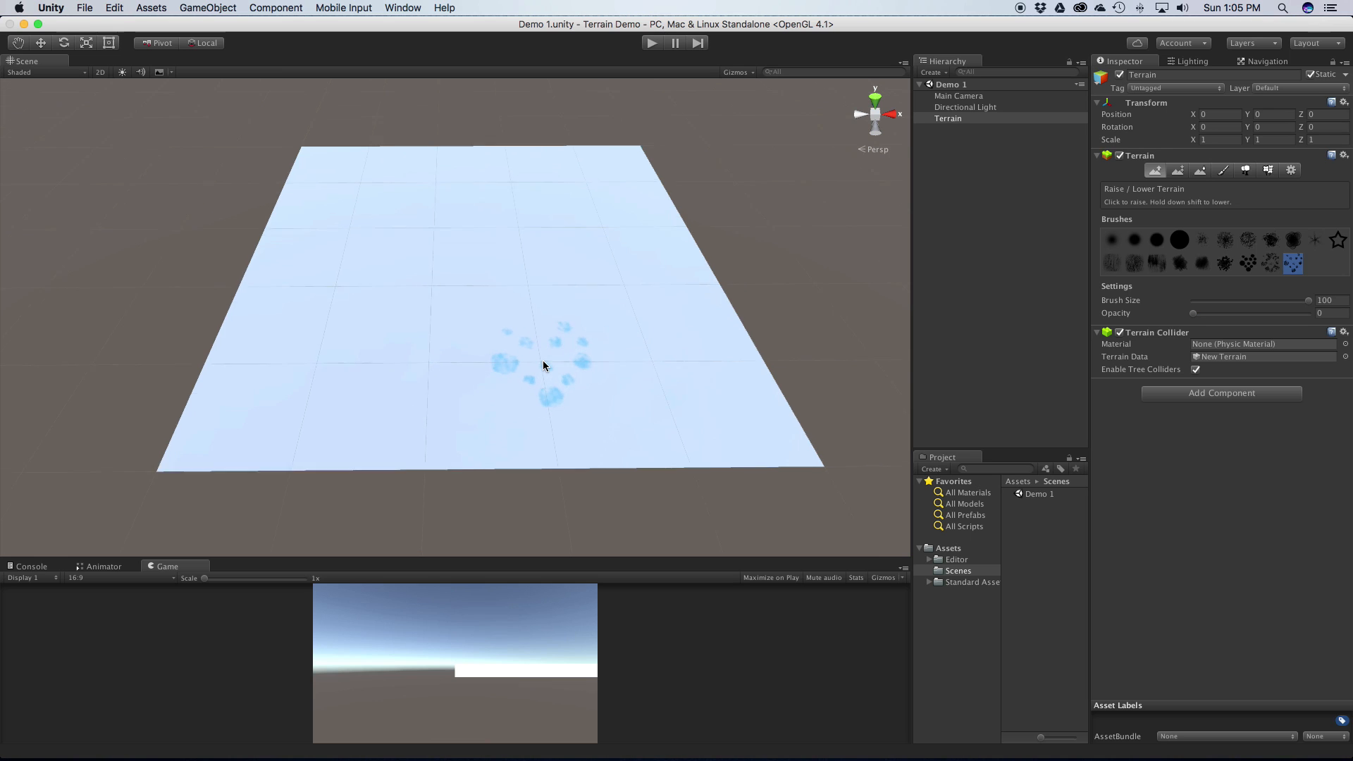
Step: Set the brush opacity to 36 and raise several parallel bumpy ridges in the front half of the terrain
mouse_move(561, 317)
middle_down()
mouse_move(574, 57)
mouse_move(380, 359)
mouse_move(455, 331)
mouse_move(619, 316)
mouse_move(498, 315)
mouse_move(302, 353)
mouse_move(489, 335)
mouse_move(880, 356)
middle_up()
drag(1199, 315, 1233, 314)
mouse_move(362, 444)
mouse_down()
mouse_move(629, 381)
mouse_move(447, 484)
mouse_move(296, 486)
mouse_up()
scroll(463, 367, down, 10)
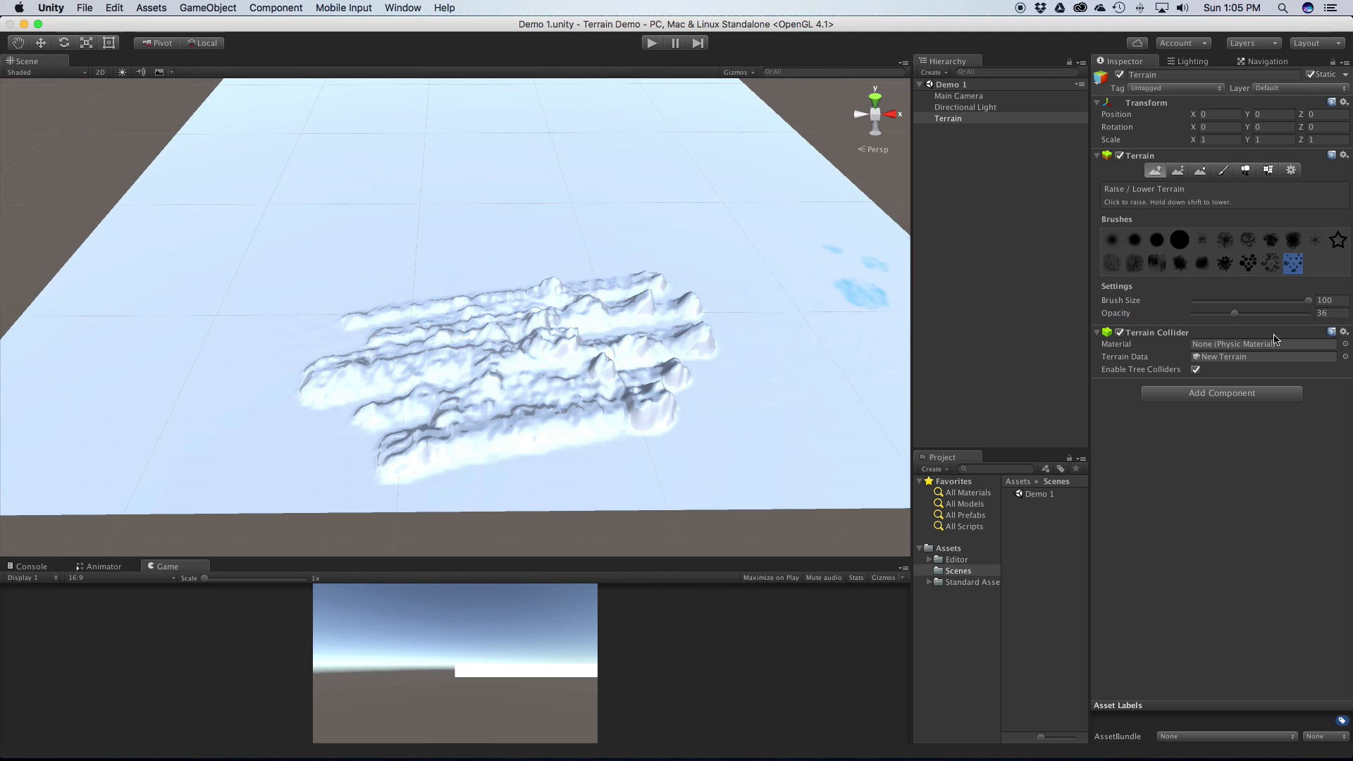
click(1316, 313)
Step: Using the dense speckled brush, lower the bumpy ridges and raise a wide rough band diagonally across the terrain
click(1224, 240)
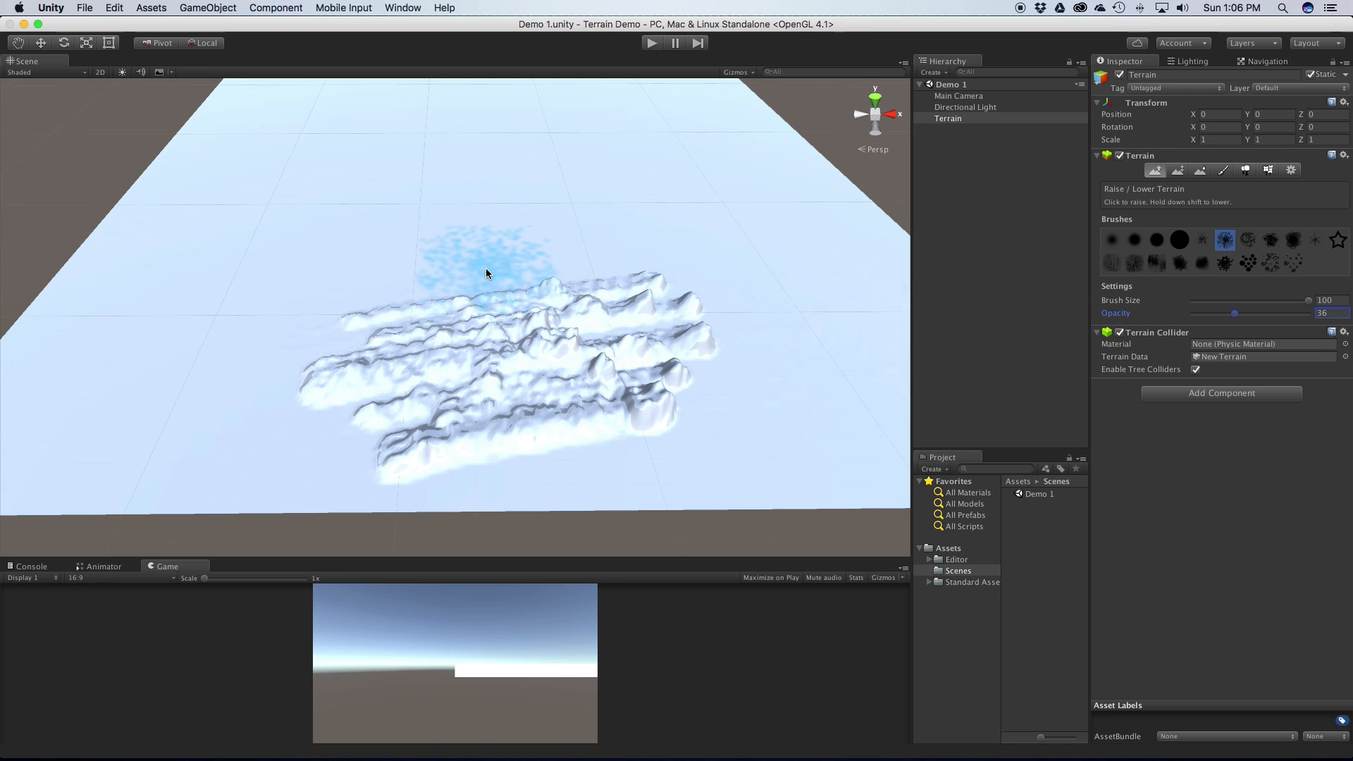
mouse_move(493, 281)
shift+mouse_down()
mouse_move(519, 437)
mouse_move(751, 446)
mouse_move(815, 356)
mouse_move(257, 402)
mouse_move(870, 205)
mouse_move(832, 215)
shift+mouse_up()
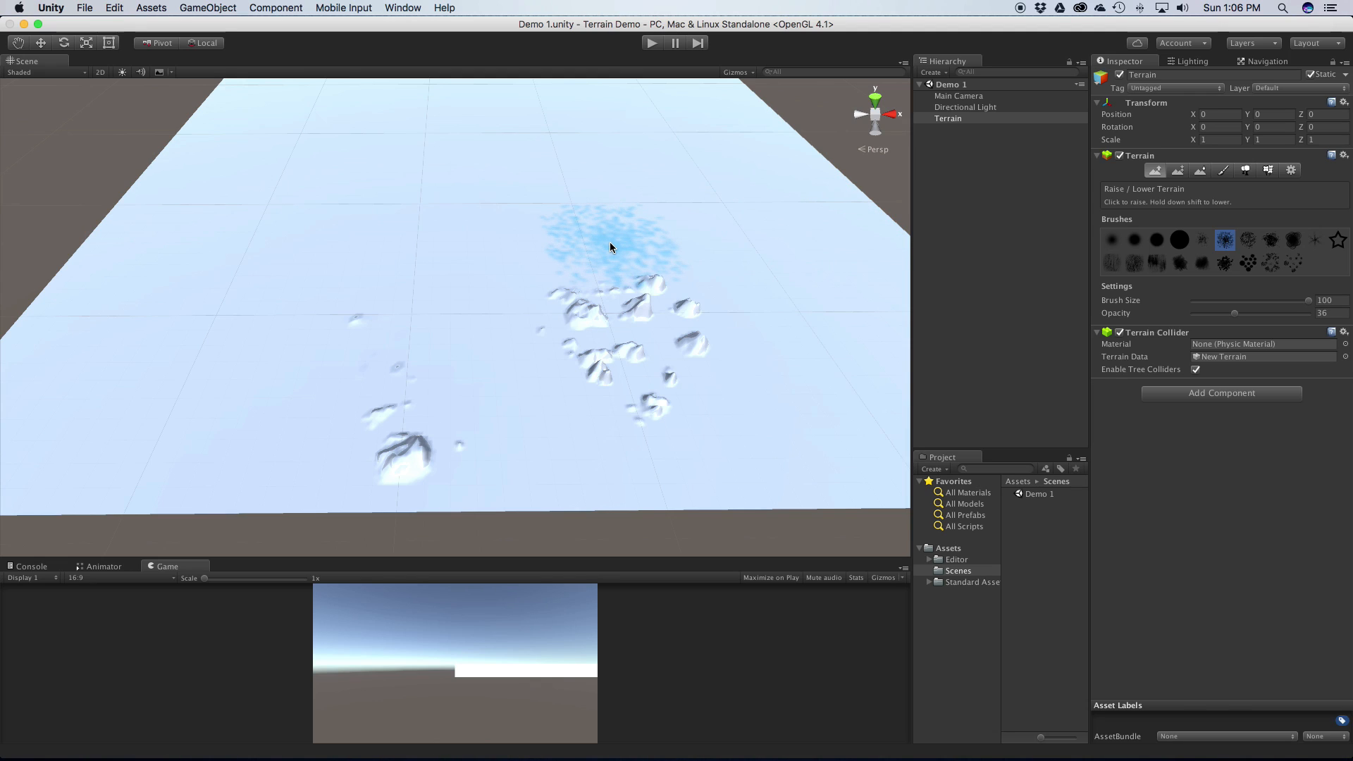
mouse_move(420, 272)
shift+mouse_down()
mouse_move(416, 475)
mouse_move(522, 305)
mouse_move(620, 387)
mouse_move(520, 172)
mouse_move(685, 167)
shift+mouse_up()
mouse_move(338, 423)
mouse_down()
mouse_move(434, 358)
mouse_move(876, 226)
mouse_move(378, 402)
mouse_move(874, 198)
mouse_up()
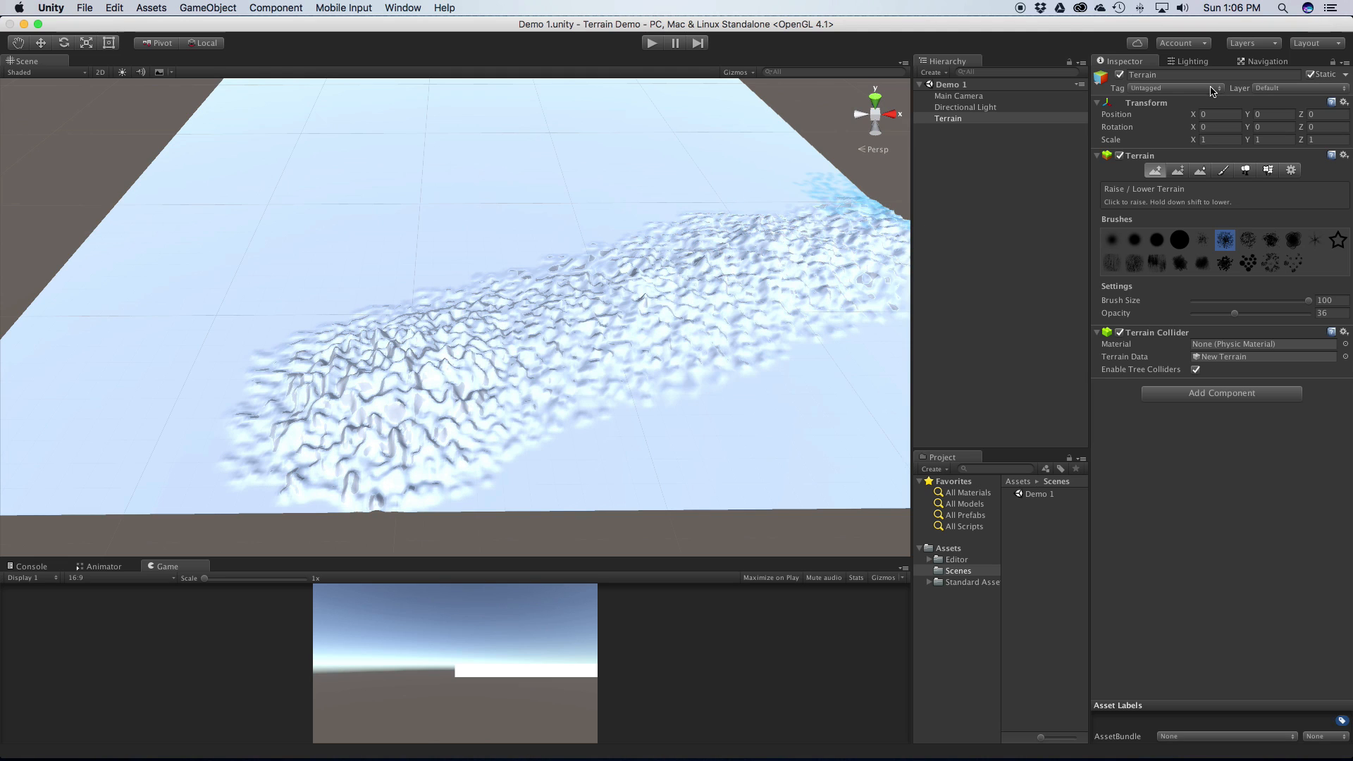
Step: Paint a broad plateau over the rough band using Paint Height with the large solid round brush at height 50
click(1178, 172)
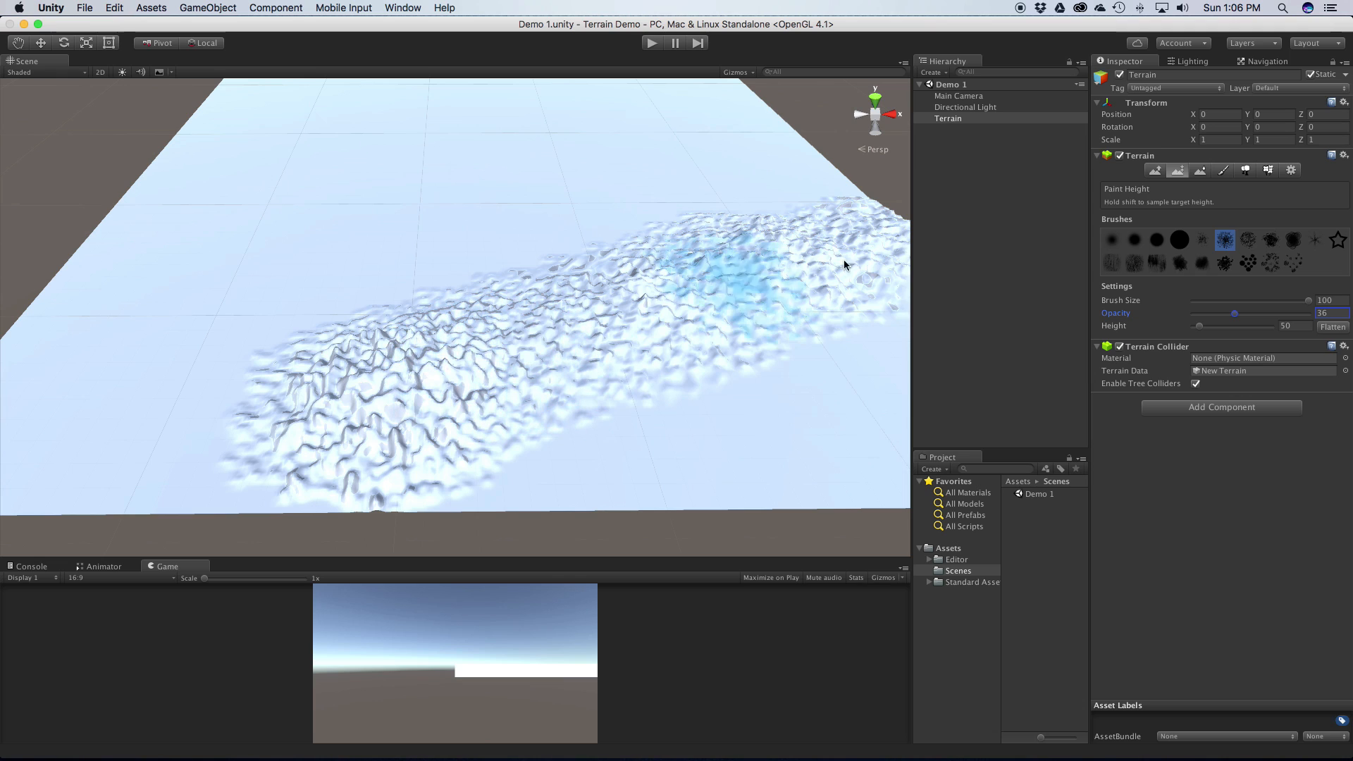
click(1180, 241)
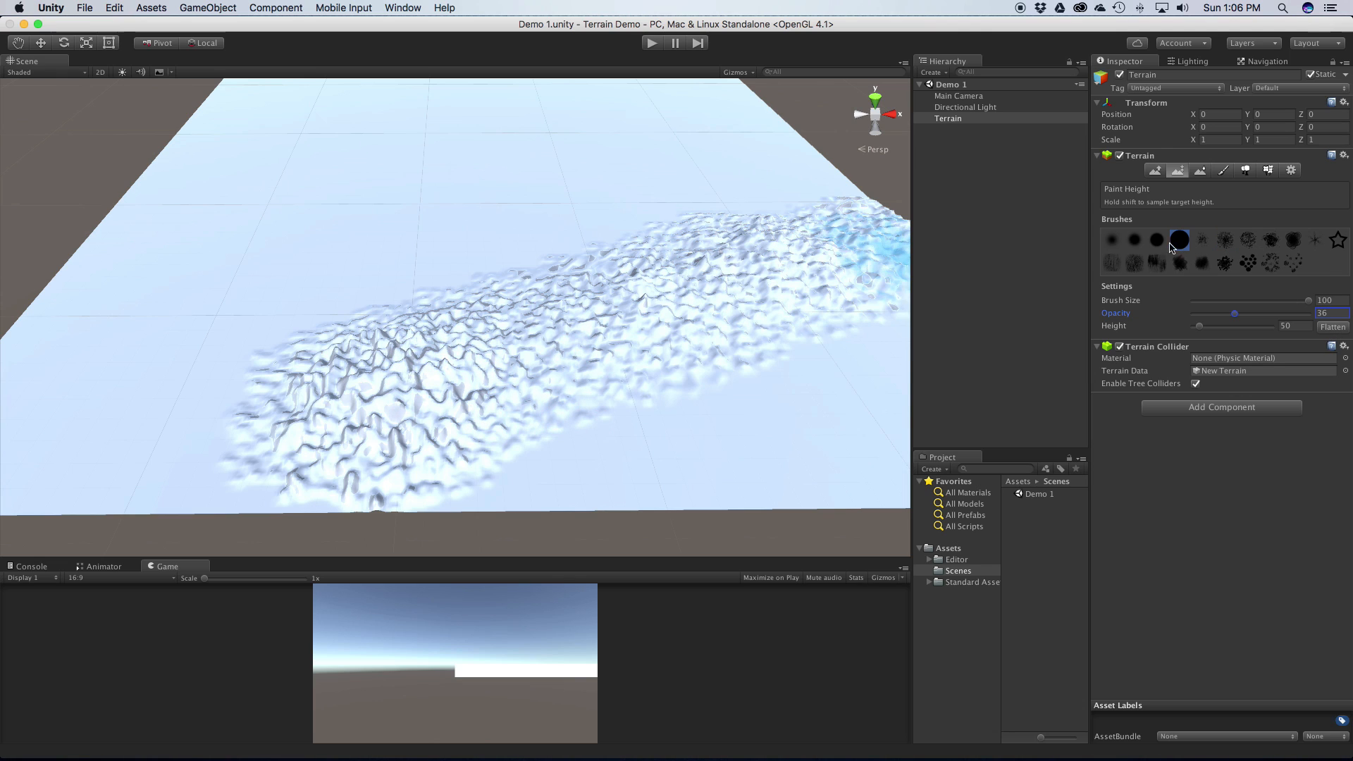
mouse_move(489, 371)
mouse_down()
mouse_move(559, 326)
mouse_move(550, 314)
mouse_move(734, 293)
mouse_move(722, 256)
mouse_move(601, 211)
mouse_move(437, 263)
mouse_move(324, 353)
mouse_move(289, 402)
mouse_up()
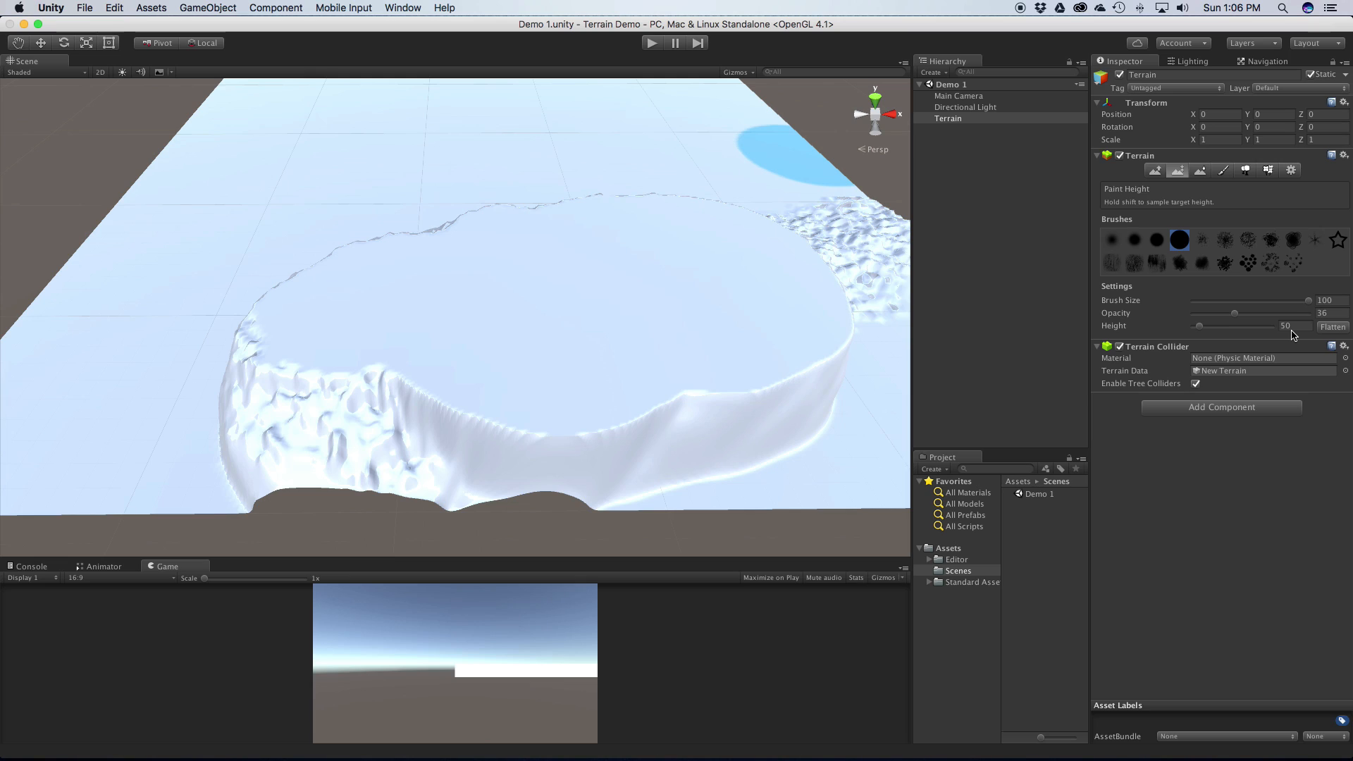
Step: Paint a towering column on the plateau at height 600 with brush size 28, and repaint it at height 60
drag(1200, 327, 1223, 326)
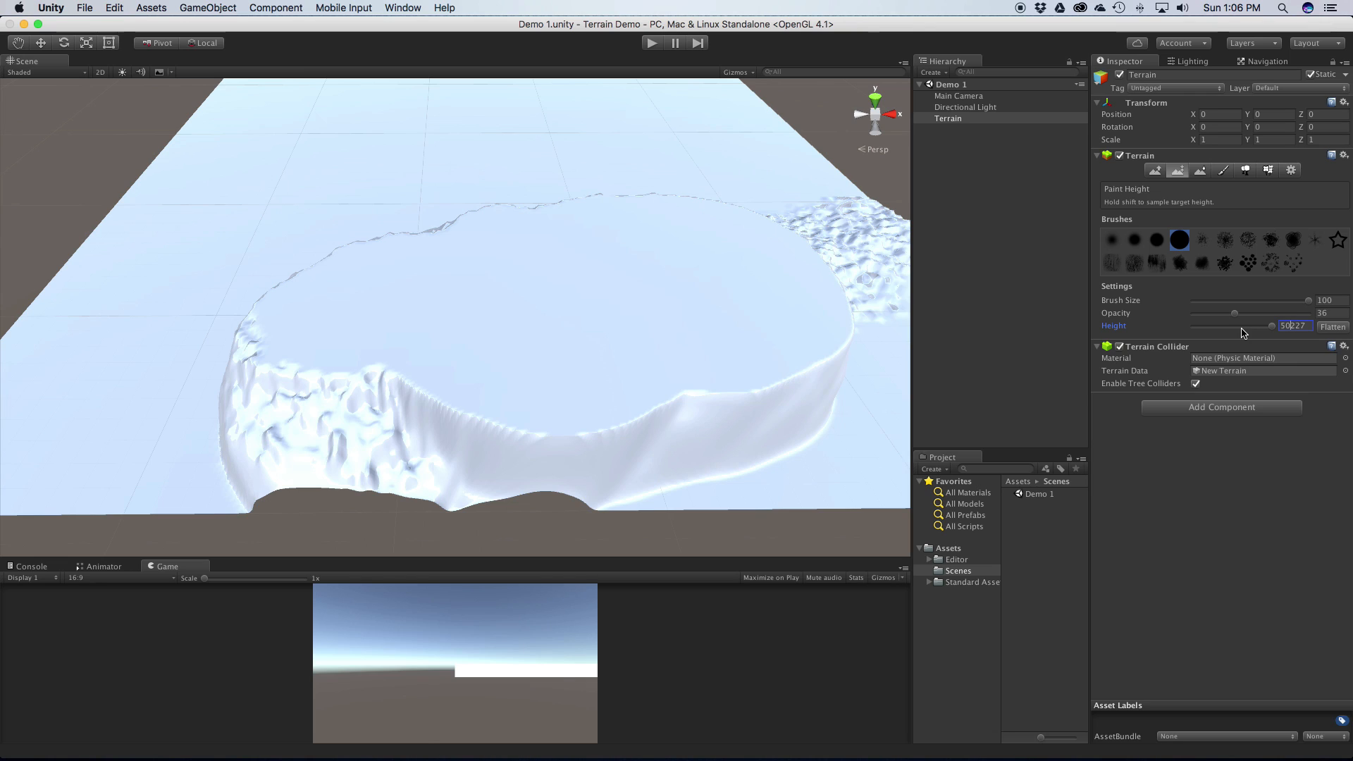
click(1236, 300)
text(28)
mouse_move(518, 340)
mouse_down()
mouse_move(662, 289)
mouse_move(619, 299)
mouse_move(653, 255)
mouse_up()
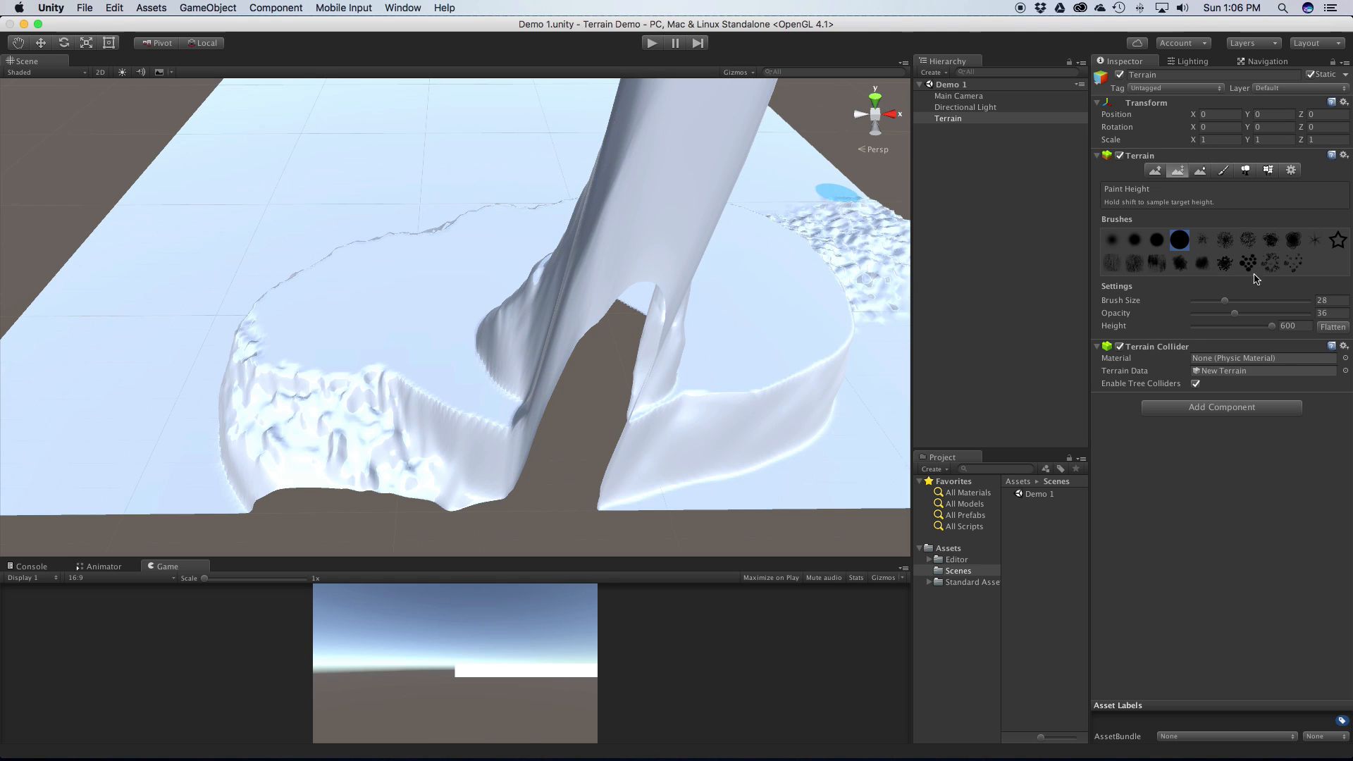
click(1293, 327)
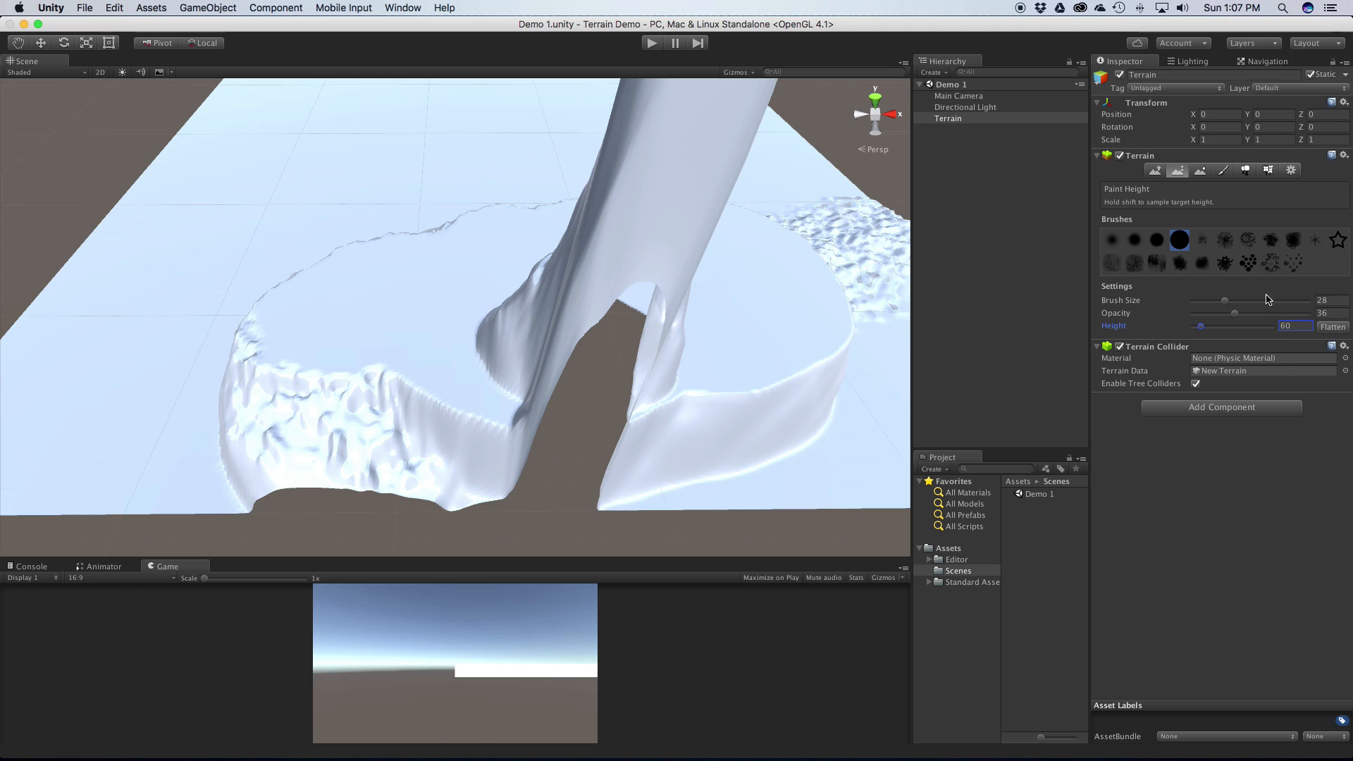
mouse_move(709, 244)
mouse_down()
mouse_move(688, 214)
mouse_move(644, 197)
mouse_move(565, 305)
mouse_move(613, 289)
mouse_move(610, 308)
mouse_move(573, 378)
mouse_move(555, 395)
mouse_move(547, 383)
mouse_up()
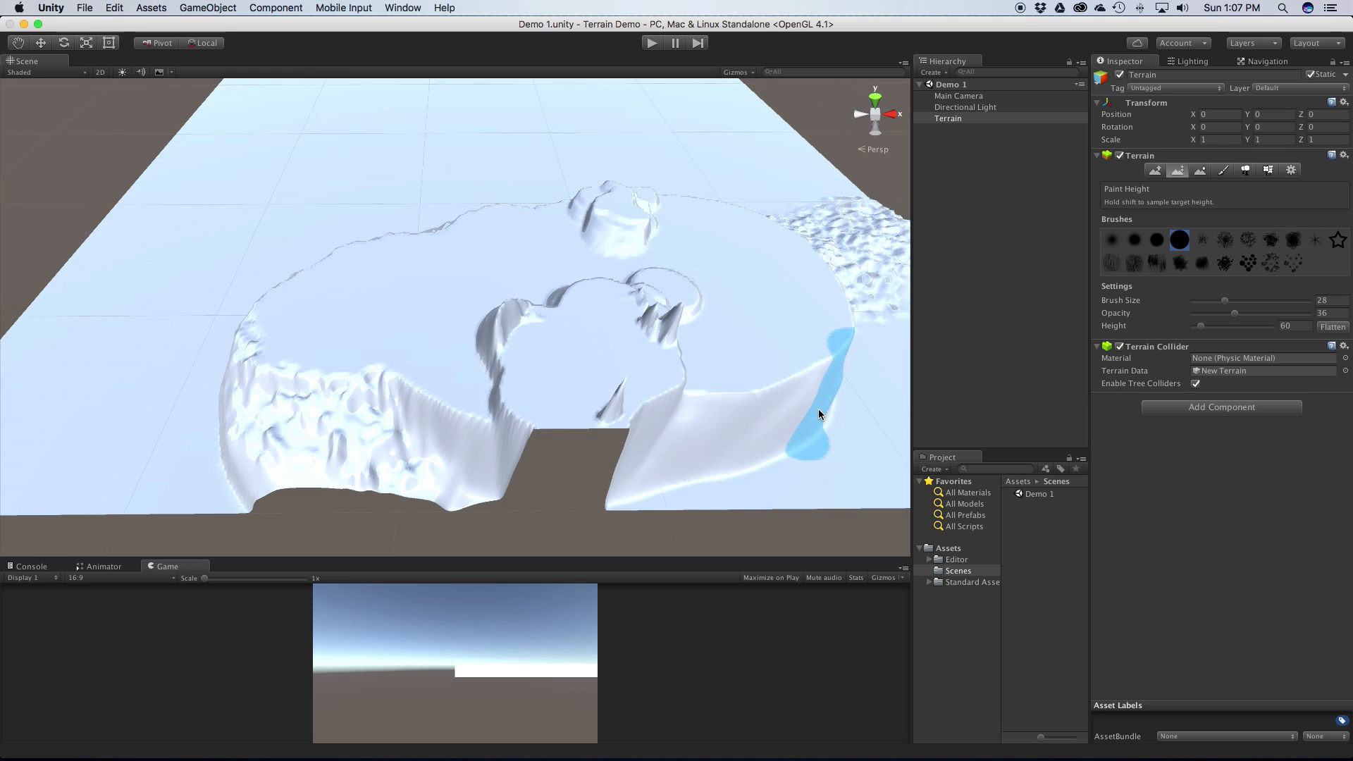
Step: Flatten the entire terrain to a height of 20
click(1293, 326)
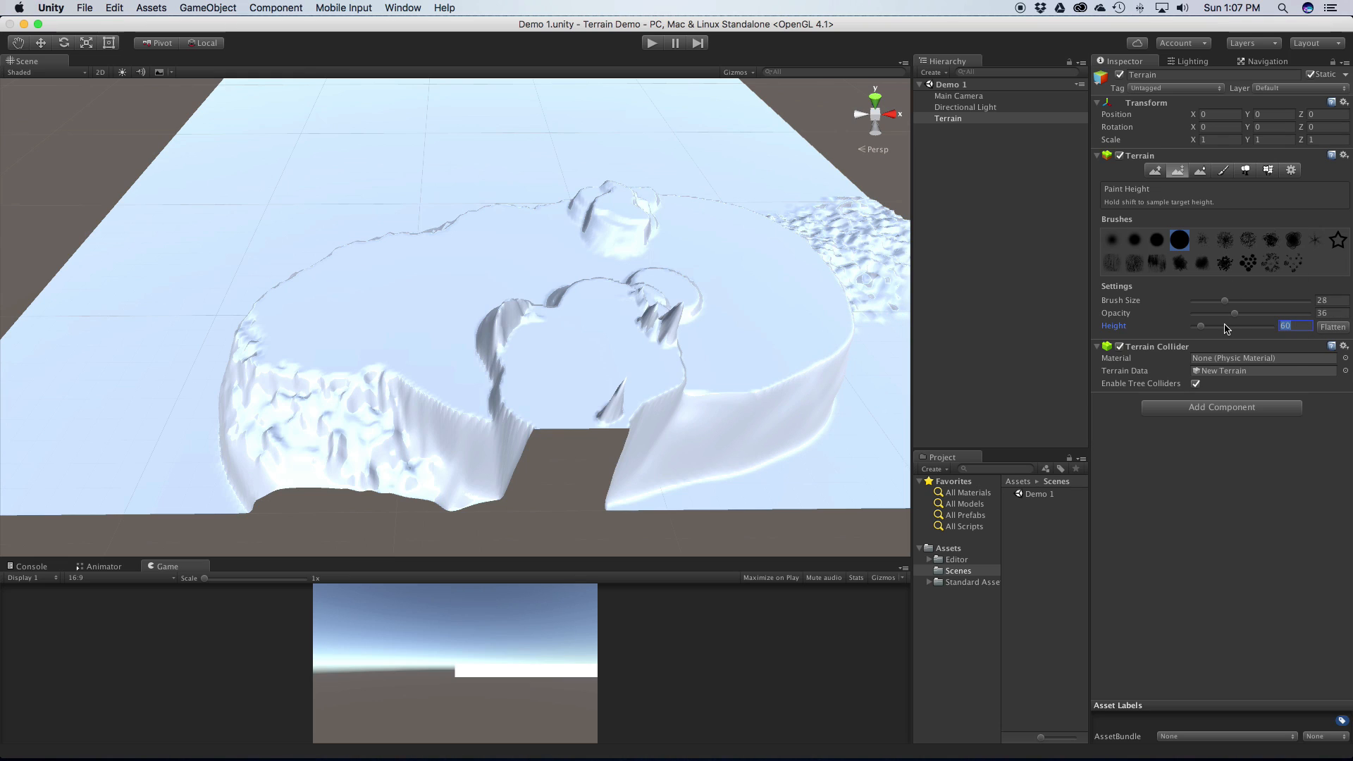
text(20)
click(1332, 327)
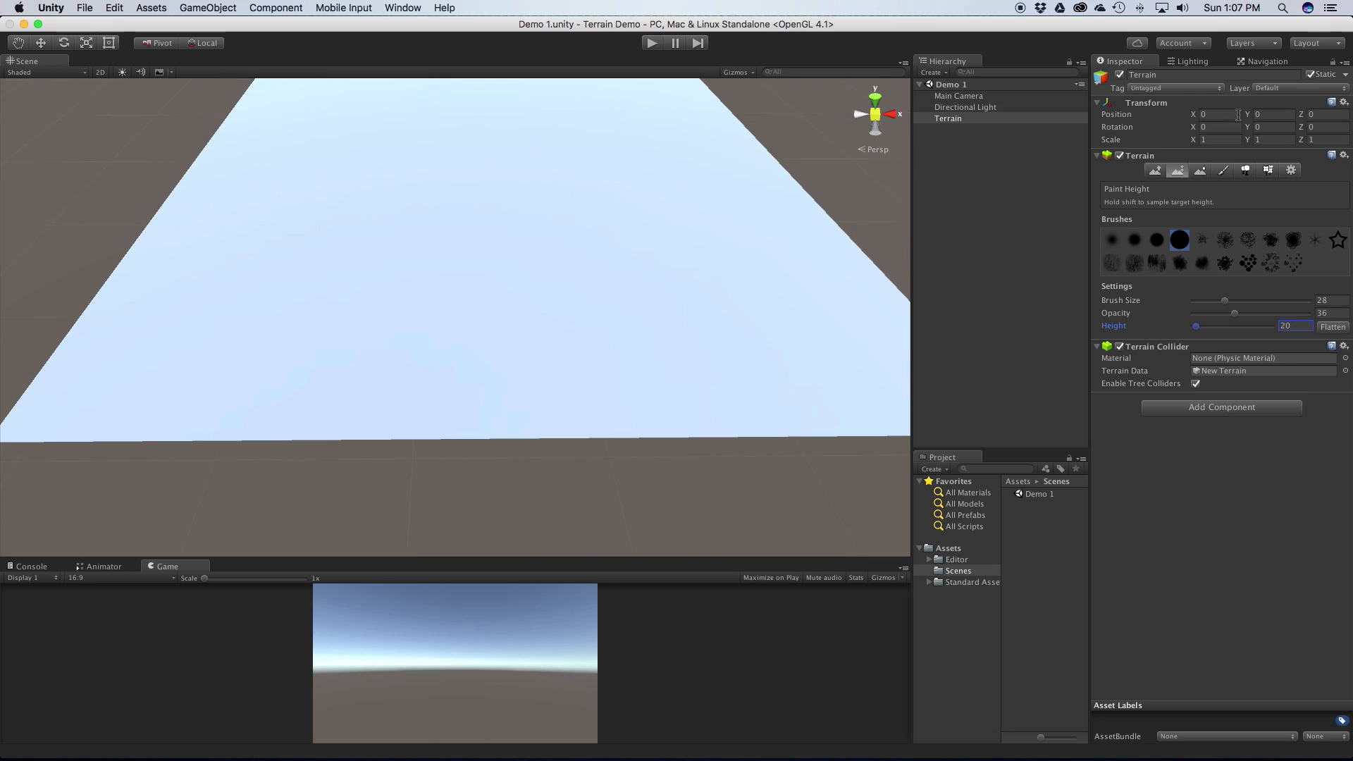
Step: Show the terrain's move gizmo and examine the surface height relative to its origin from a low angle
click(1287, 114)
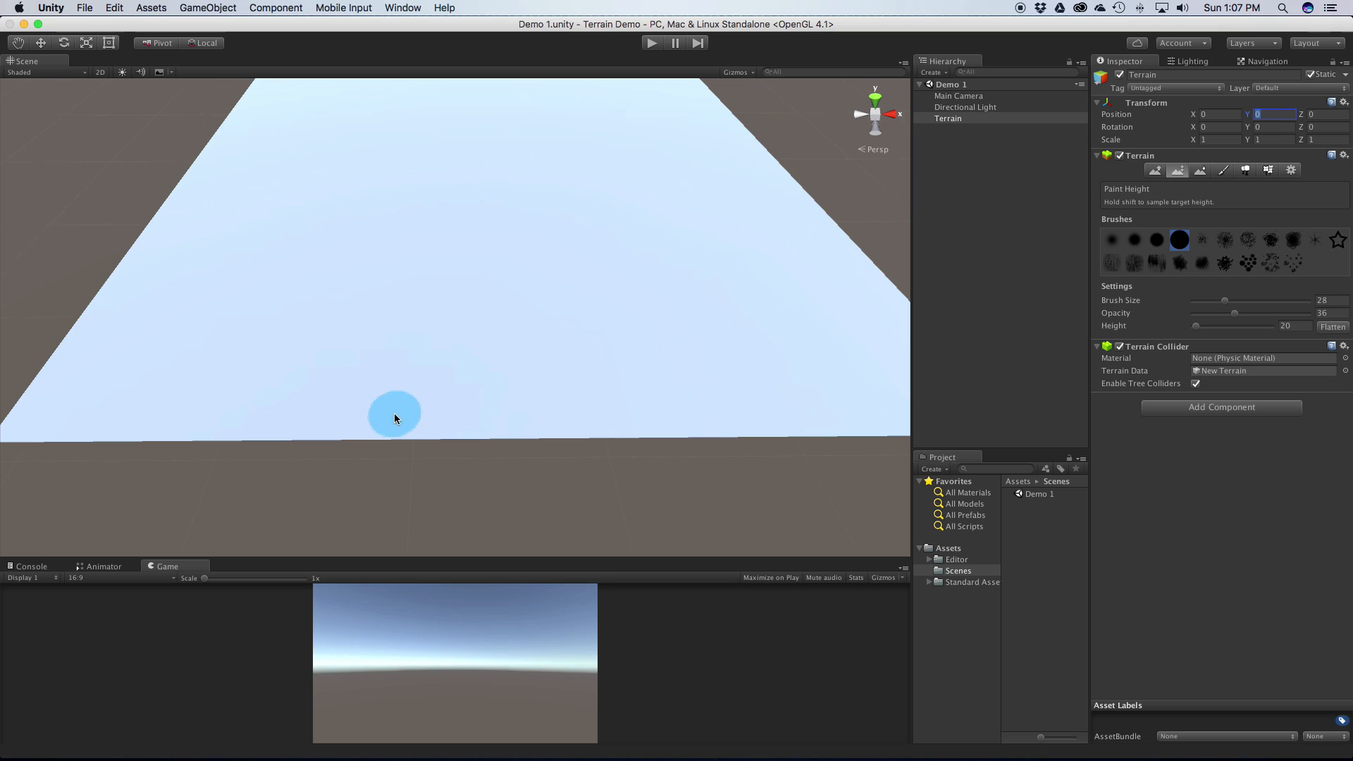
scroll(385, 391, down, 5)
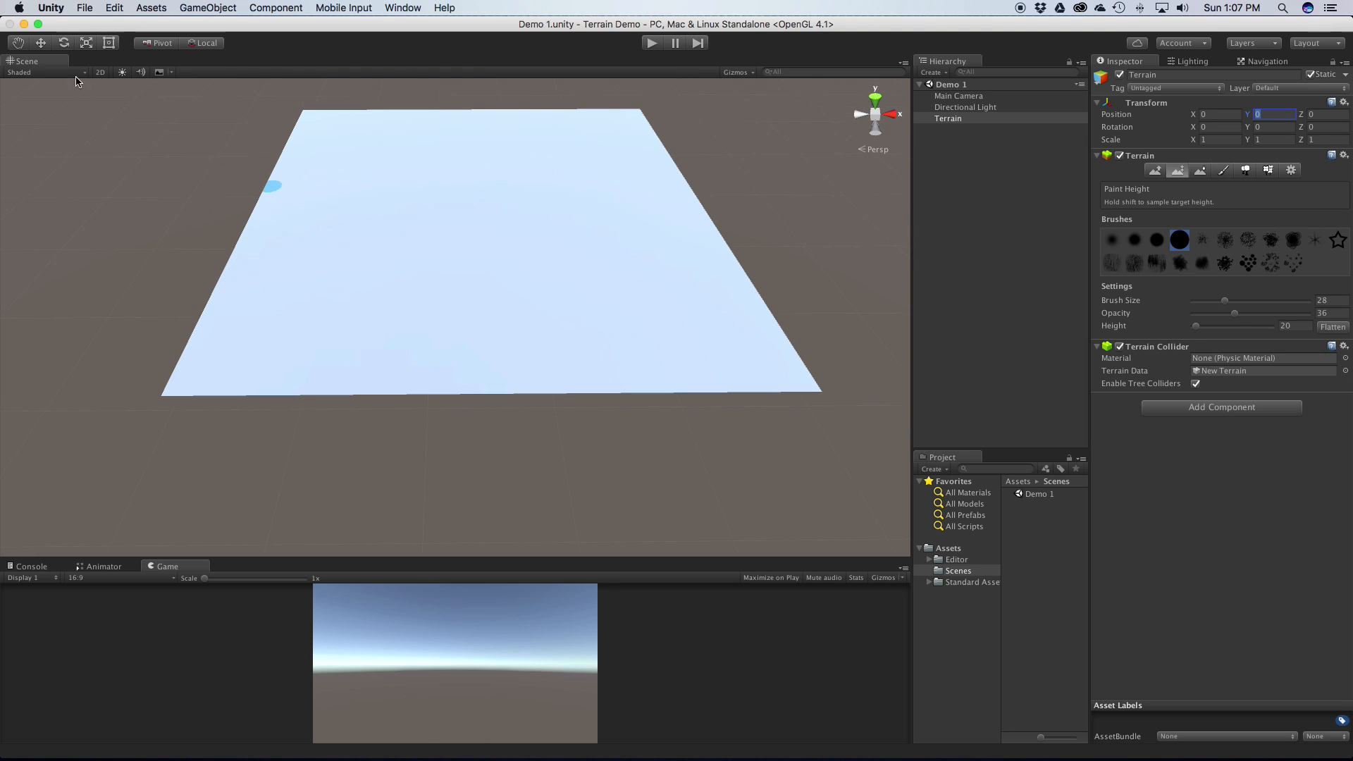
click(41, 43)
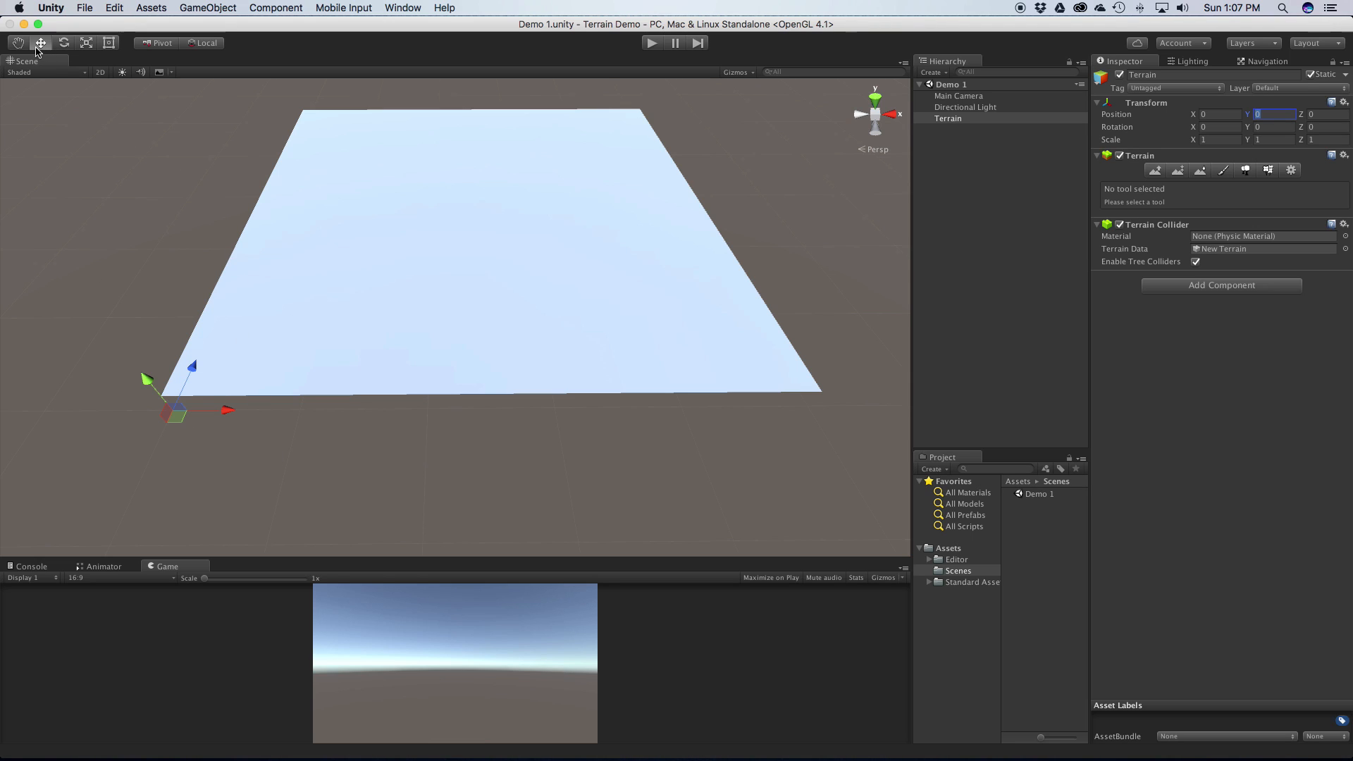
alt+drag(211, 317, 221, 346)
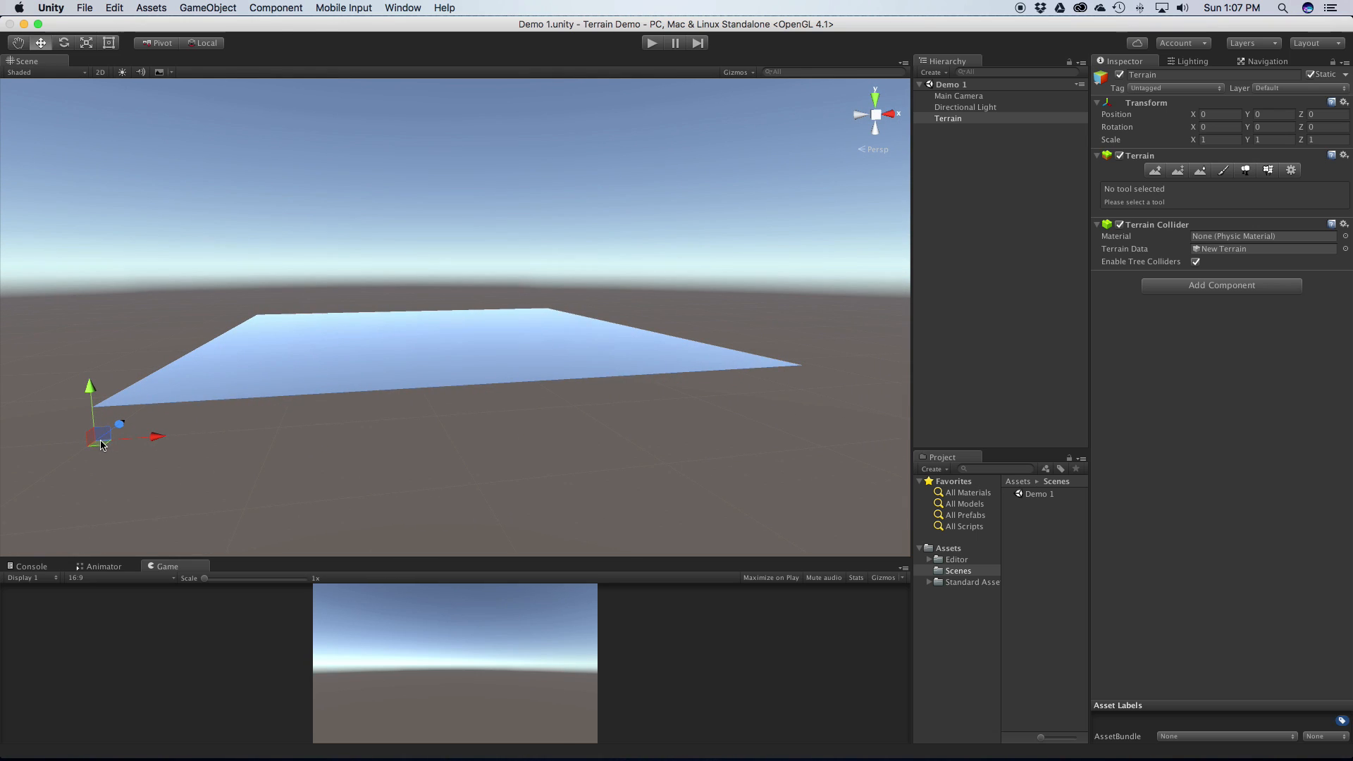
Step: Reopen Paint Height for the Terrain and flatten it to a height of 0 for comparison
click(976, 118)
click(1177, 170)
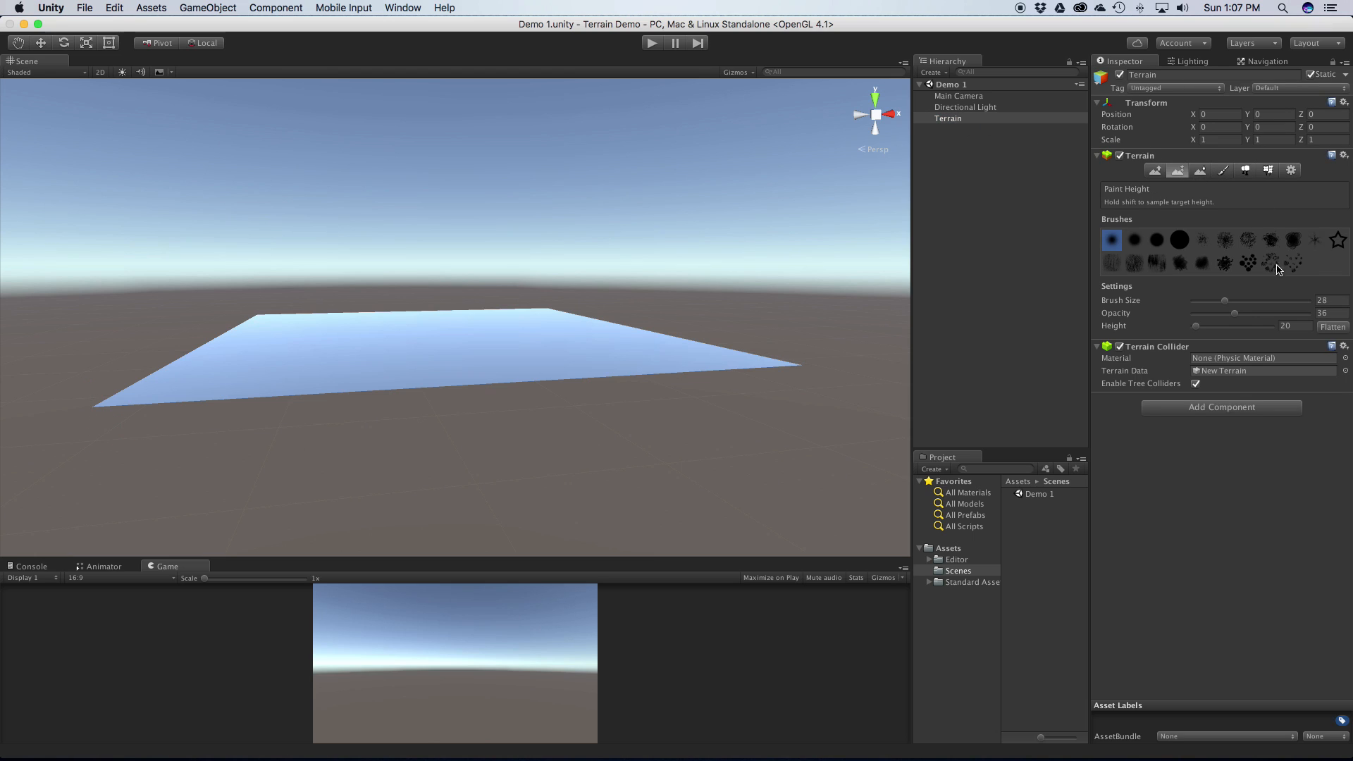
click(1298, 327)
text(0)
click(1333, 328)
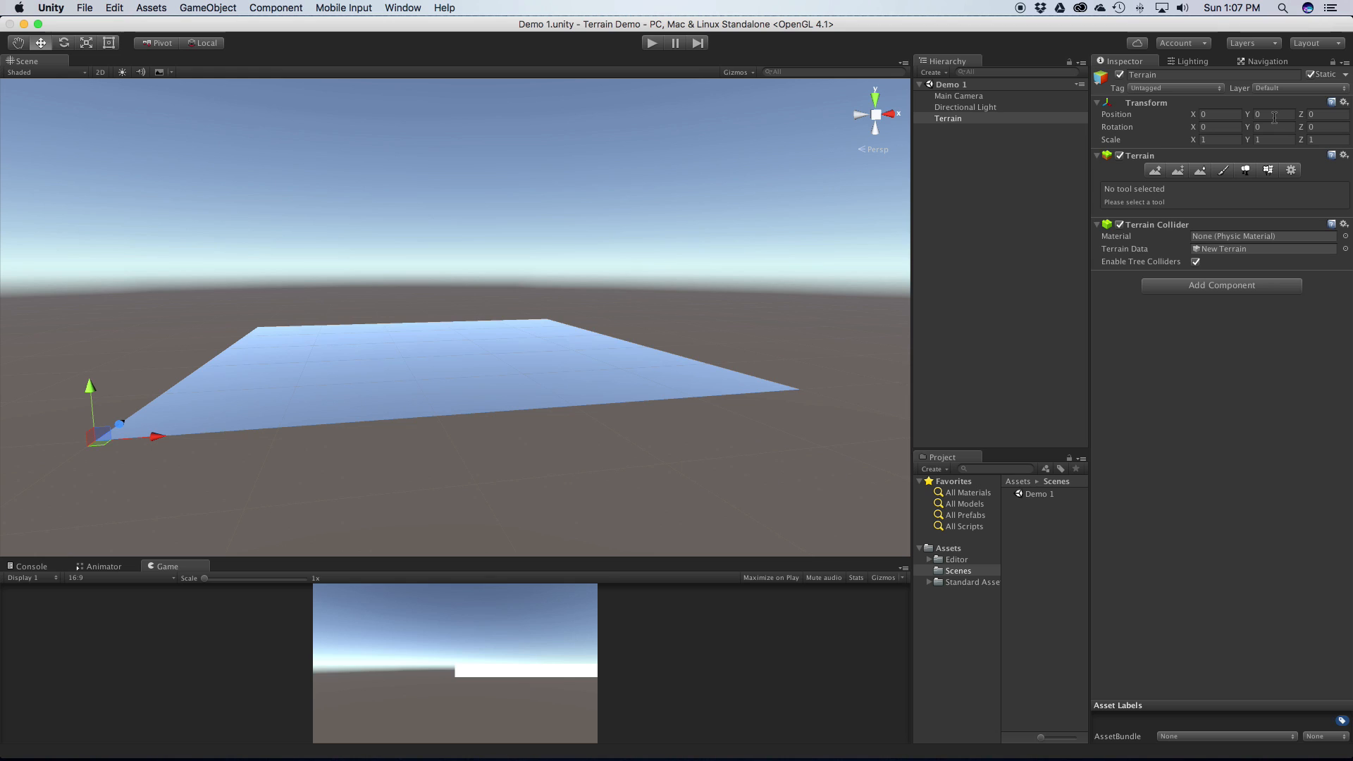
Step: Reselect the Terrain and flatten its whole surface to height 20 with Paint Height
click(987, 119)
key(Up)
key(Down)
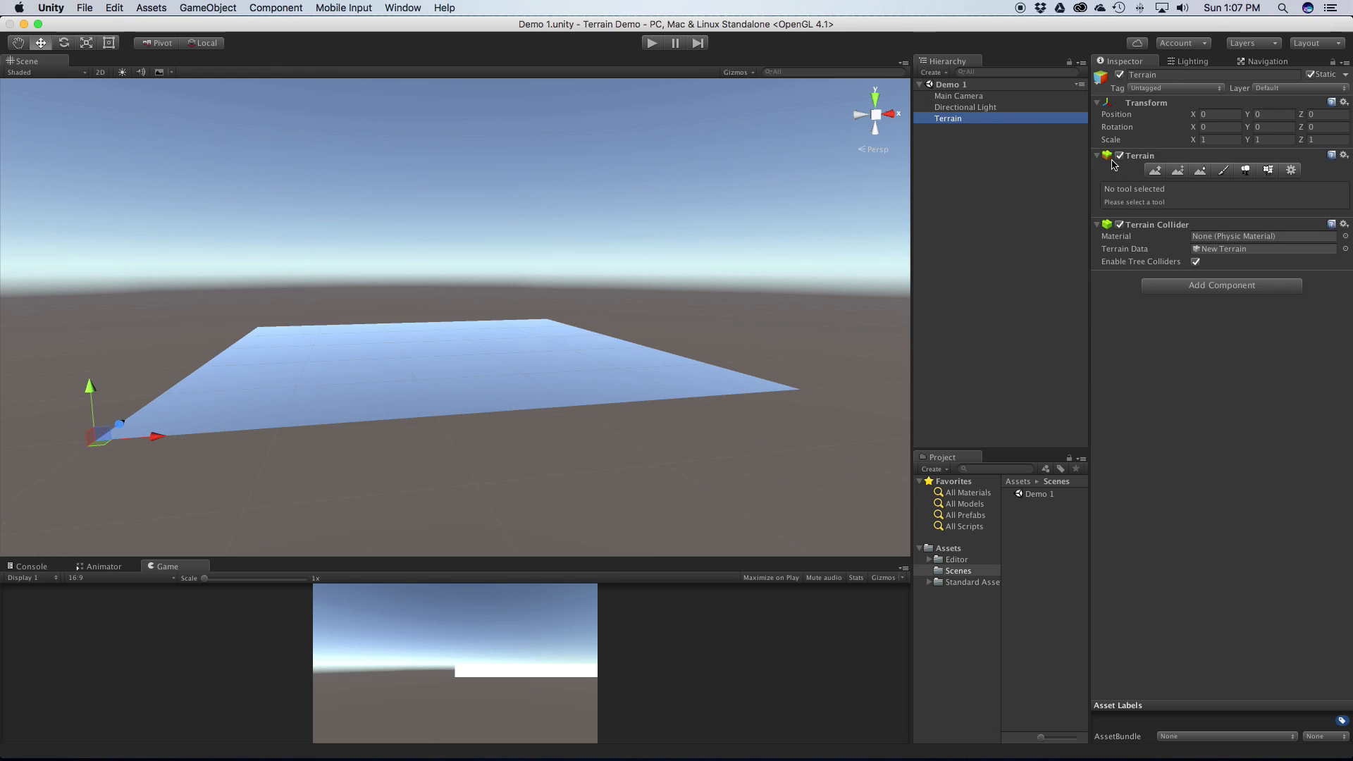
click(1177, 170)
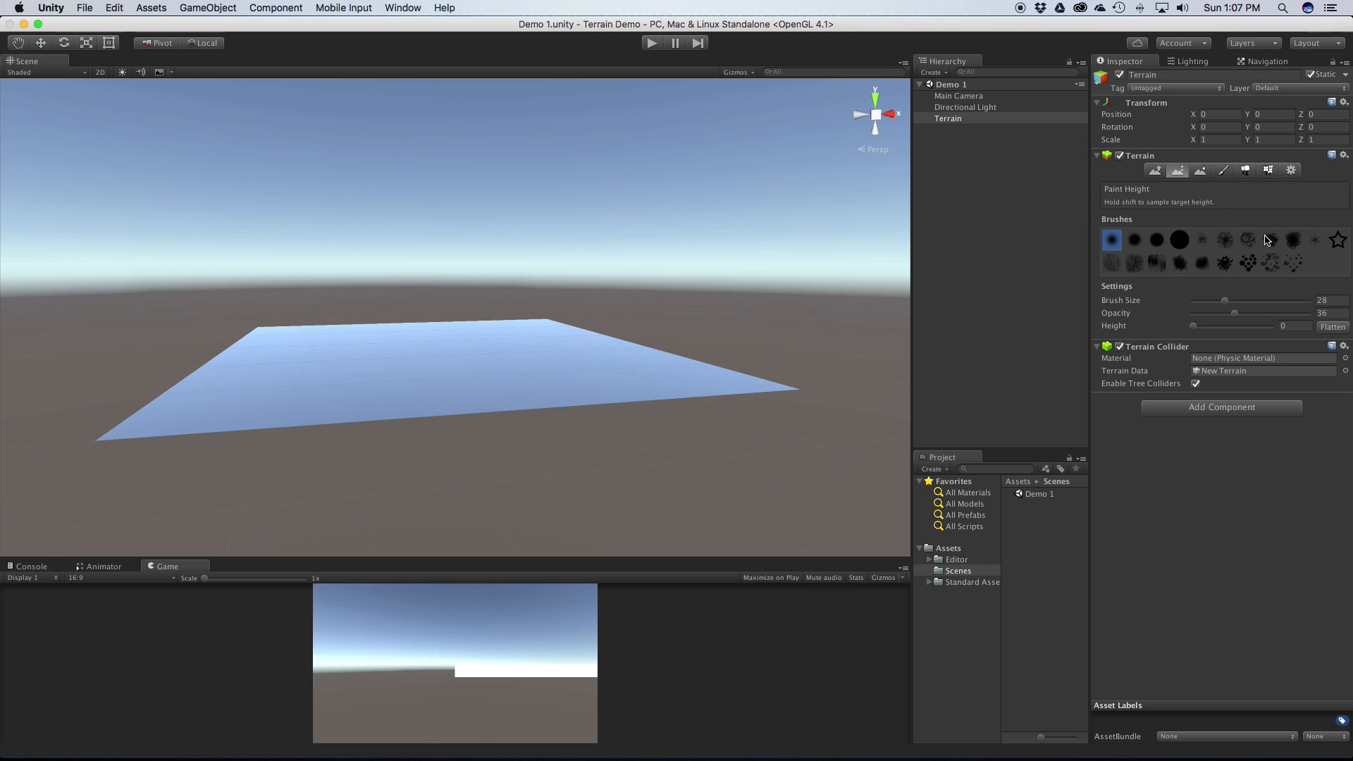
click(1299, 326)
text(20)
click(1330, 327)
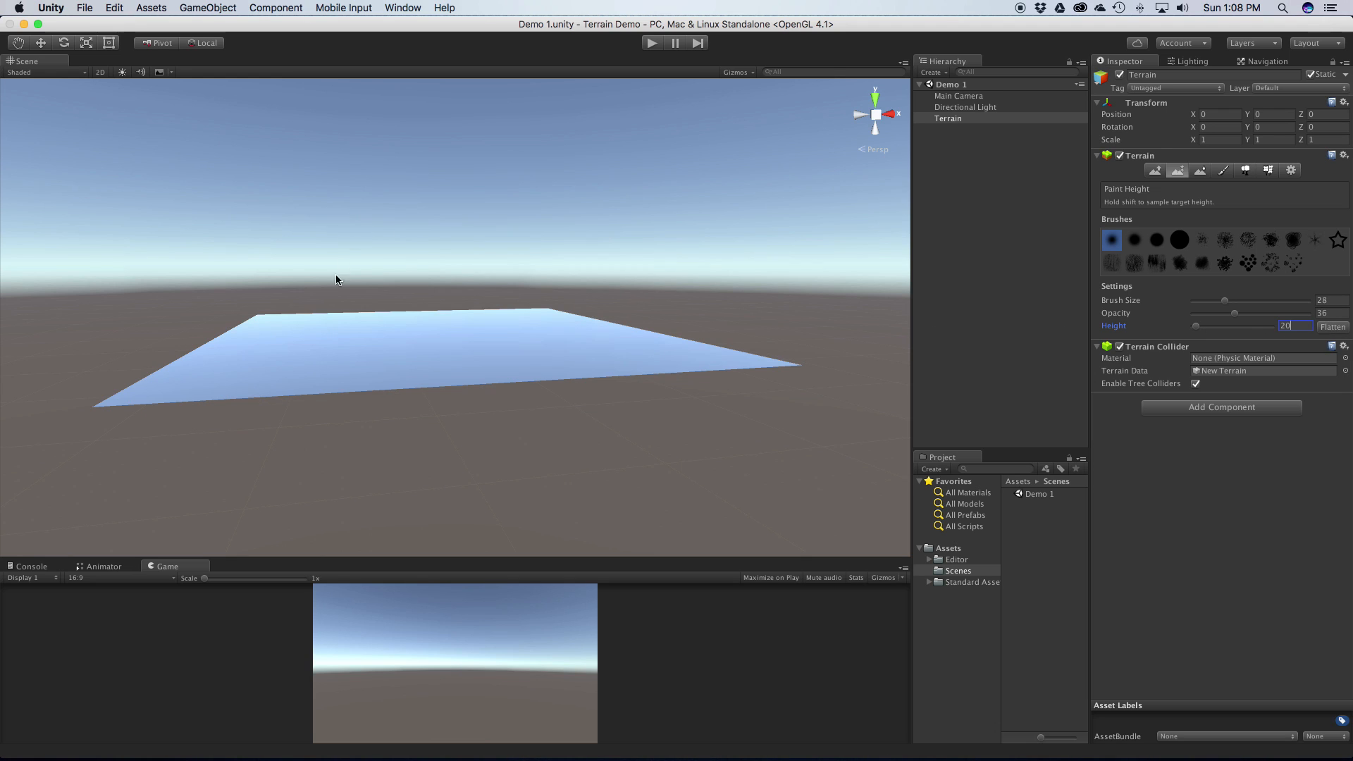
Step: Raise a winding ridge across the terrain's middle with the soft round Raise/Lower brush, building up its peaks from several angles
alt+drag(401, 294, 380, 423)
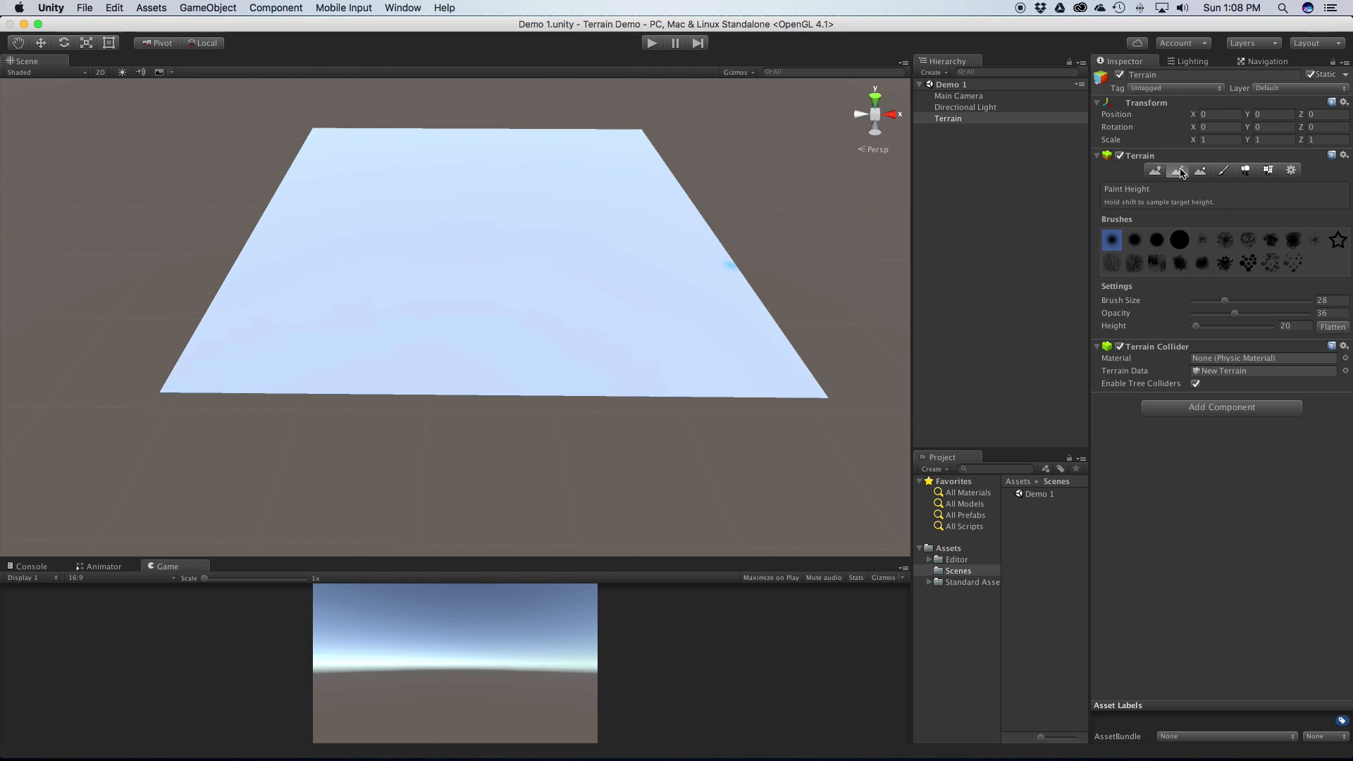
click(1155, 170)
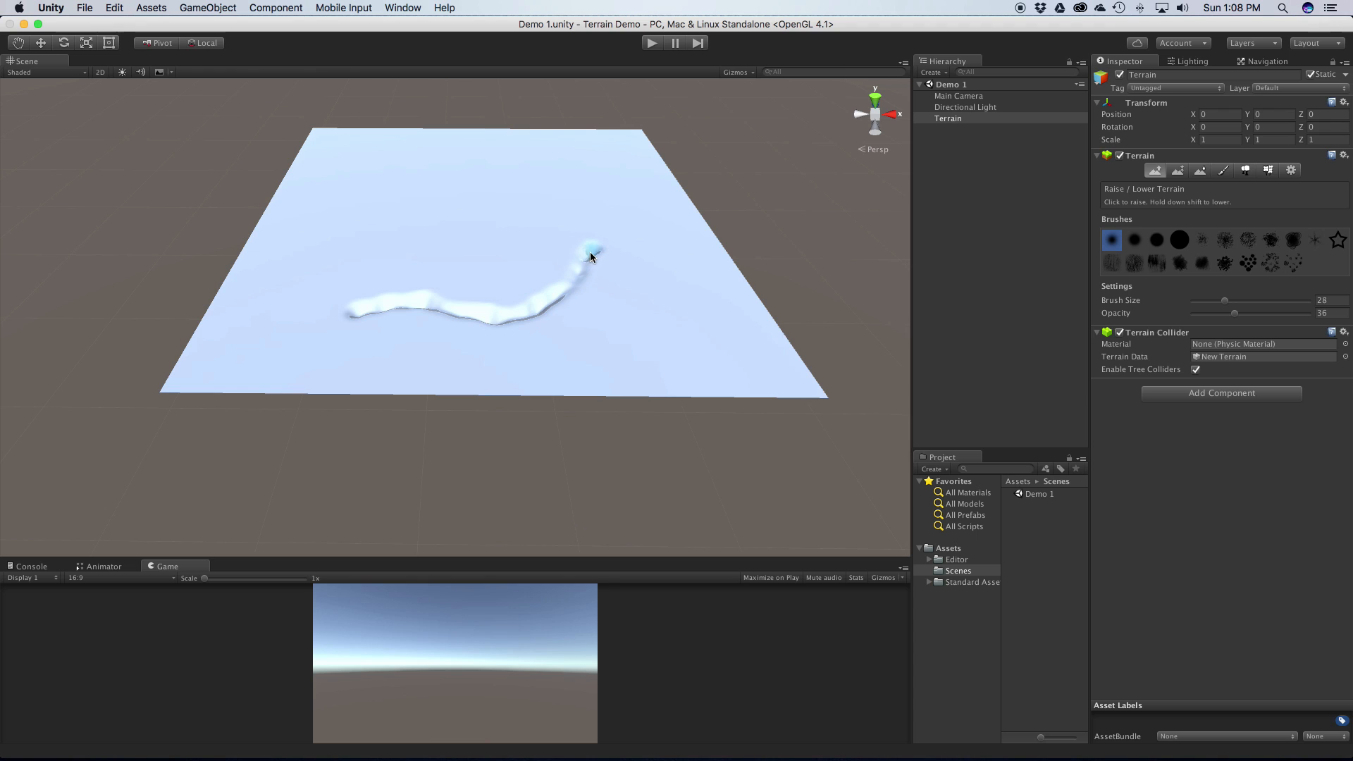
scroll(541, 270, up, 3)
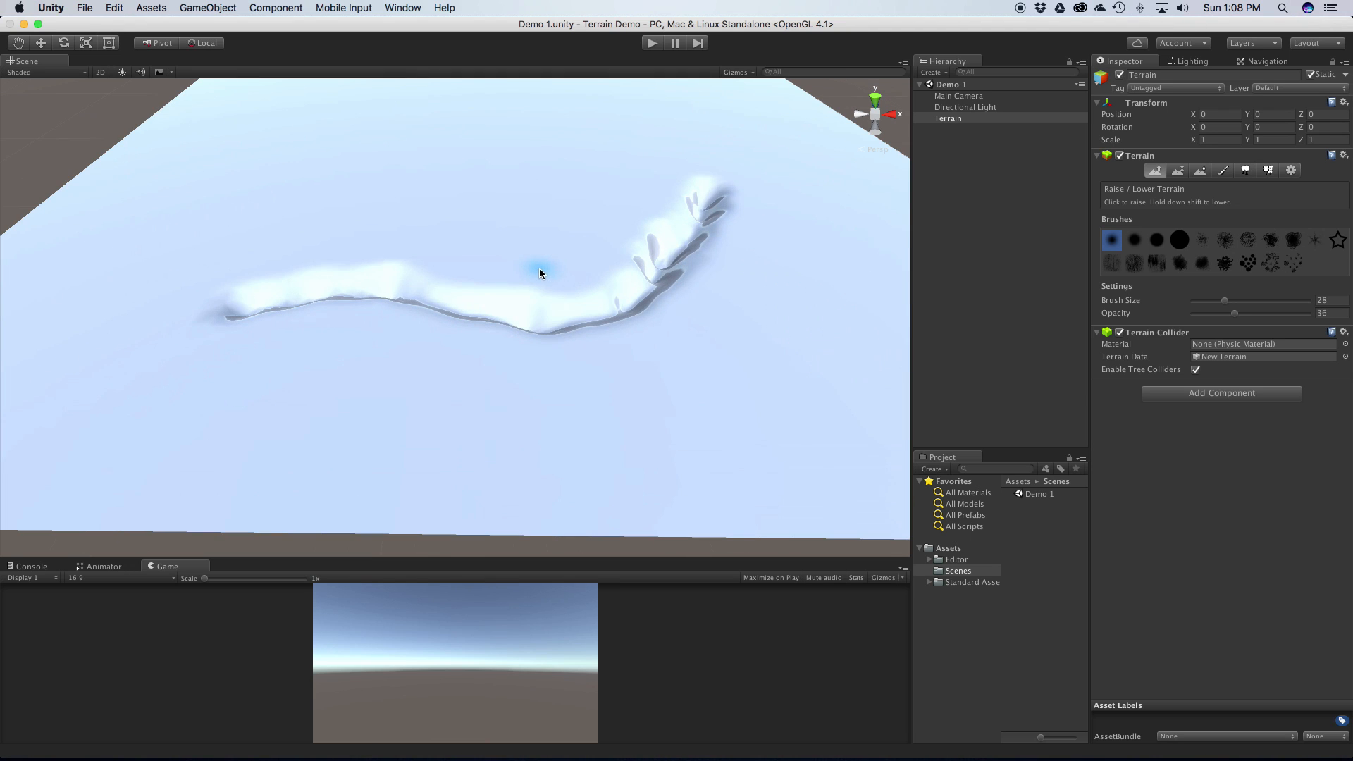
alt+drag(438, 343, 278, 268)
drag(277, 205, 318, 240)
mouse_move(336, 286)
mouse_down()
mouse_move(191, 386)
mouse_move(117, 487)
mouse_move(196, 390)
mouse_up()
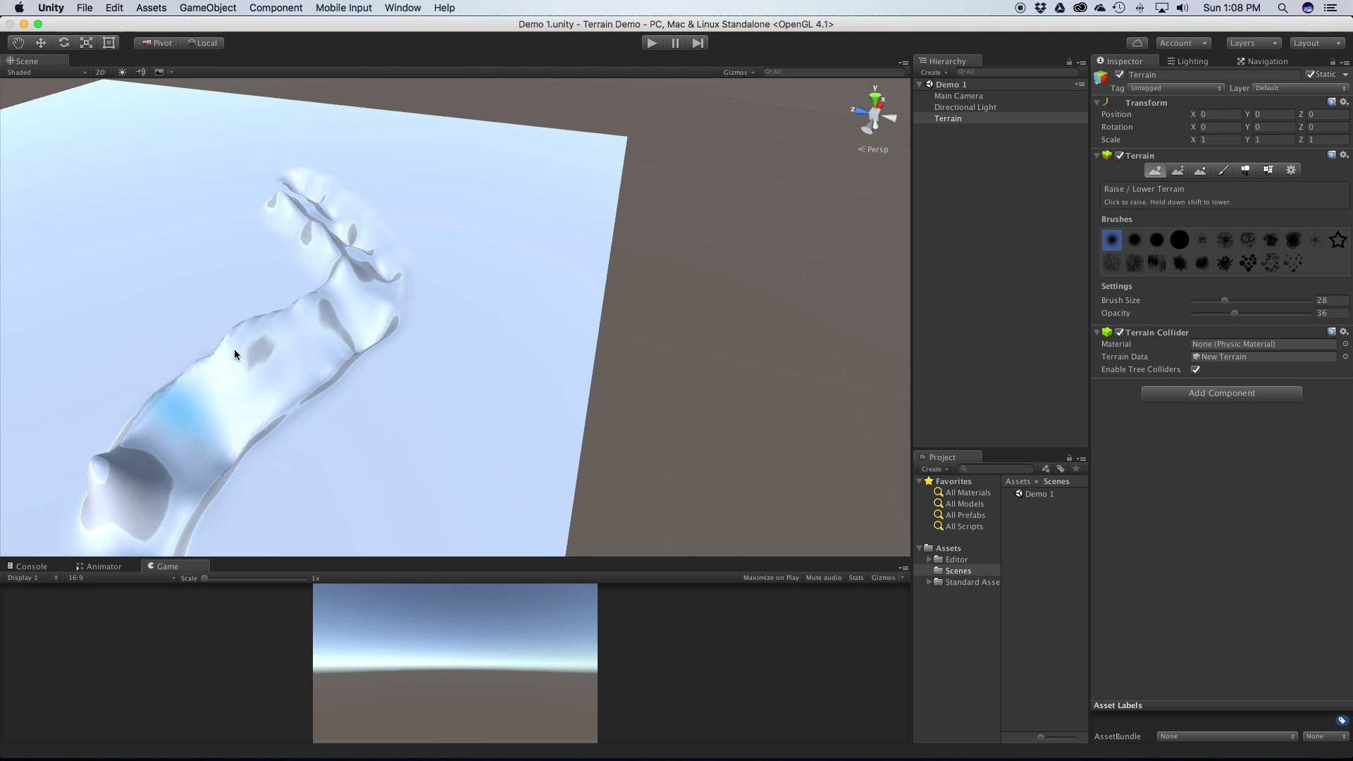
Step: Raise a field of jagged peaks between the ridge and the terrain edge using the clustered-dots brush at size 28 and opacity 55
alt+drag(470, 283, 24, 326)
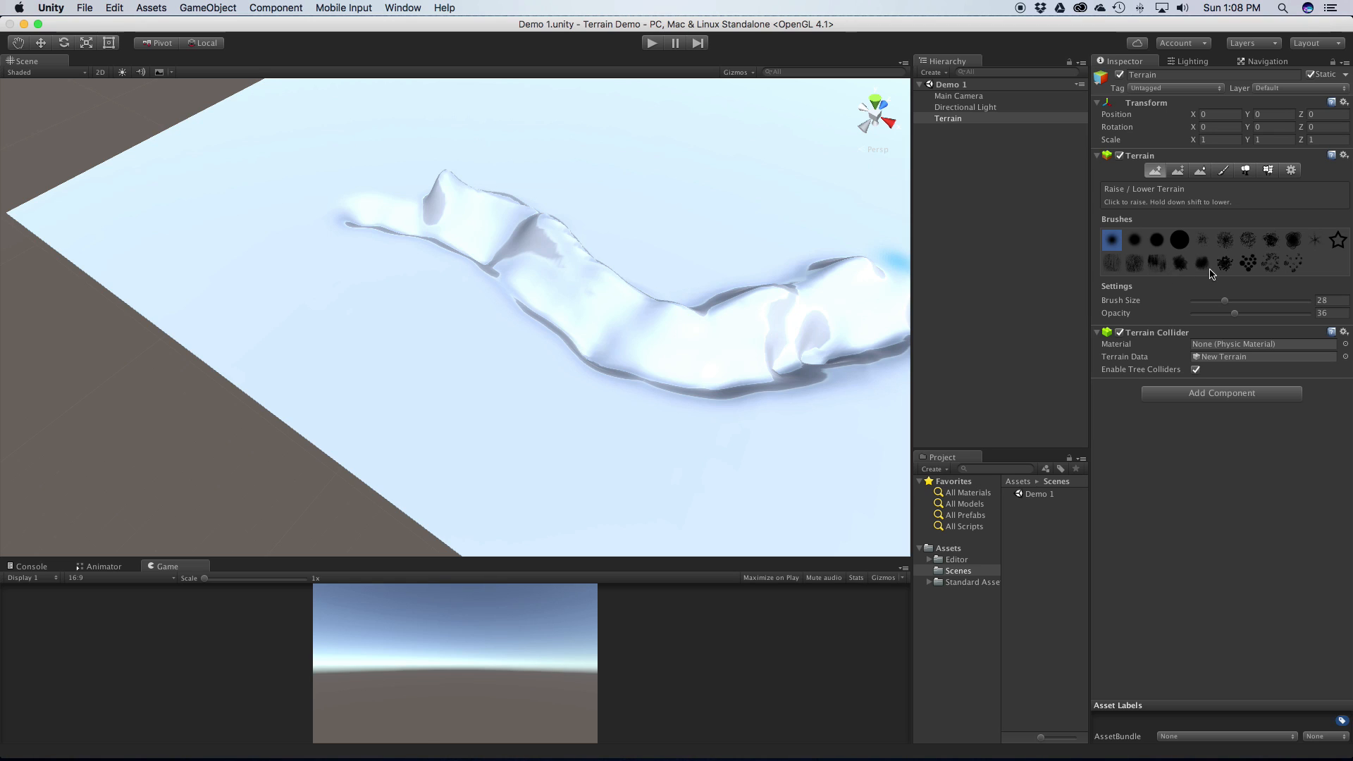
click(1247, 263)
drag(1240, 315, 1257, 315)
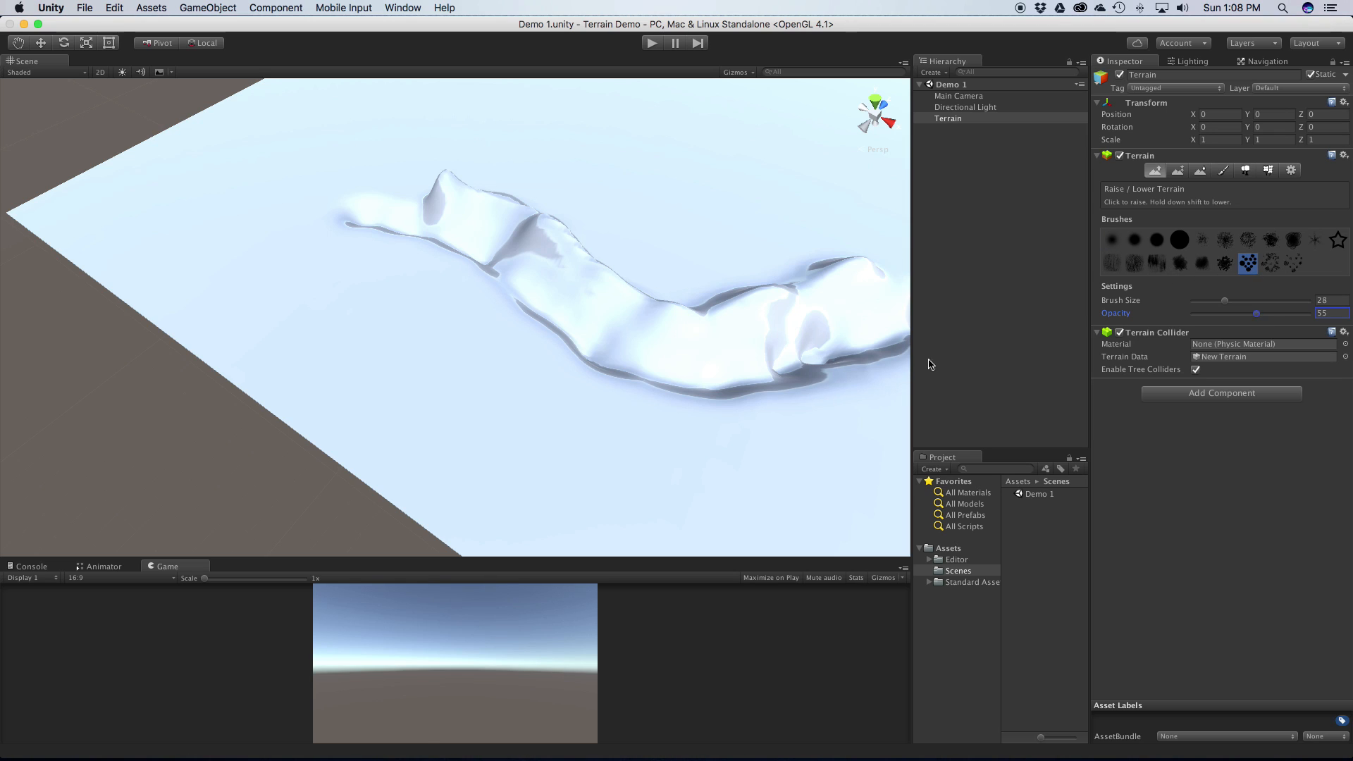
mouse_move(236, 265)
mouse_down()
mouse_move(498, 408)
mouse_move(402, 318)
mouse_move(282, 233)
mouse_move(486, 451)
mouse_move(698, 528)
mouse_move(797, 506)
mouse_up()
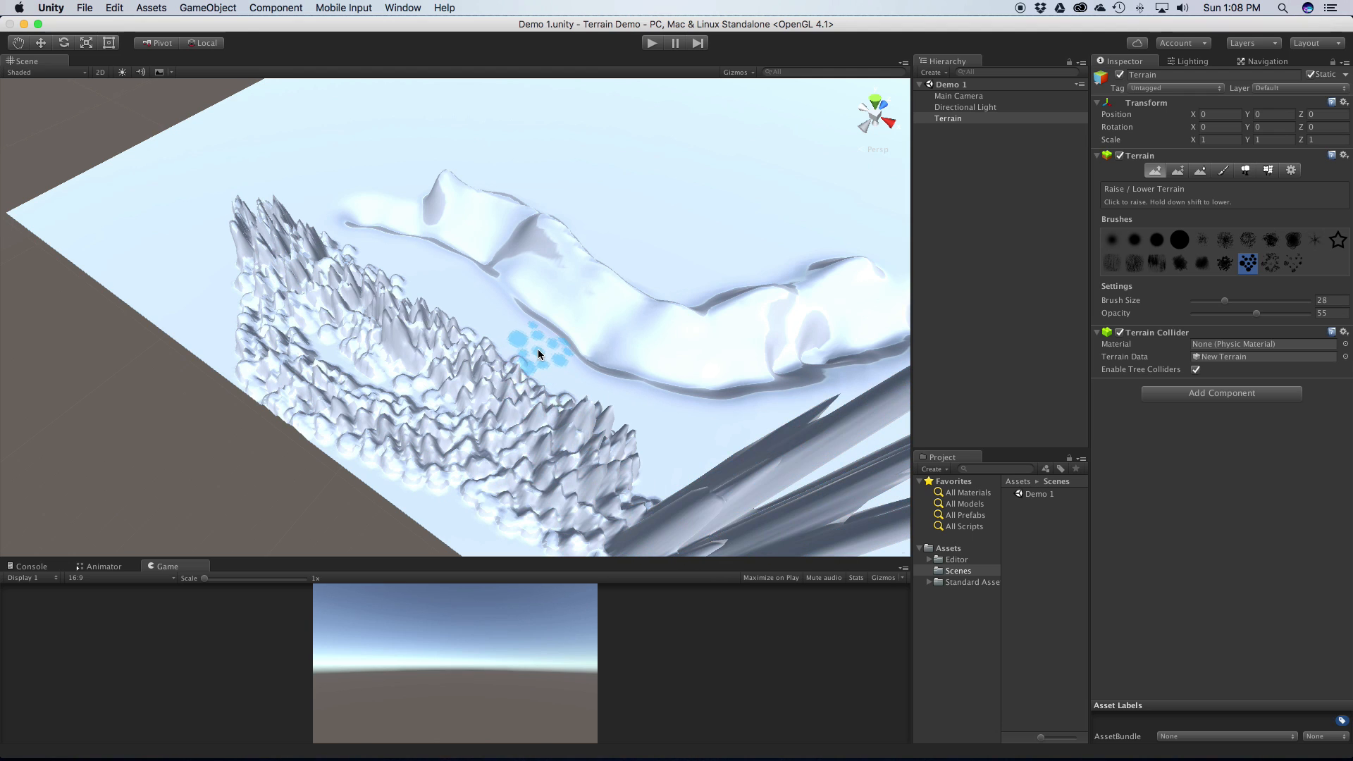
Step: Soften the jagged peaks using Smooth Height with the soft round brush at size 28 and opacity 7
scroll(494, 366, down, 5)
click(1205, 173)
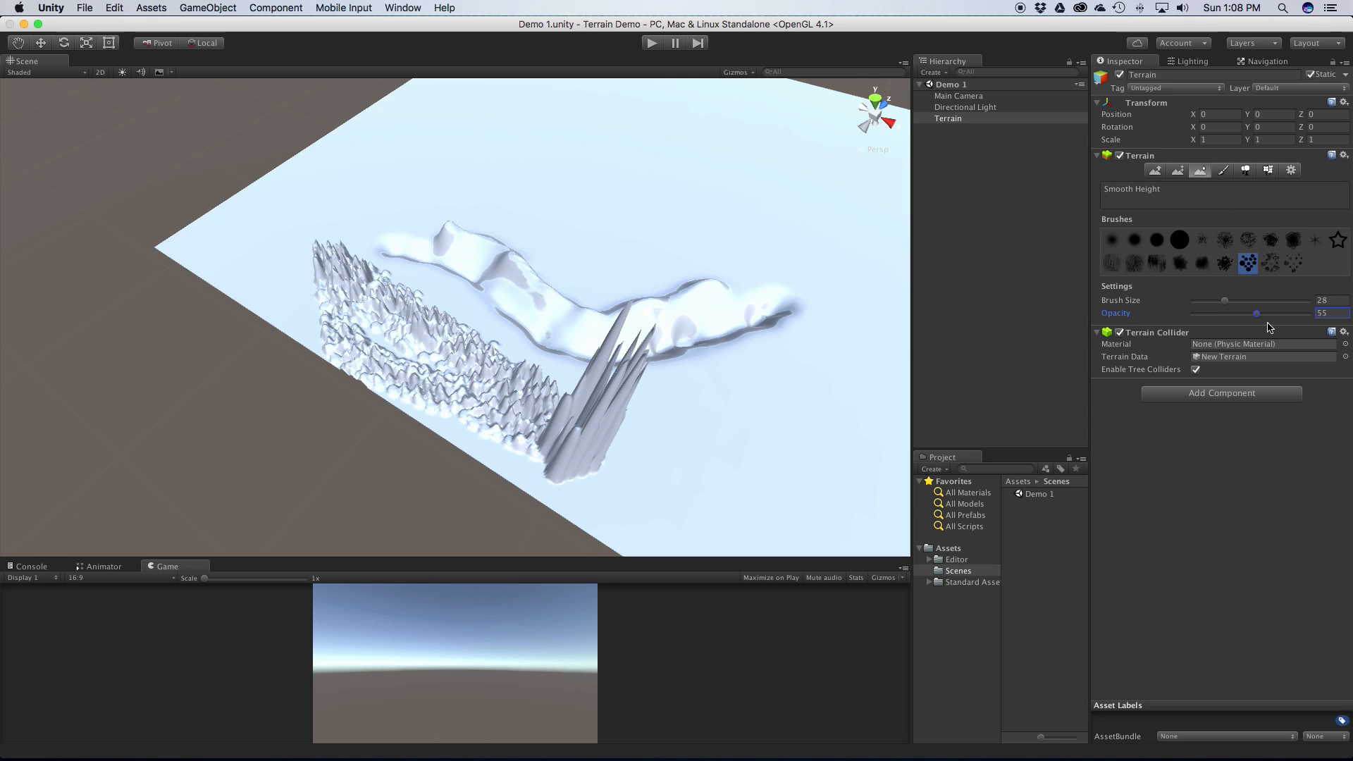
drag(1256, 314, 1201, 327)
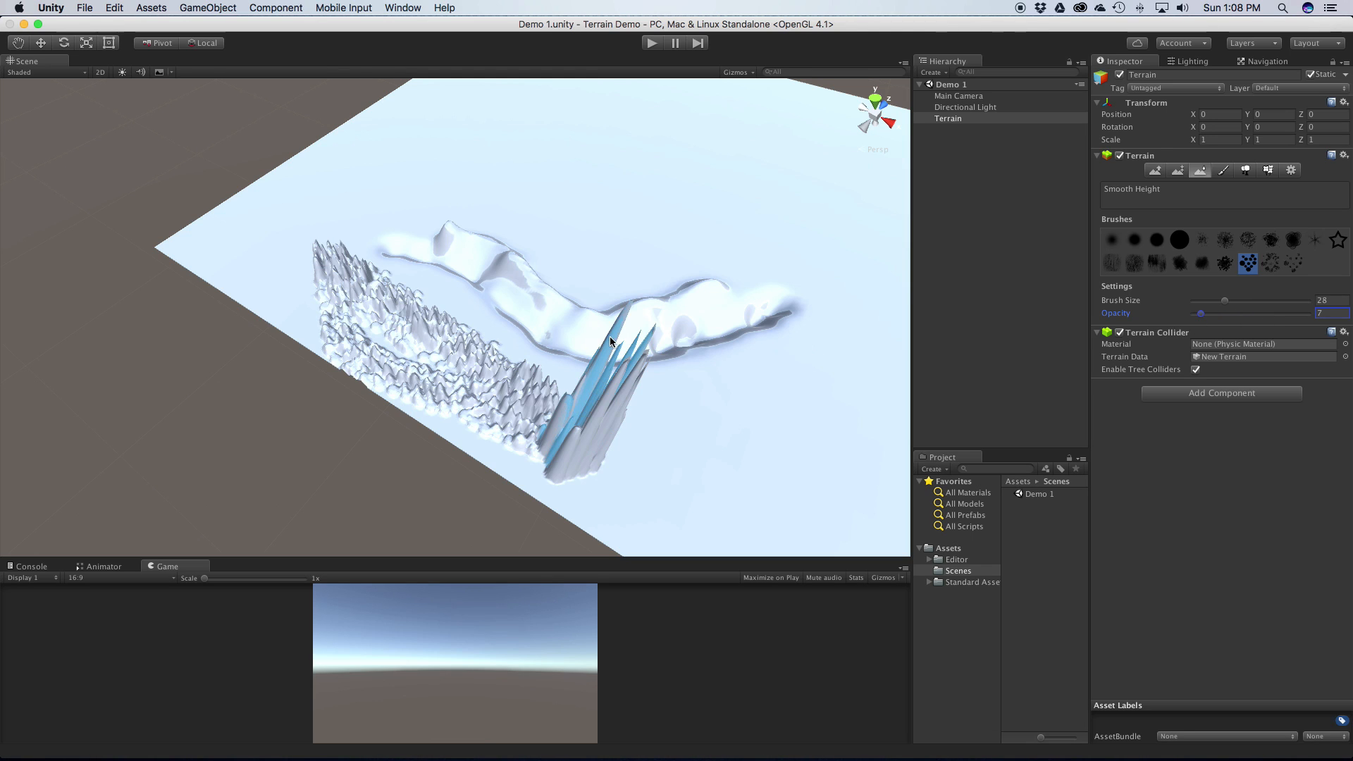
scroll(326, 303, up, 5)
alt+drag(267, 360, 628, 430)
scroll(646, 136, up, 5)
mouse_move(646, 136)
alt+mouse_down()
mouse_move(624, 126)
mouse_move(641, 288)
mouse_move(474, 351)
mouse_move(514, 373)
alt+mouse_up()
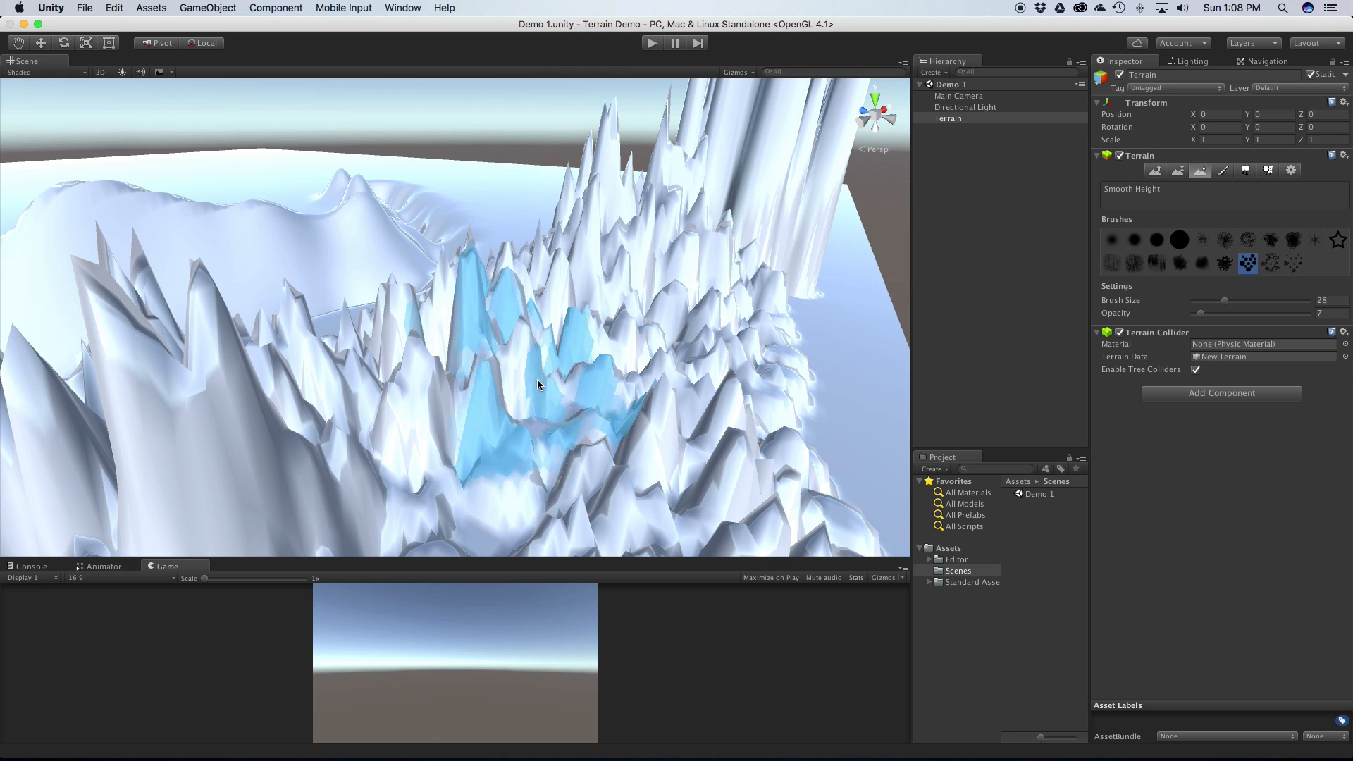
click(1111, 239)
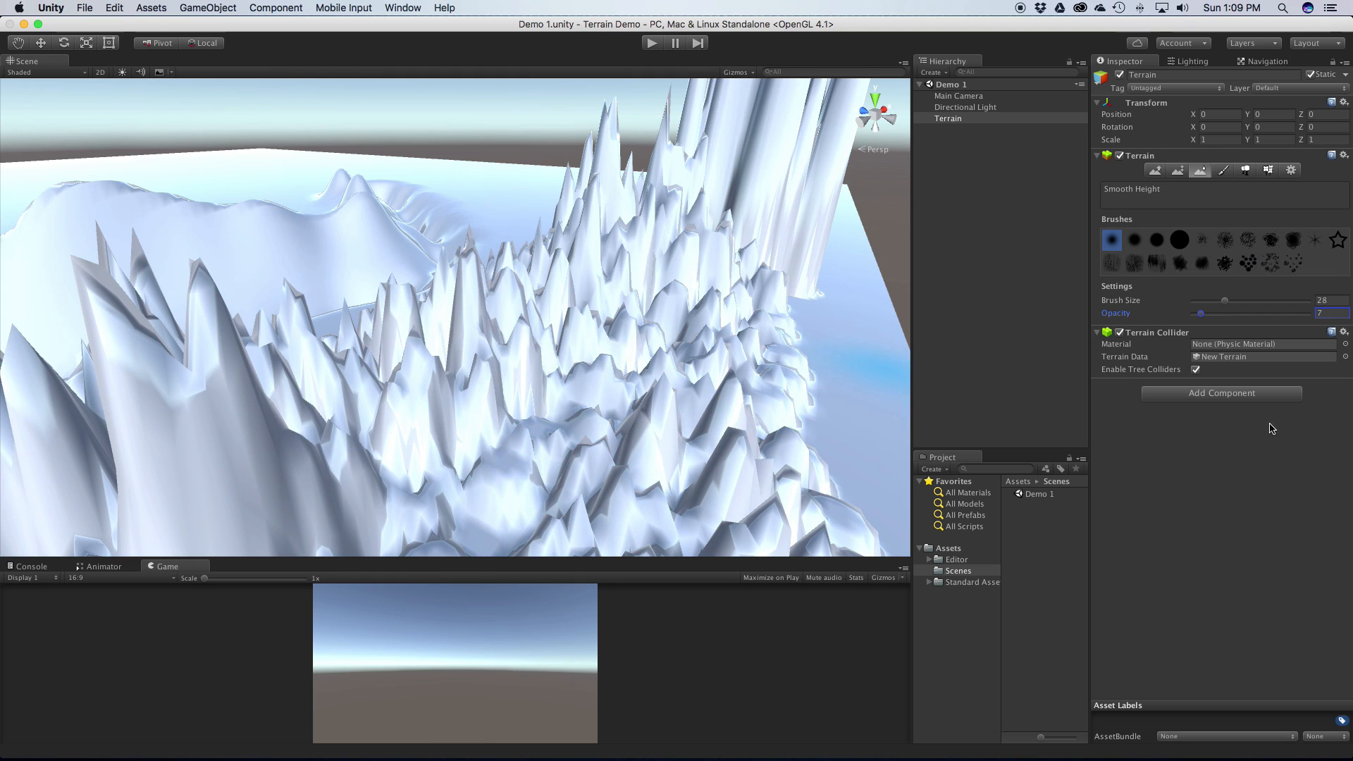
mouse_move(544, 375)
mouse_down()
mouse_move(537, 387)
mouse_move(627, 421)
mouse_move(737, 418)
mouse_move(782, 466)
mouse_move(687, 525)
mouse_move(604, 468)
mouse_move(717, 403)
mouse_move(775, 289)
mouse_move(740, 250)
mouse_move(671, 230)
mouse_move(578, 244)
mouse_move(165, 441)
mouse_move(215, 383)
mouse_move(180, 347)
mouse_move(198, 438)
mouse_move(400, 429)
mouse_move(552, 391)
mouse_move(835, 261)
mouse_move(557, 289)
mouse_move(705, 207)
mouse_move(700, 162)
mouse_move(601, 176)
mouse_move(539, 248)
mouse_up()
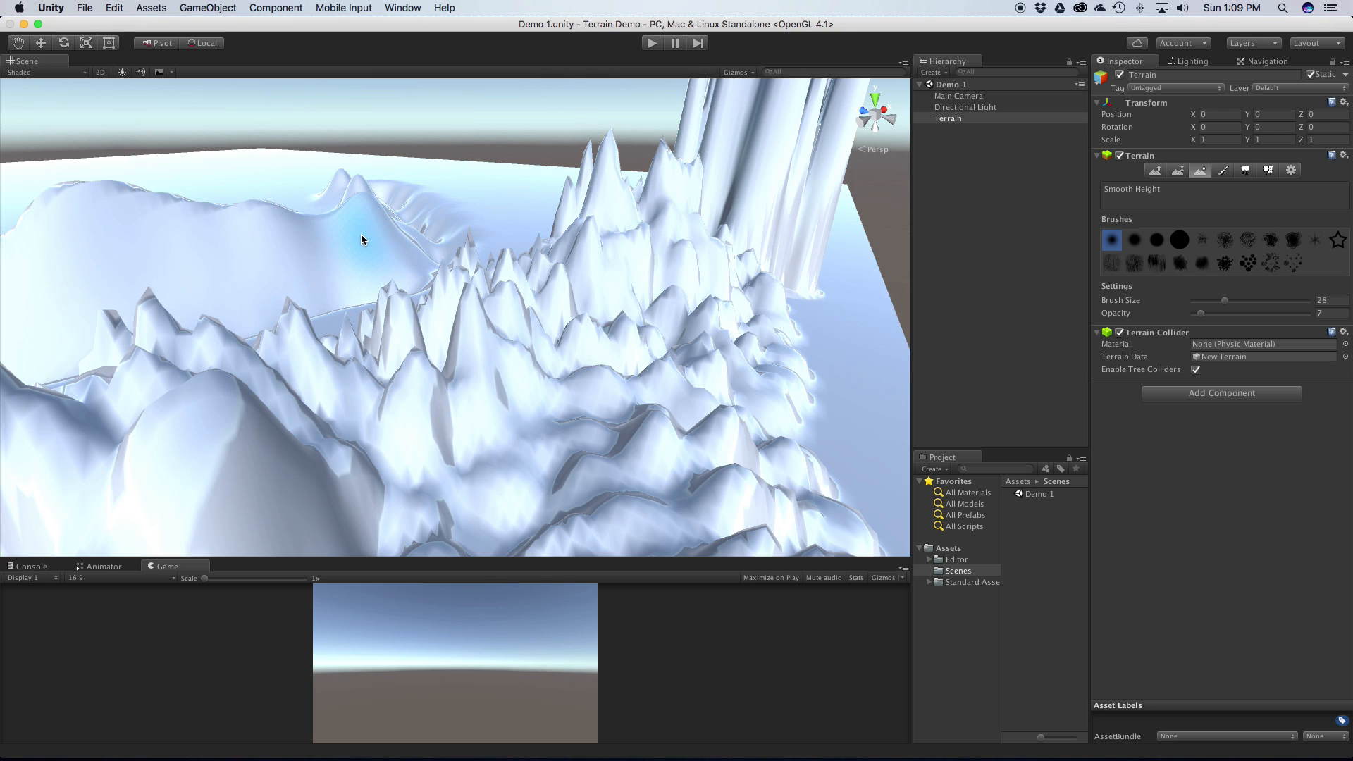
Step: Switch the Terrain to Paint Texture and start adding a new terrain texture
alt+drag(358, 229, 493, 317)
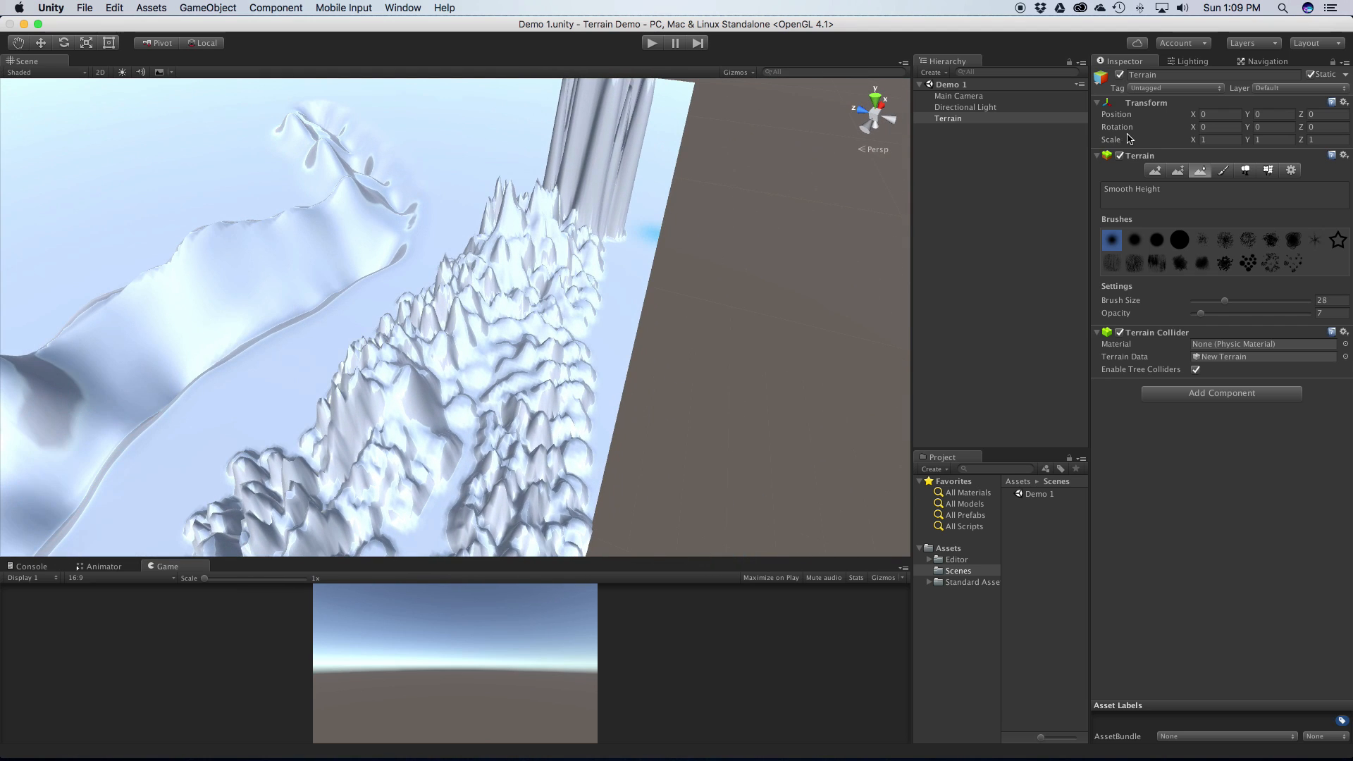
click(1226, 173)
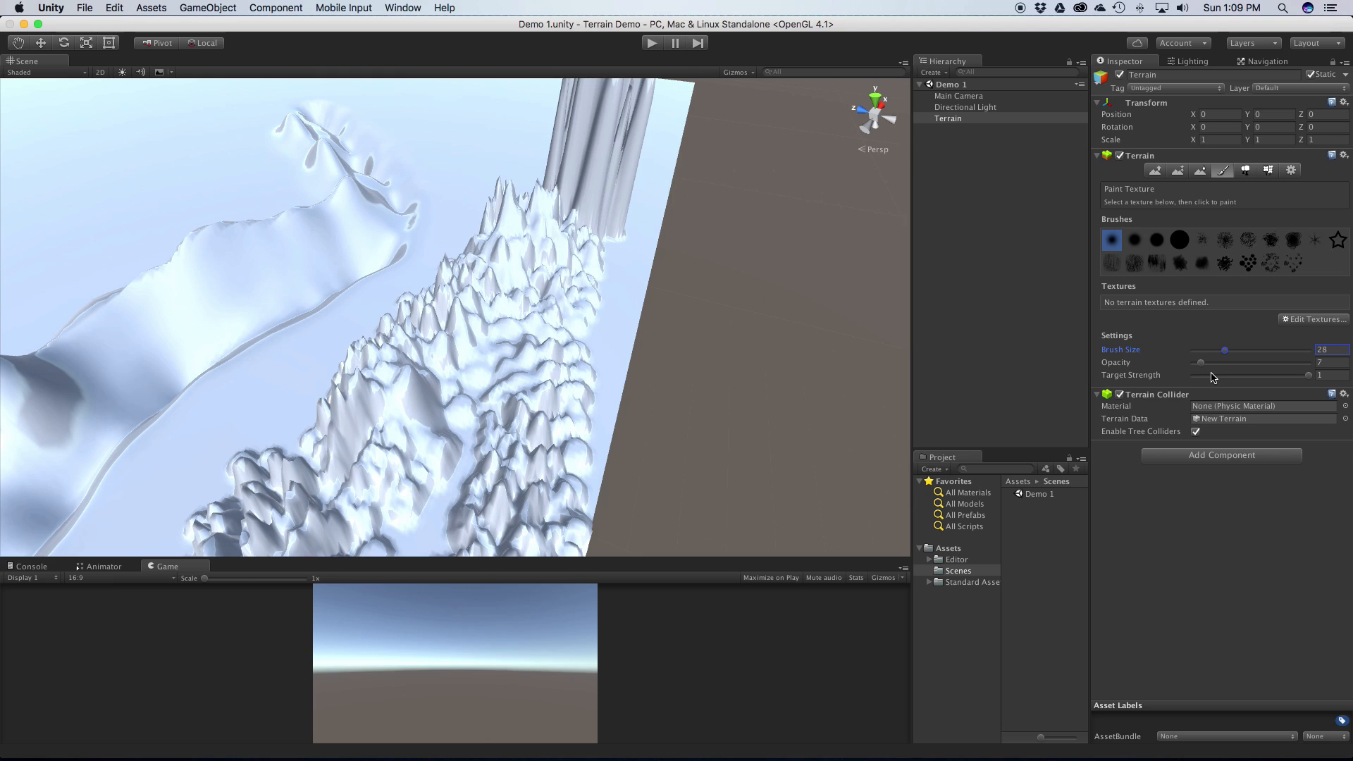
click(1310, 322)
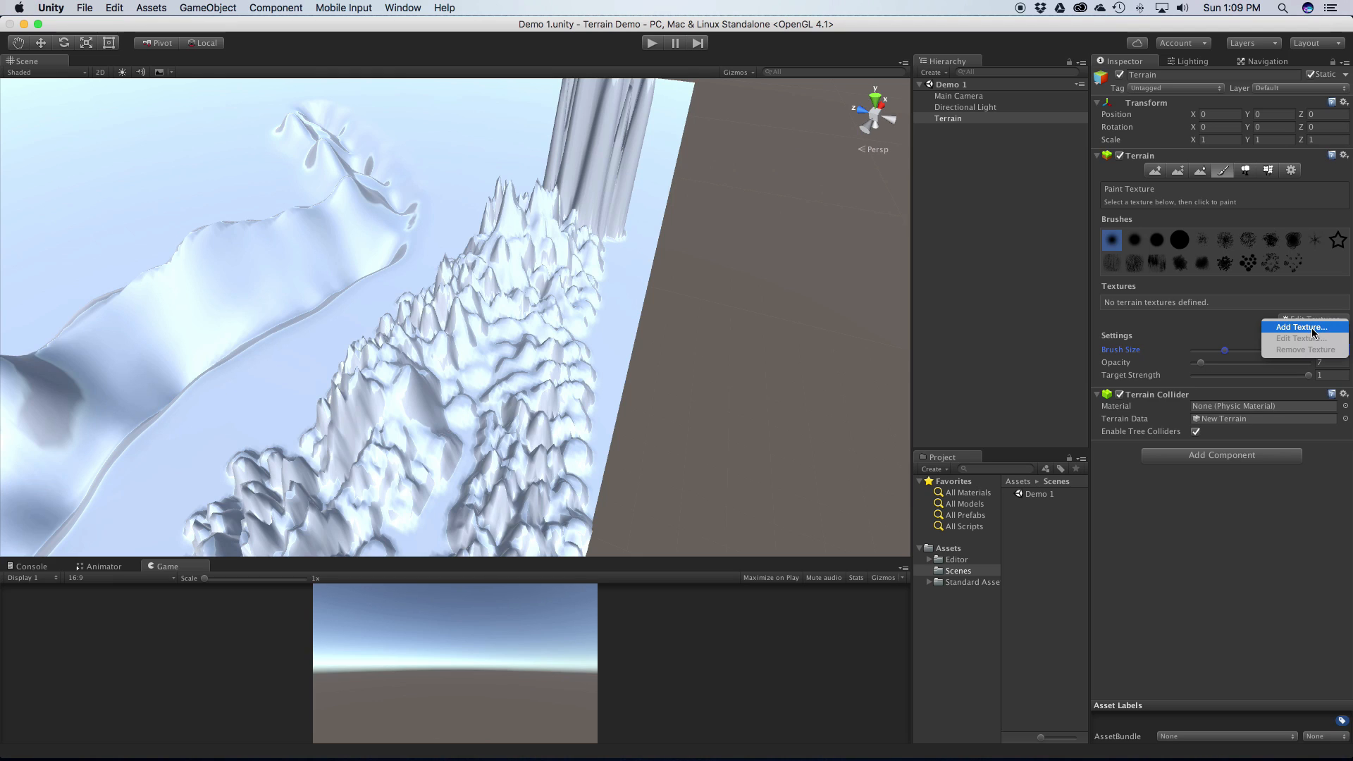
click(1310, 328)
click(1311, 322)
click(1304, 328)
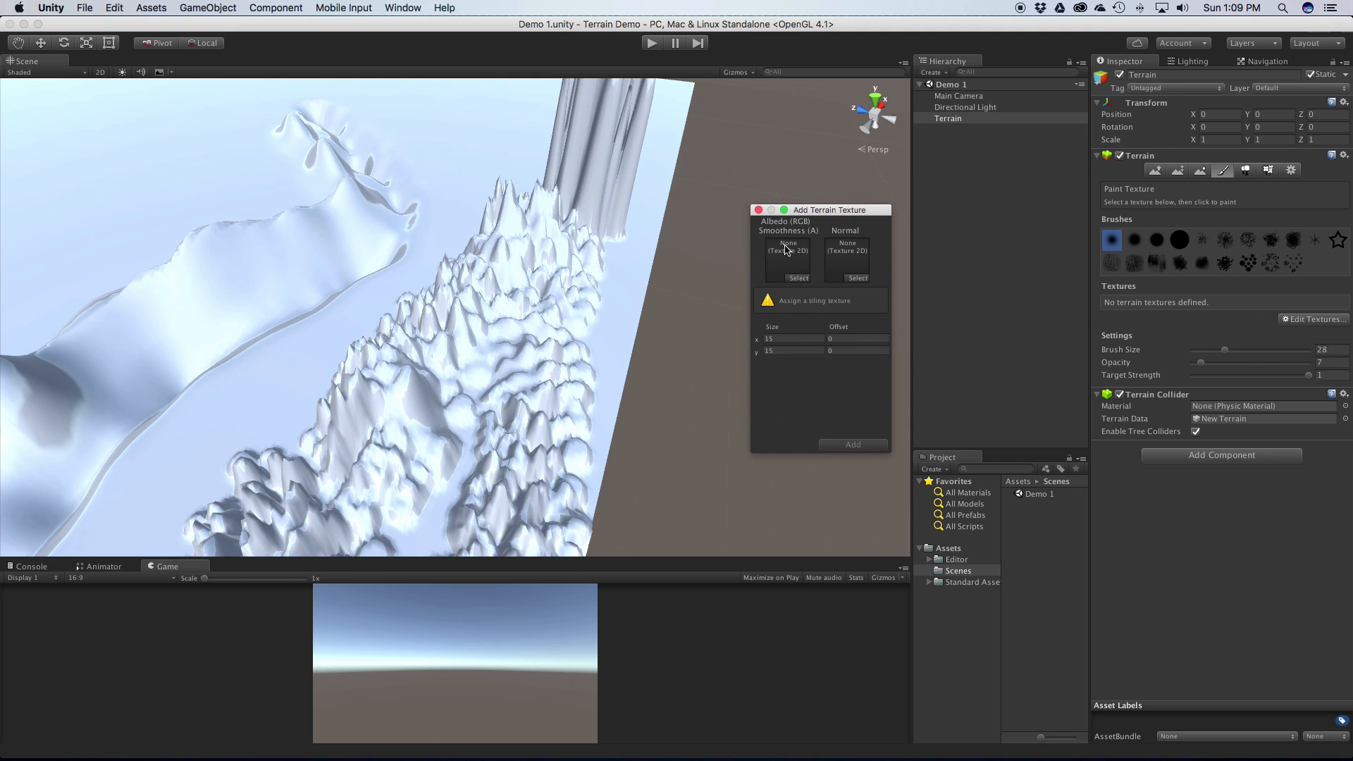
Step: Browse the albedo texture choices, search for "dirt" and "sand", and close the picker without choosing one
click(797, 279)
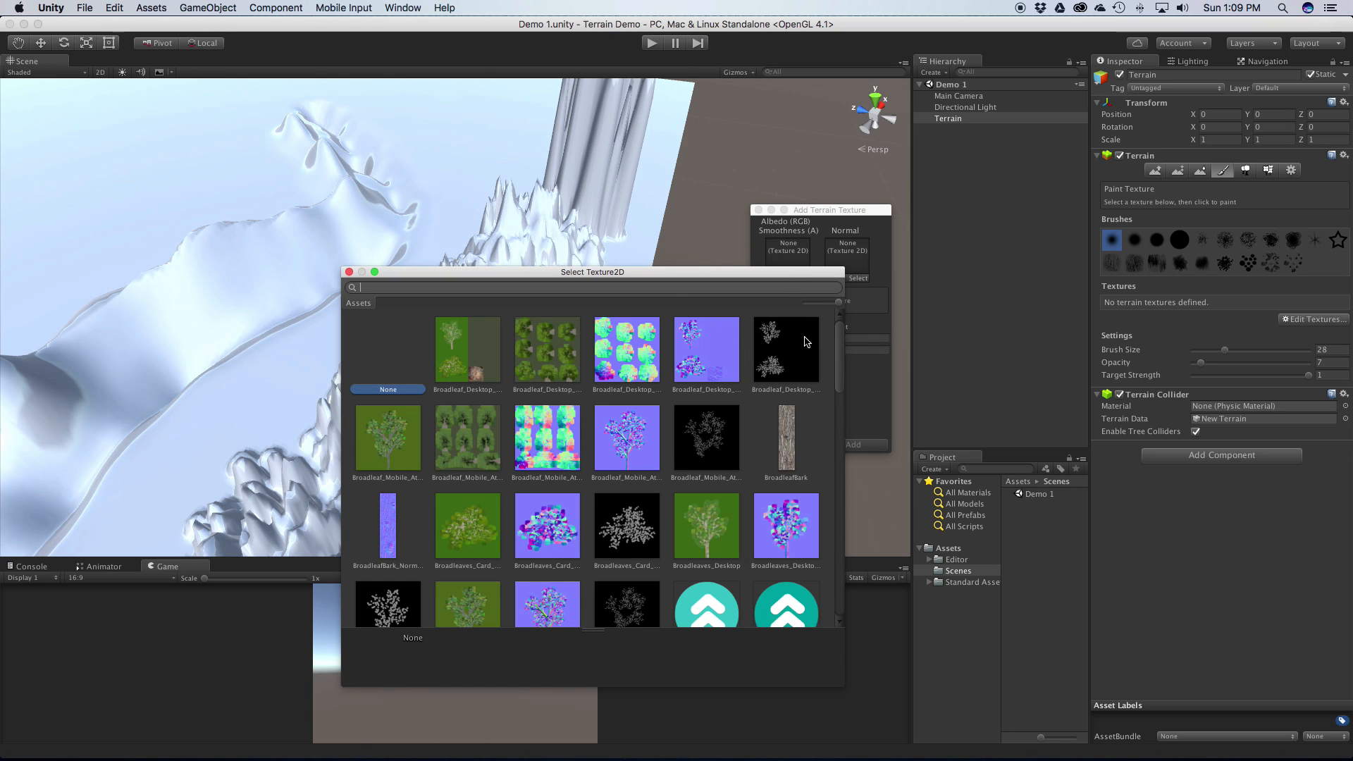
scroll(721, 503, down, 15)
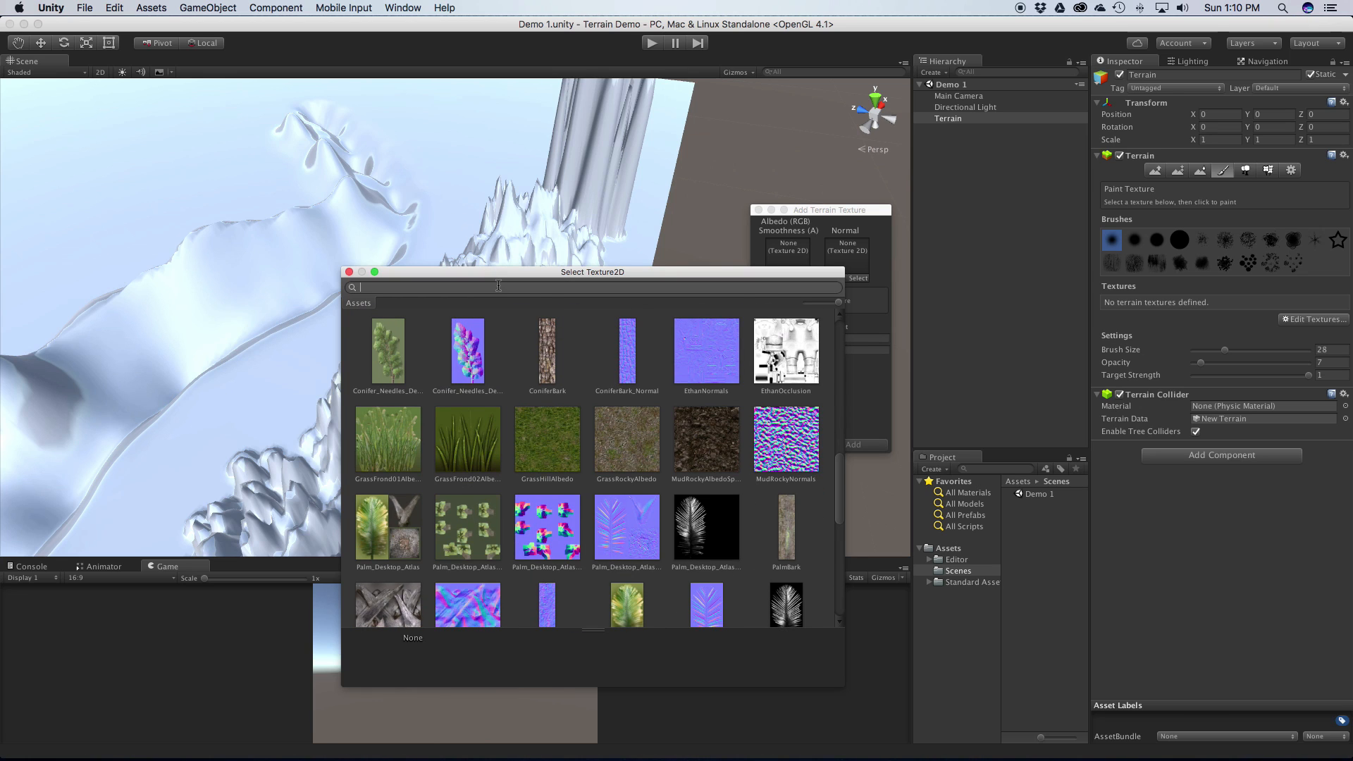
text(dirt)
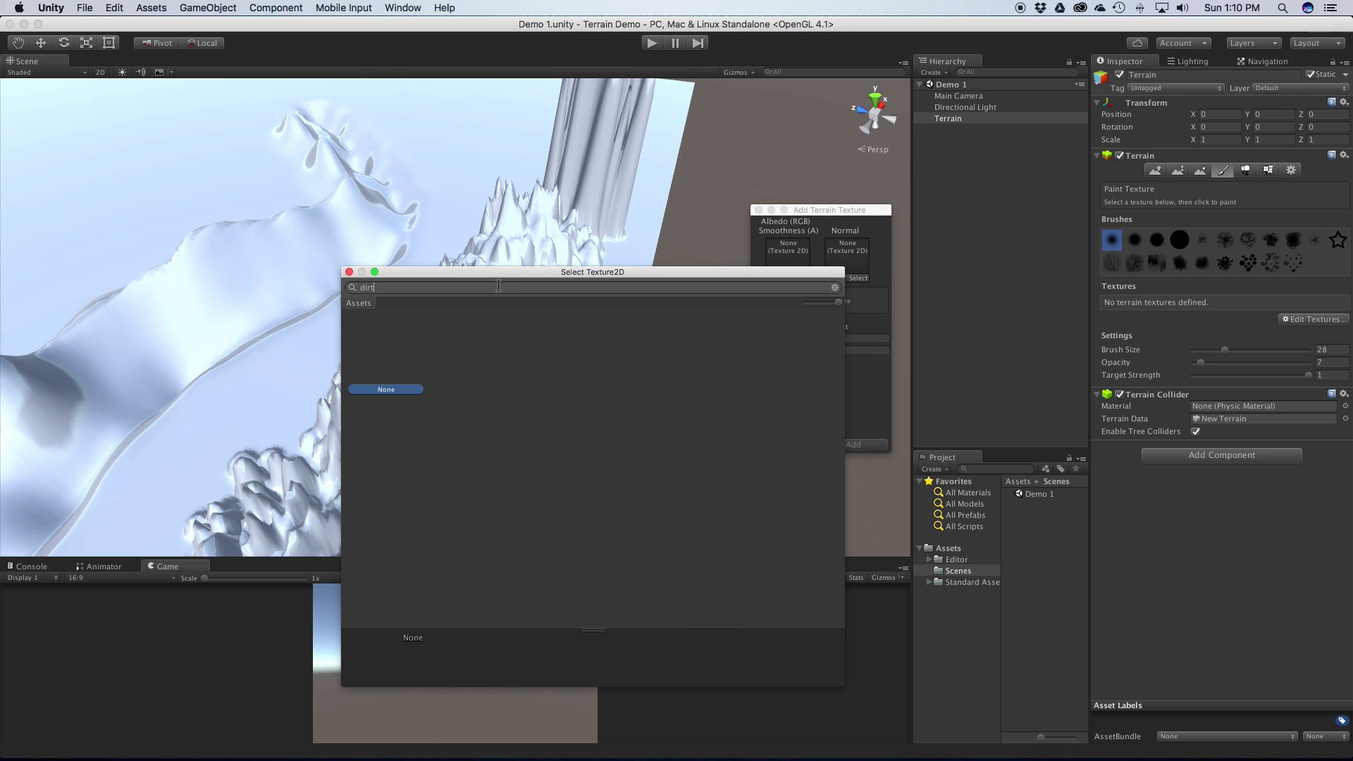
key(BackSpace)
key(BackSpace)
key(BackSpace)
text(sand)
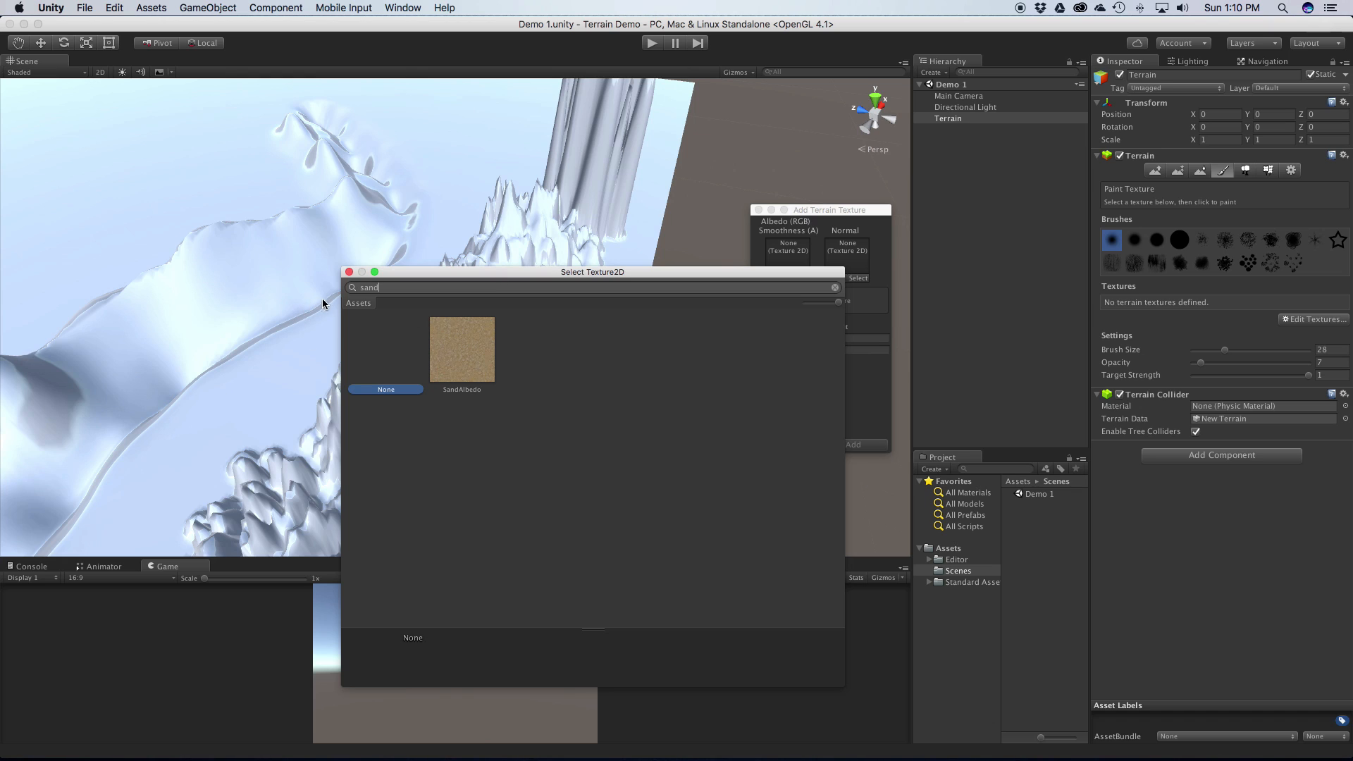
click(349, 273)
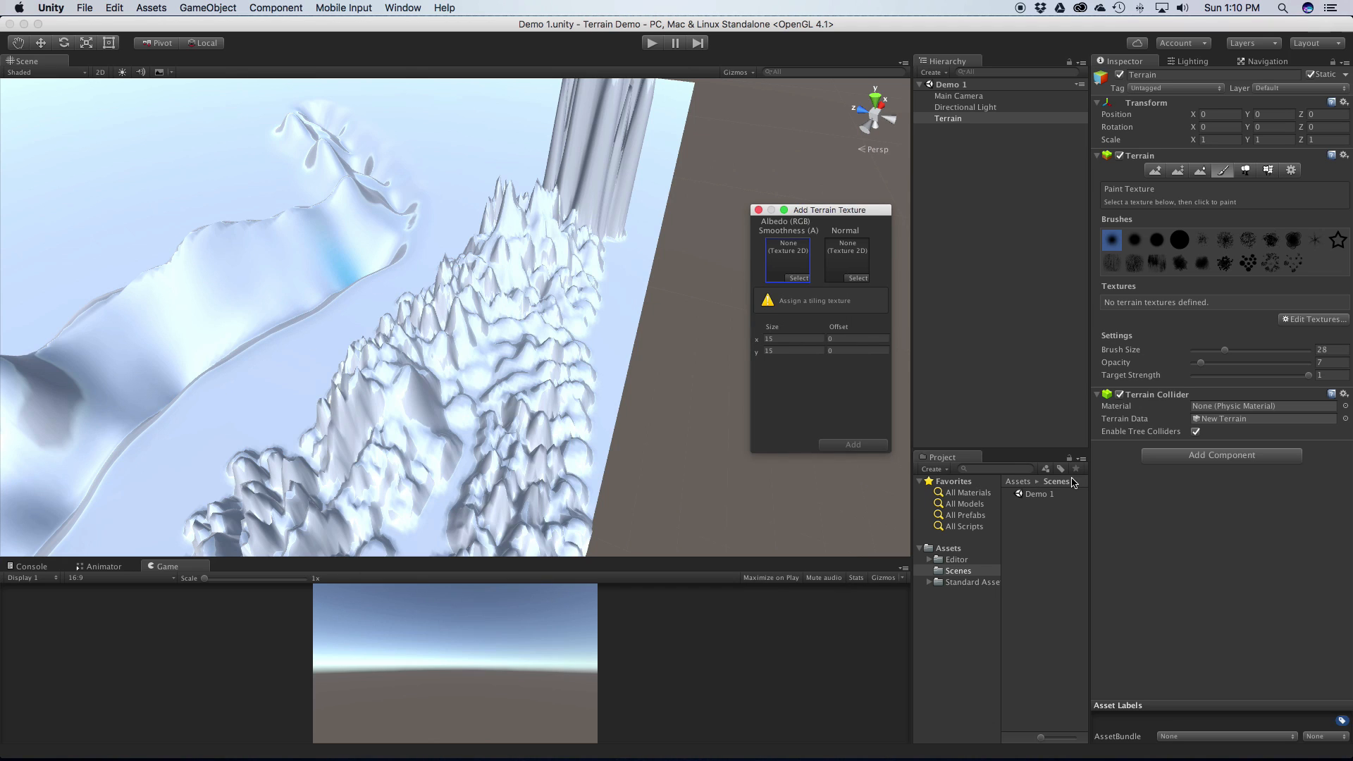
Step: Add SandAlbedo from the Standard Assets Environment/TerrainAssets/SurfaceTextures folder as the terrain's base albedo texture
click(971, 582)
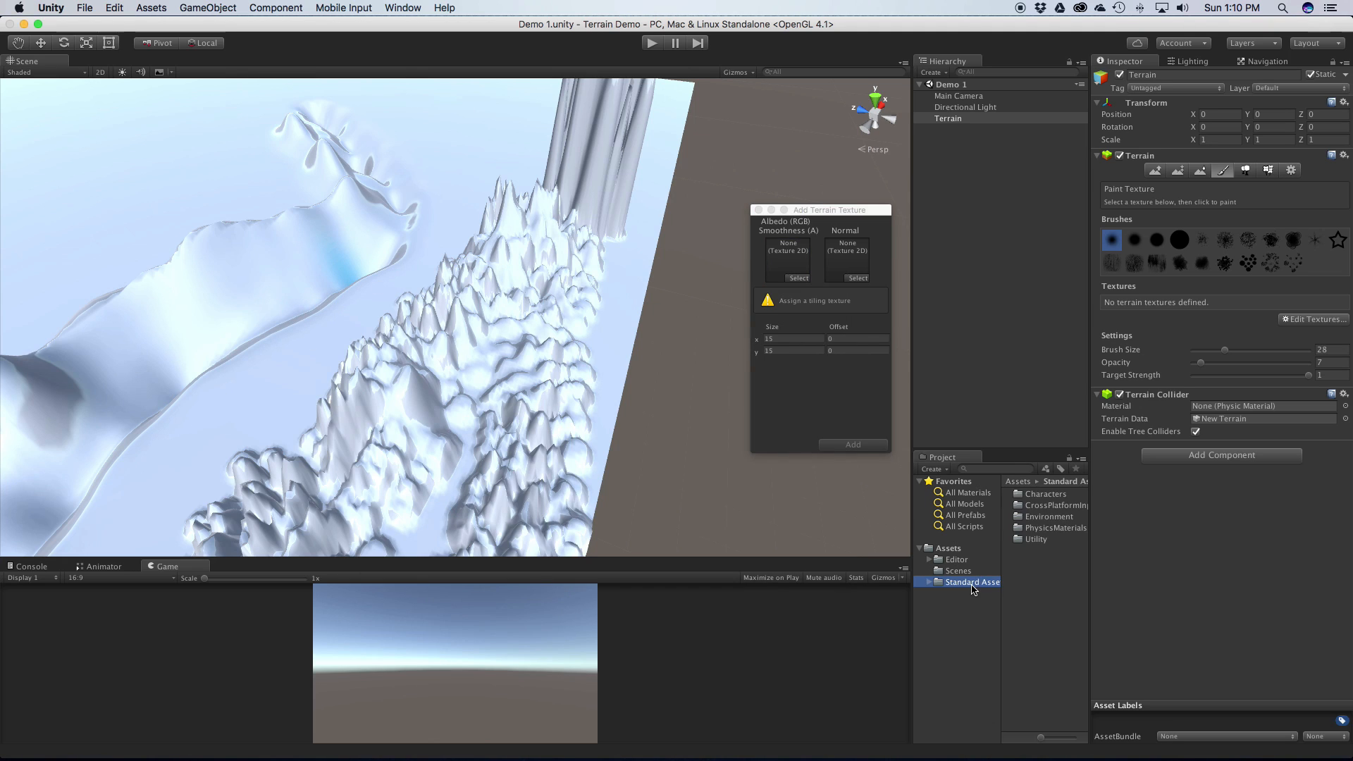
double_click(1056, 518)
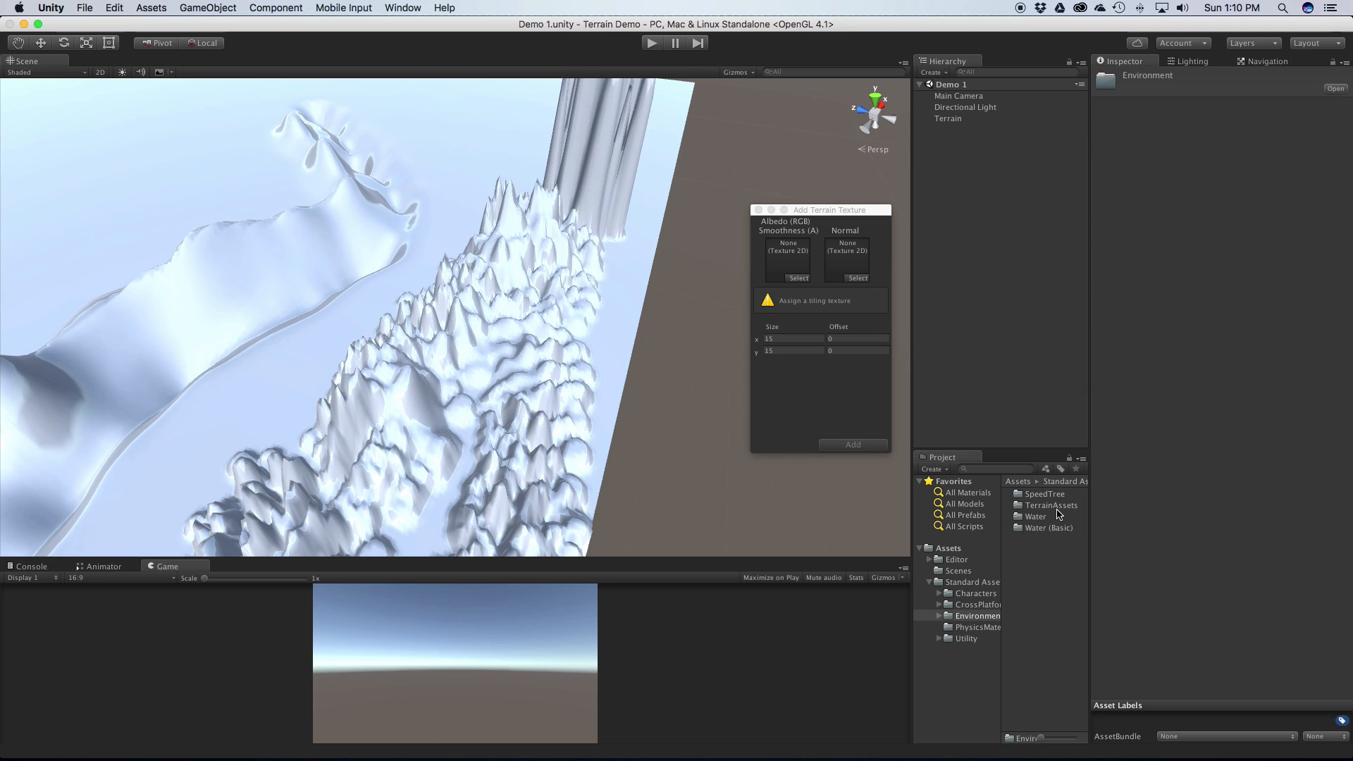
double_click(1053, 506)
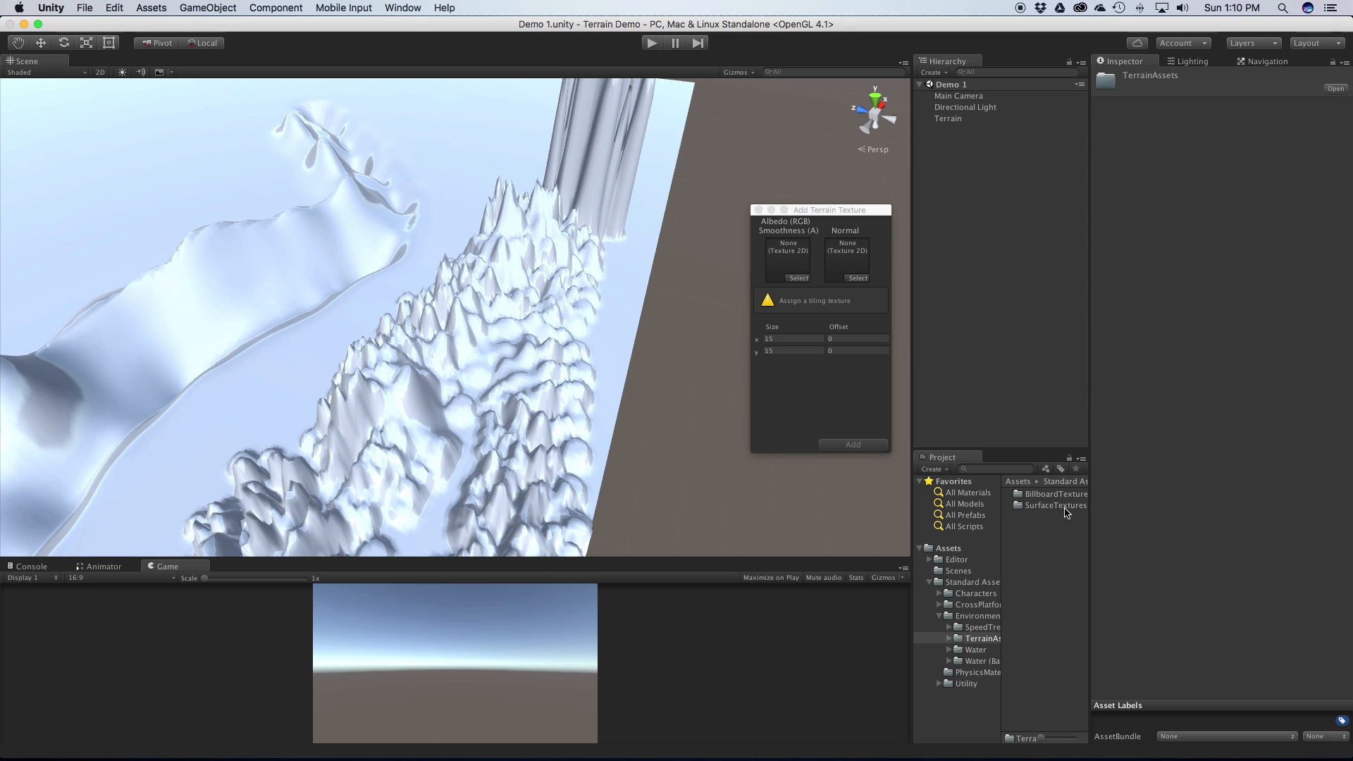
double_click(1073, 507)
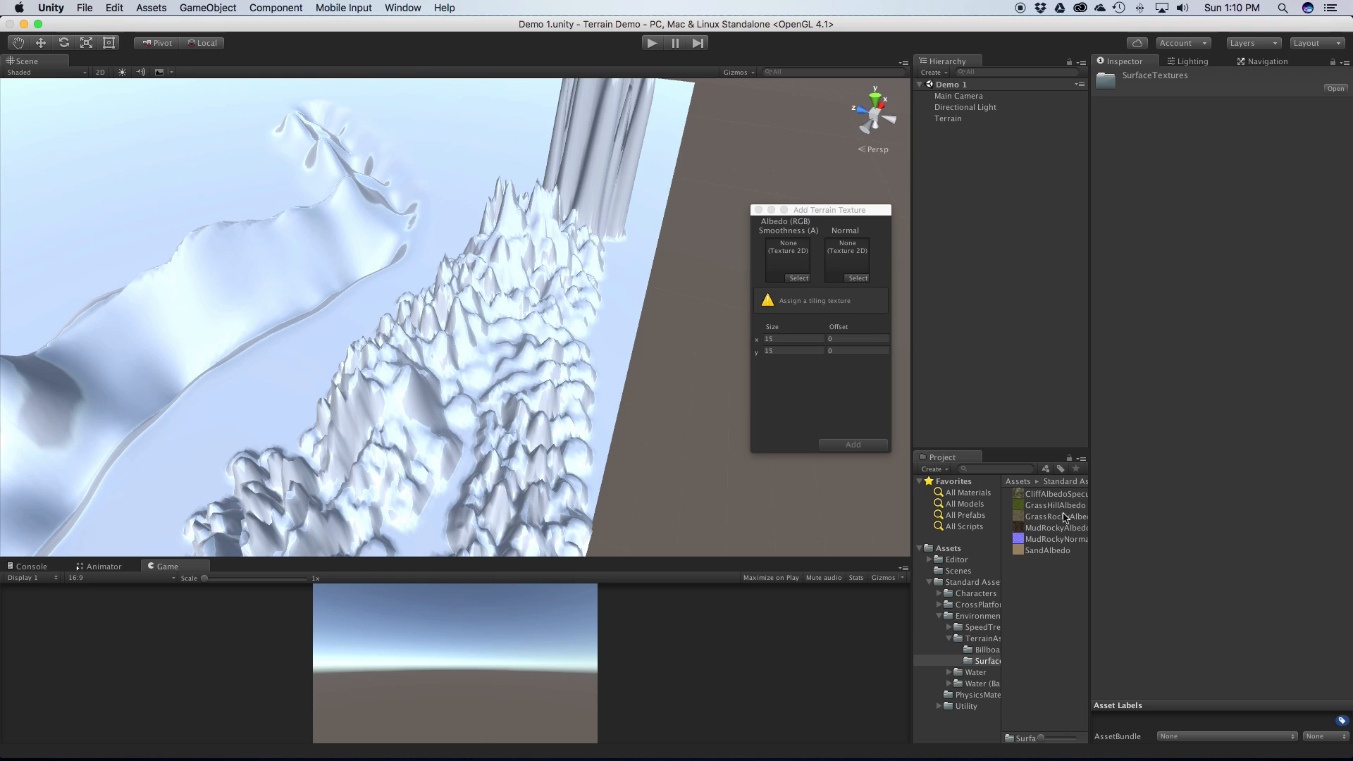
drag(1024, 556, 787, 265)
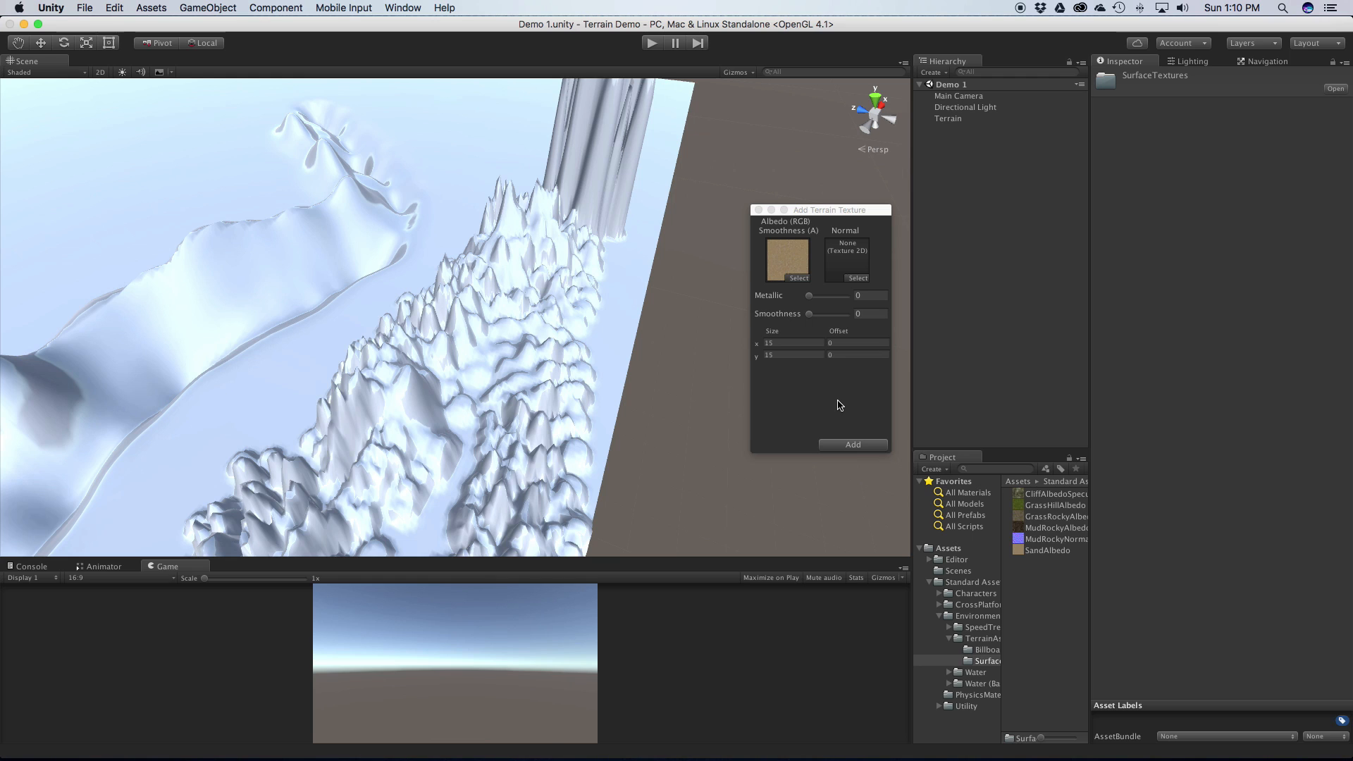
click(853, 444)
Step: Reselect the Terrain and add a second texture with MudRockyAlbedo as albedo and MudRockyNormals as normal map
scroll(483, 334, up, 5)
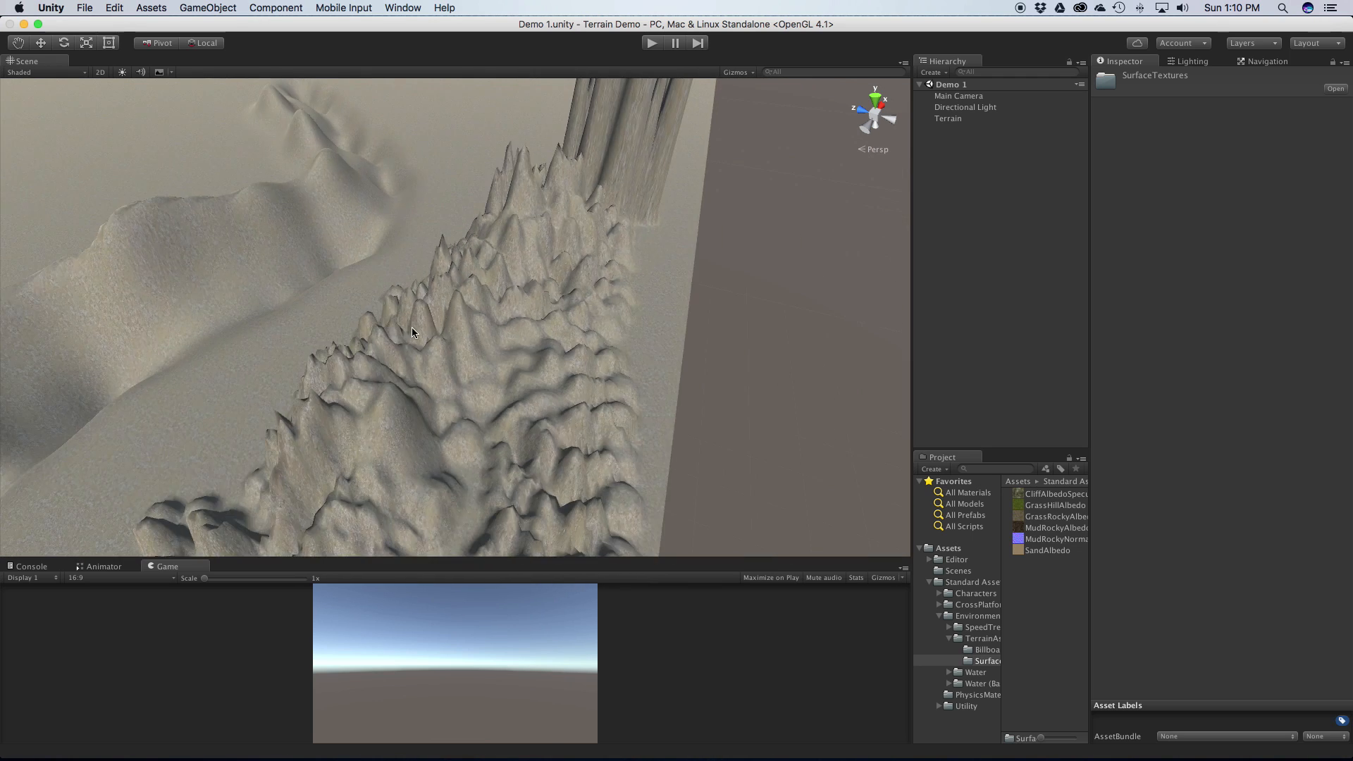
scroll(416, 330, down, 8)
scroll(384, 354, up, 4)
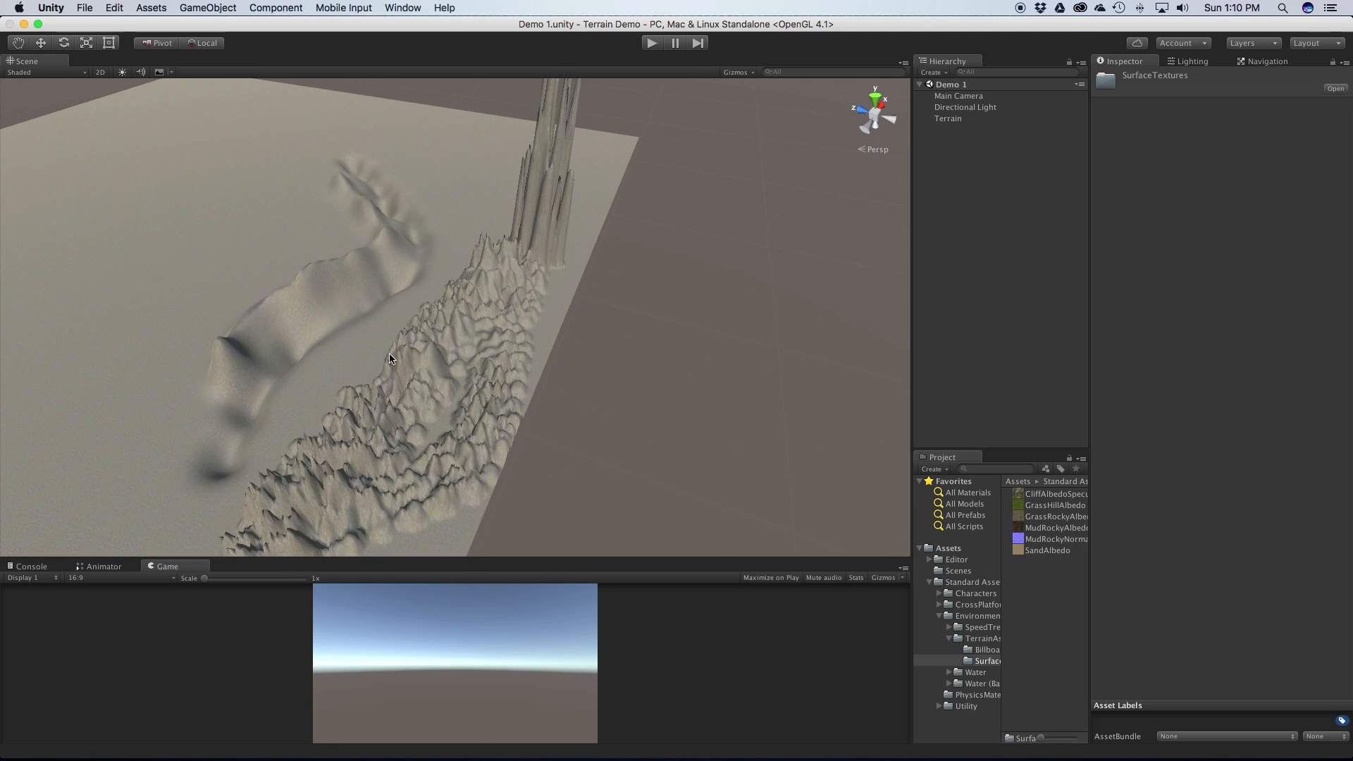
click(971, 120)
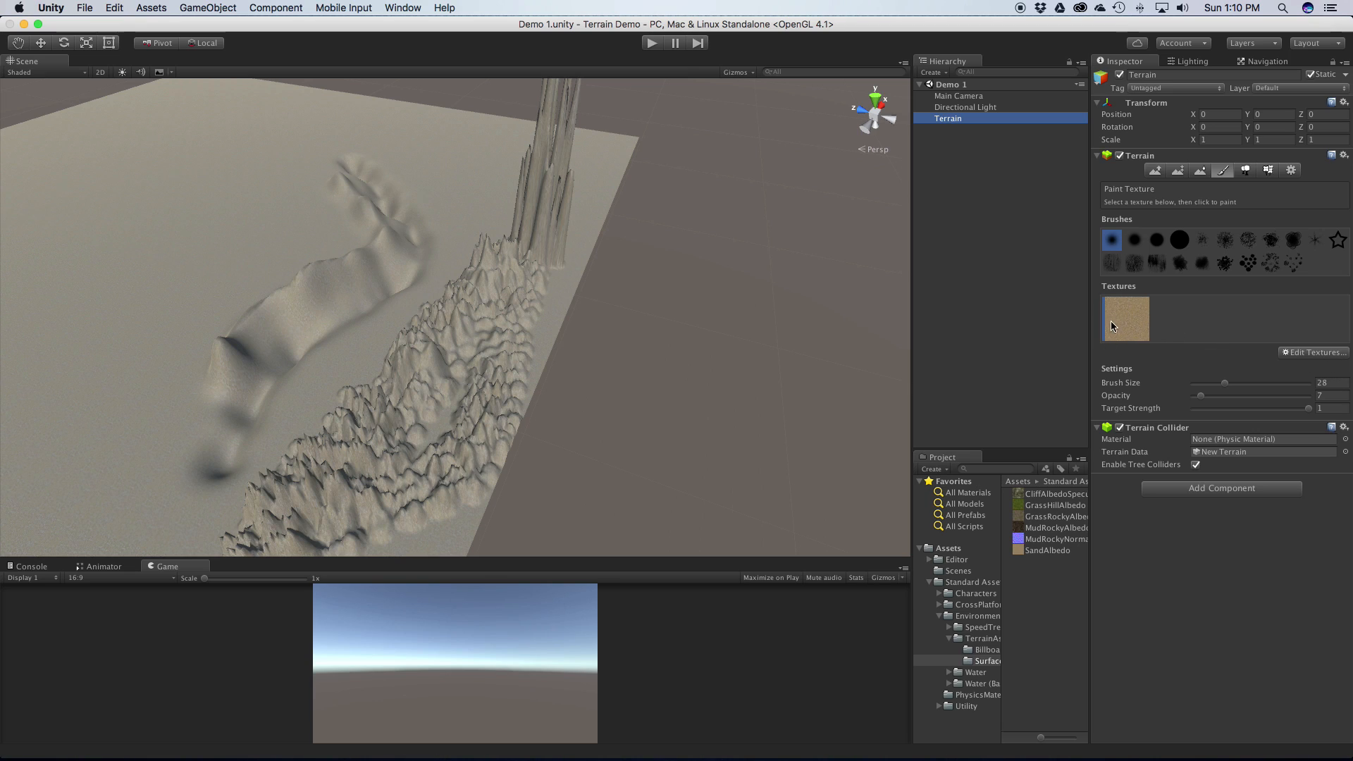
click(1295, 354)
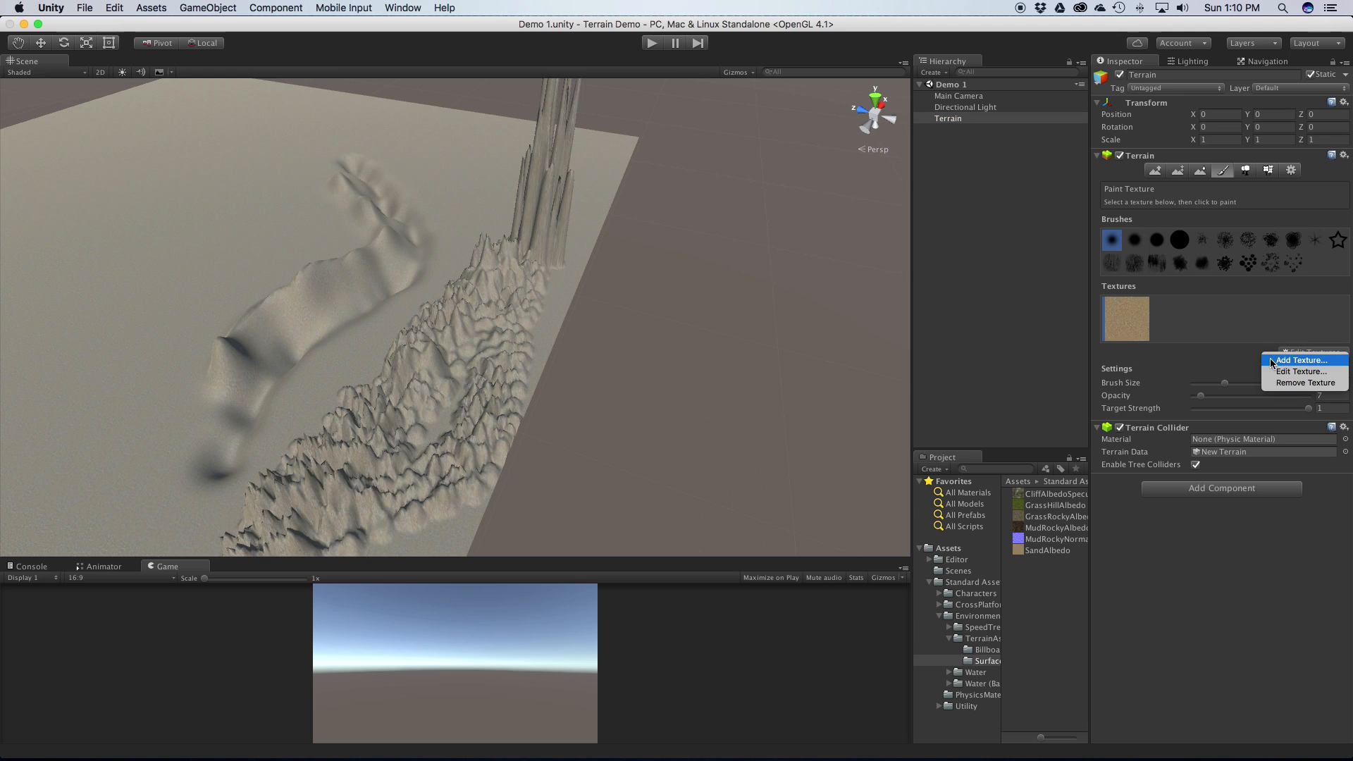
click(1295, 361)
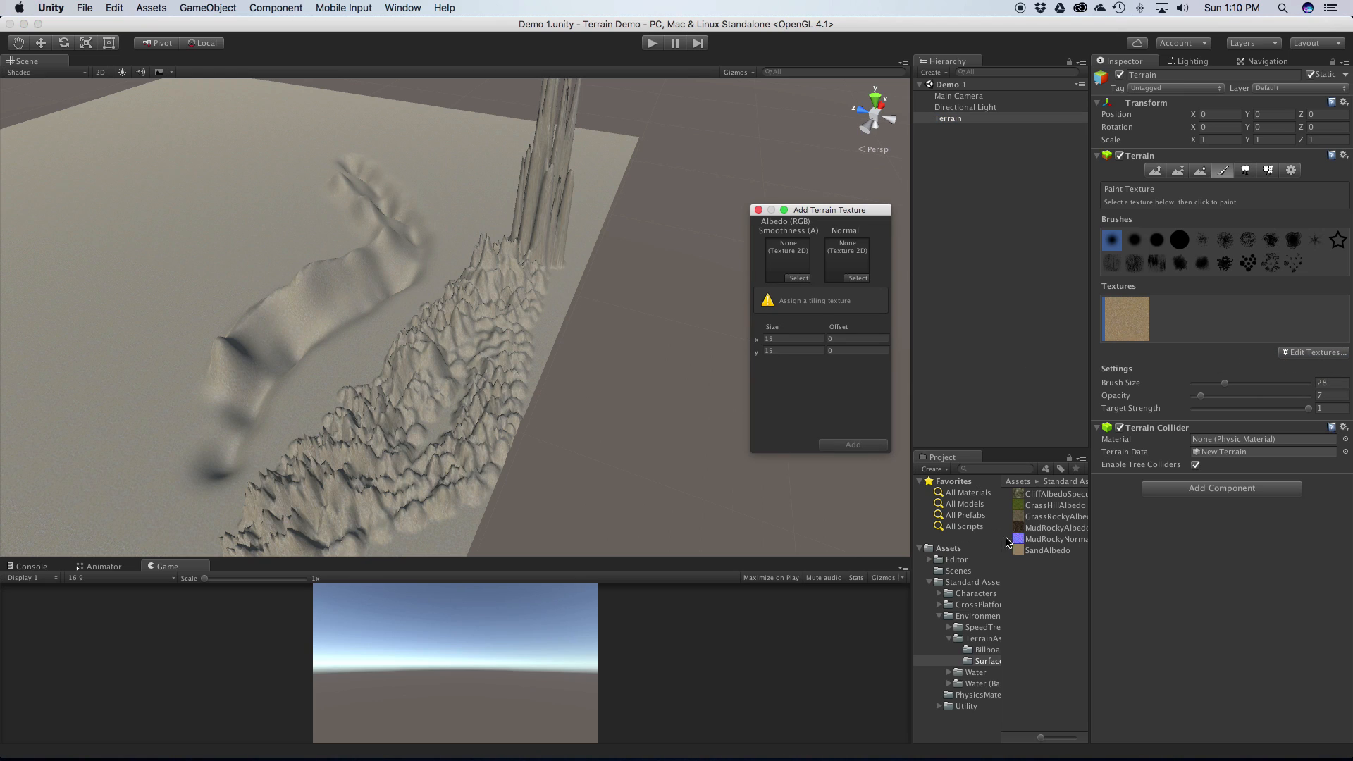
drag(1071, 534, 787, 259)
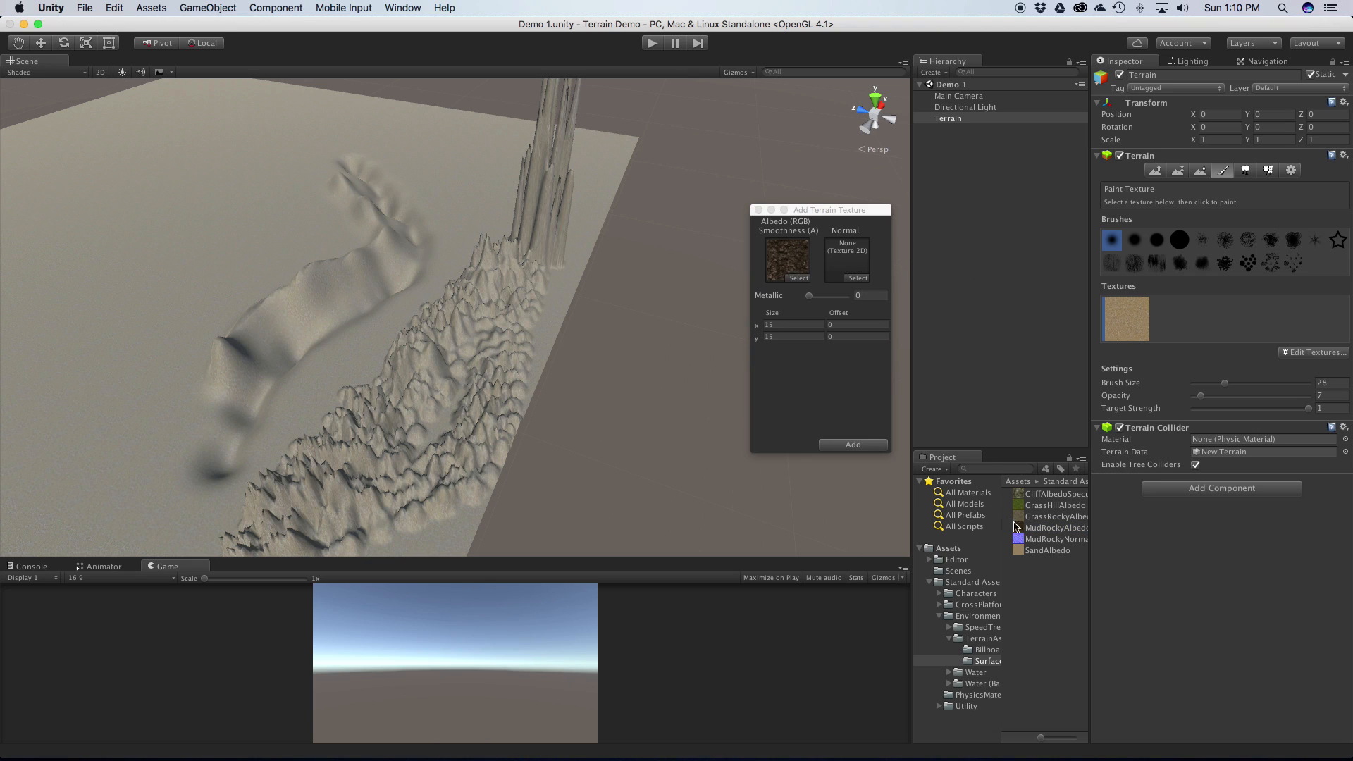
click(1046, 542)
drag(945, 362, 860, 253)
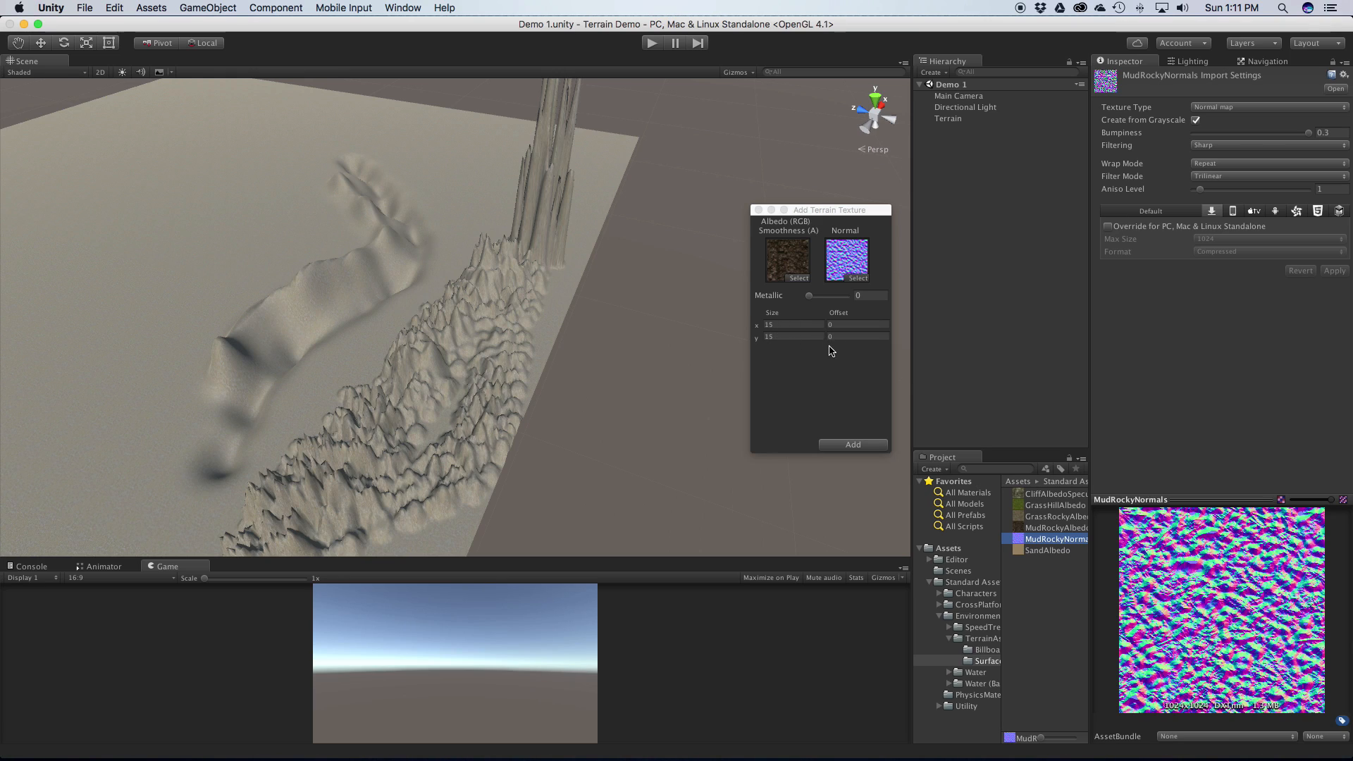
click(868, 447)
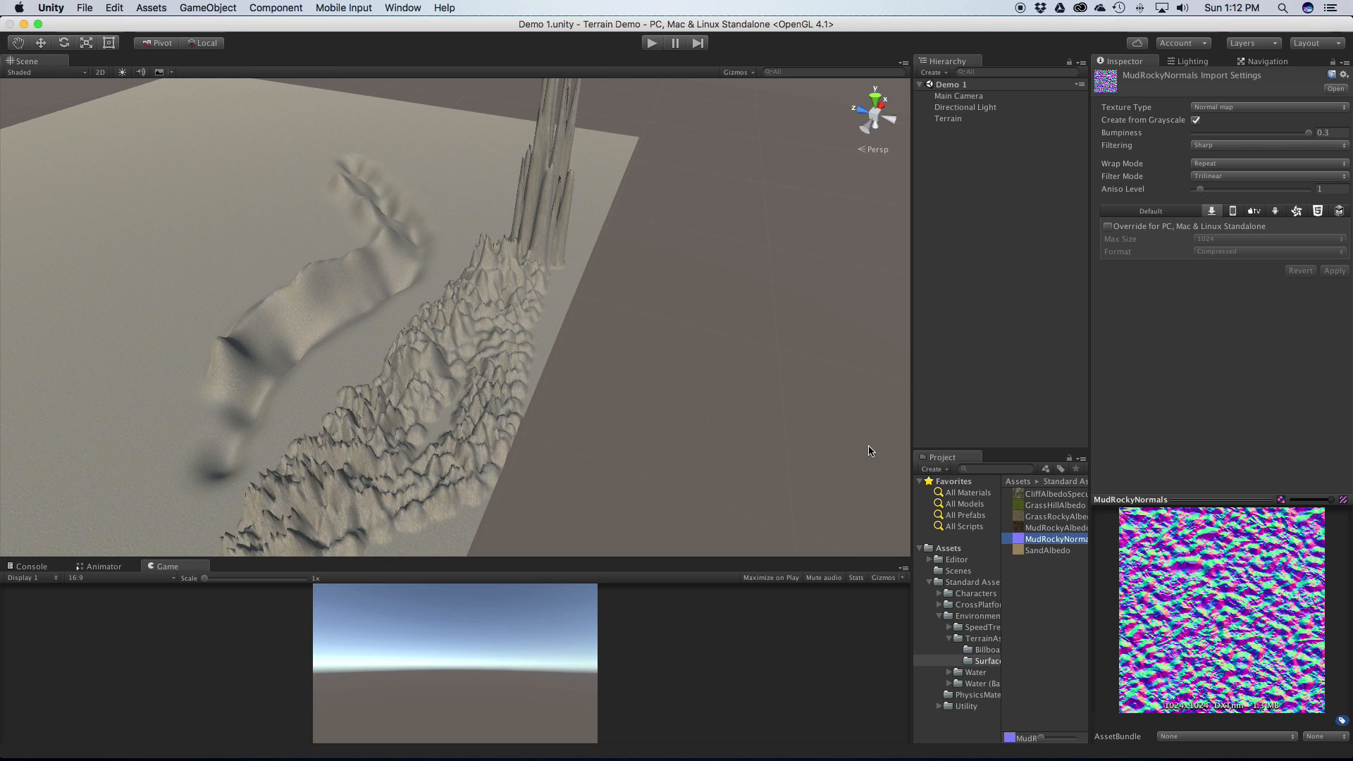
Step: Paint the mud rocky texture over the flat sand between the ridge and the peaks, with the target strength at 0.201
click(959, 120)
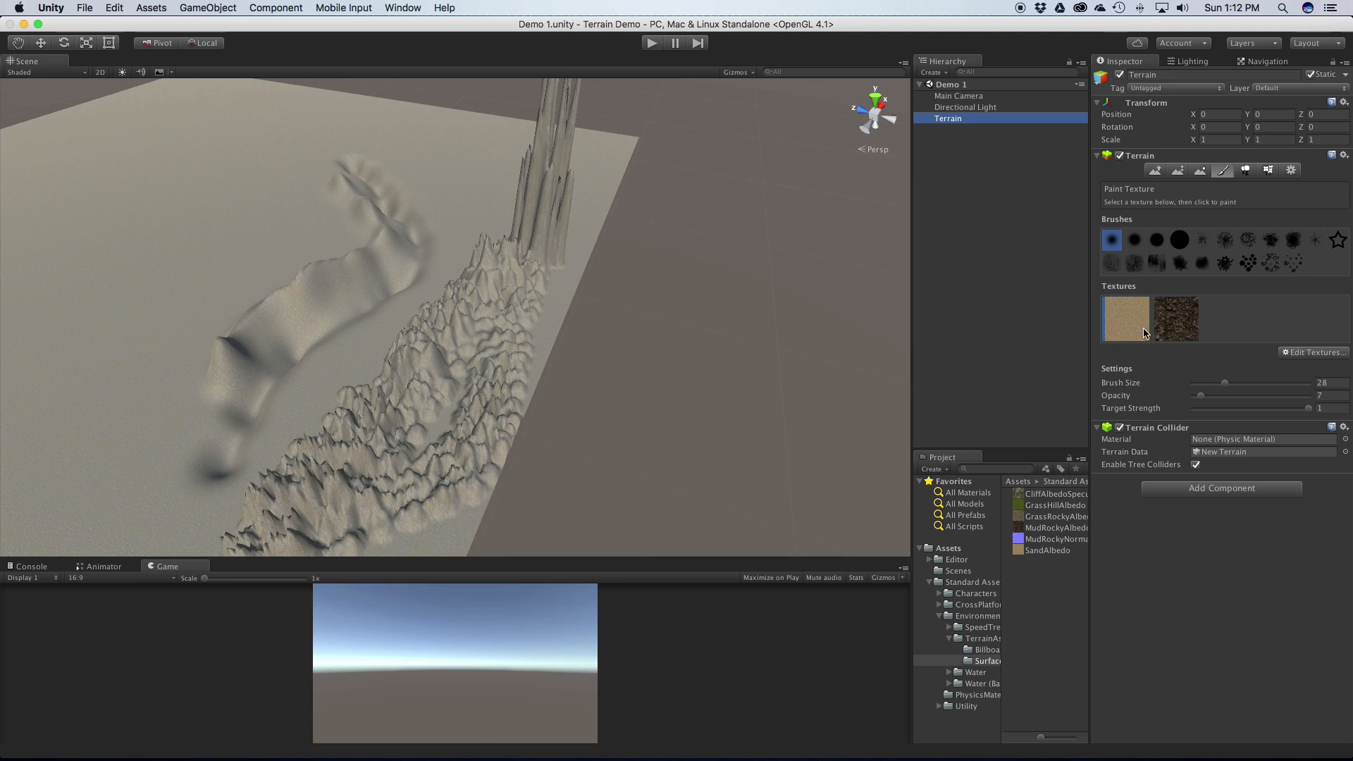
click(1173, 323)
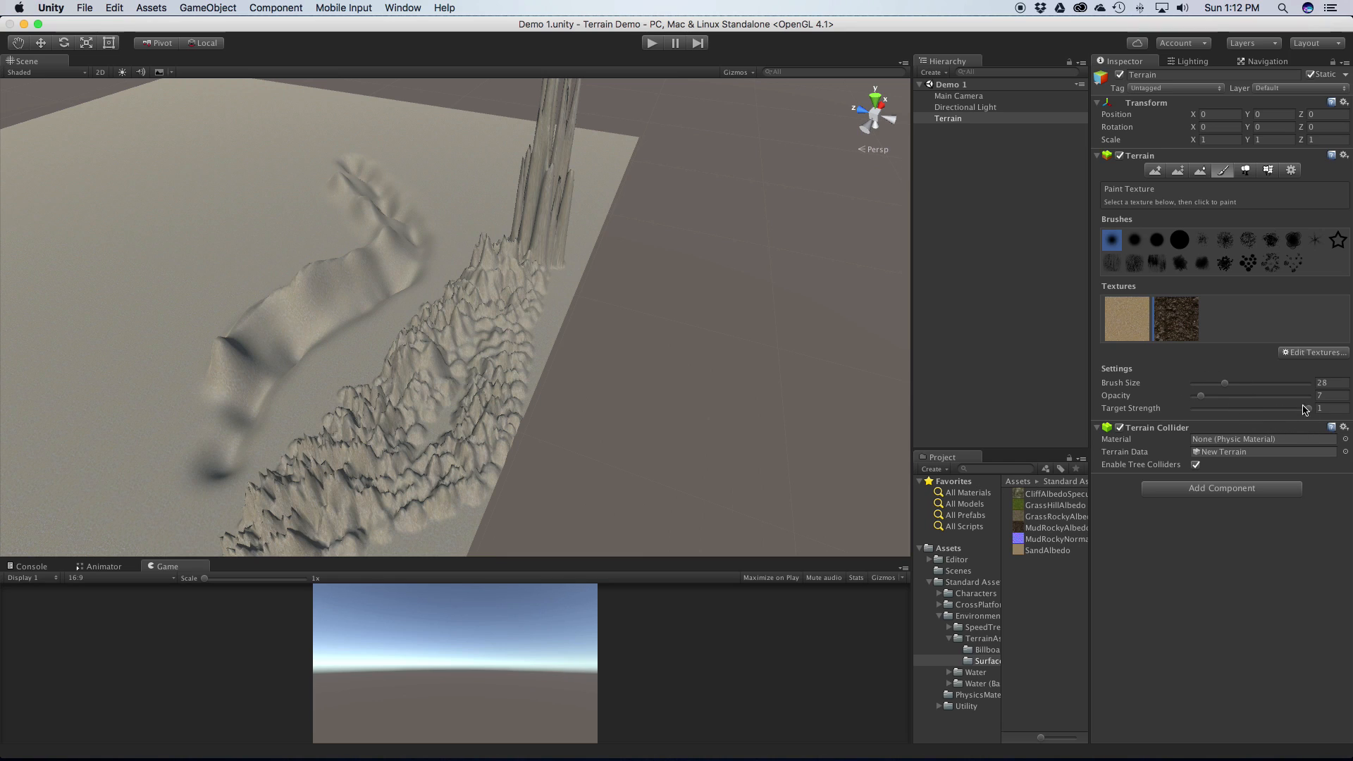
drag(1312, 412, 1195, 410)
scroll(241, 314, up, 5)
alt+drag(245, 298, 742, 219)
alt+drag(420, 329, 768, 345)
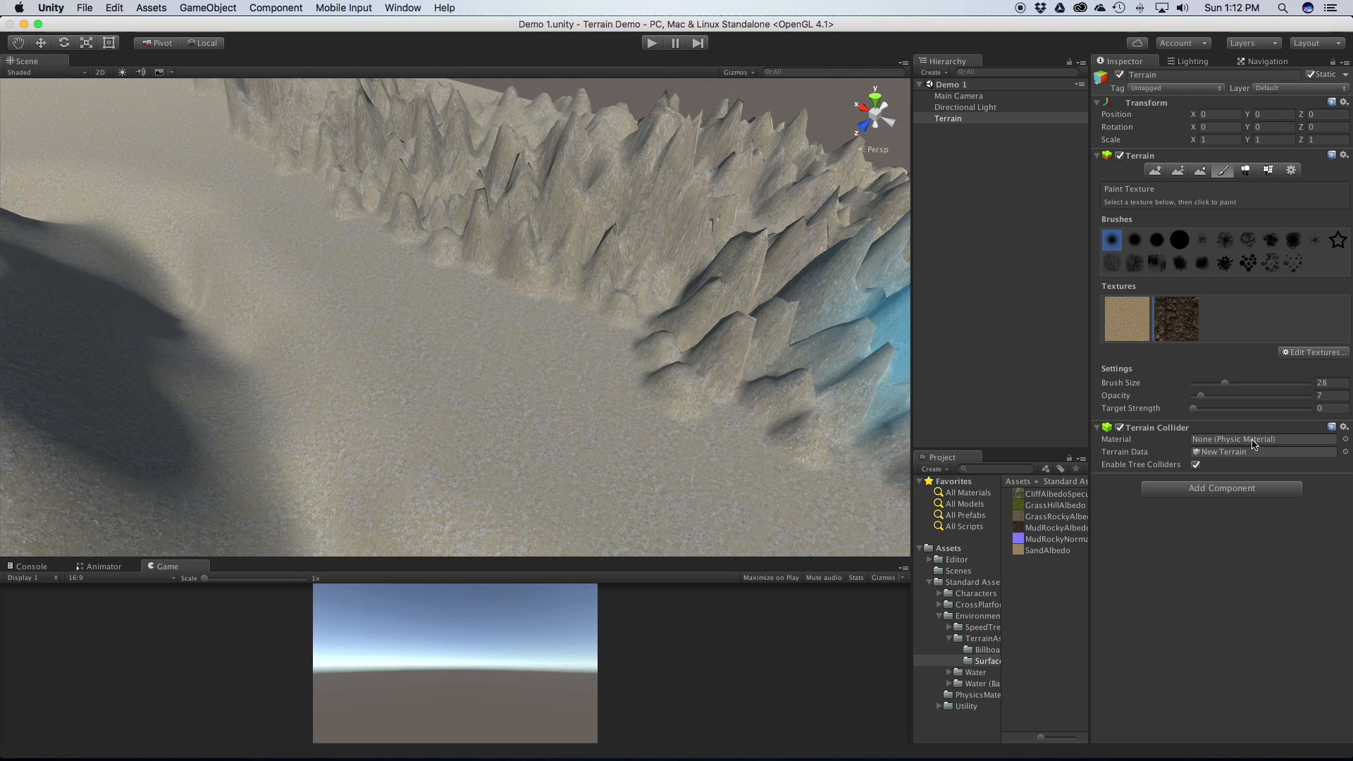
click(1195, 413)
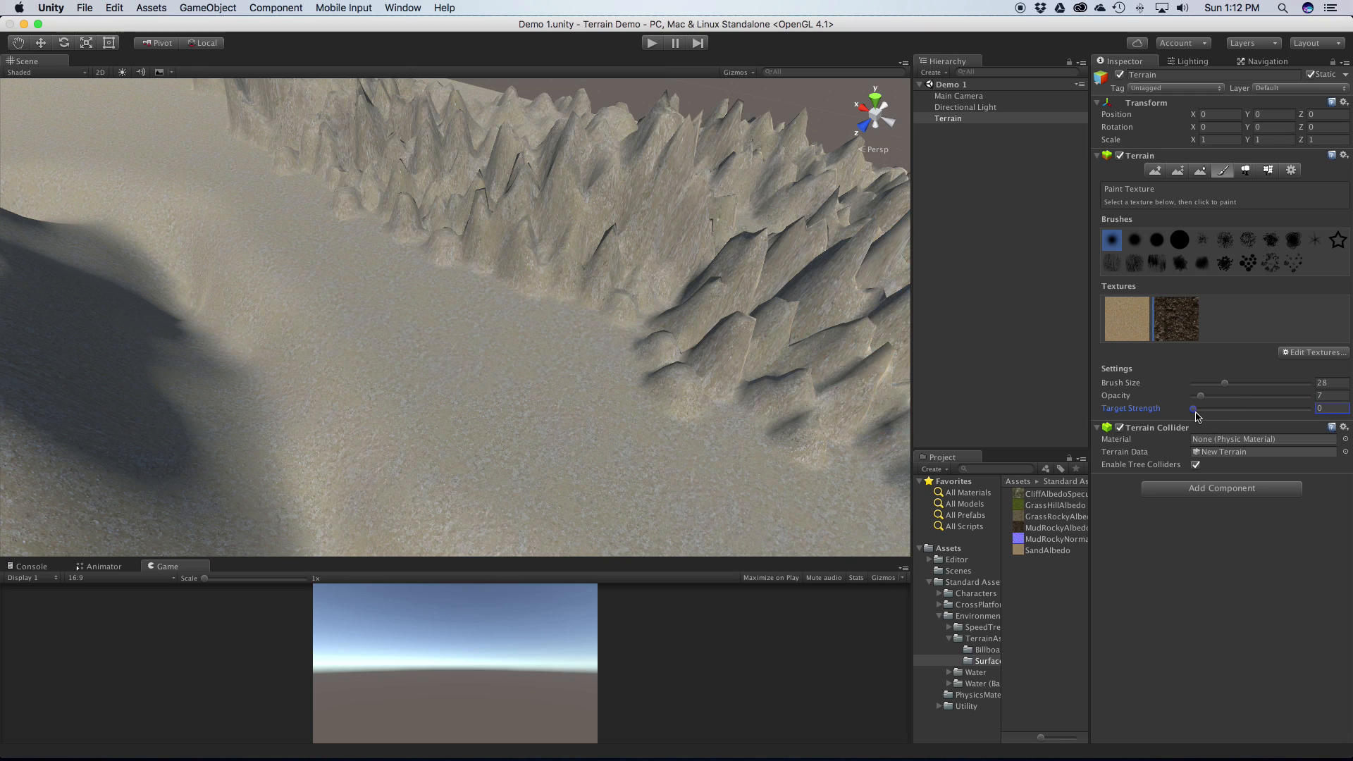
mouse_move(1200, 417)
mouse_down()
mouse_move(1239, 411)
mouse_move(1216, 412)
mouse_up()
mouse_move(562, 440)
mouse_down()
mouse_move(691, 519)
mouse_move(432, 369)
mouse_move(601, 552)
mouse_move(404, 383)
mouse_move(556, 470)
mouse_move(495, 450)
mouse_move(547, 476)
mouse_move(544, 458)
mouse_move(641, 516)
mouse_move(508, 447)
mouse_up()
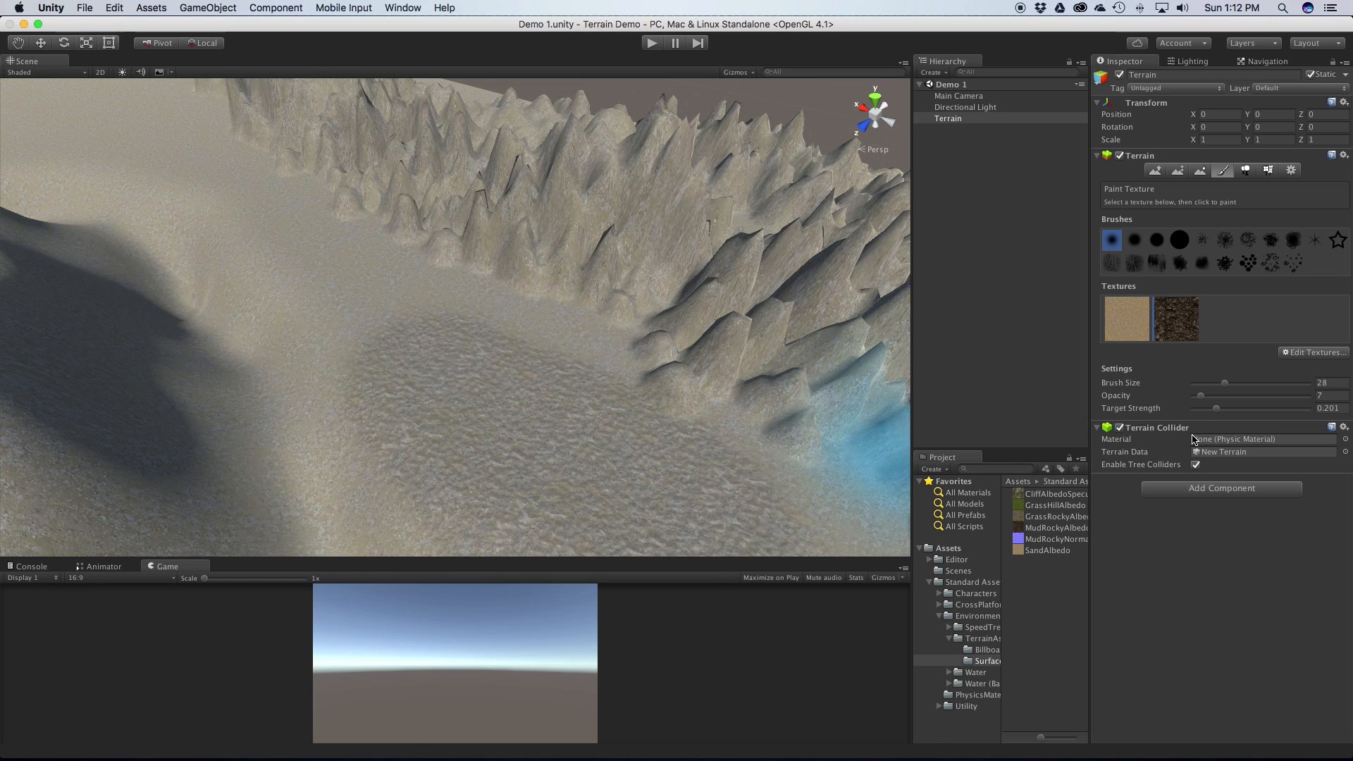
Step: Paint the mud rocky texture more strongly along the flat sand between the ridge and the peaks, using target strengths 0.525 and 1
drag(1216, 408, 1252, 408)
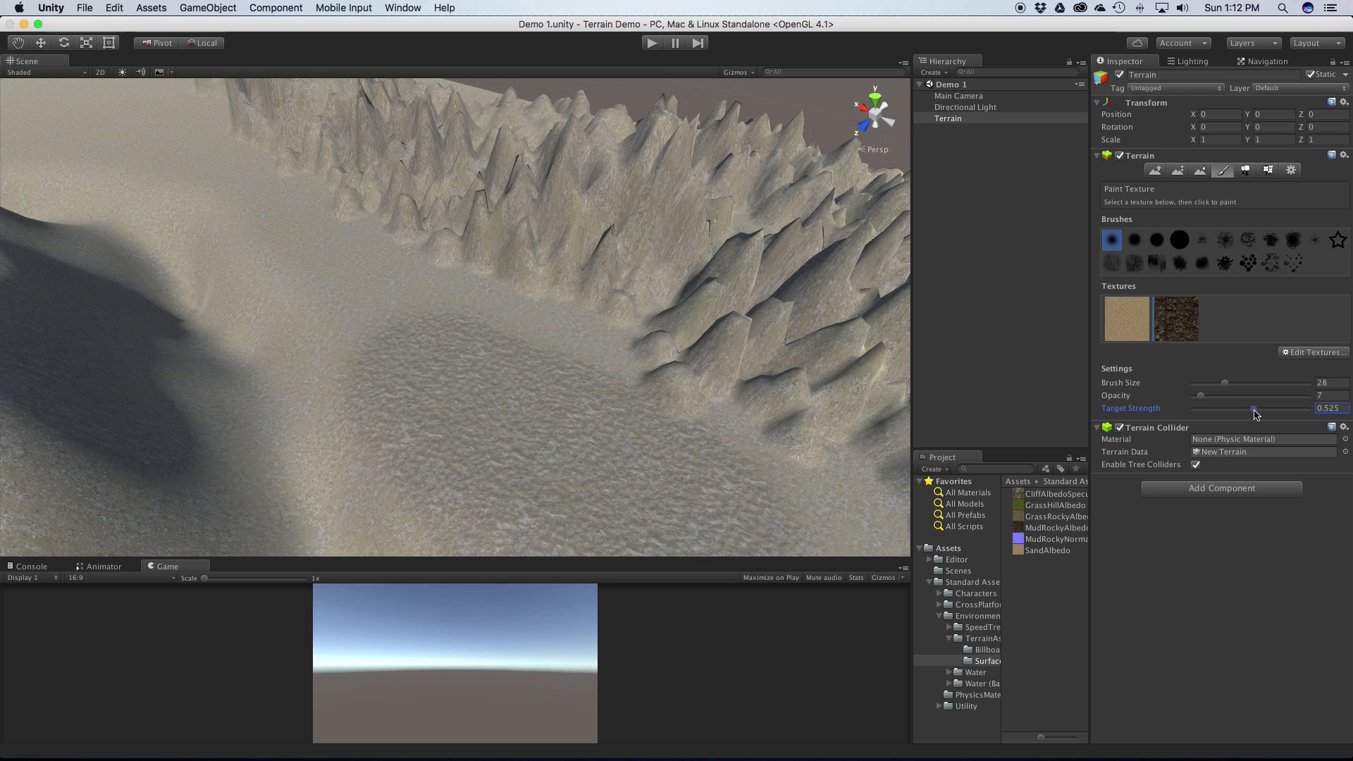
mouse_move(545, 465)
mouse_down()
mouse_move(568, 471)
mouse_move(534, 454)
mouse_move(549, 472)
mouse_up()
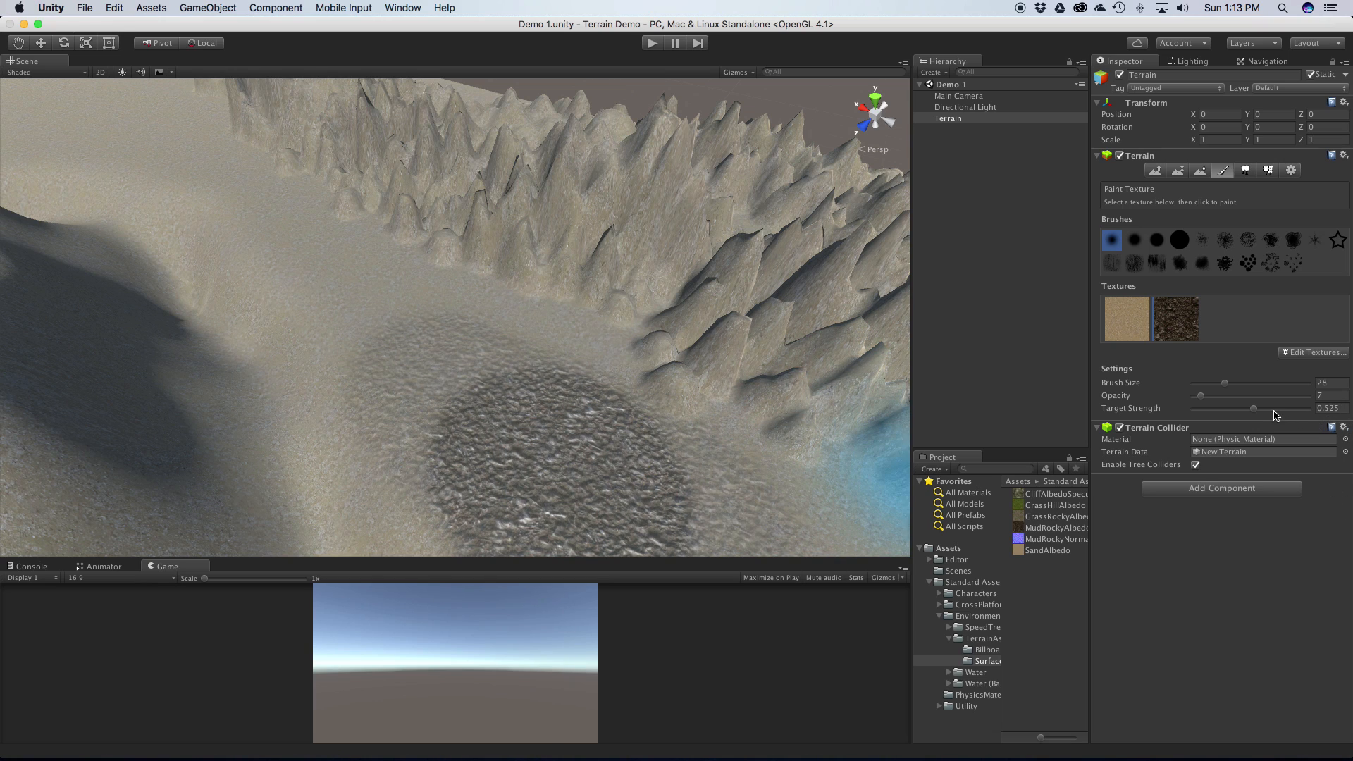
drag(1256, 410, 1309, 408)
mouse_move(514, 423)
mouse_down()
mouse_move(344, 347)
mouse_move(498, 447)
mouse_move(281, 220)
mouse_move(348, 285)
mouse_move(303, 247)
mouse_move(324, 310)
mouse_move(468, 402)
mouse_move(680, 463)
mouse_up()
scroll(692, 450, up, 8)
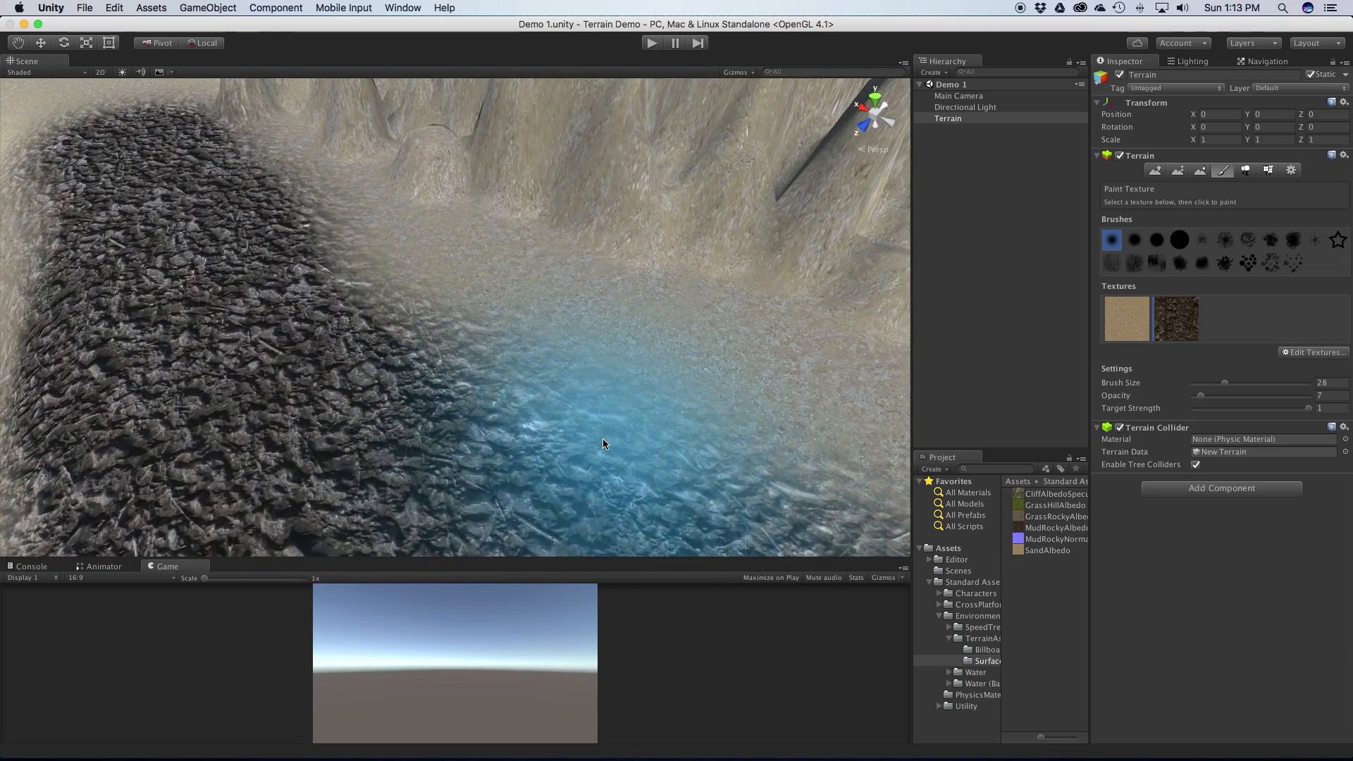
scroll(533, 419, up, 2)
alt+drag(336, 432, 614, 172)
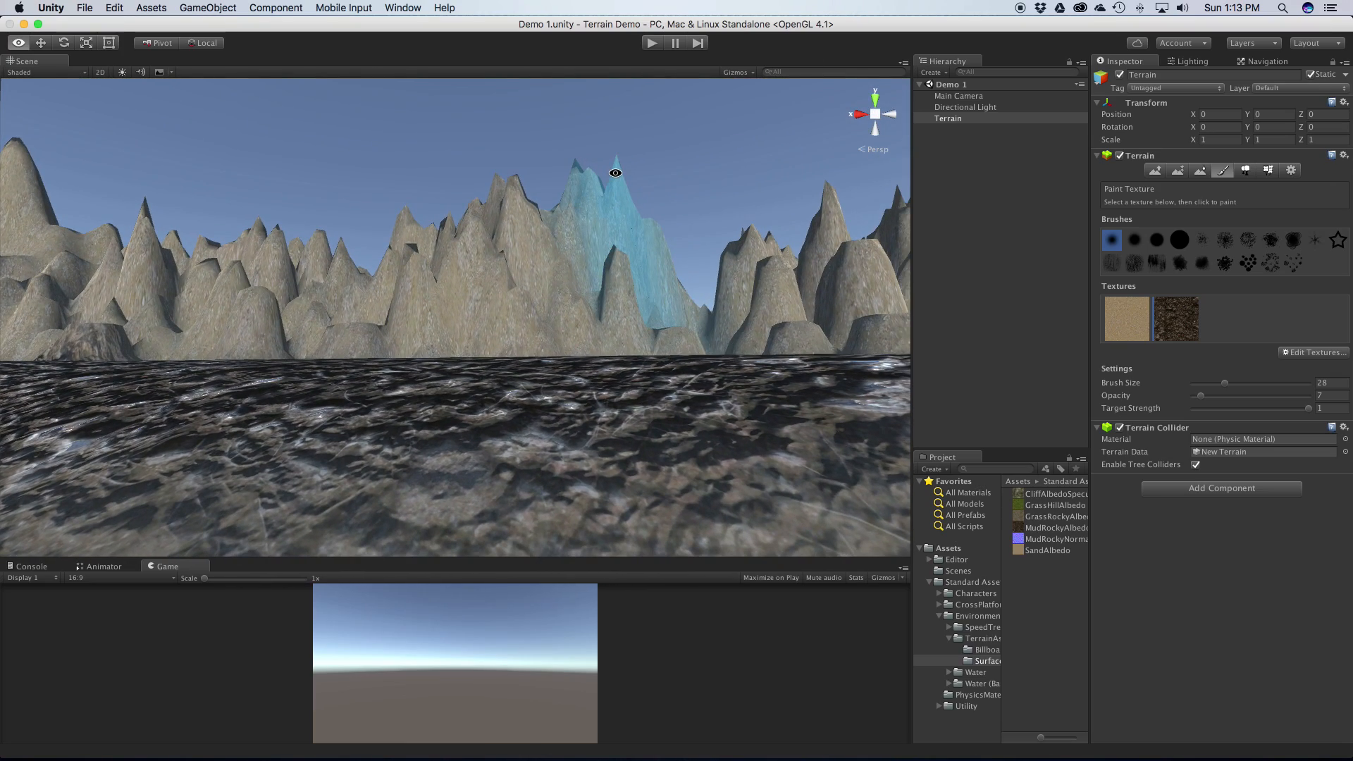
mouse_move(615, 172)
alt+mouse_down()
mouse_move(453, 377)
mouse_move(520, 272)
mouse_move(650, 274)
alt+mouse_up()
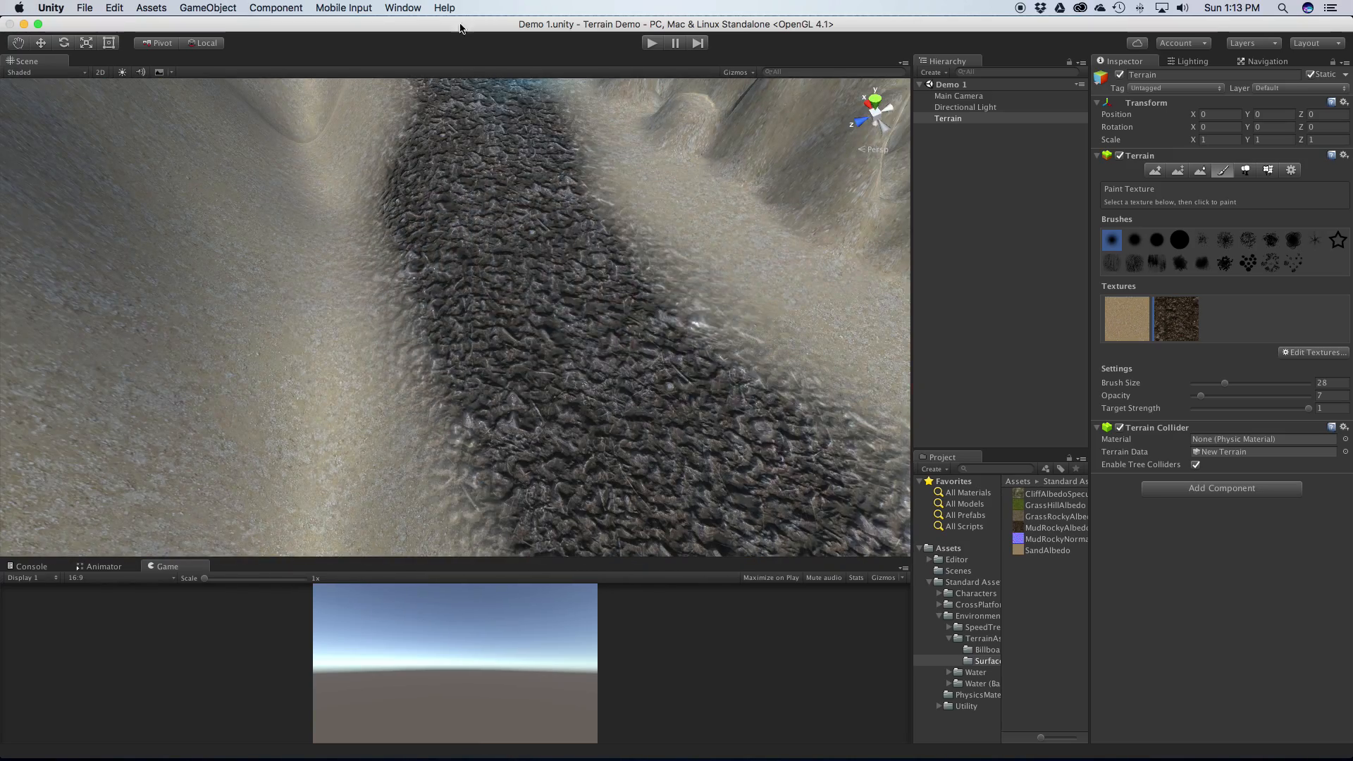
mouse_move(611, 431)
alt+mouse_down()
mouse_move(560, 352)
mouse_move(620, 254)
mouse_move(666, 213)
mouse_move(619, 373)
mouse_move(564, 369)
mouse_move(455, 317)
mouse_move(401, 323)
mouse_move(483, 450)
mouse_move(520, 387)
mouse_move(432, 457)
mouse_move(552, 263)
alt+mouse_up()
Step: Add a third terrain texture with GrassHillAlbedo as albedo and no normal map
click(1311, 352)
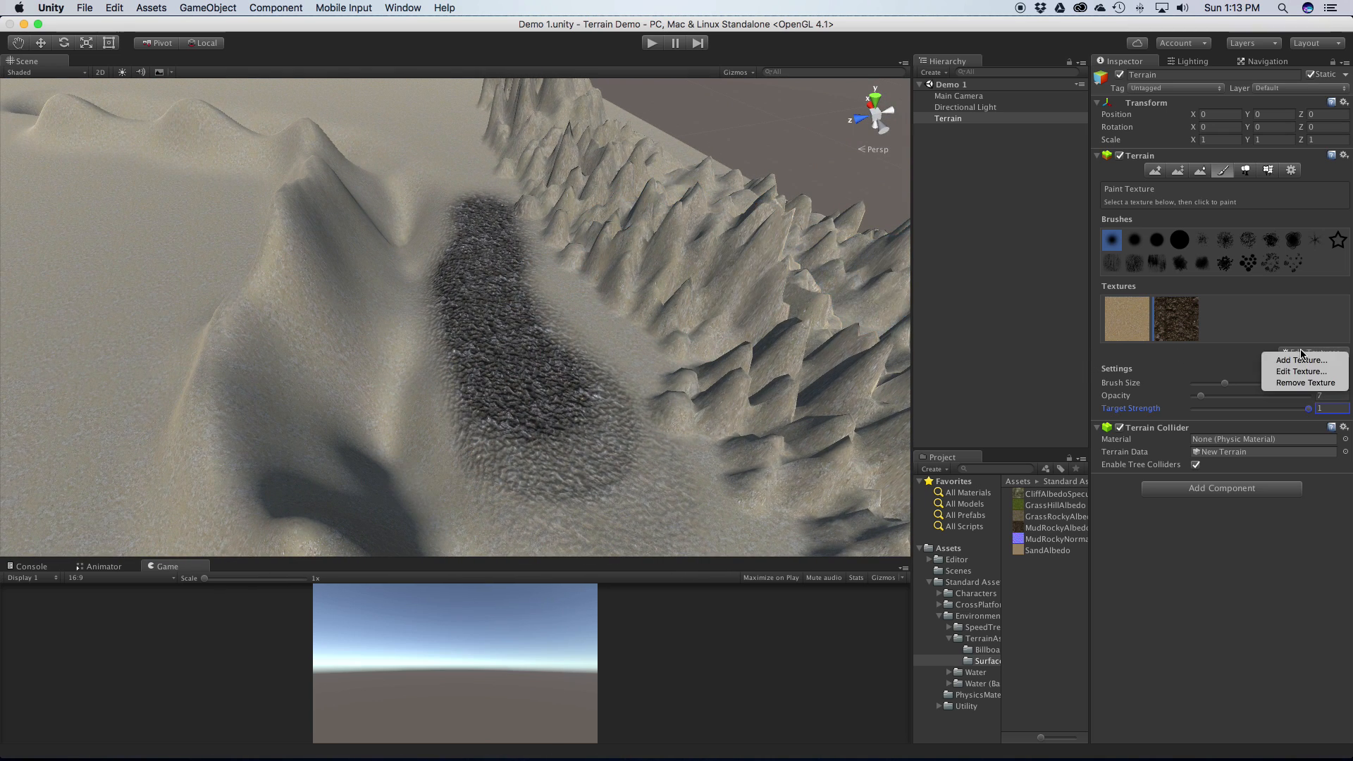
click(1301, 360)
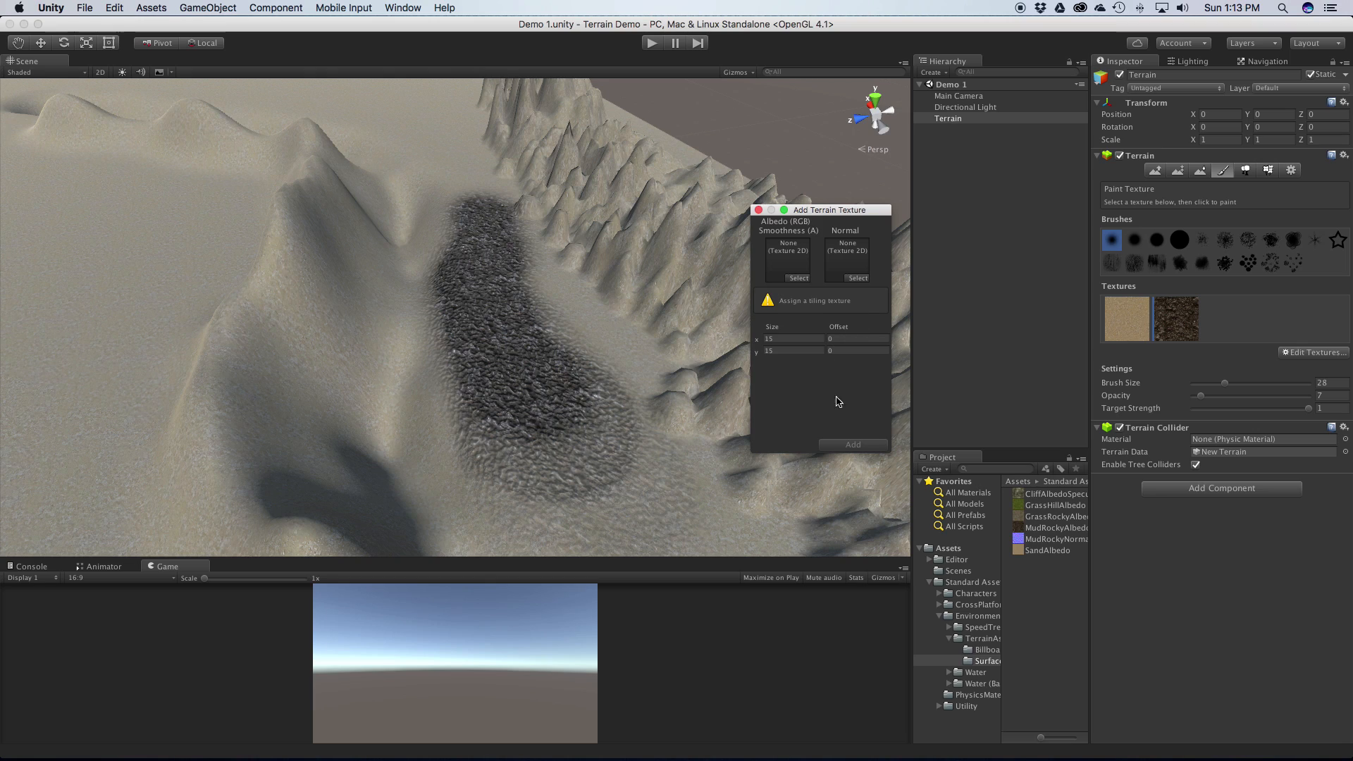
drag(1021, 508, 805, 266)
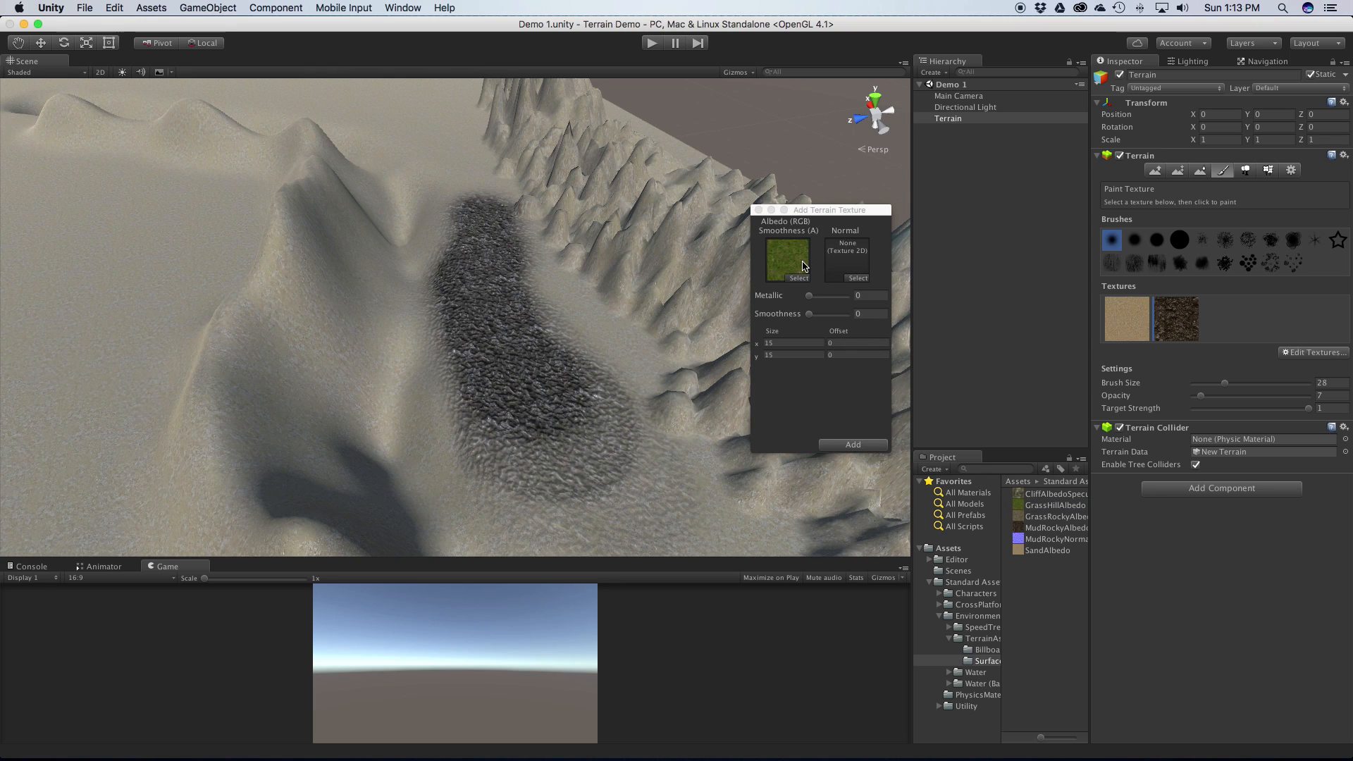
click(866, 446)
click(866, 446)
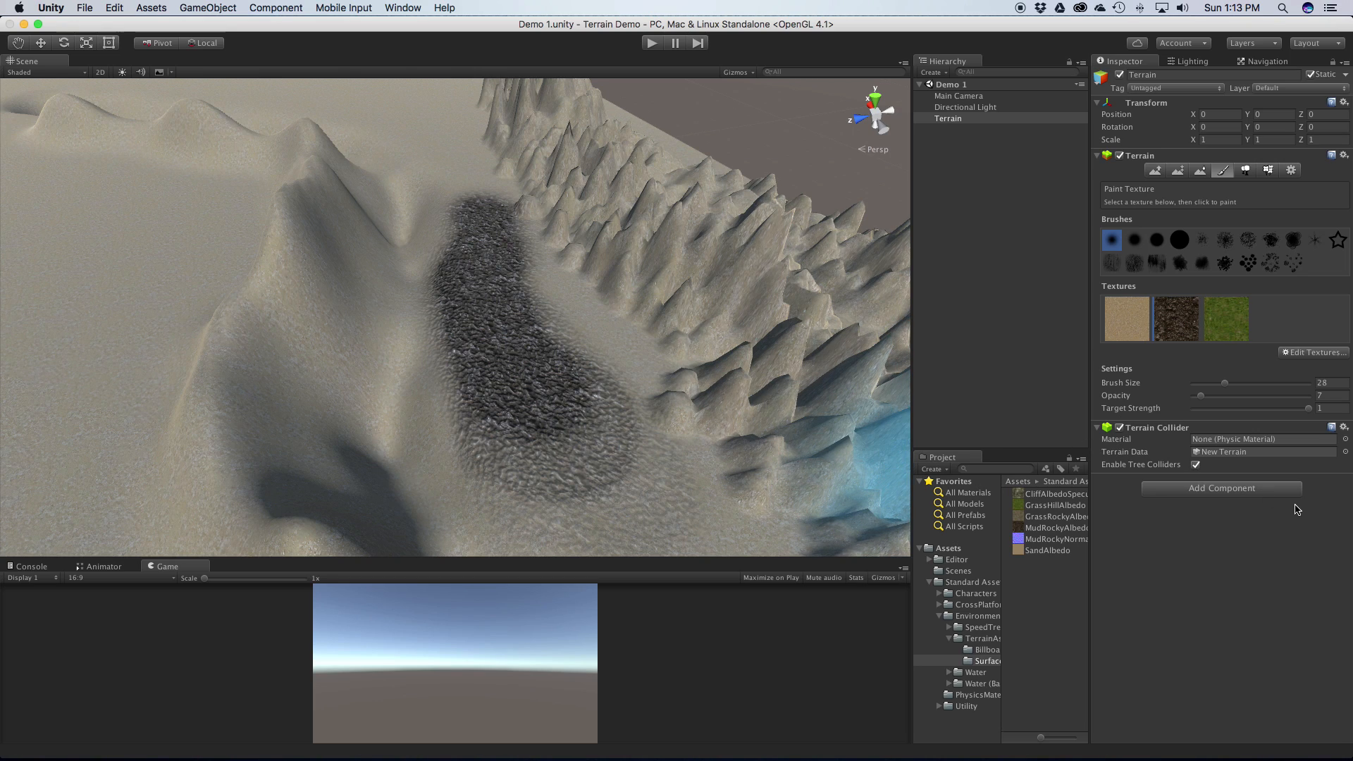
Step: Add a fourth terrain texture with GrassRockyAlbedo as albedo and no normal map
click(1314, 353)
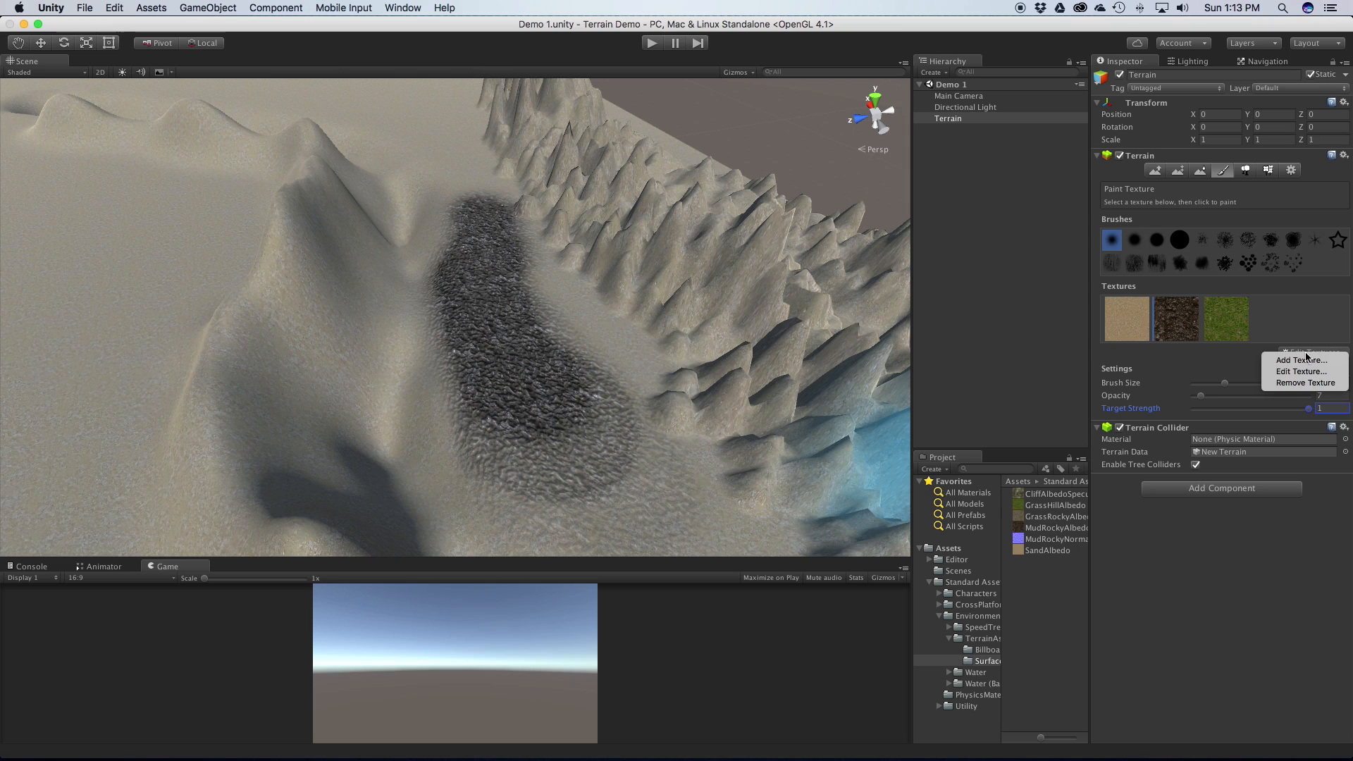
click(1301, 362)
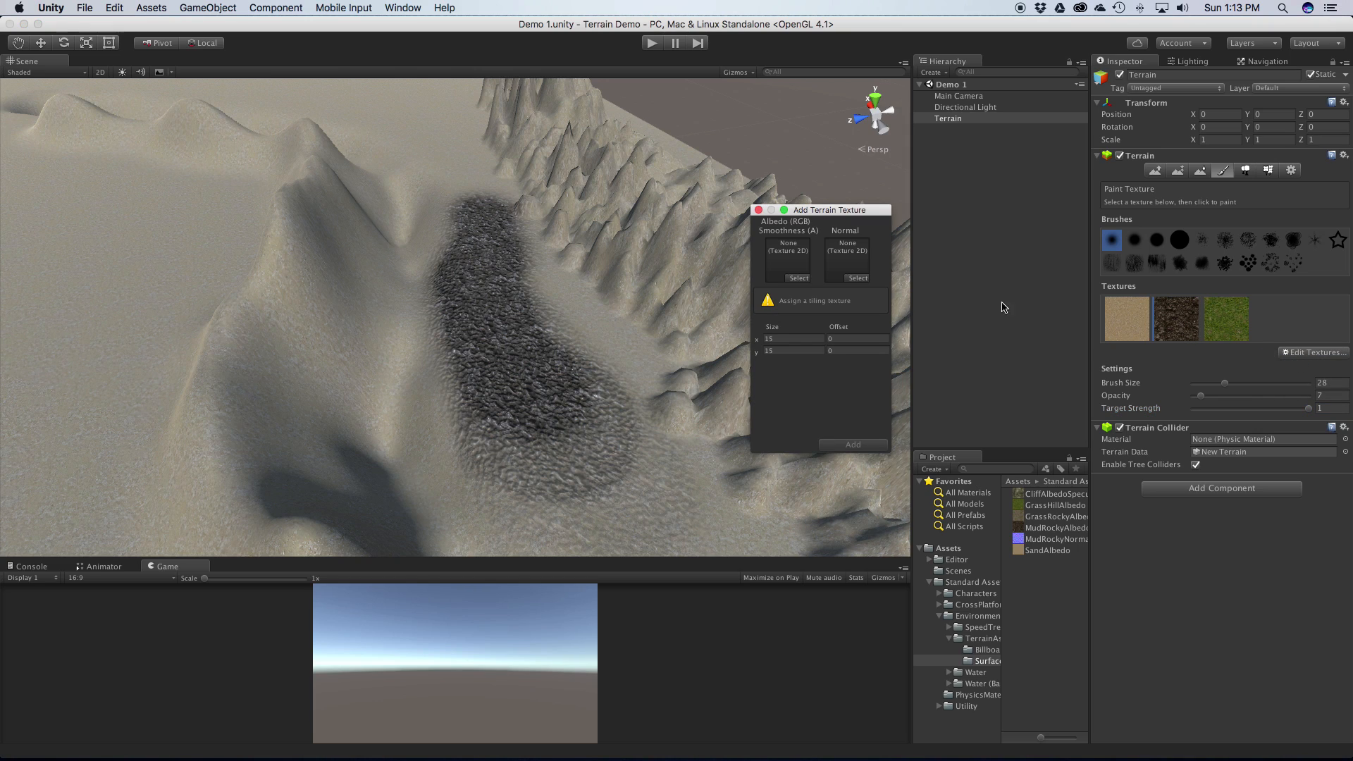
click(801, 277)
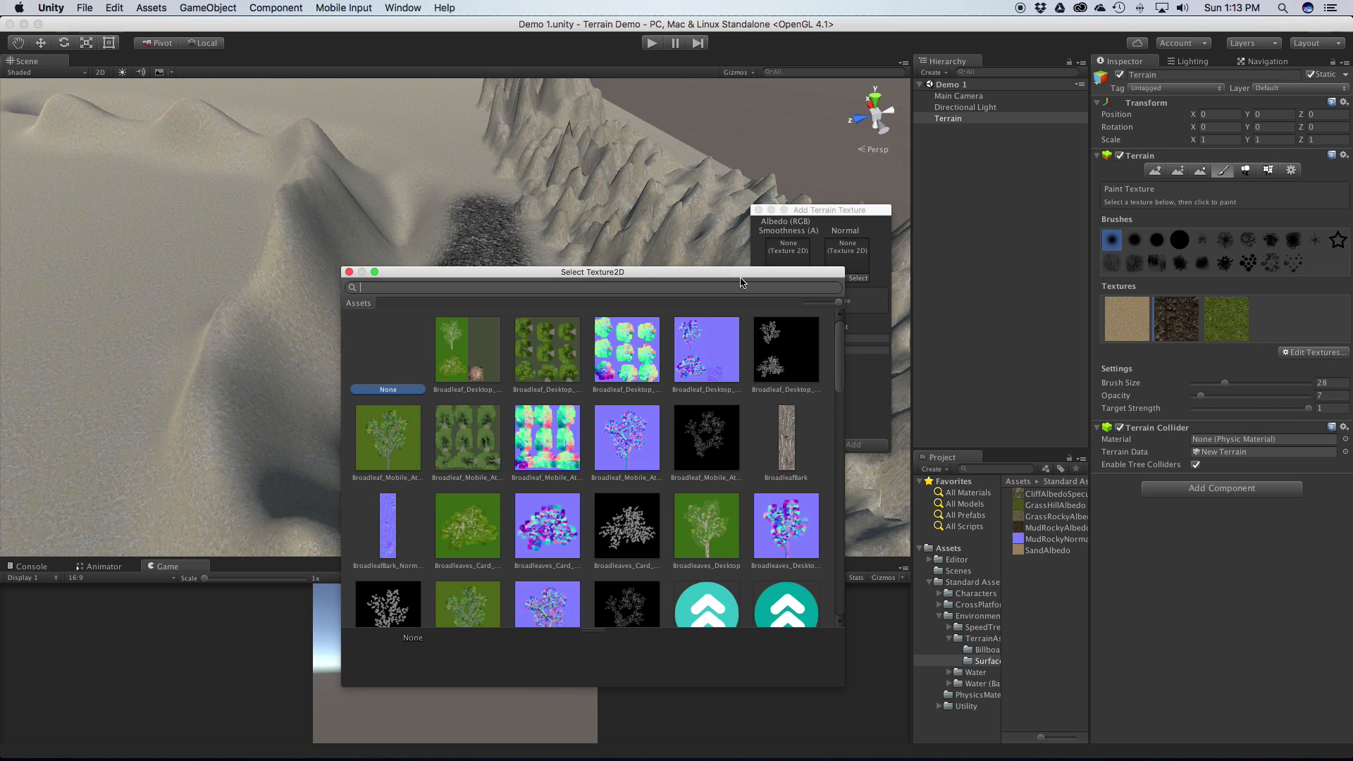
click(349, 272)
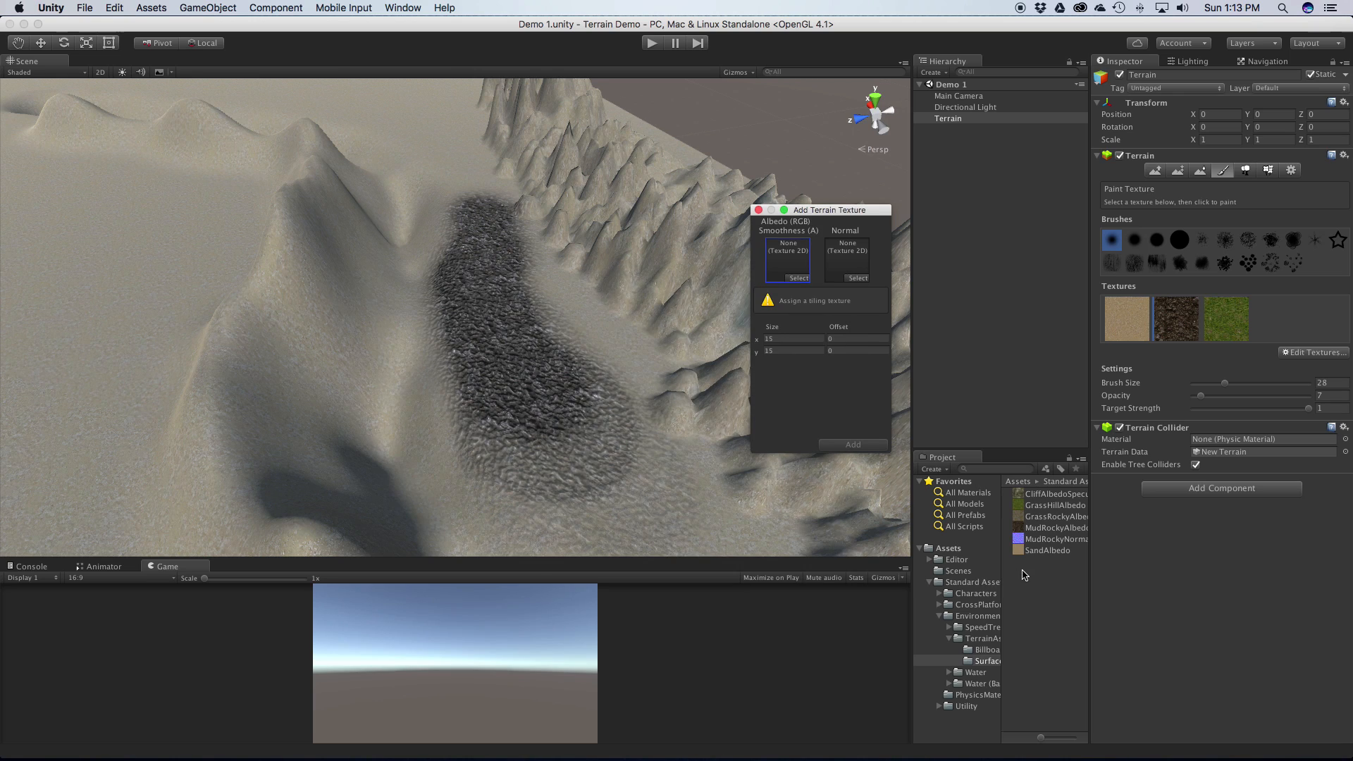
drag(1057, 517, 795, 275)
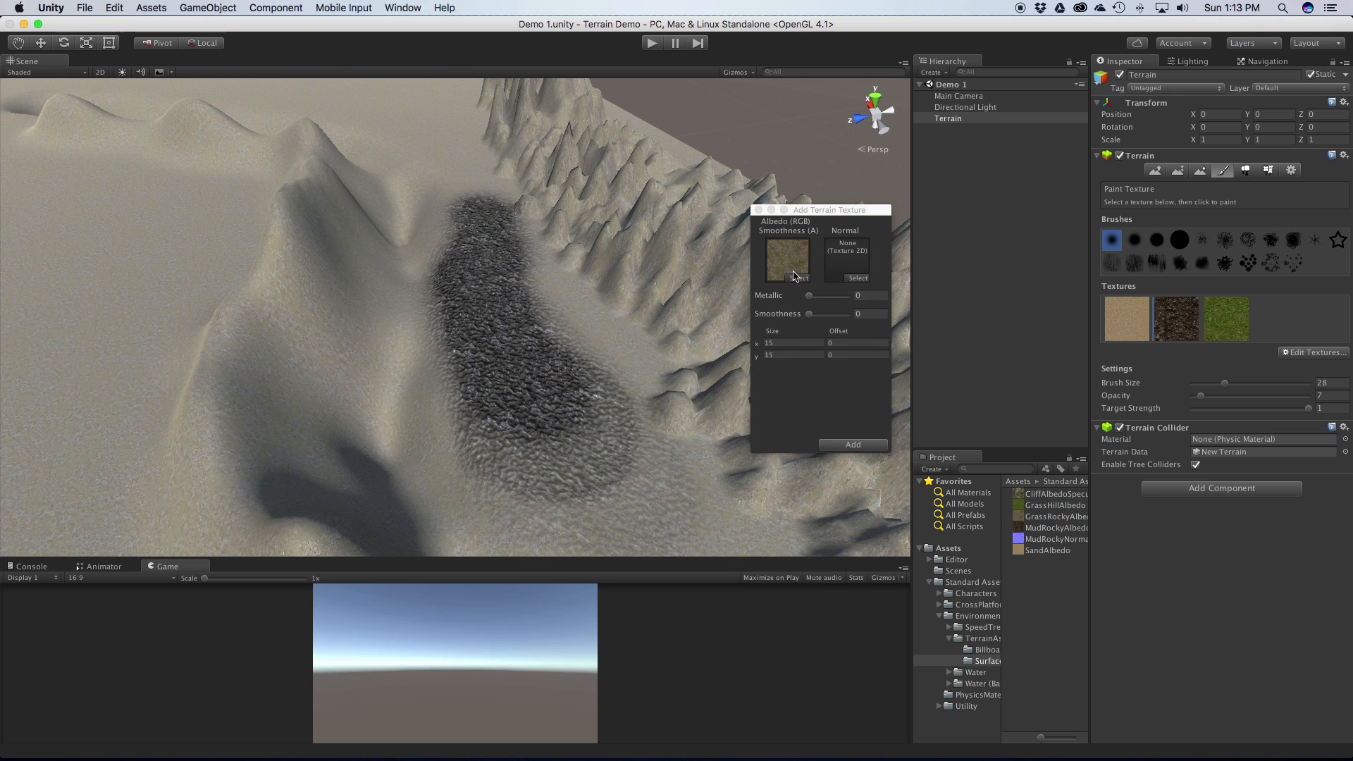
click(877, 445)
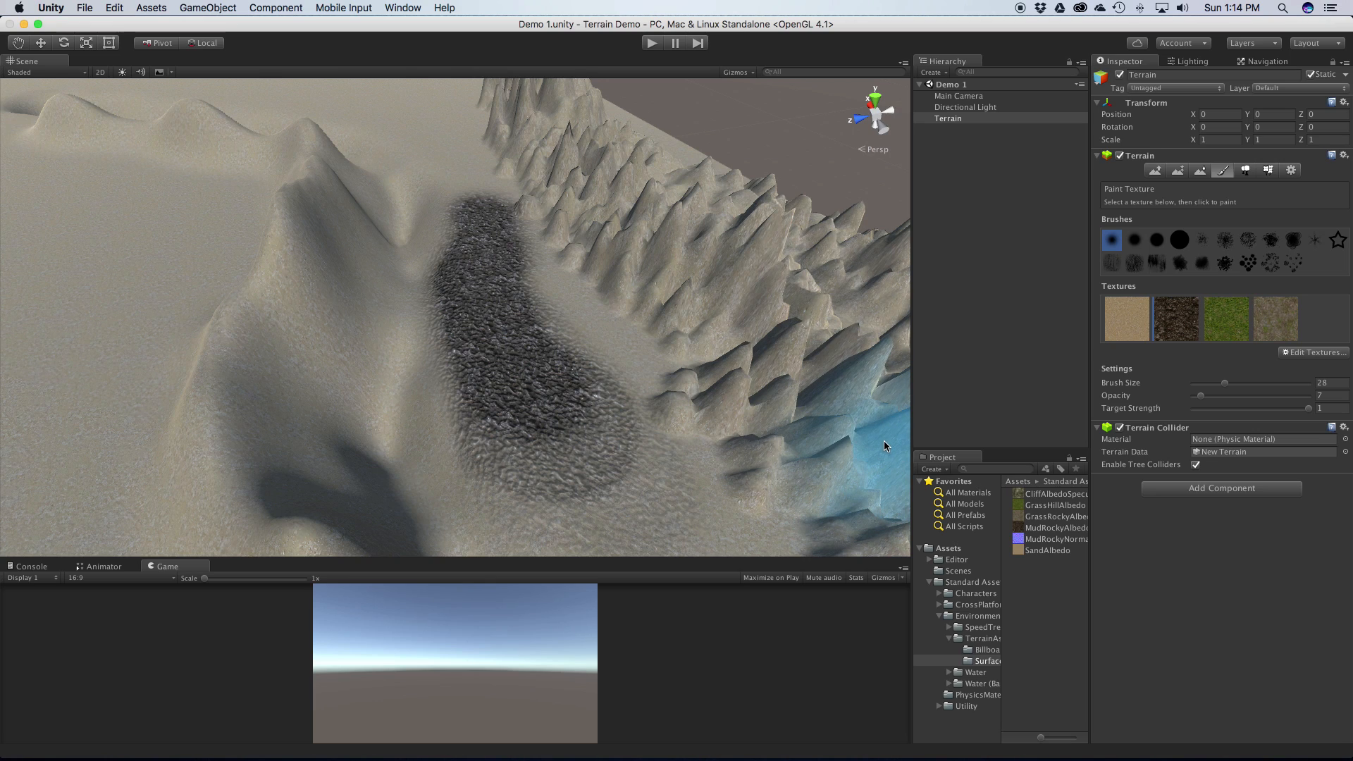
Step: Paint the grass hill texture over the flat sand on the ridge's side facing away from the peaks, raising the brush size to 66
scroll(213, 226, up, 3)
scroll(197, 232, down, 5)
alt+drag(197, 237, 346, 212)
click(1309, 408)
click(1229, 329)
drag(315, 229, 380, 235)
drag(1227, 387, 1269, 384)
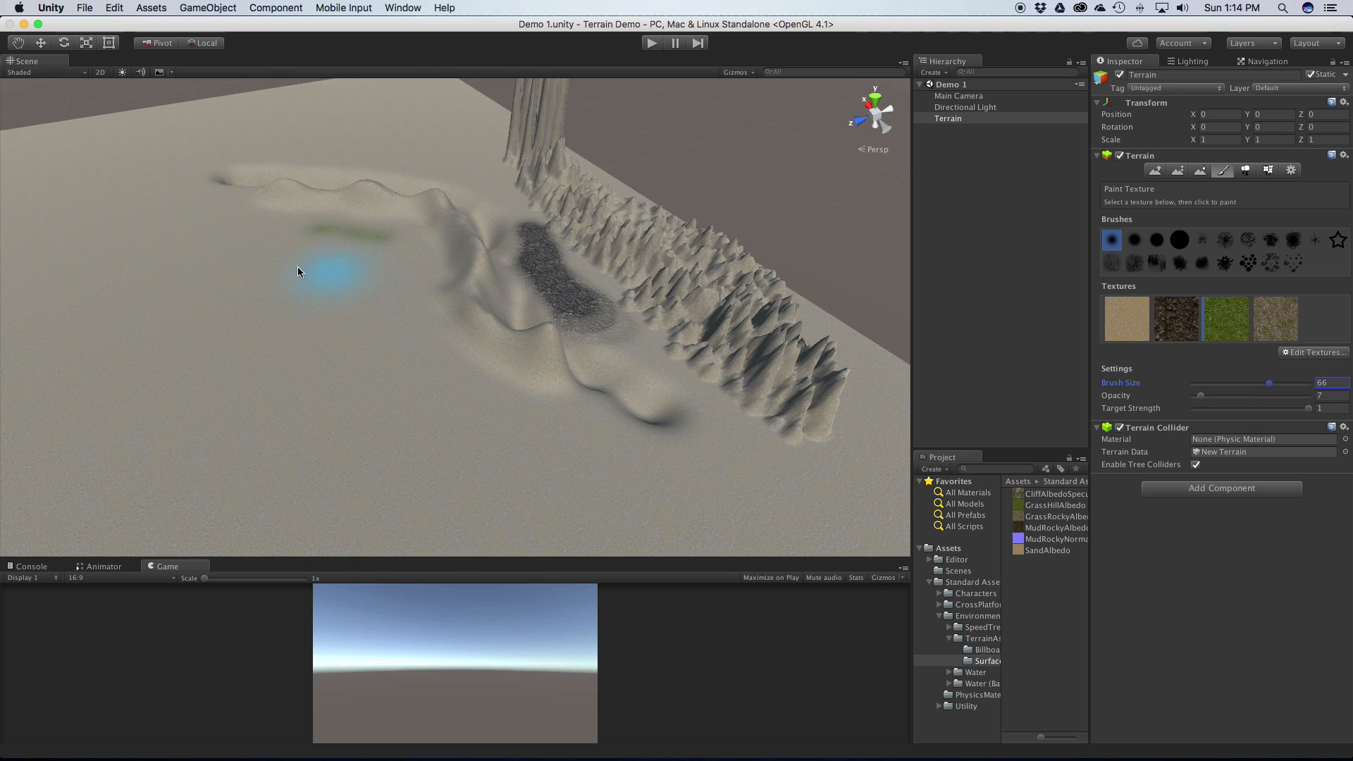
drag(268, 227, 295, 217)
mouse_move(424, 247)
mouse_down()
mouse_move(423, 293)
mouse_move(462, 408)
mouse_move(559, 423)
mouse_move(418, 341)
mouse_move(358, 239)
mouse_move(434, 419)
mouse_move(314, 293)
mouse_move(432, 482)
mouse_move(230, 219)
mouse_move(363, 470)
mouse_move(251, 276)
mouse_move(169, 203)
mouse_move(242, 211)
mouse_move(272, 387)
mouse_move(308, 340)
mouse_up()
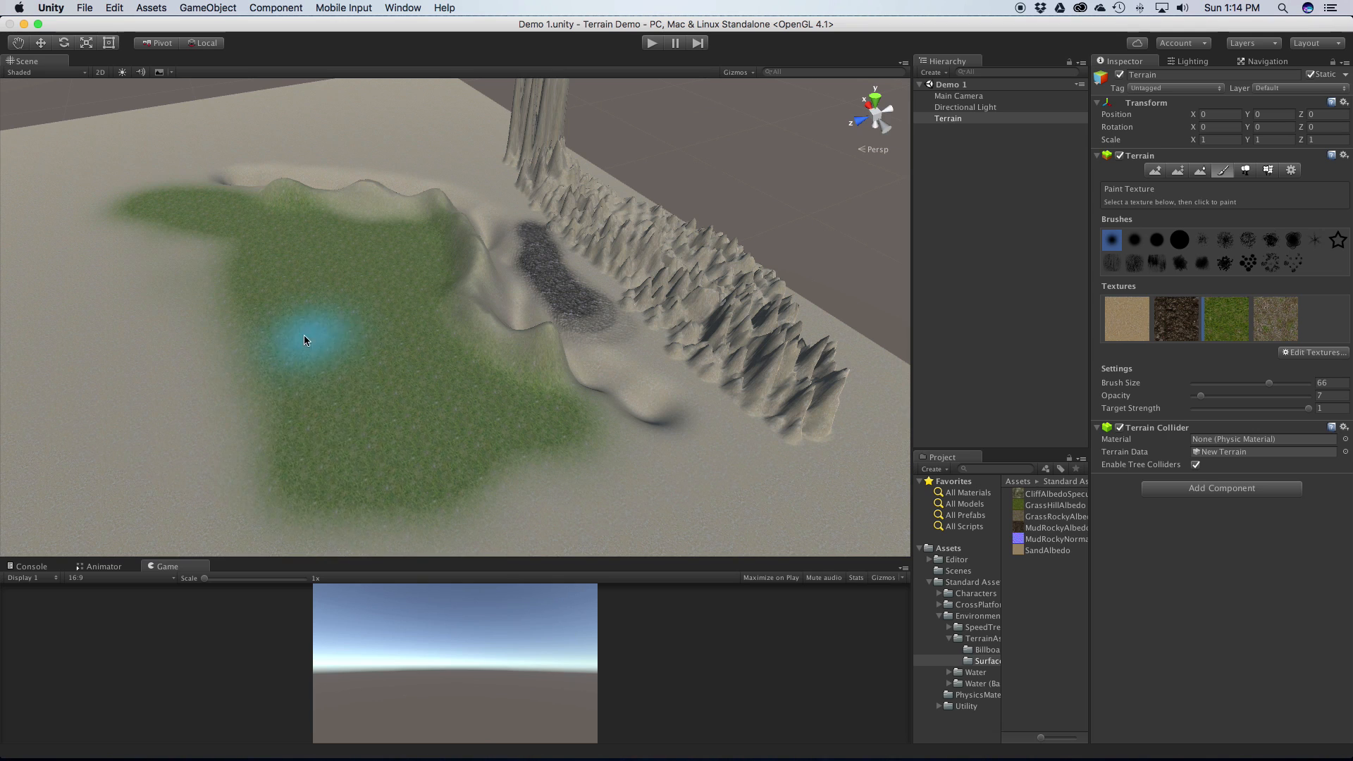
Step: Paint the grass rocky texture onto the ridge's far slopes with brush size 36, opacity 4 and target strength 0.811
scroll(307, 338, up, 5)
scroll(308, 336, down, 4)
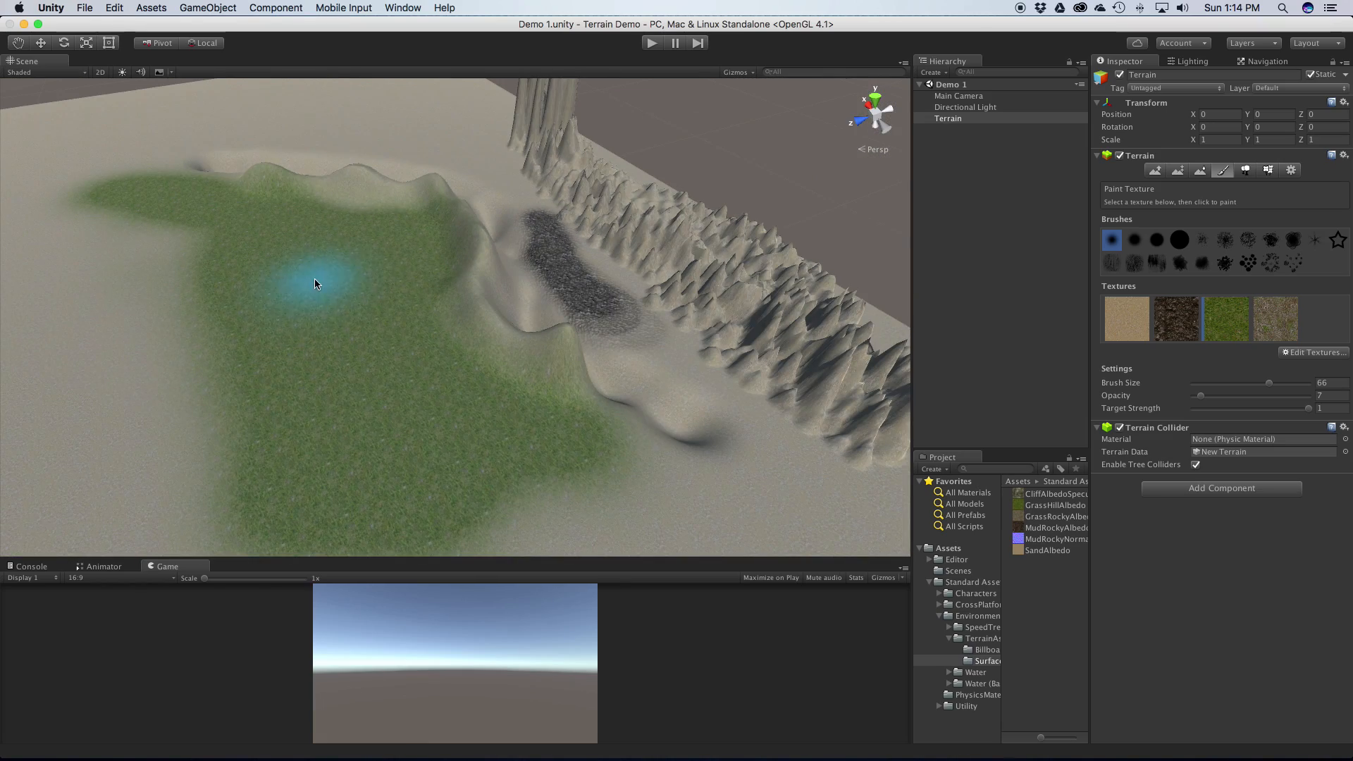
scroll(416, 302, up, 5)
middle_drag(348, 221, 604, 491)
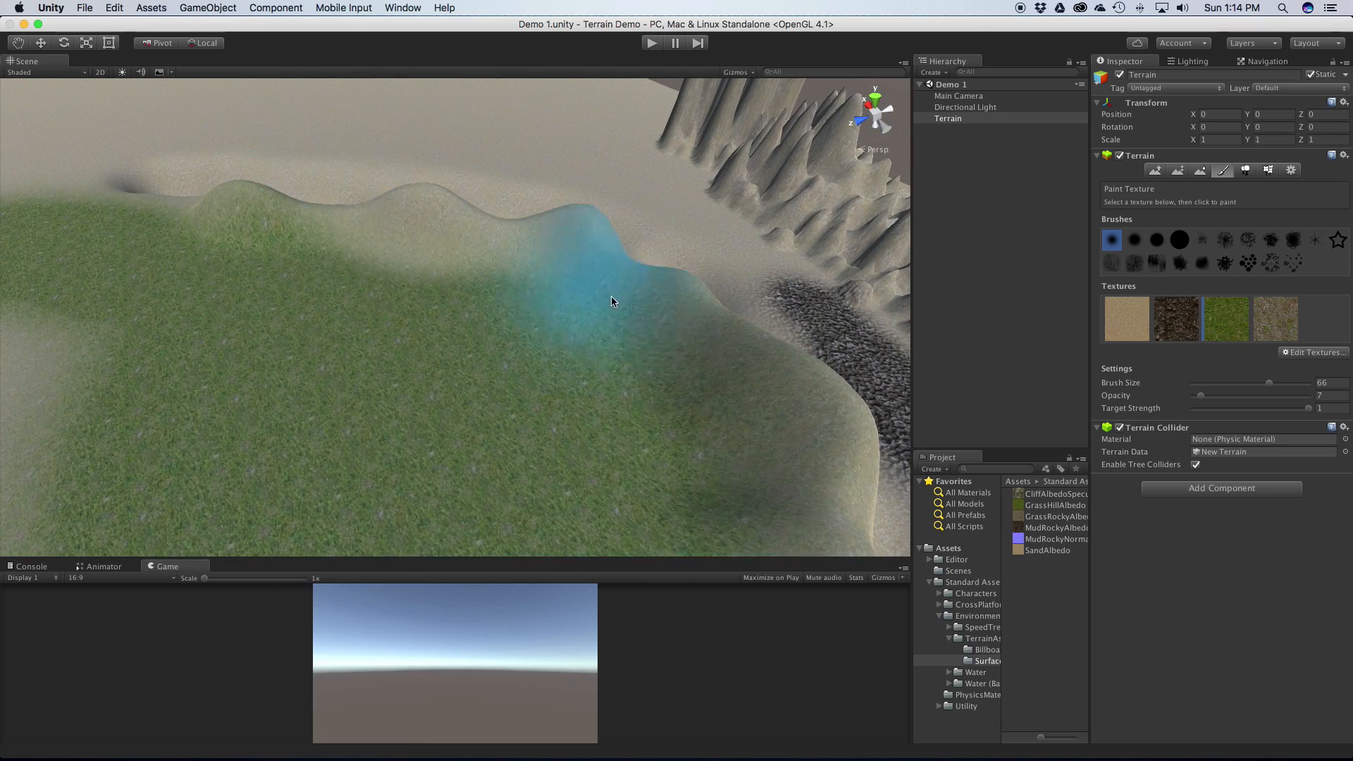
middle_drag(468, 404, 375, 224)
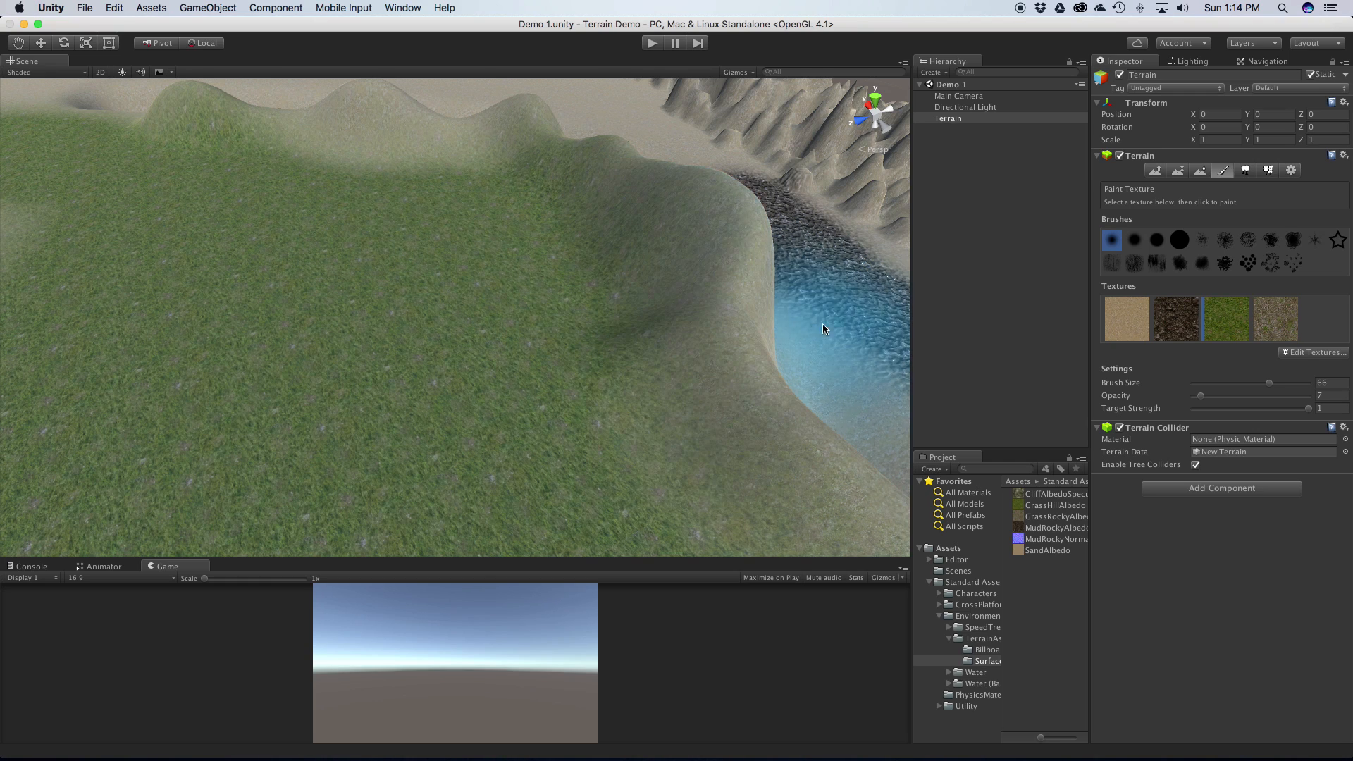
click(1288, 326)
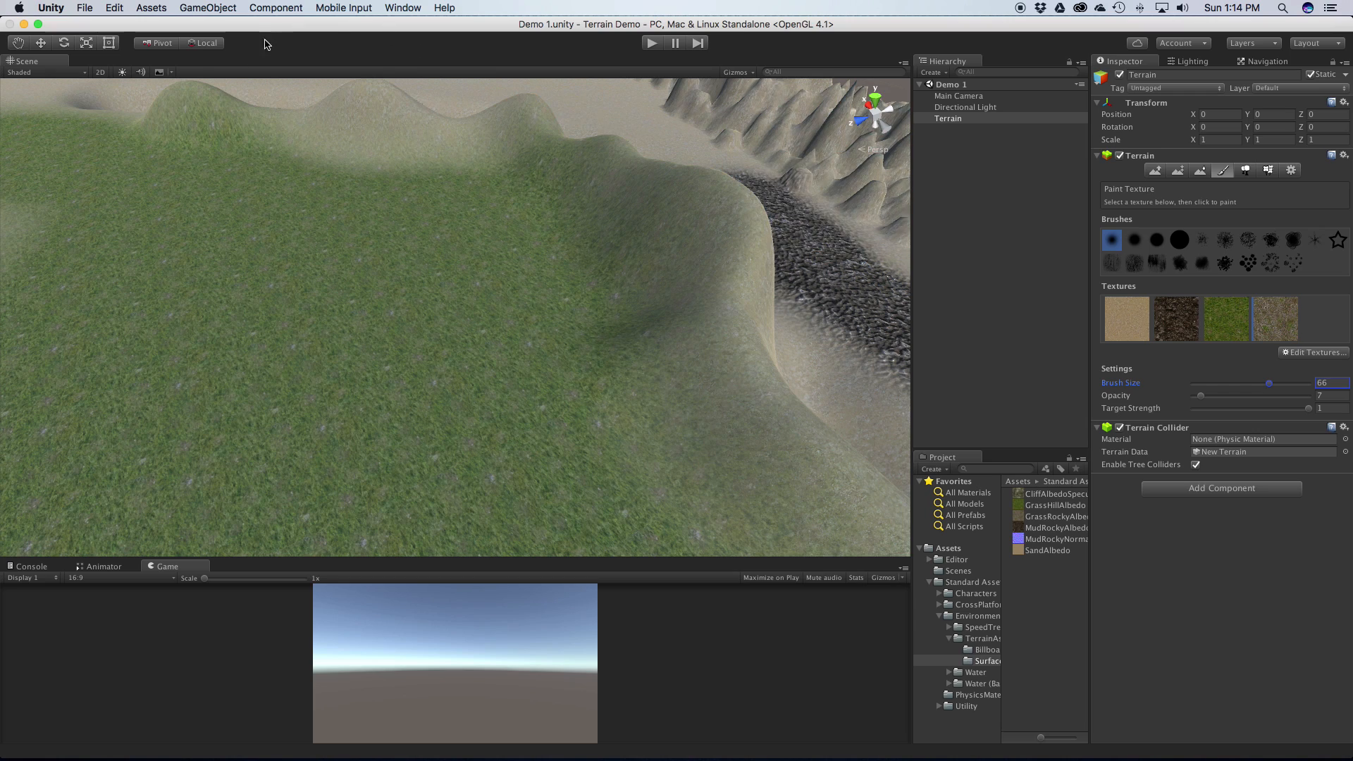
drag(1274, 388, 1234, 387)
drag(1308, 414, 1286, 417)
drag(1206, 399, 1201, 400)
click(188, 99)
mouse_move(325, 111)
mouse_down()
mouse_move(492, 131)
mouse_move(291, 127)
mouse_up()
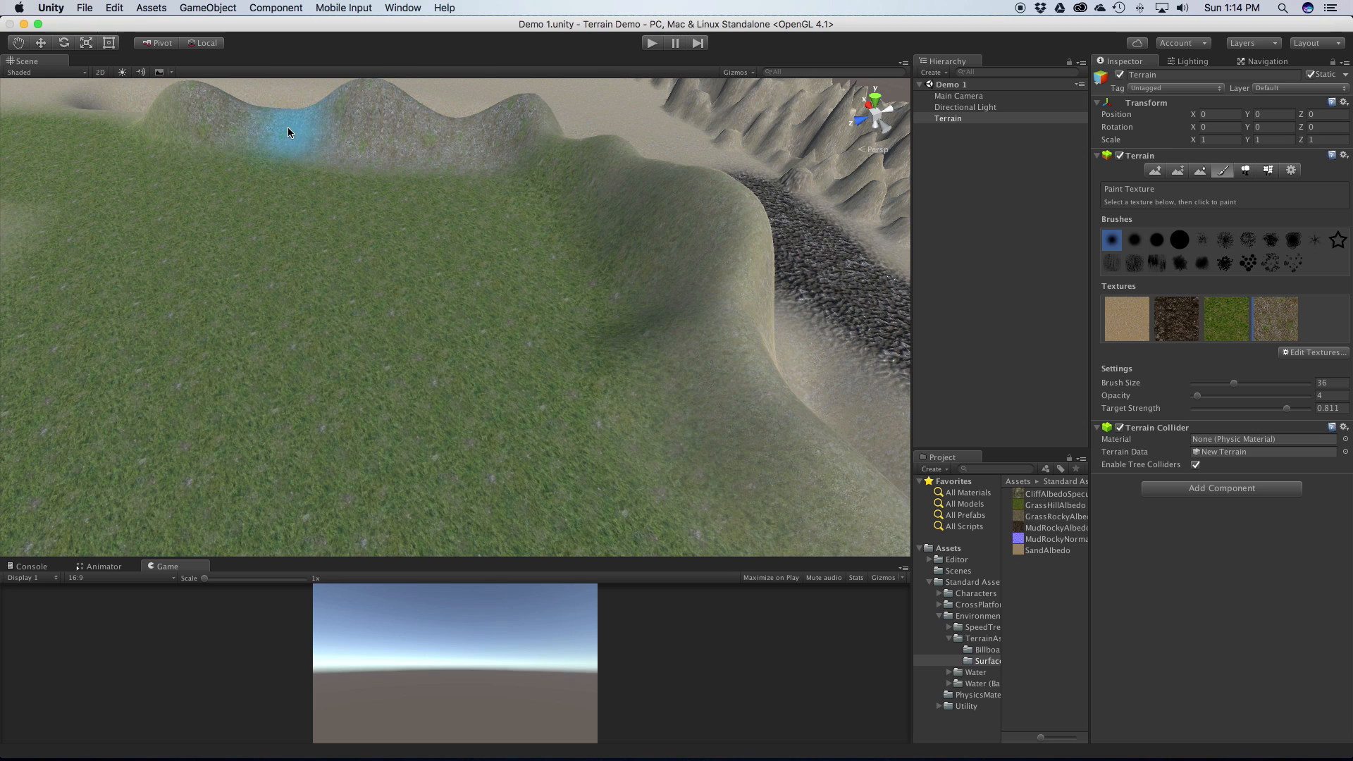
Step: Extend the grass rocky texture along the ridge's curved slope beside the mud path and fill the remaining gaps above the grass
mouse_move(536, 130)
mouse_down()
mouse_move(700, 205)
mouse_move(730, 303)
mouse_move(780, 369)
mouse_move(733, 141)
mouse_move(616, 229)
mouse_up()
mouse_move(713, 248)
alt+mouse_down()
mouse_move(637, 205)
mouse_move(517, 175)
mouse_move(847, 217)
mouse_move(809, 239)
alt+mouse_up()
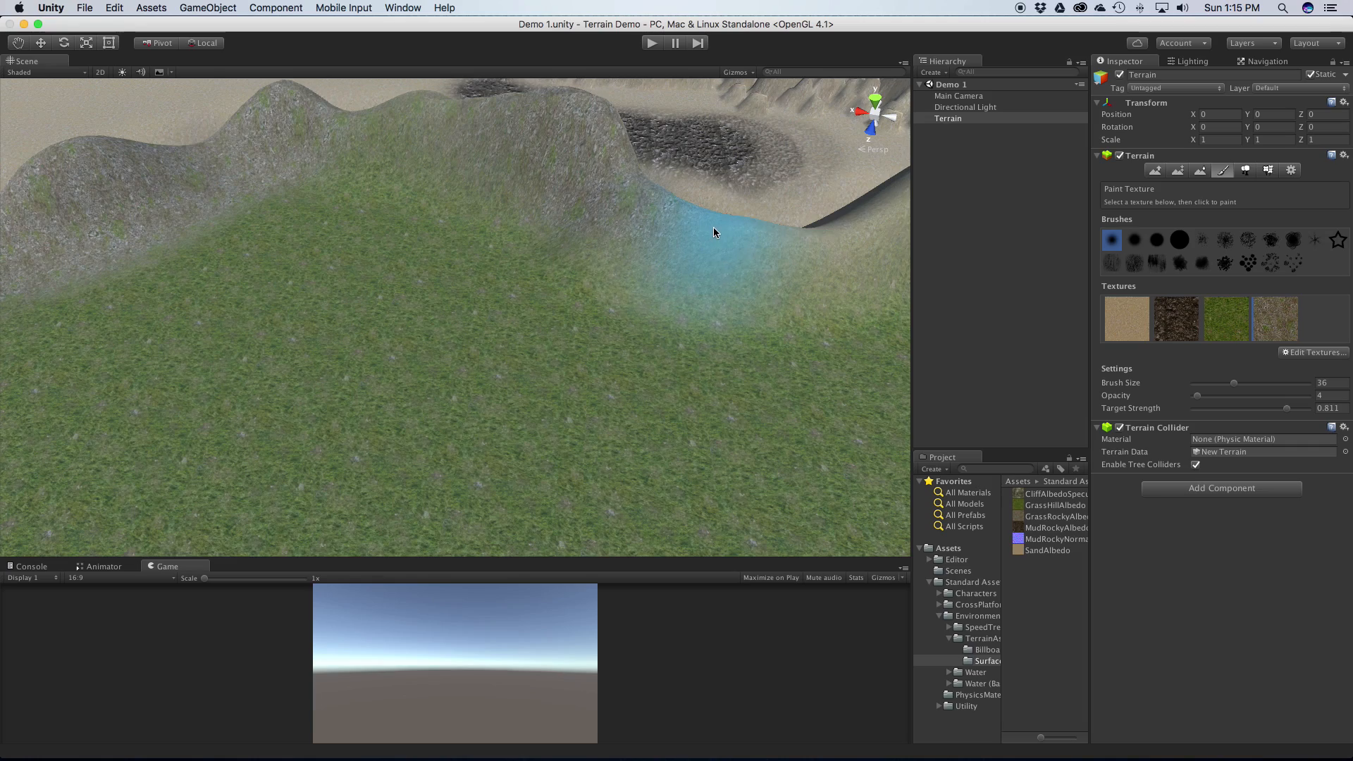
mouse_move(430, 157)
mouse_down()
mouse_move(195, 167)
mouse_move(184, 197)
mouse_up()
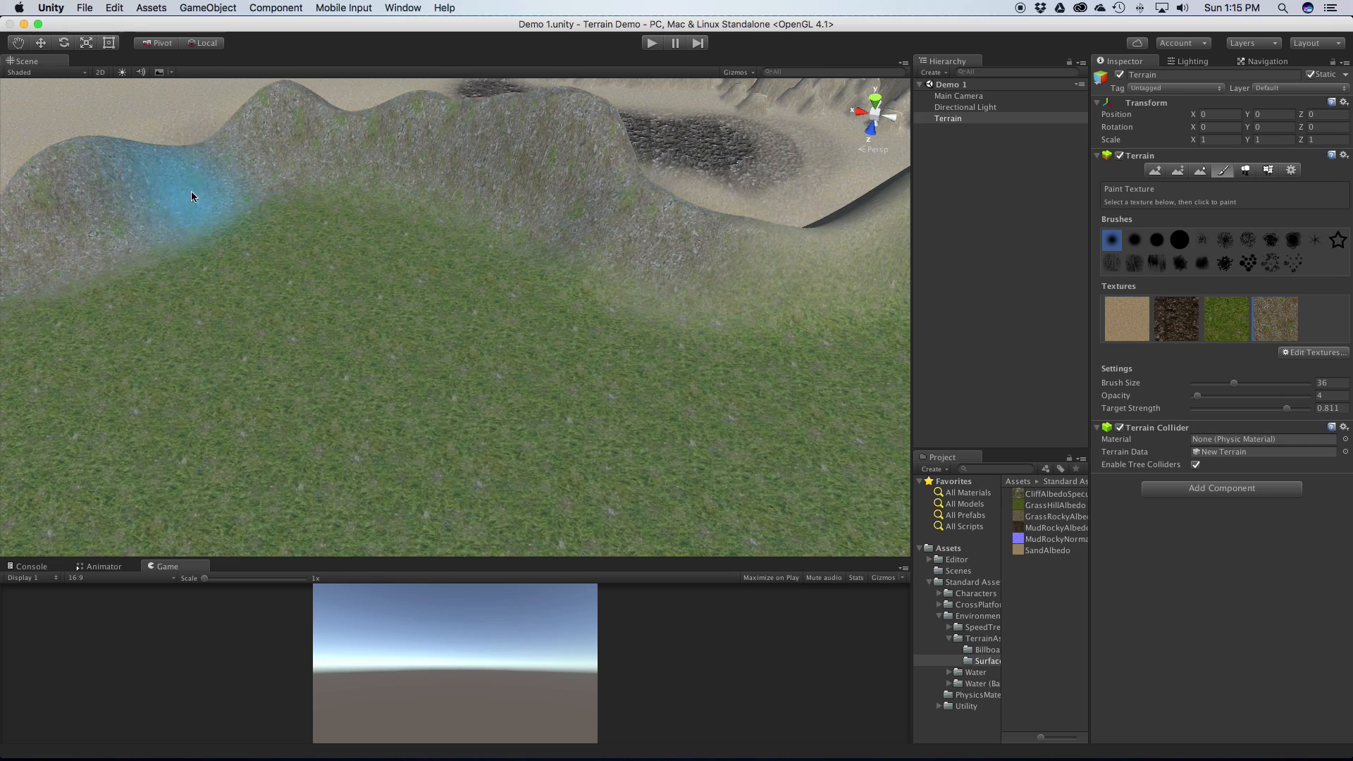
scroll(154, 197, up, 5)
scroll(154, 197, down, 7)
alt+drag(490, 353, 238, 396)
alt+drag(296, 341, 404, 362)
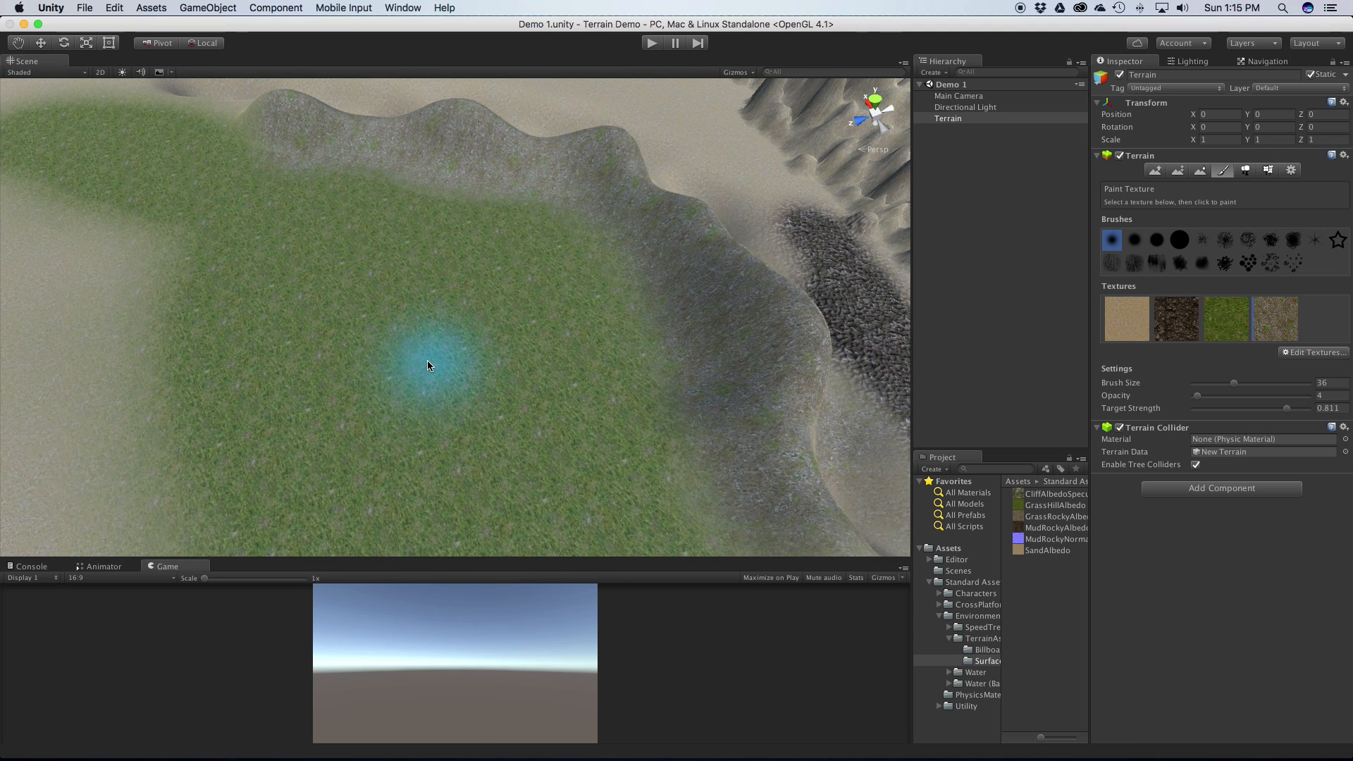
Step: Switch the Terrain to Place Trees and add the Broadleaf_Desktop prefab as its first tree, keeping bend factor 0
click(1245, 171)
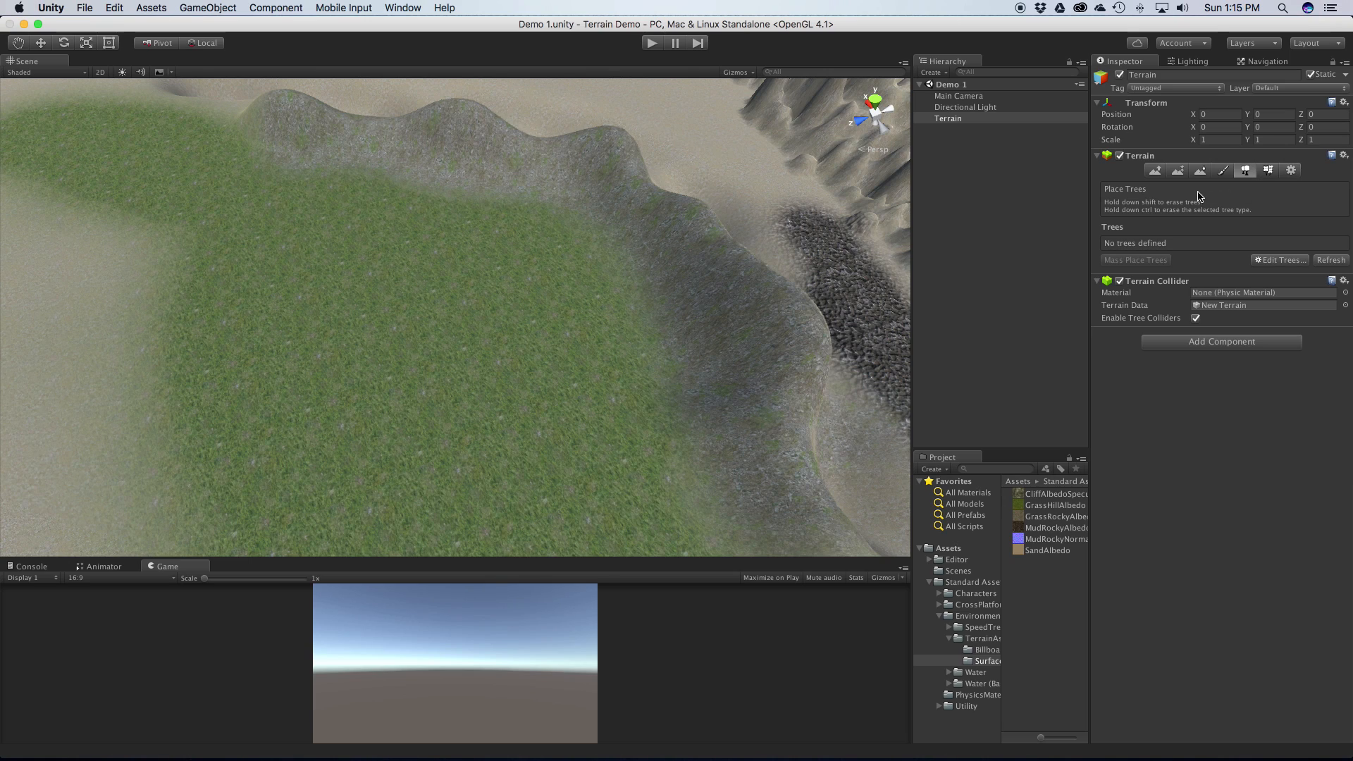
click(1287, 260)
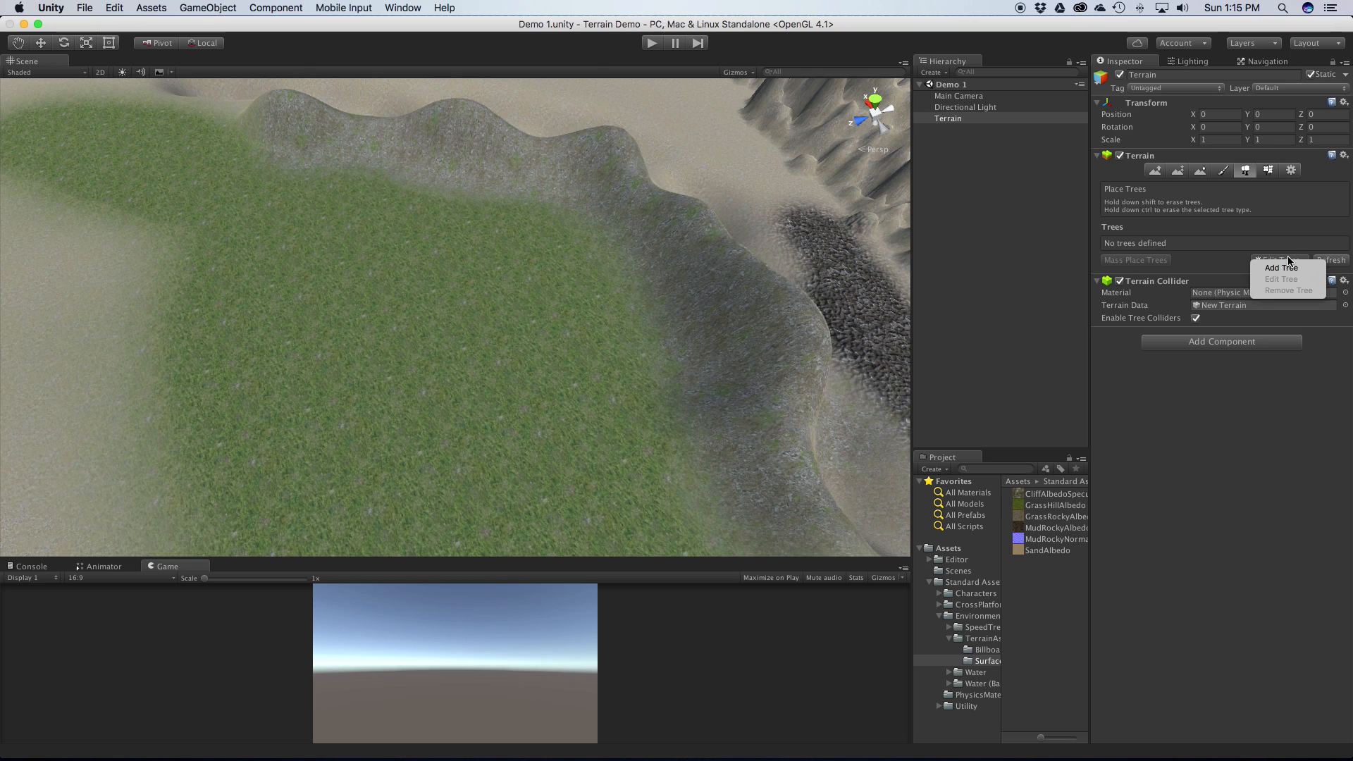
click(1292, 267)
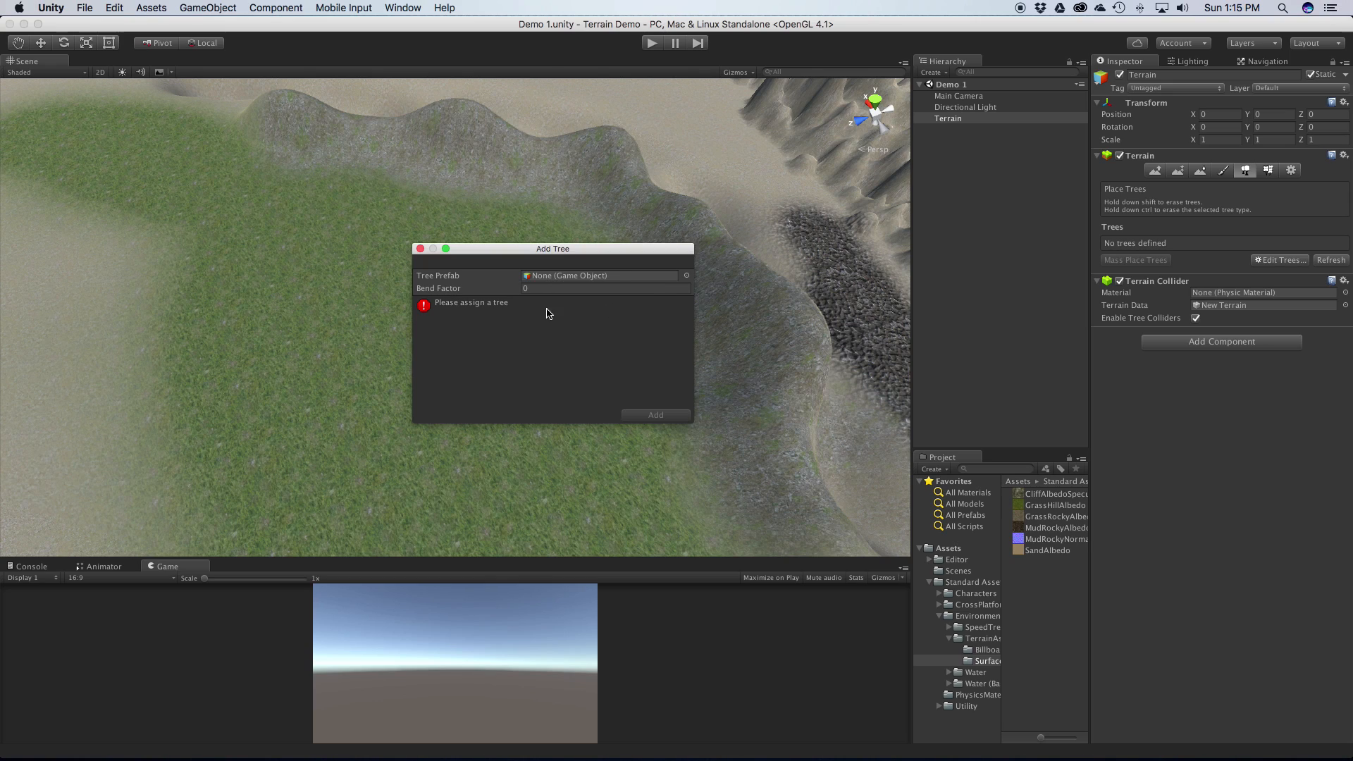
click(686, 276)
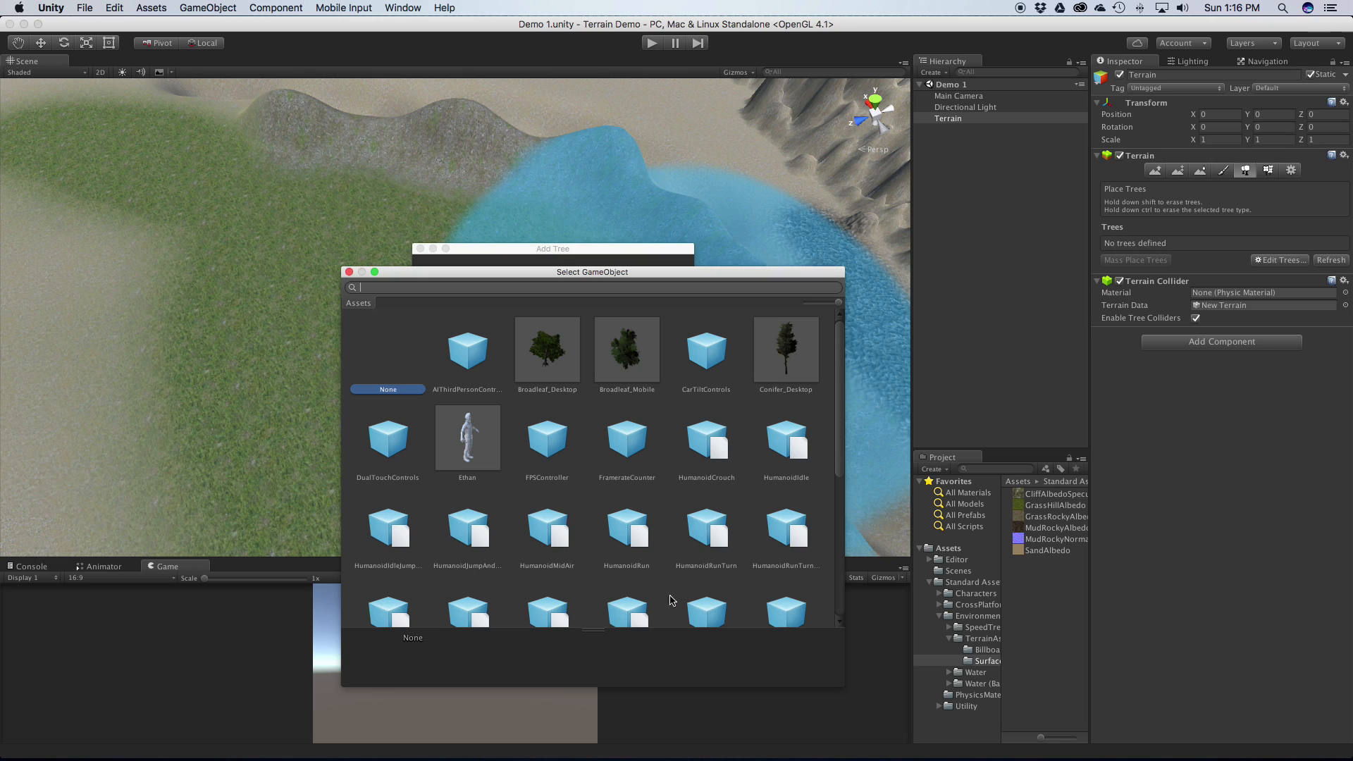
click(349, 272)
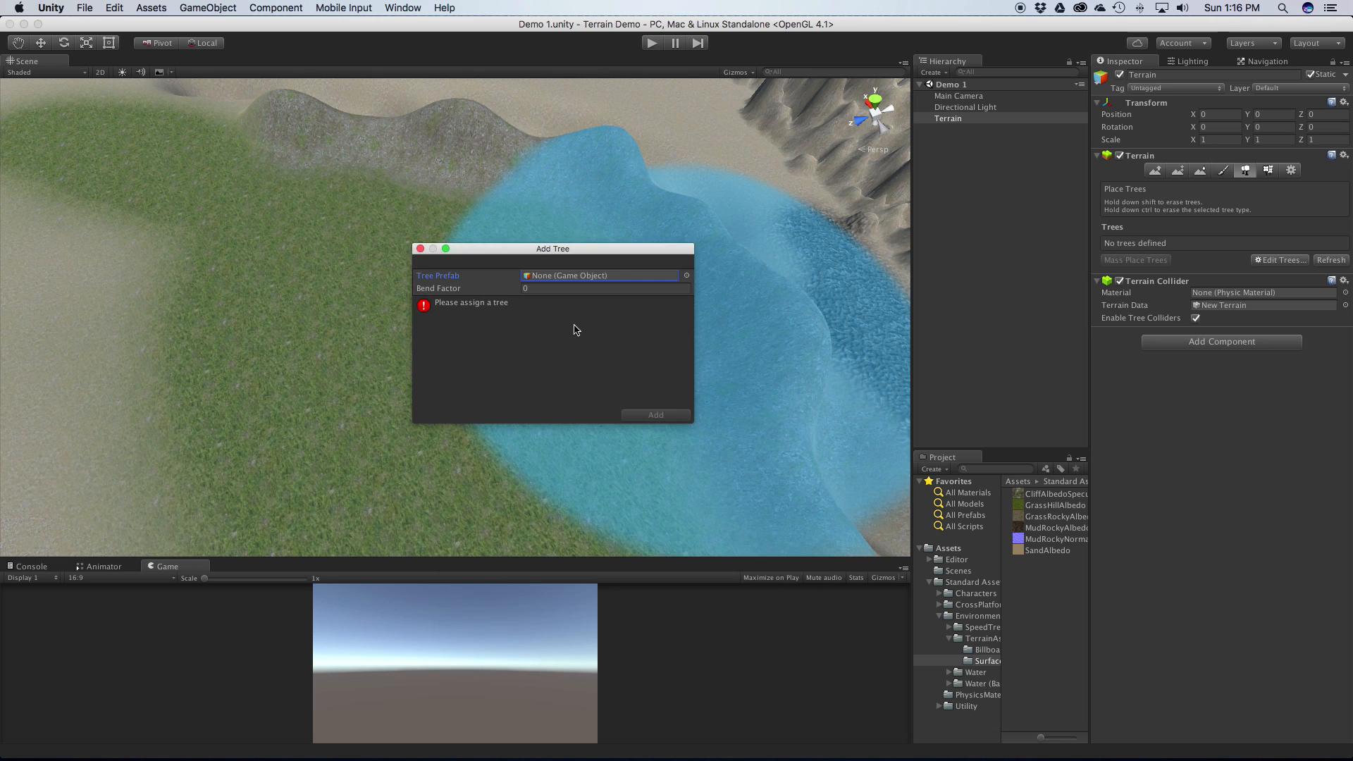
click(985, 628)
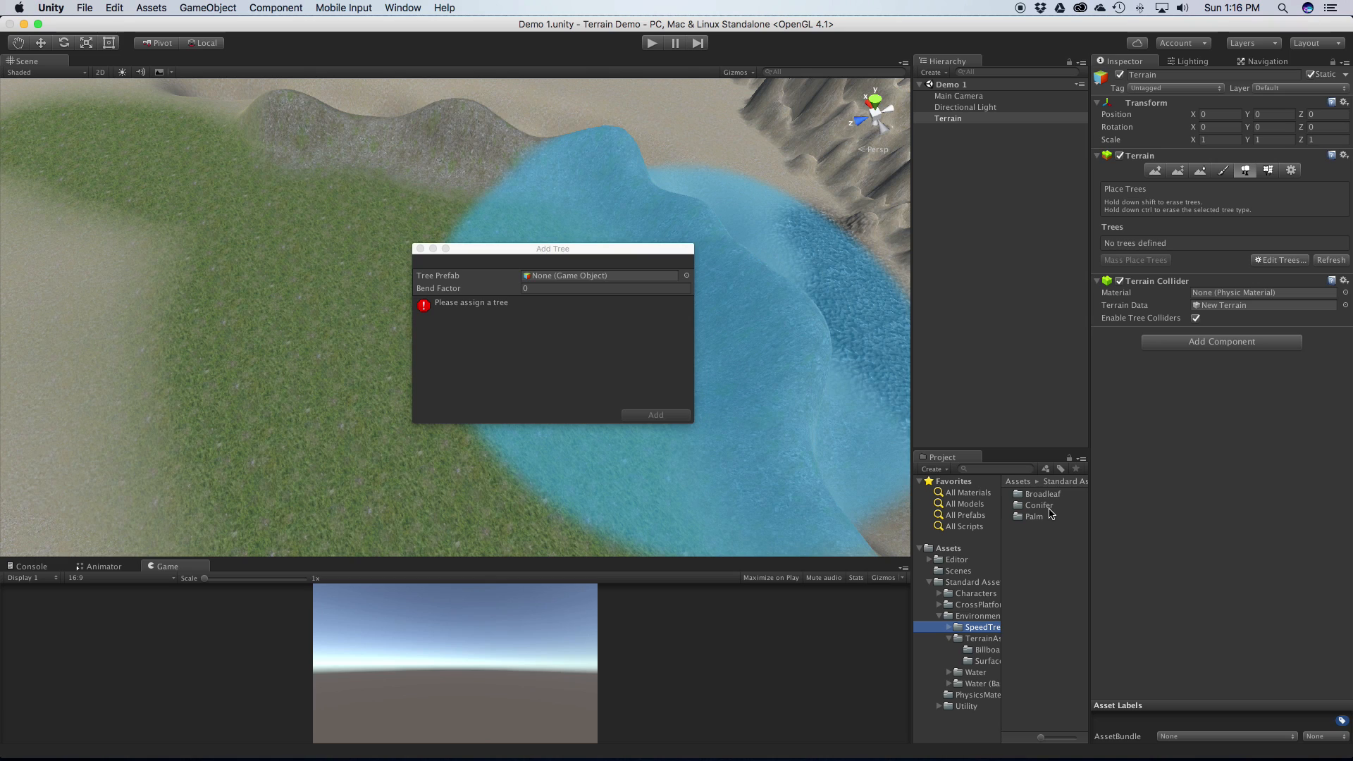
click(686, 275)
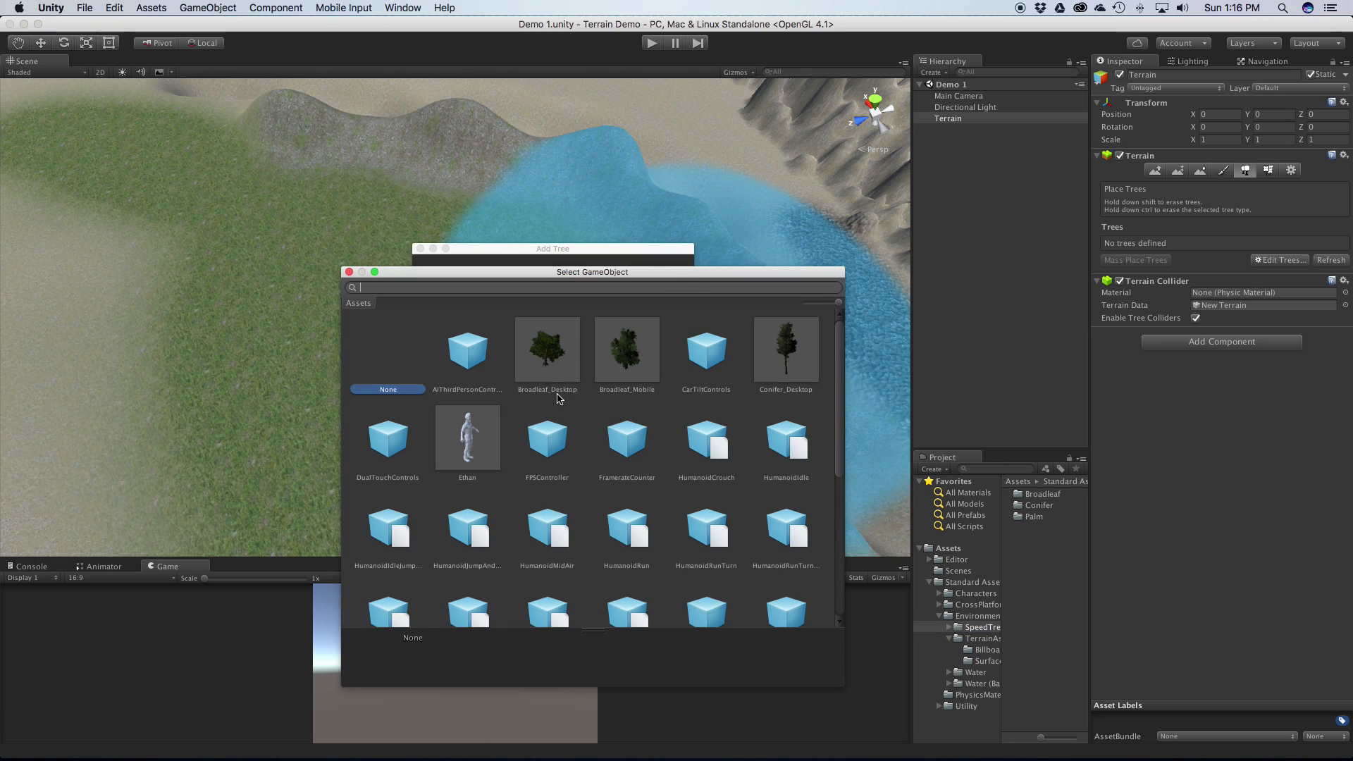
double_click(557, 363)
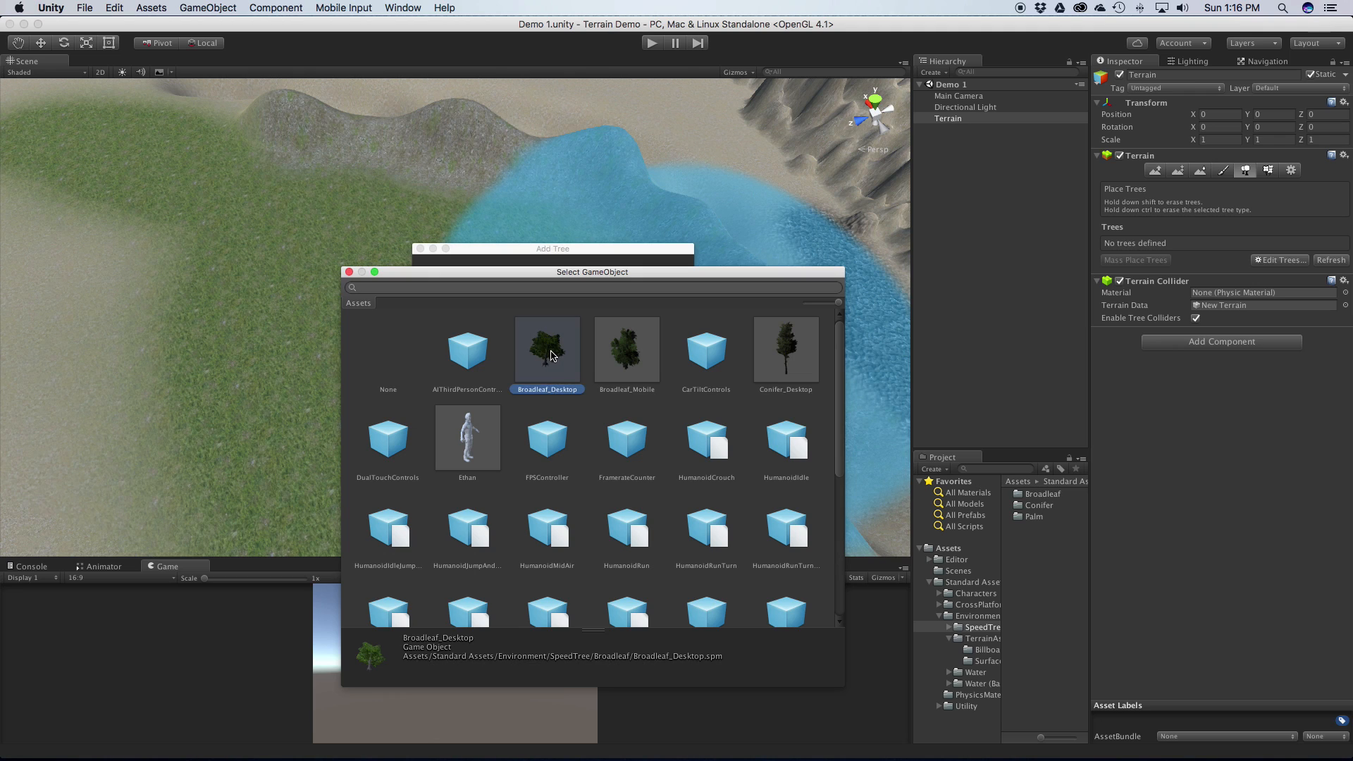
click(681, 416)
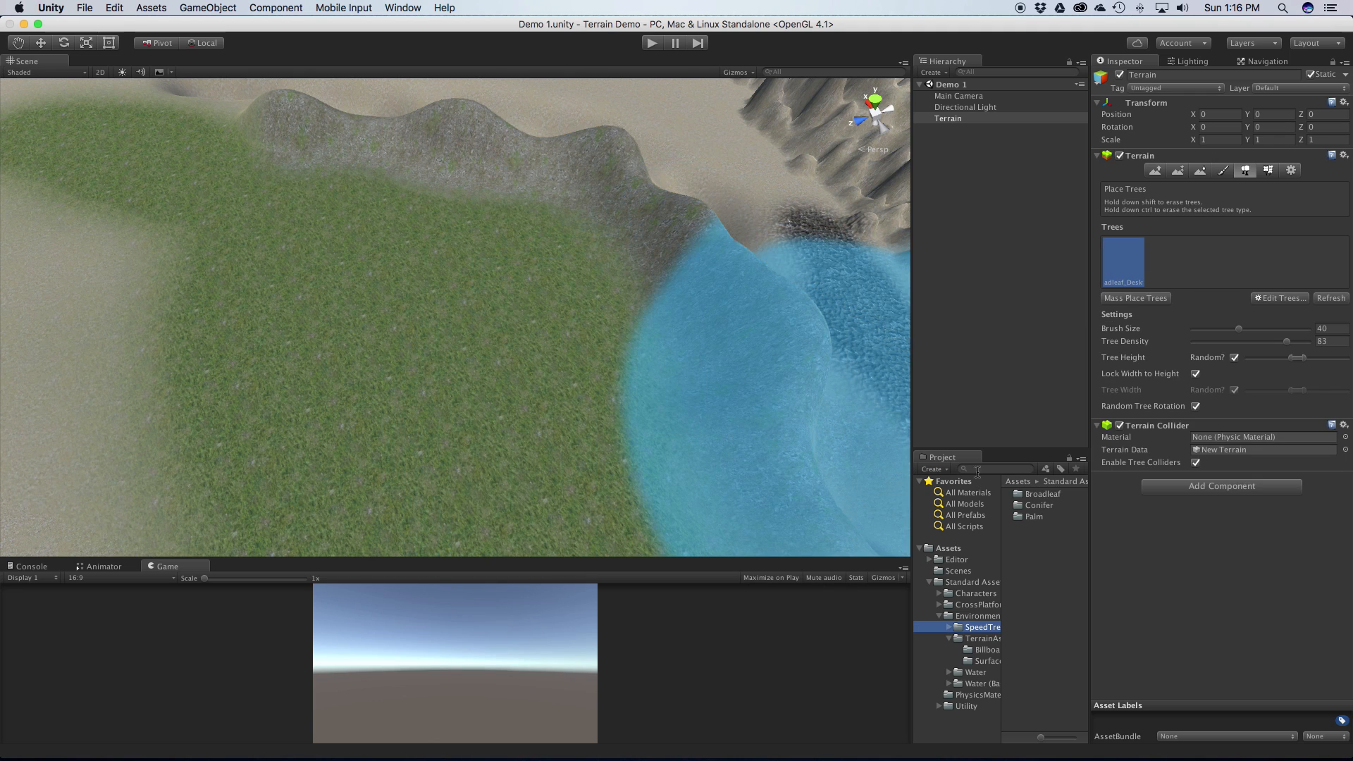
Step: Add the Conifer_Desktop prefab to the Terrain as its second tree
click(1280, 299)
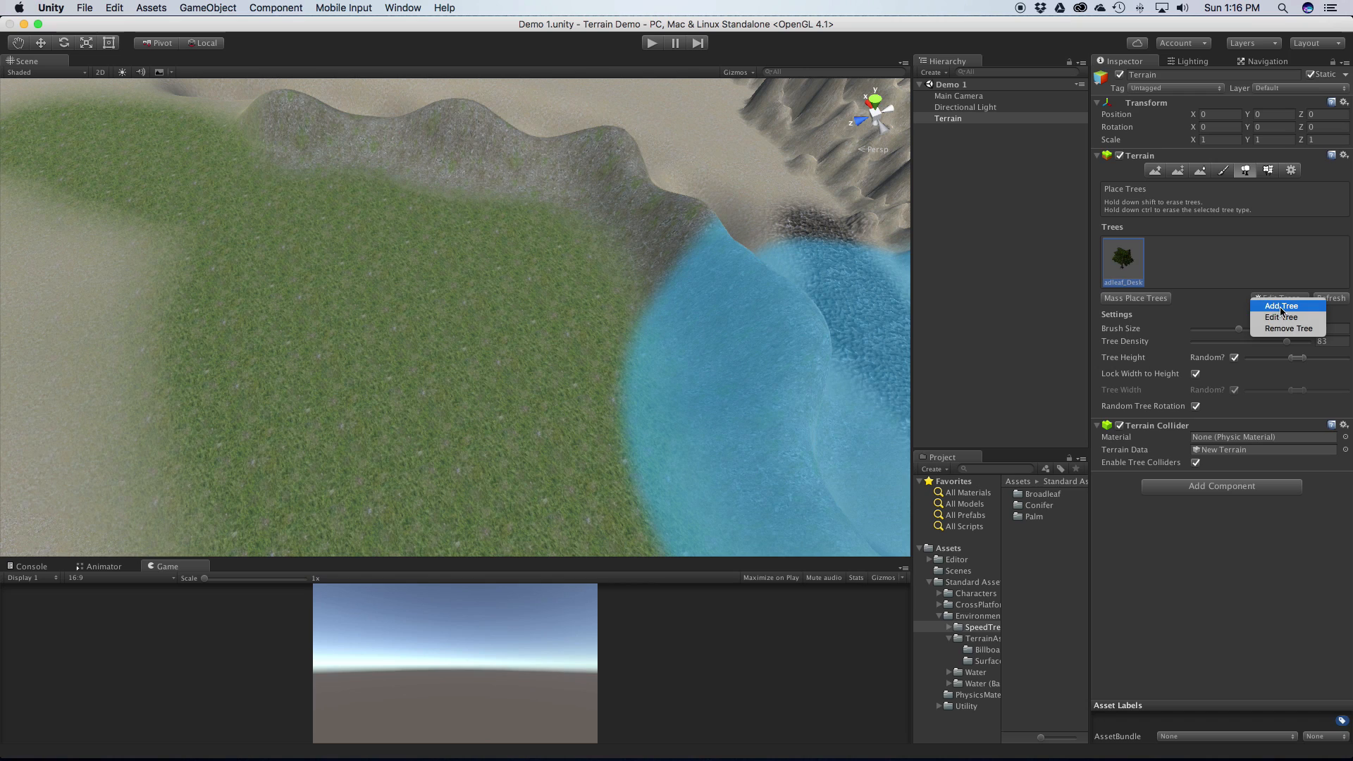
click(1281, 306)
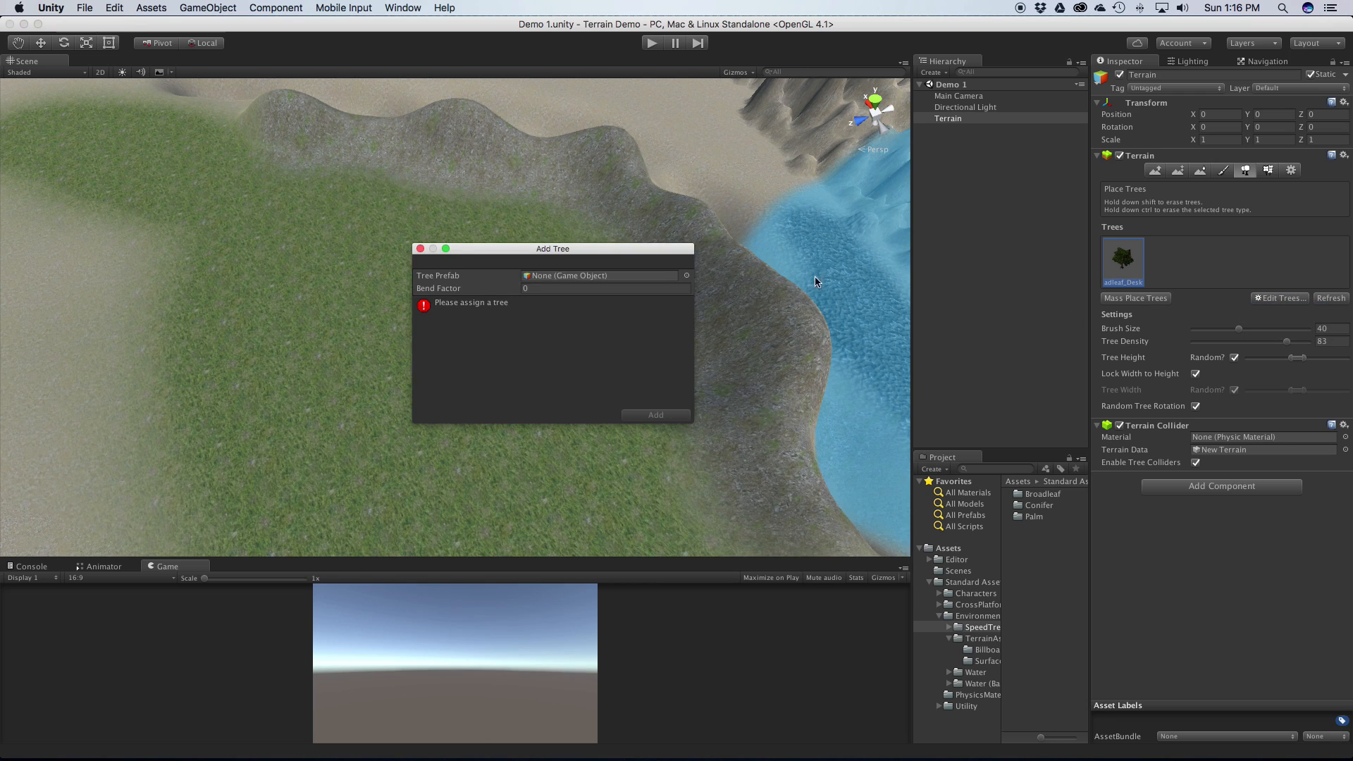
click(686, 276)
double_click(788, 348)
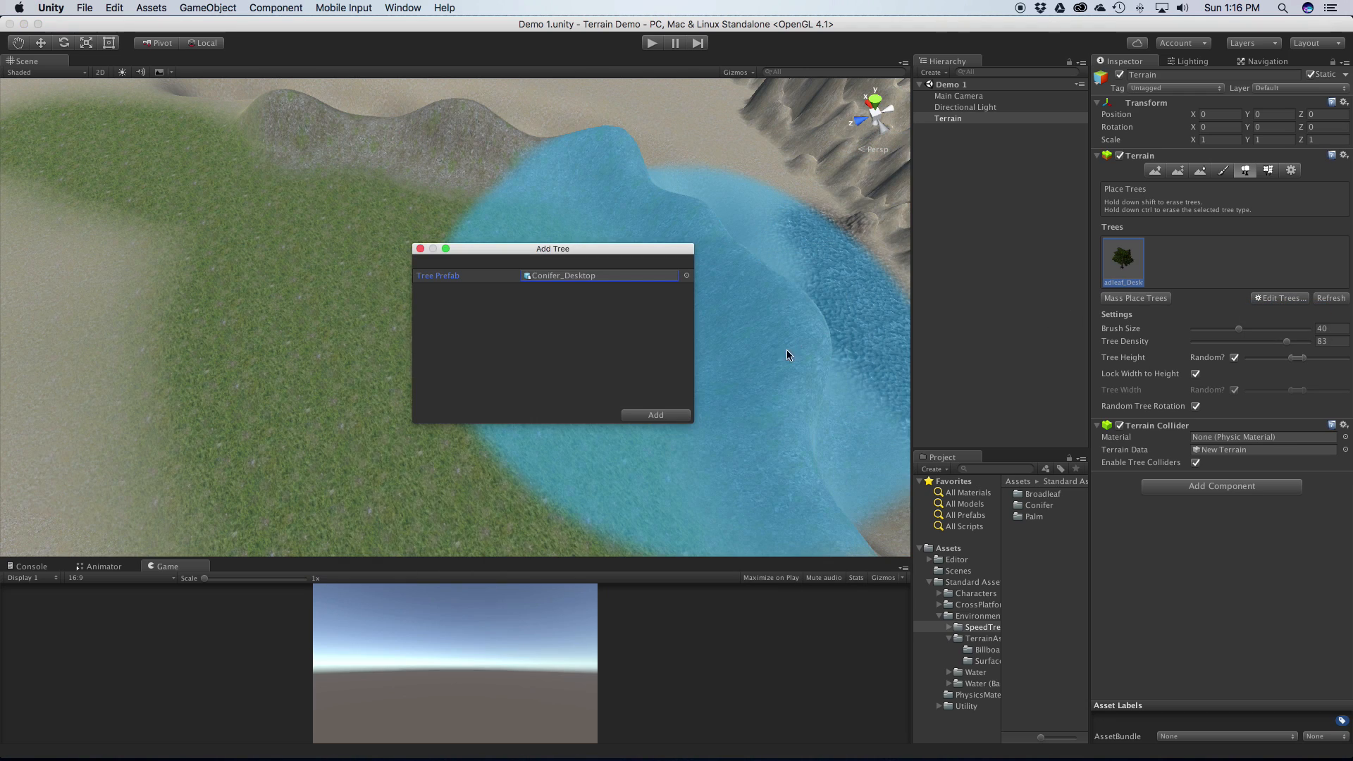
click(655, 415)
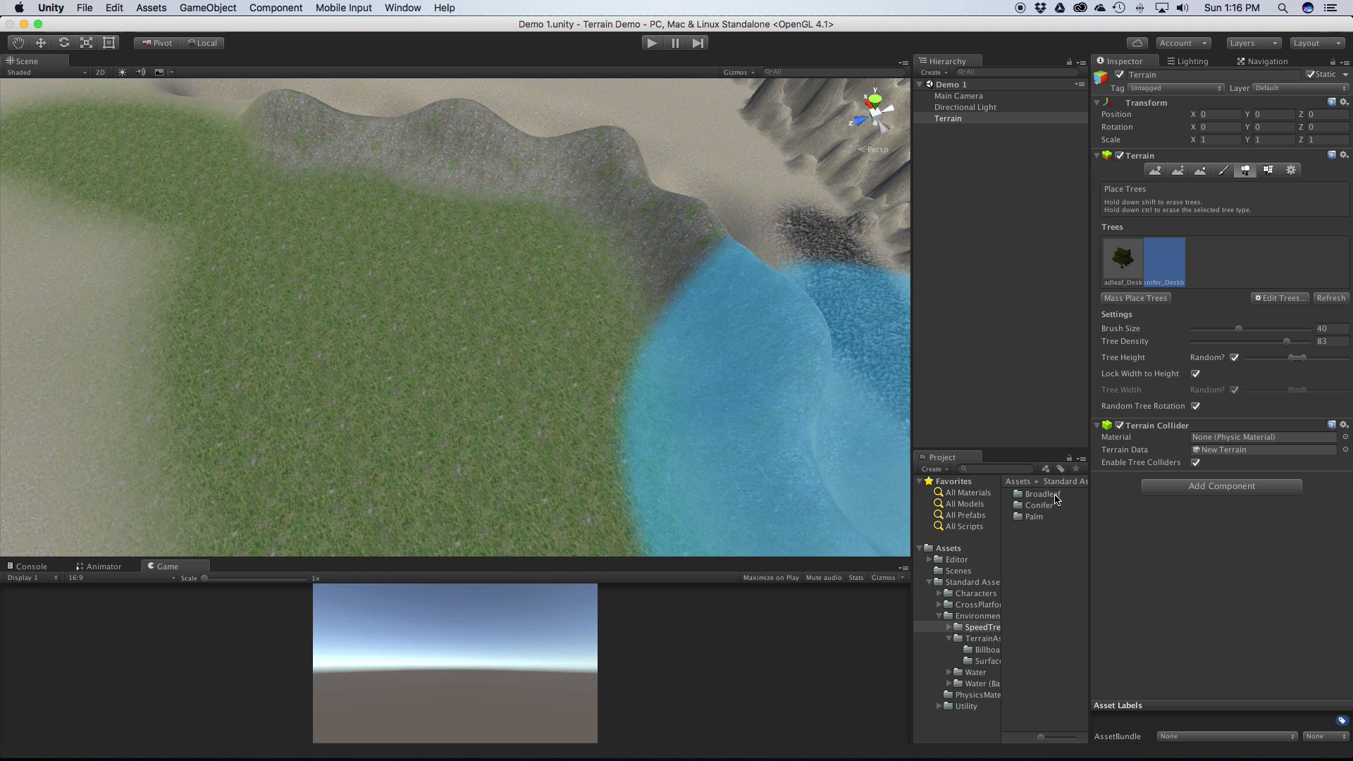
Step: Examine the conifer's thumbnail image, the Conifer_Desktop model preview and its import settings in the SpeedTree Conifer folder
double_click(1050, 505)
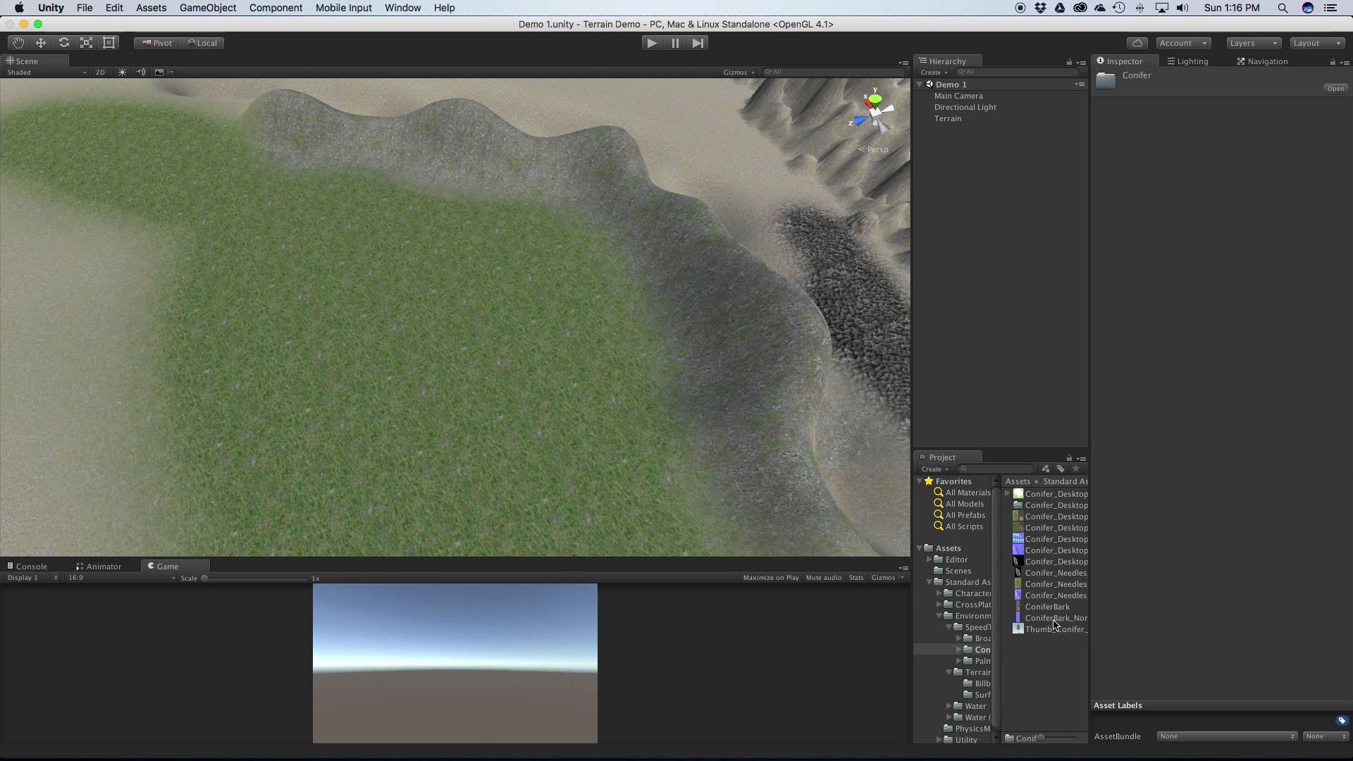
drag(911, 529, 764, 529)
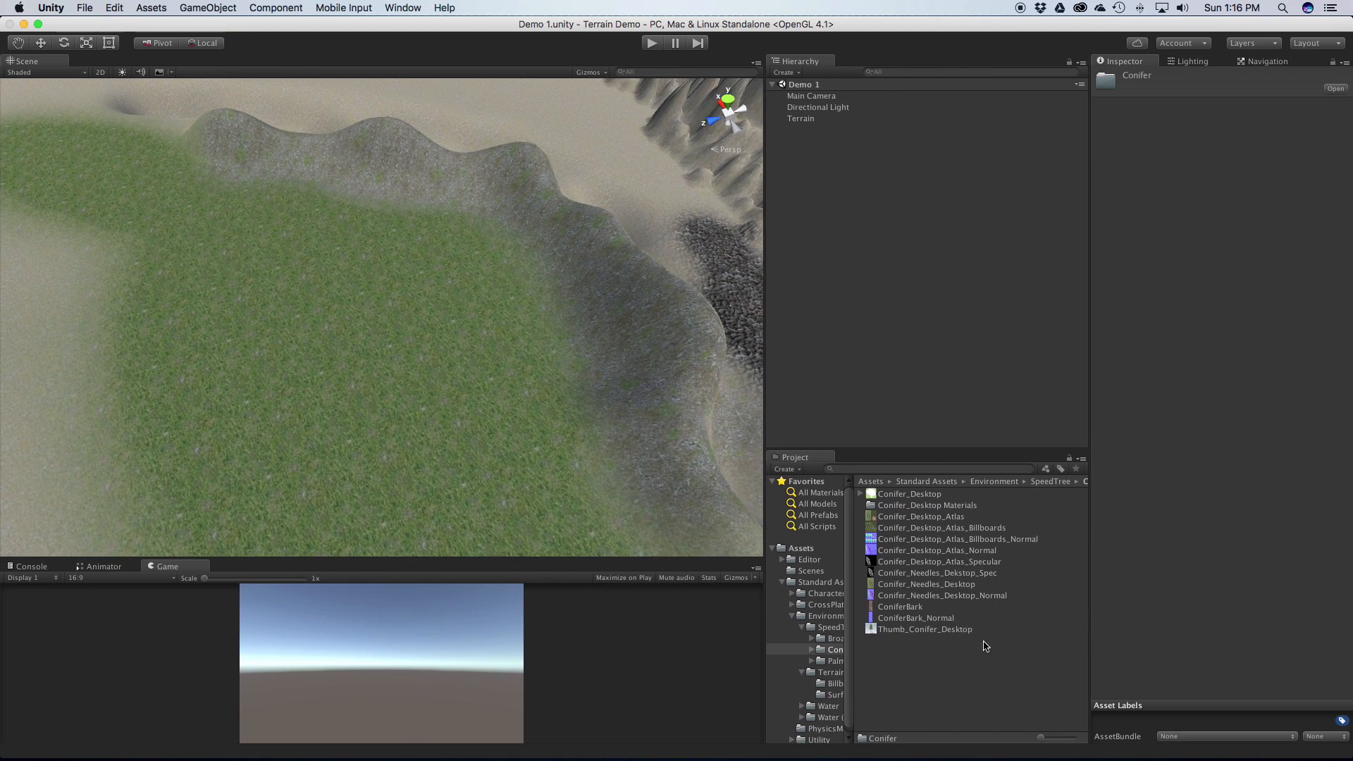
click(963, 630)
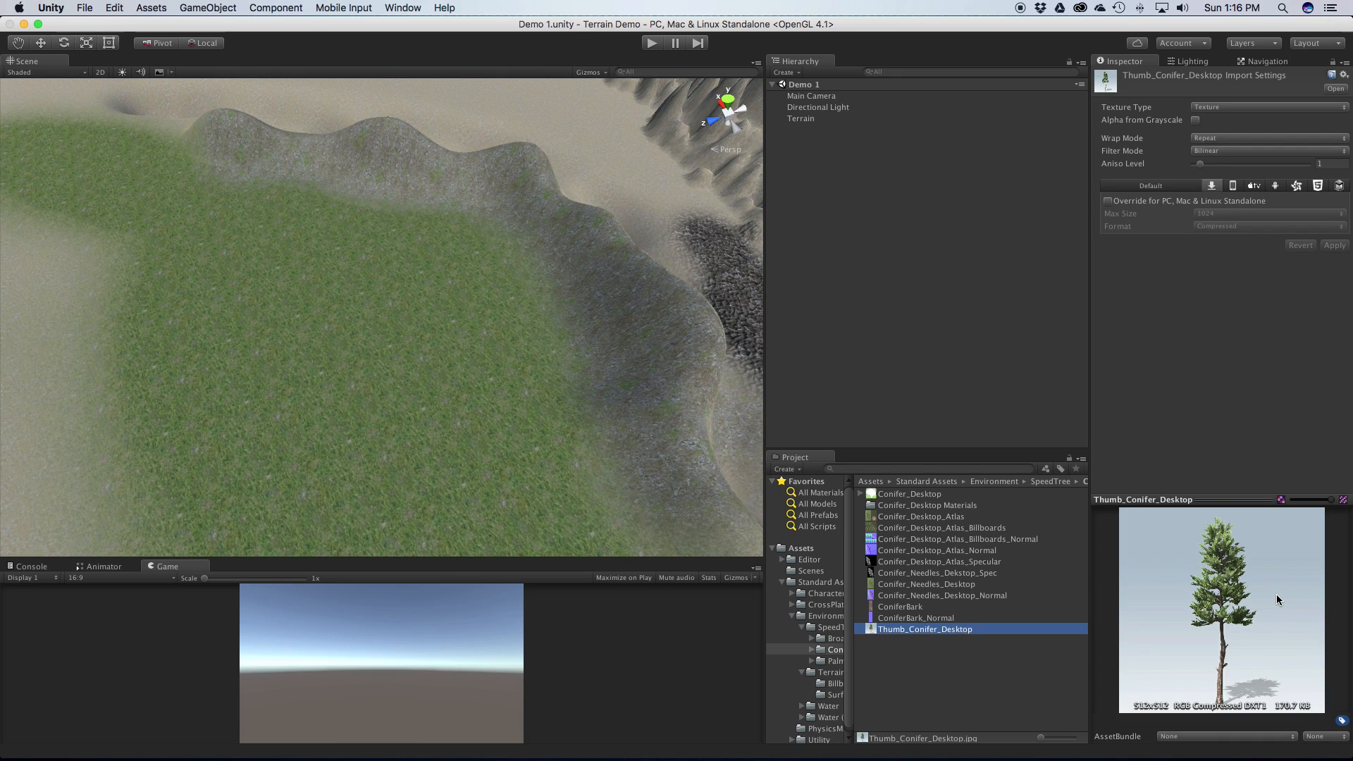
click(882, 494)
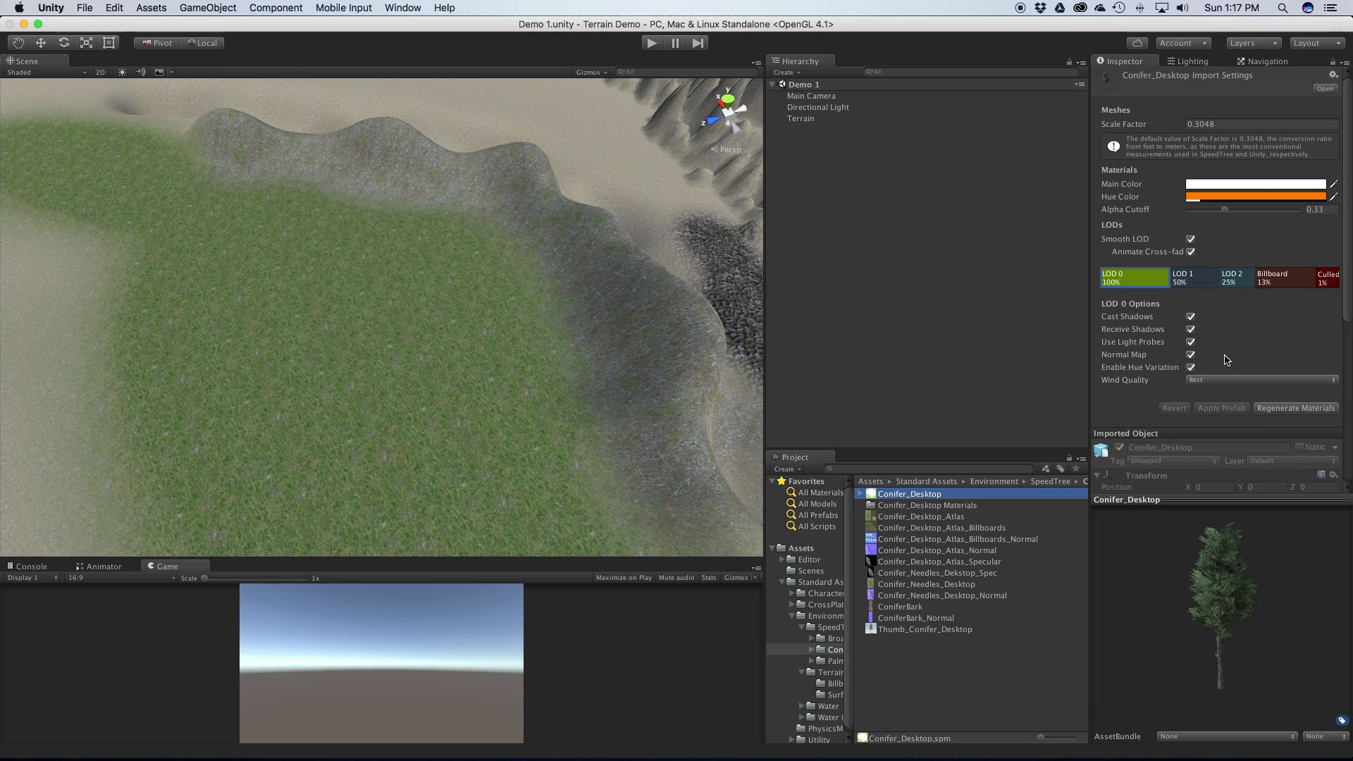
scroll(1226, 361, down, 5)
scroll(1226, 361, up, 5)
Step: Select the Terrain's broadleaf tree and shift its random tree height range slightly upward, keeping Random height on
click(866, 119)
click(1138, 278)
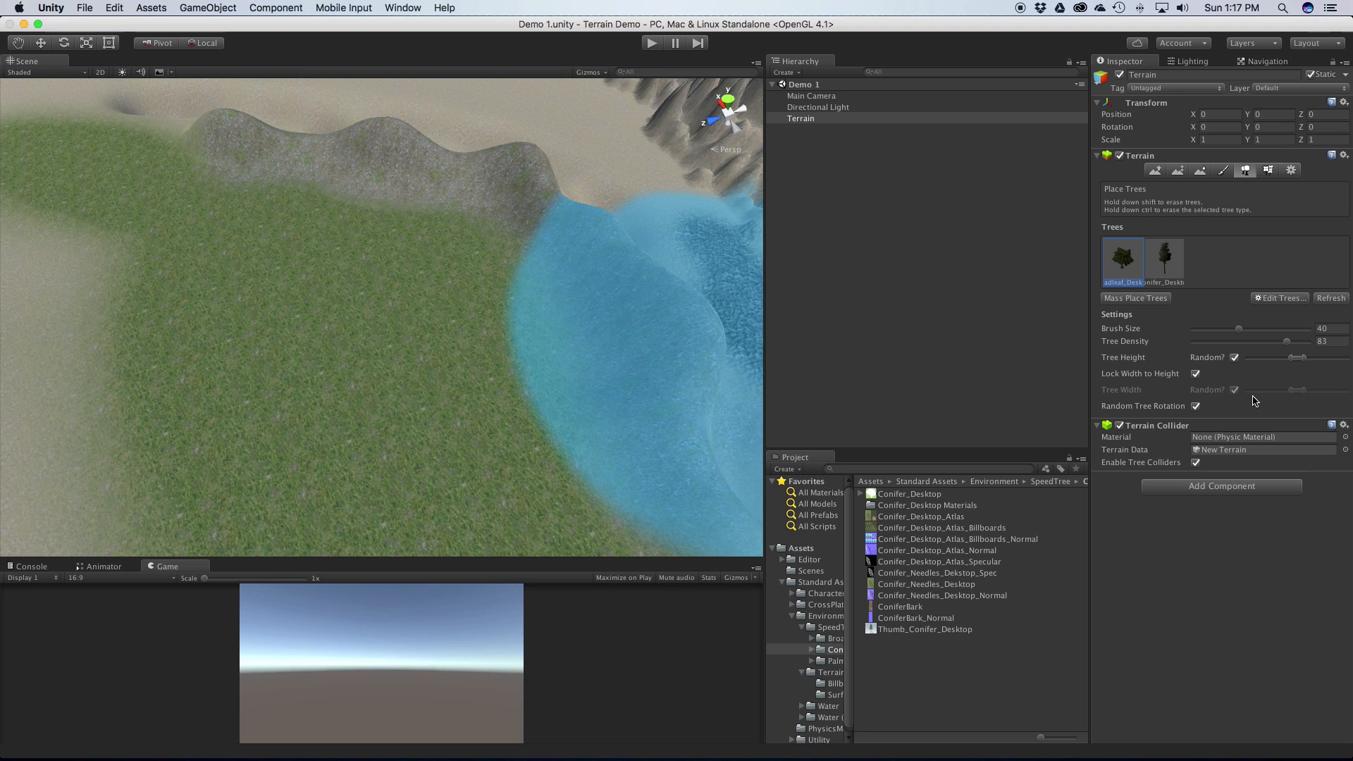
click(1235, 357)
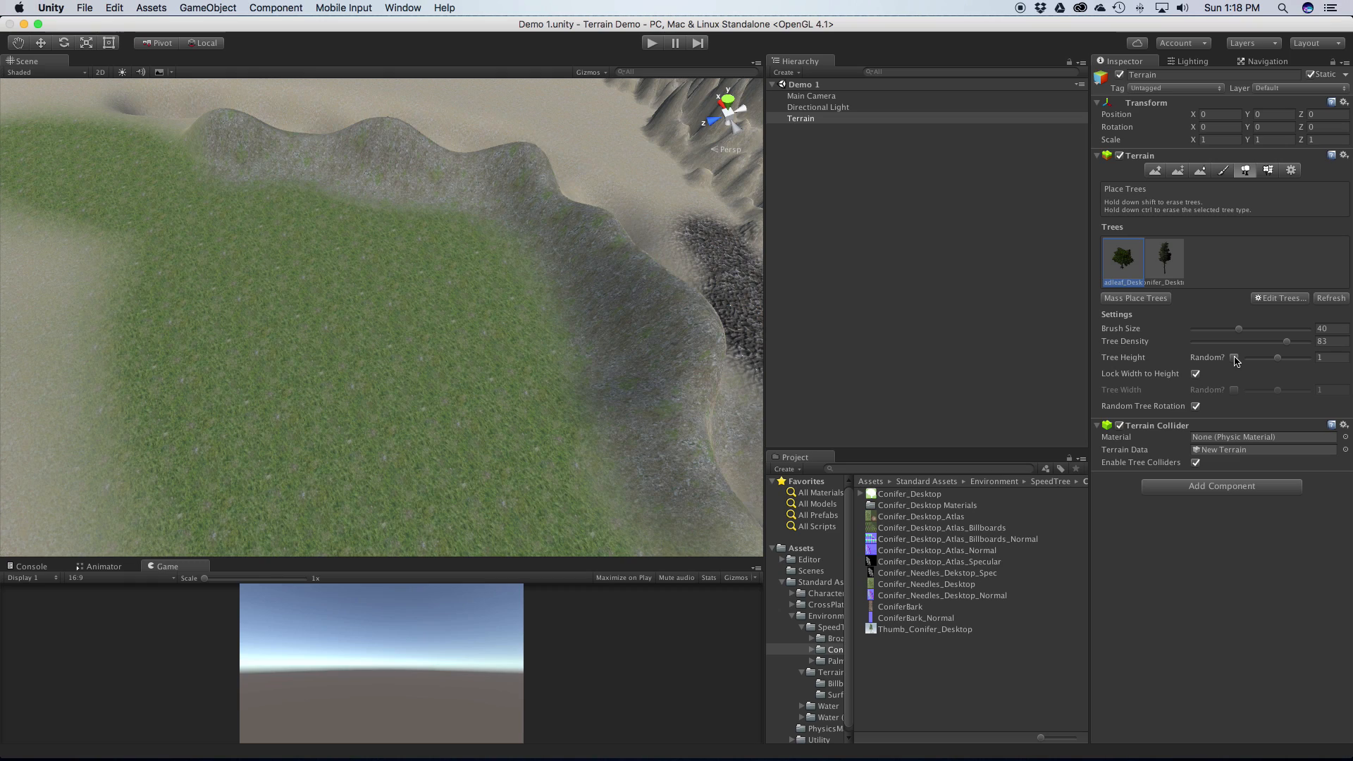
drag(1282, 358, 1286, 358)
click(1236, 358)
drag(1304, 360, 1312, 360)
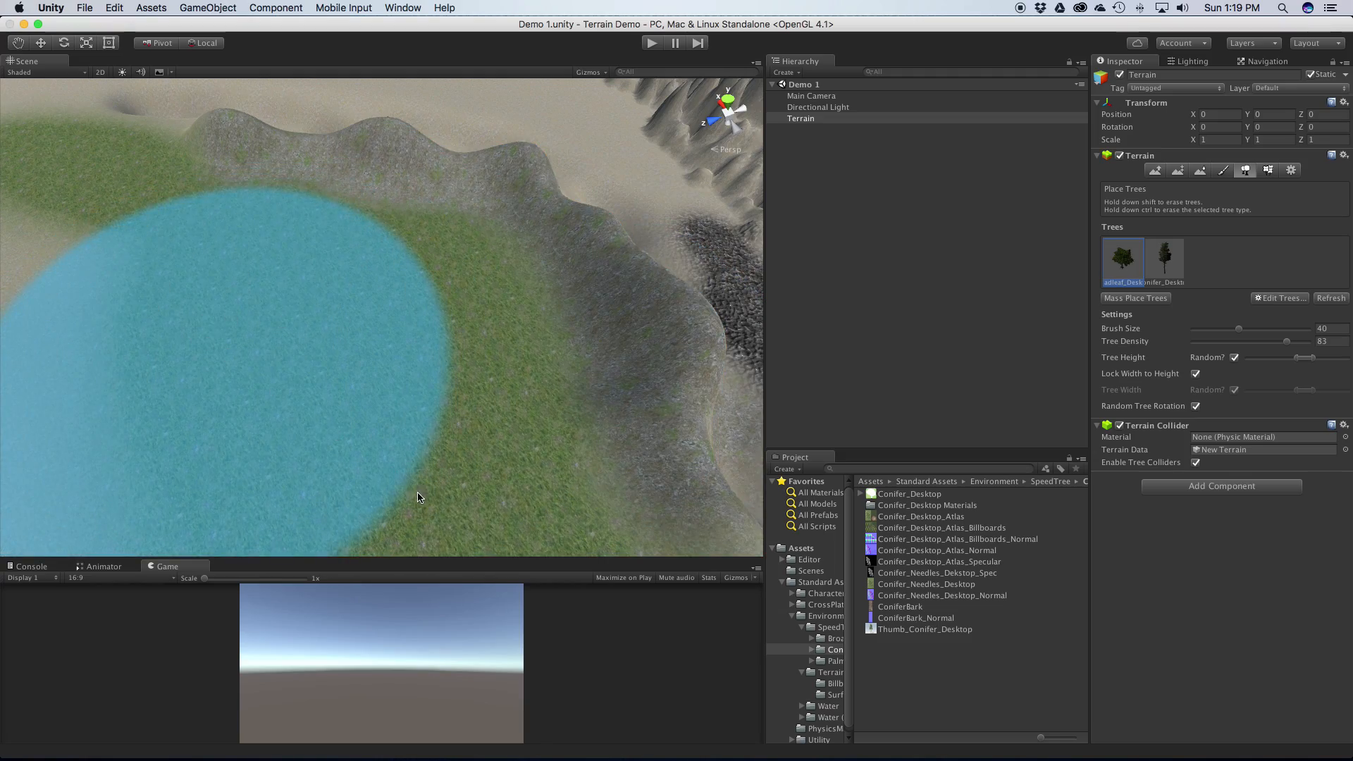
Step: Place a grove of broadleaf trees on the grass beside the rocky ridge
click(351, 465)
key(alt)
alt+drag(329, 434, 395, 296)
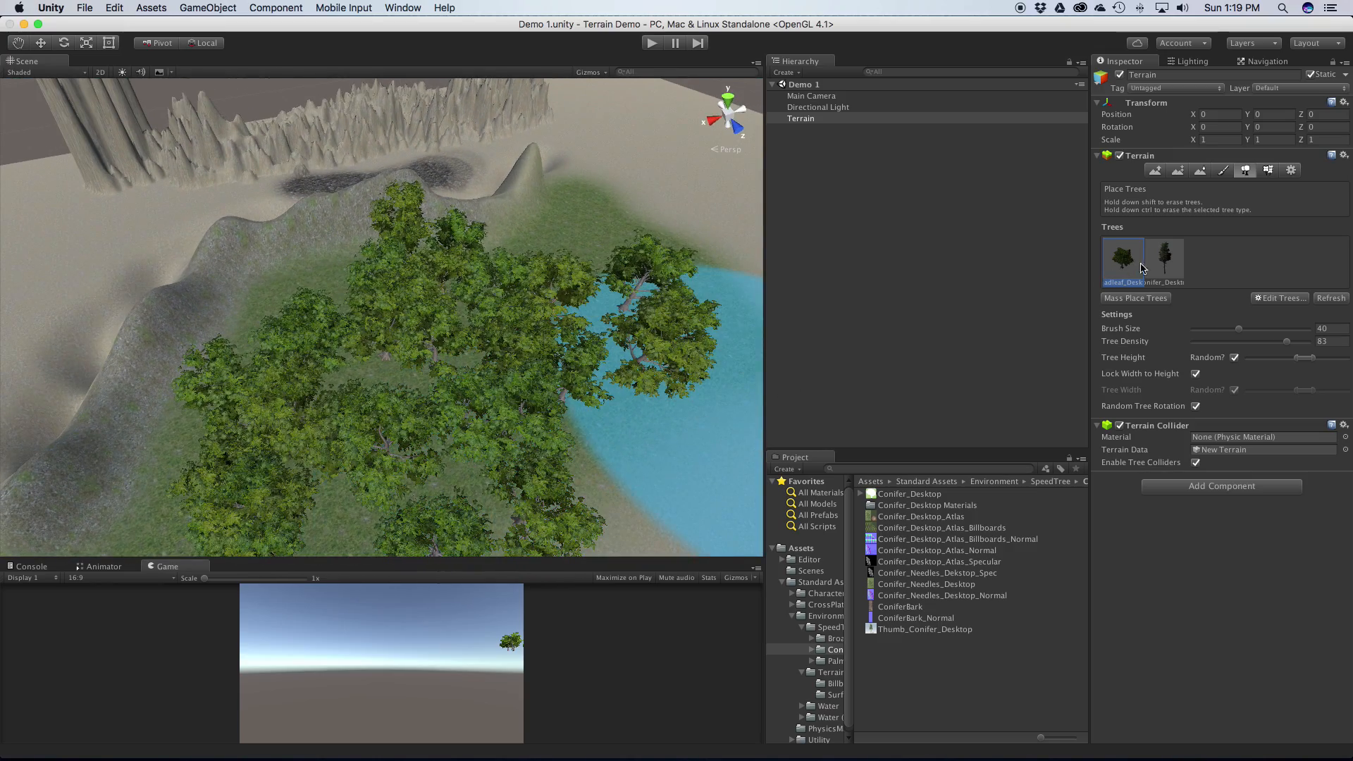
Step: Try to paint Conifer_Desktop trees over the broadleaf grove and undo the stroke
click(1165, 260)
mouse_move(578, 395)
mouse_down()
mouse_move(536, 423)
mouse_move(493, 394)
mouse_move(574, 435)
mouse_move(595, 431)
mouse_up()
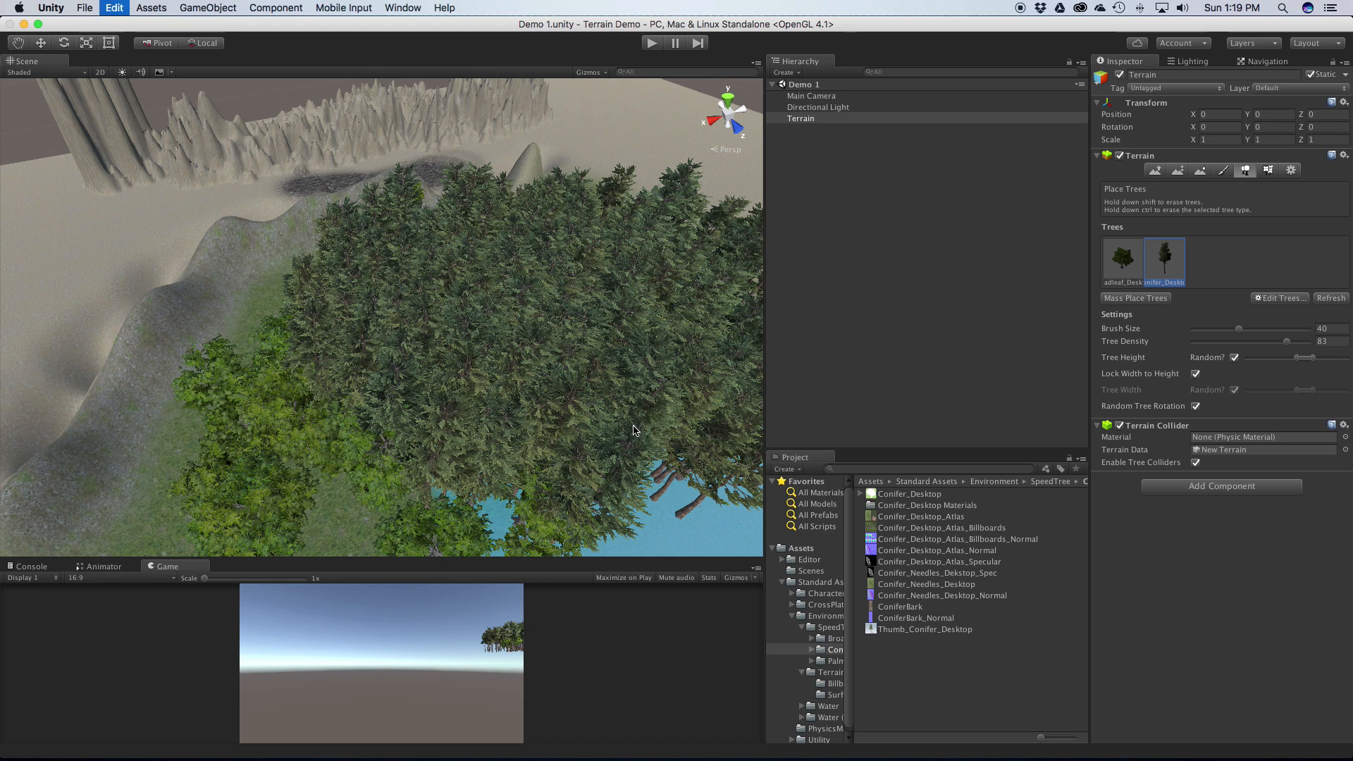
key(super+z)
scroll(605, 430, down, 2)
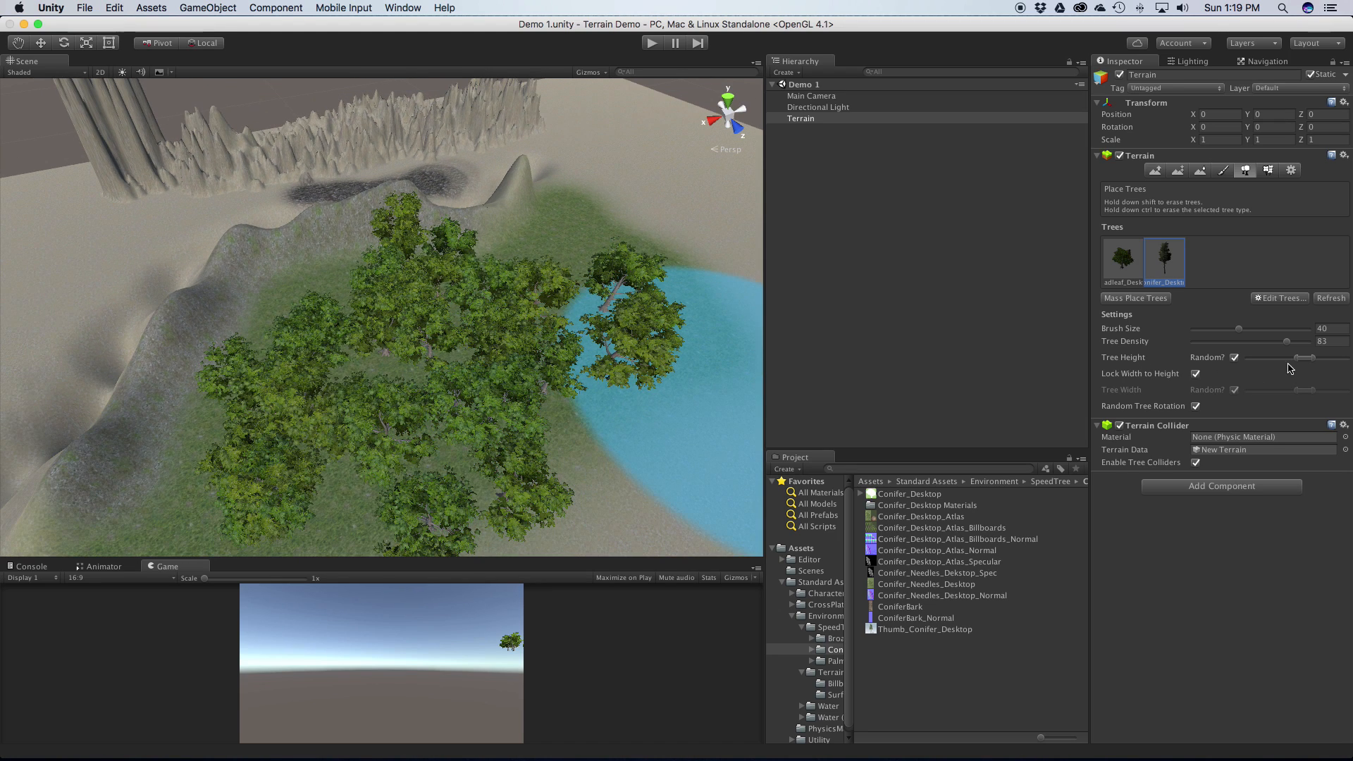
Step: Paint conifers among the broadleaf grove with brush size 65.3 and tree density 24
mouse_move(1287, 341)
mouse_down()
mouse_move(1211, 345)
mouse_move(1268, 329)
mouse_up()
mouse_move(585, 368)
mouse_down()
mouse_move(634, 275)
mouse_move(564, 303)
mouse_move(515, 462)
mouse_move(722, 377)
mouse_move(982, 341)
mouse_move(800, 323)
mouse_move(927, 393)
mouse_move(724, 358)
mouse_move(434, 417)
mouse_move(493, 381)
mouse_move(563, 423)
mouse_up()
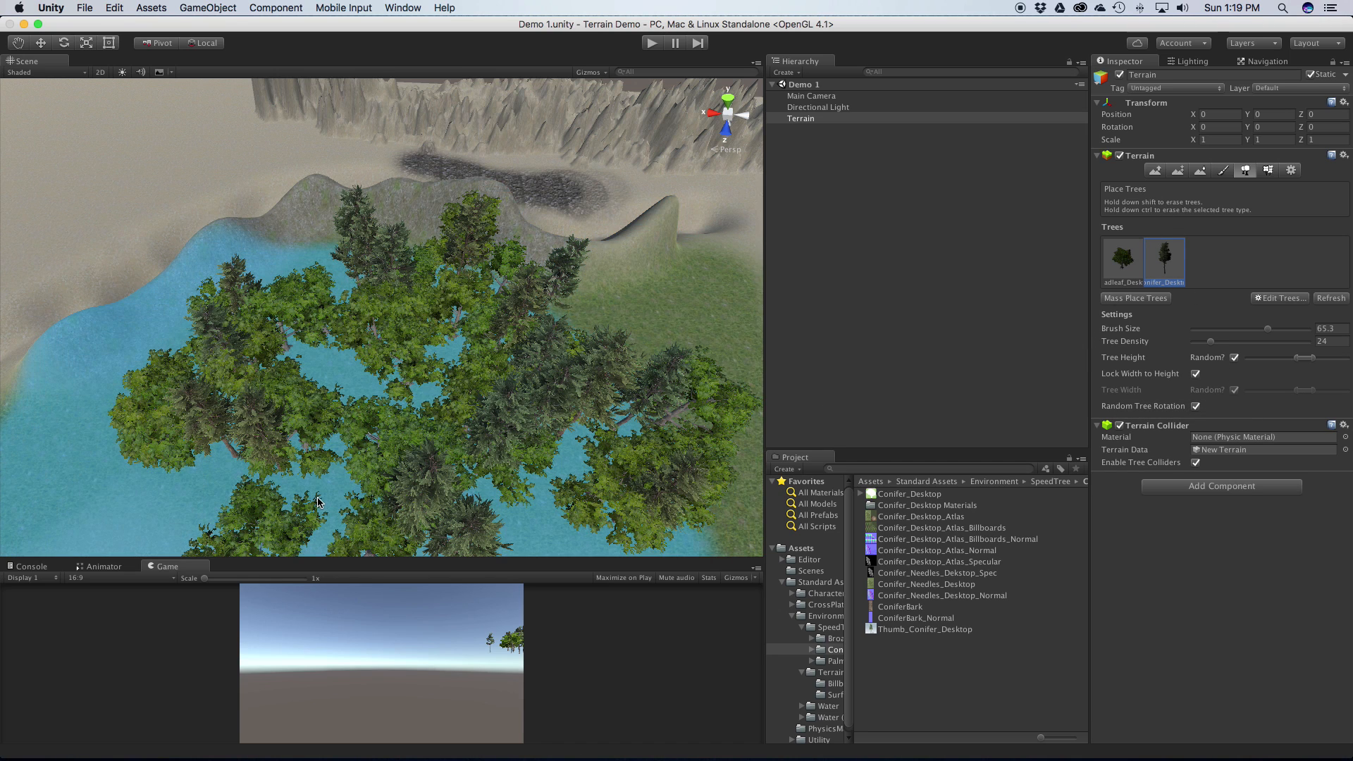
Step: Erase all the broadleaf and conifer trees placed on and around the grass
scroll(323, 485, down, 8)
scroll(345, 433, up, 3)
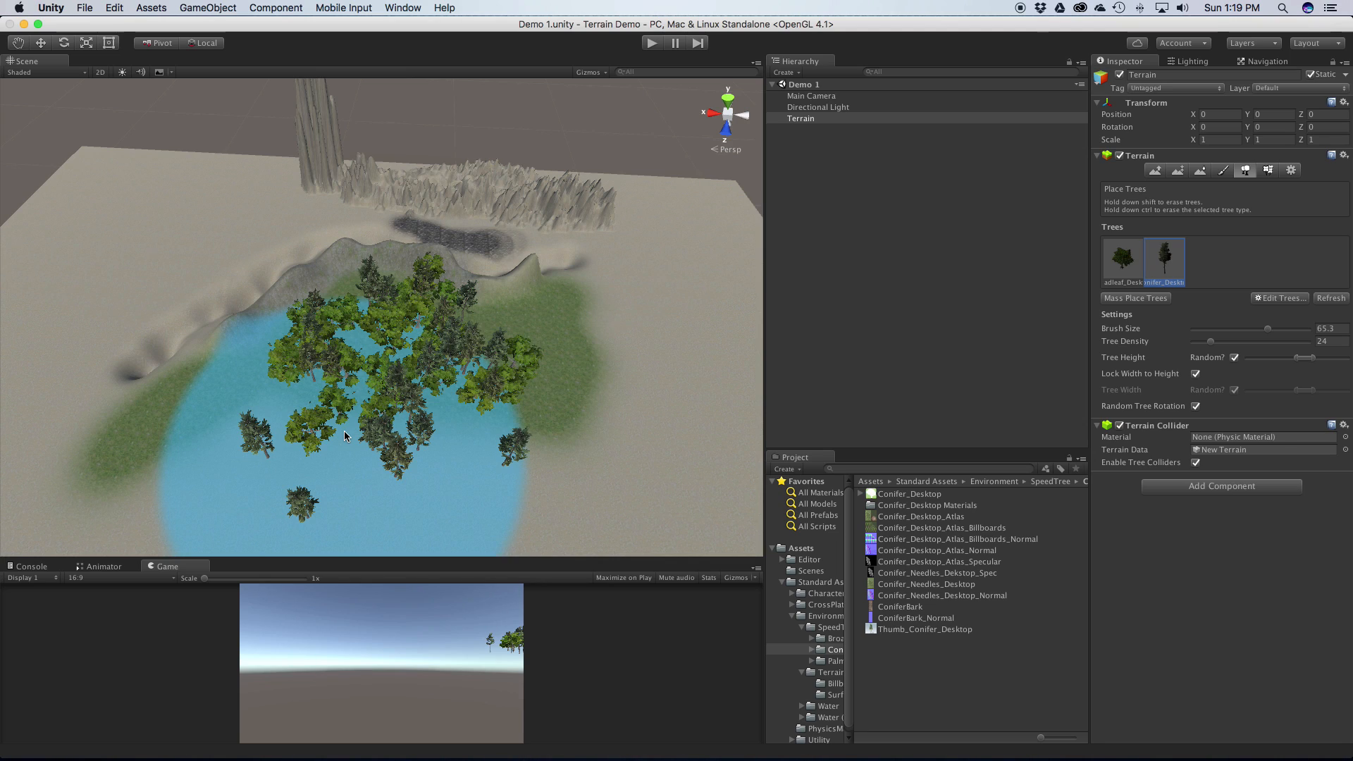
mouse_move(345, 434)
shift+mouse_down()
mouse_move(438, 377)
mouse_move(350, 383)
mouse_move(607, 403)
shift+mouse_up()
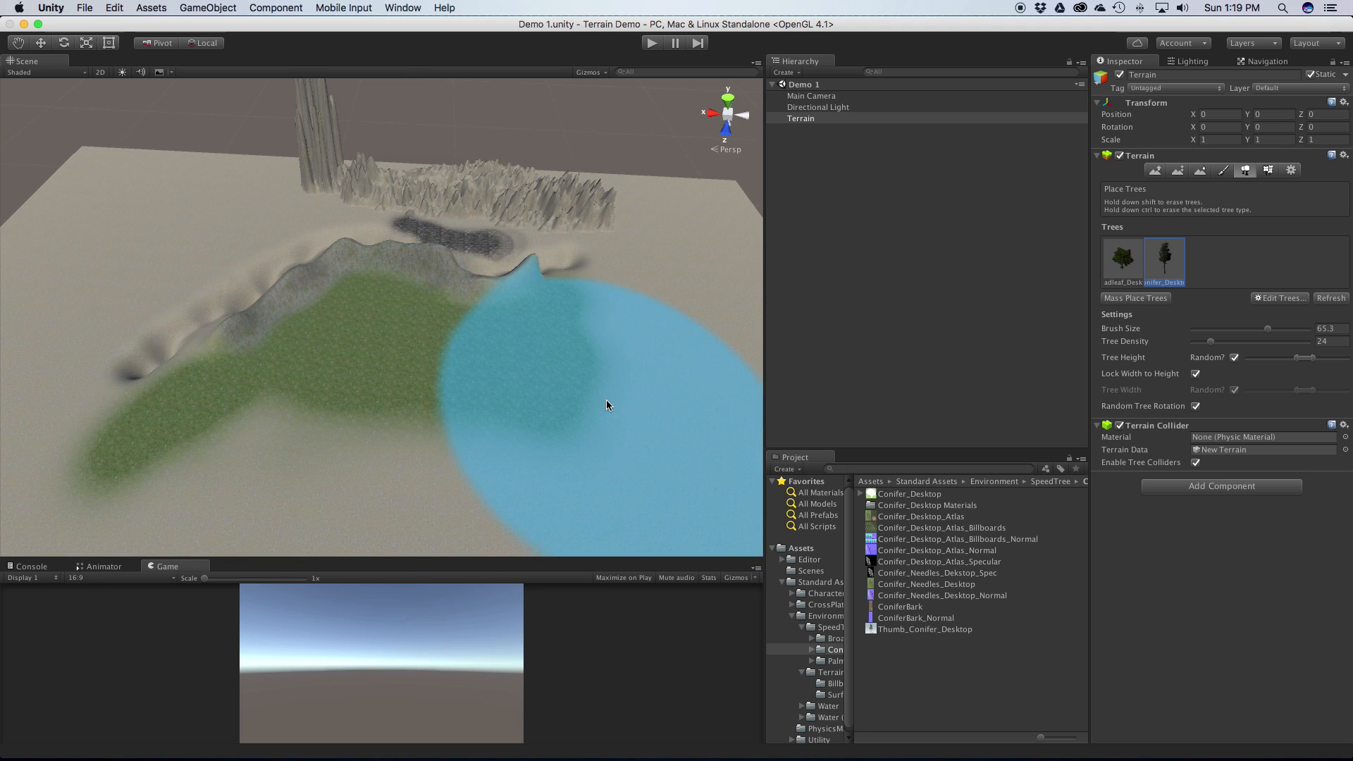
Step: Mass place 500 trees across the terrain with Keep Existing Trees enabled
click(1110, 326)
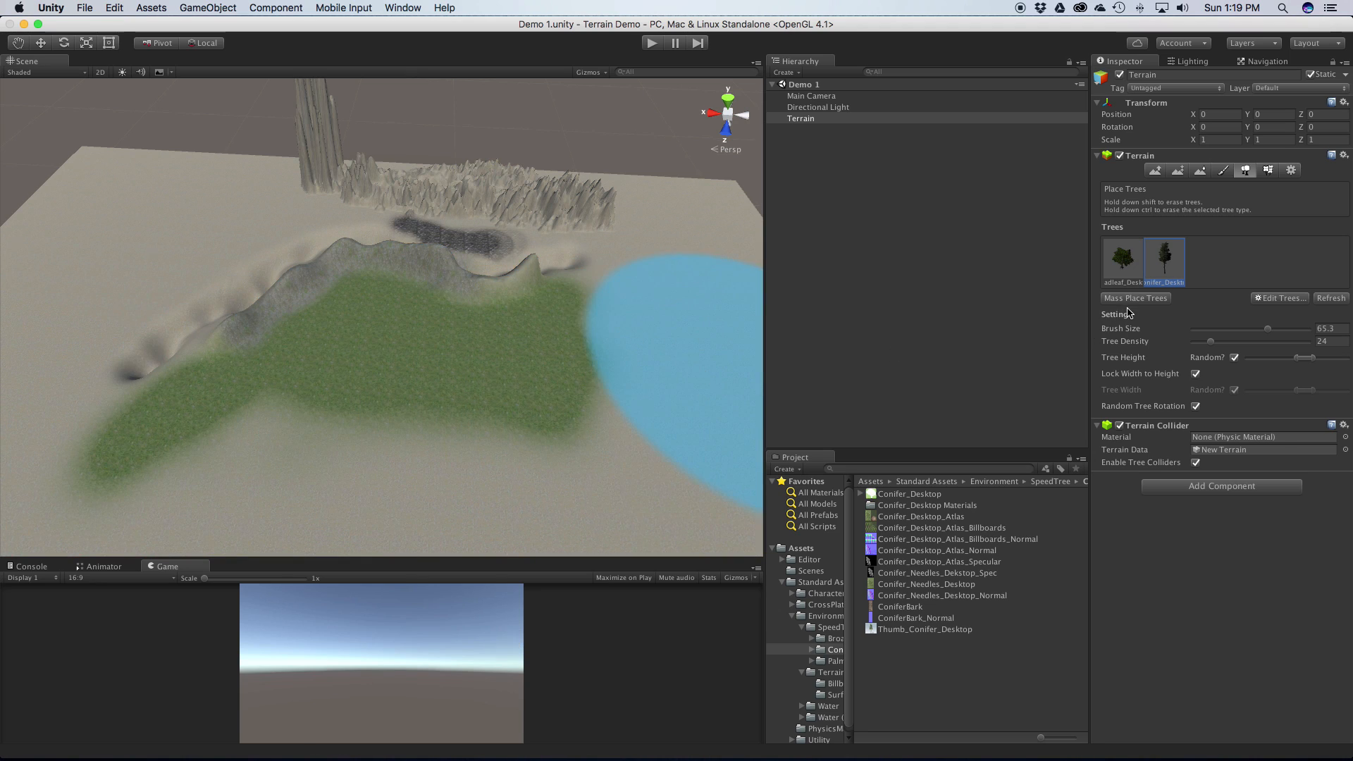
click(1134, 297)
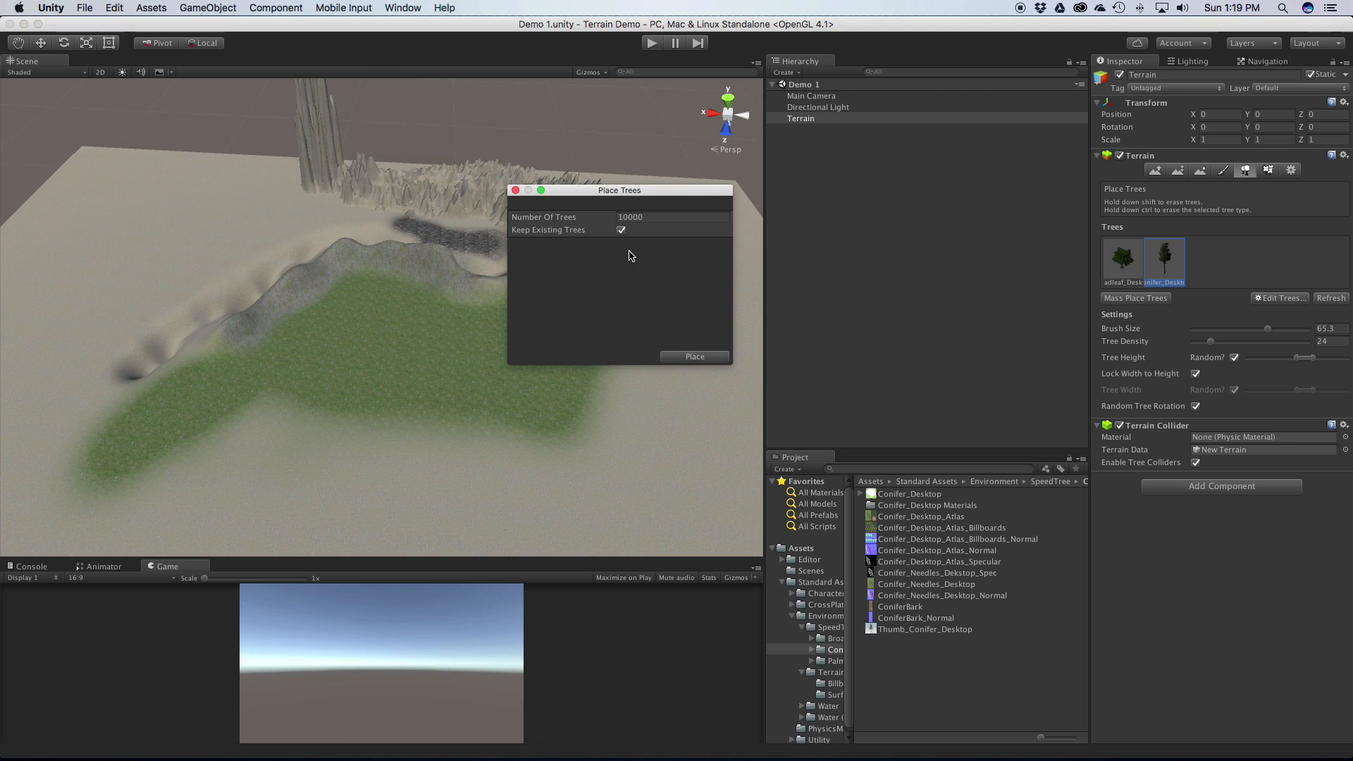
click(647, 218)
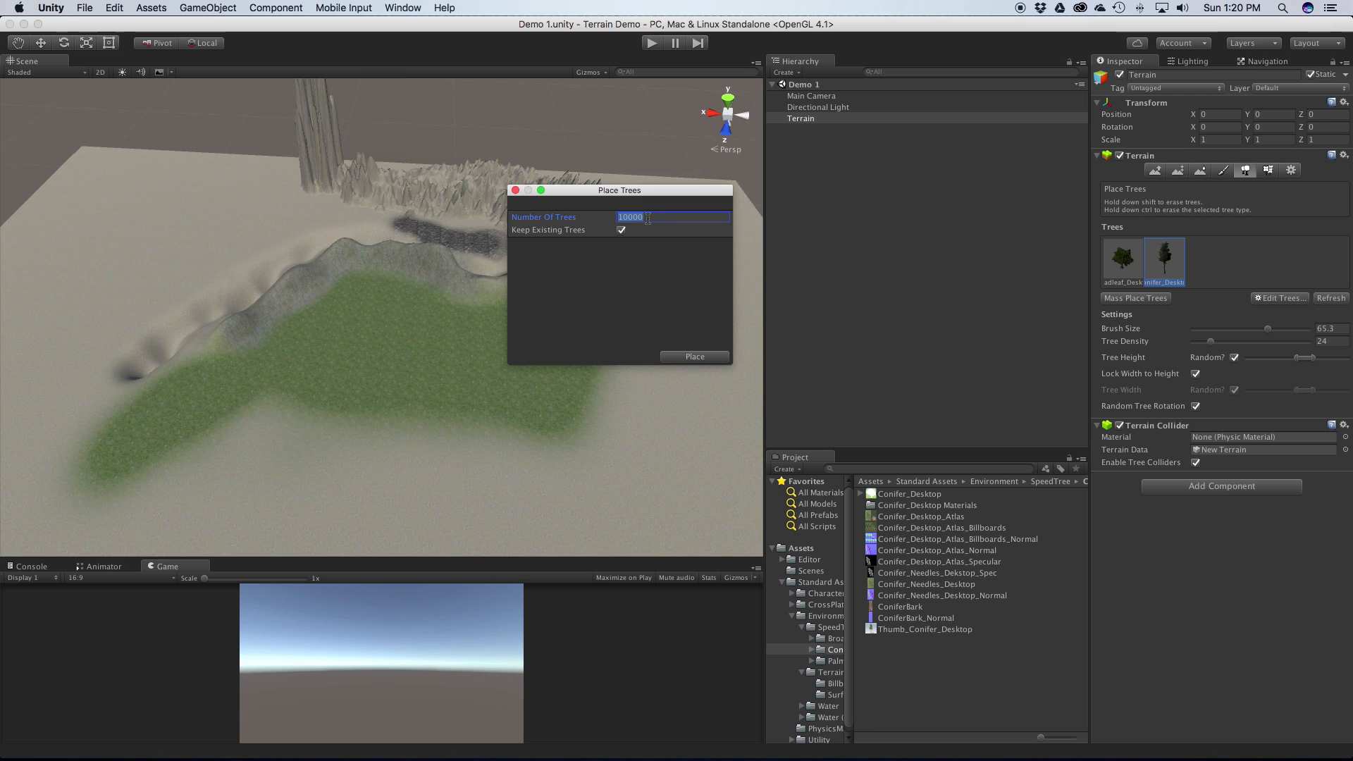
text(500)
key(Tab)
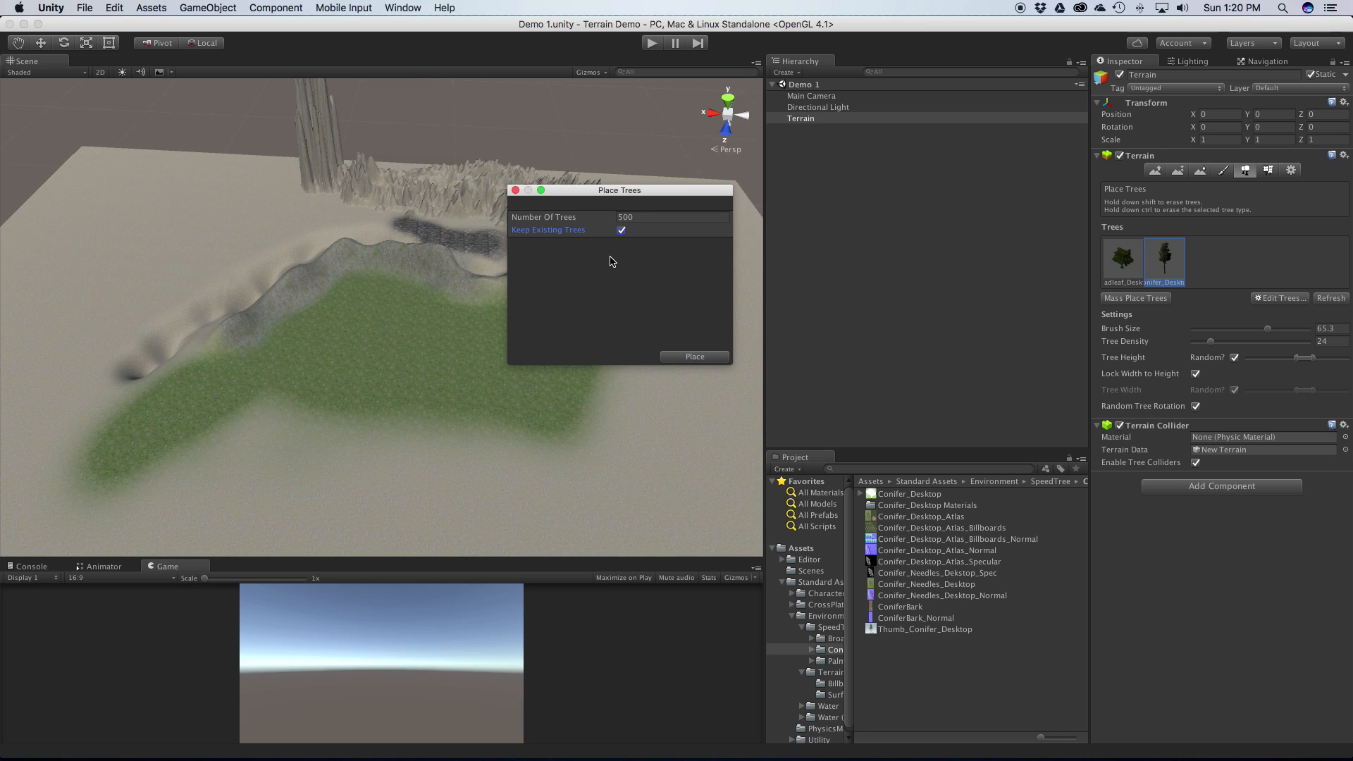
click(703, 358)
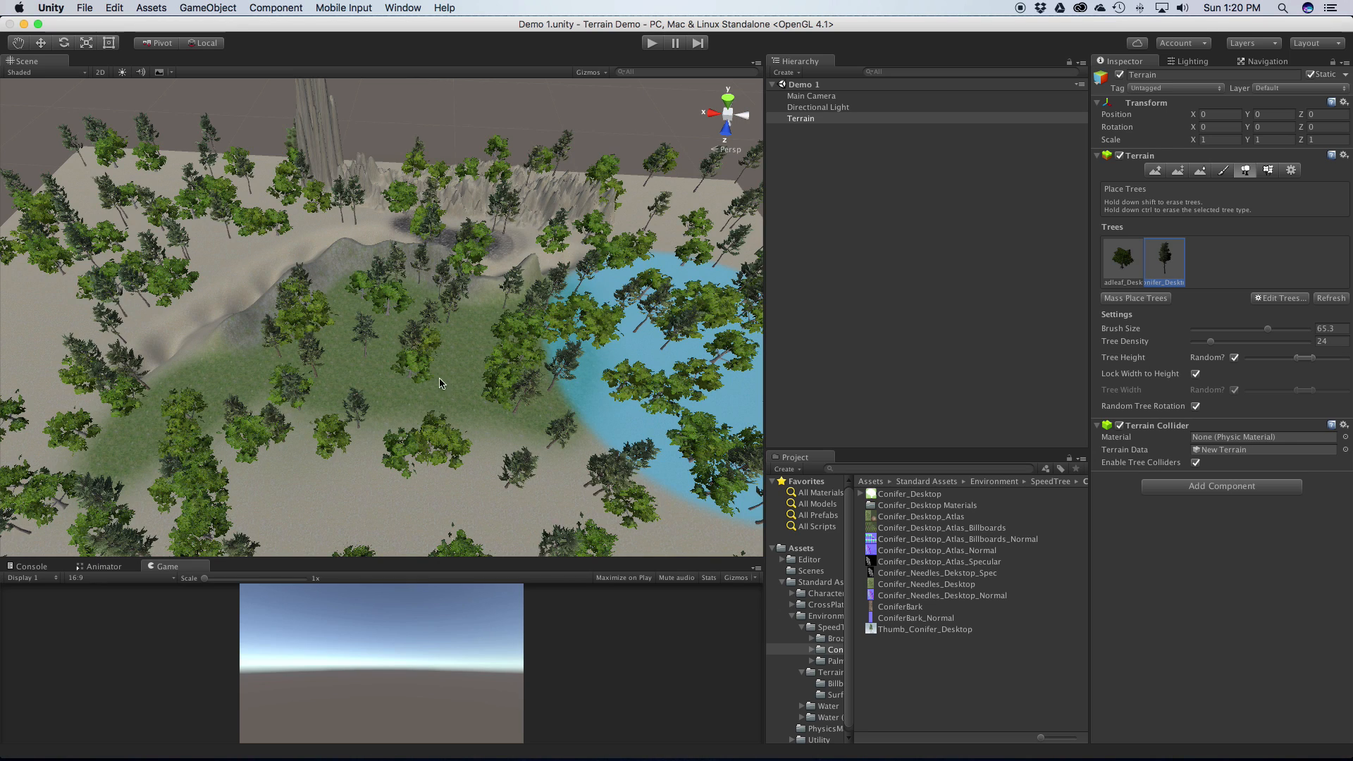
Step: Examine how the mass-placed trees are distributed over the whole terrain, along the ridge and on the grass
scroll(451, 318, down, 10)
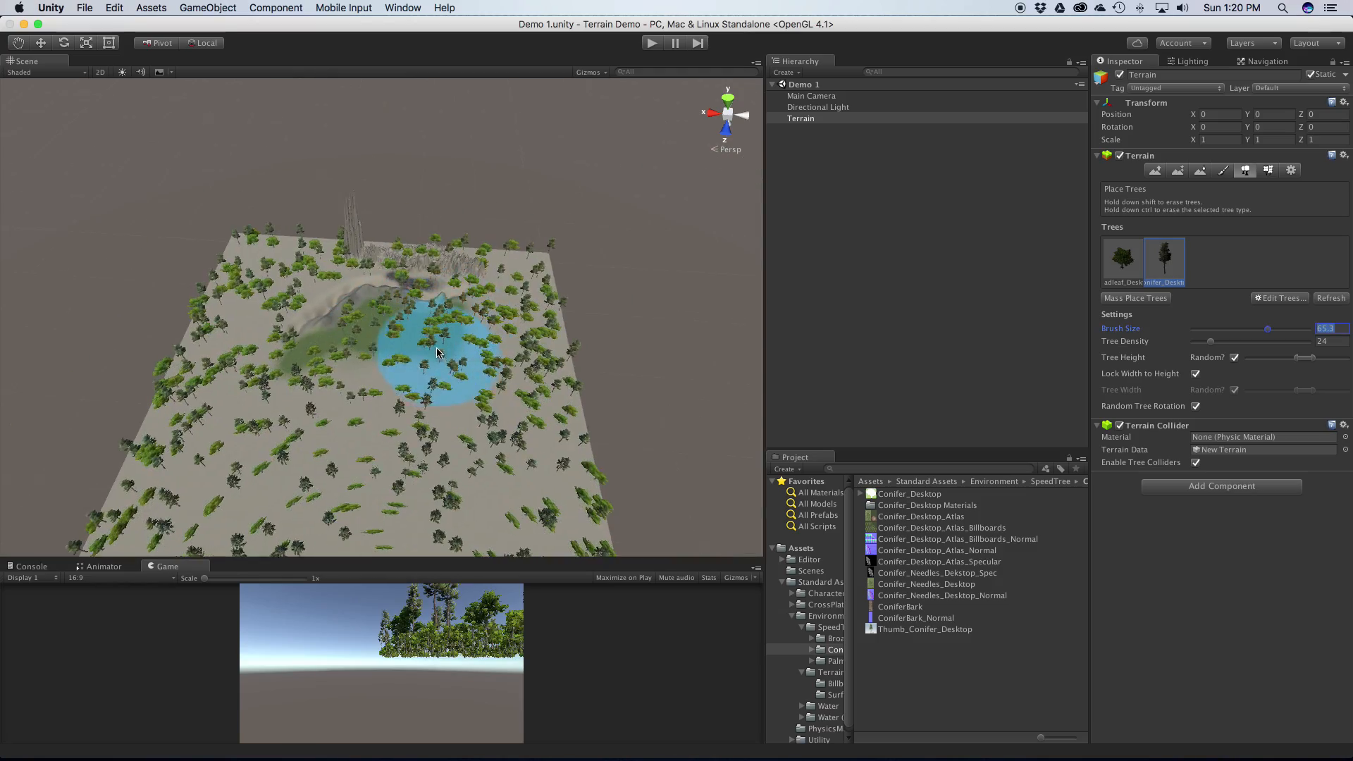
scroll(450, 318, up, 10)
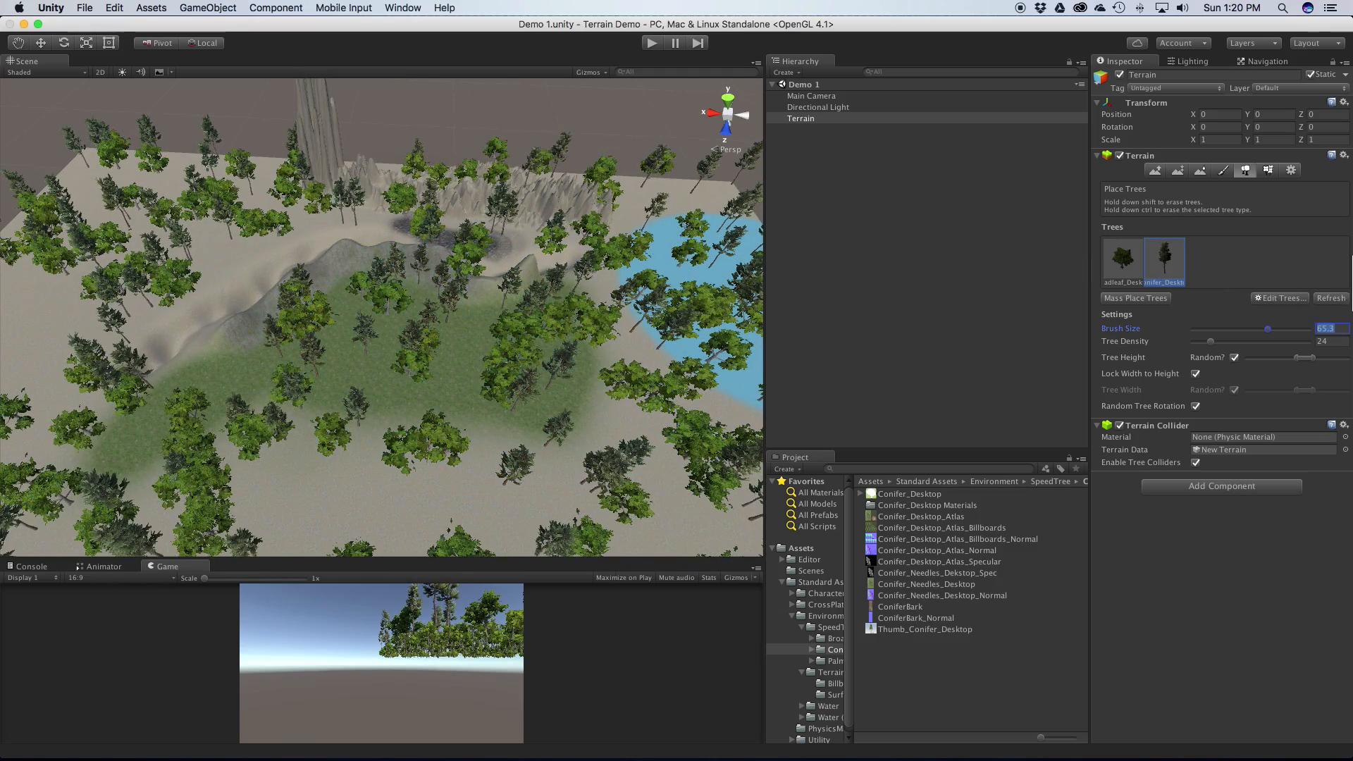
mouse_move(303, 317)
alt+mouse_down()
mouse_move(405, 293)
mouse_move(334, 340)
alt+mouse_up()
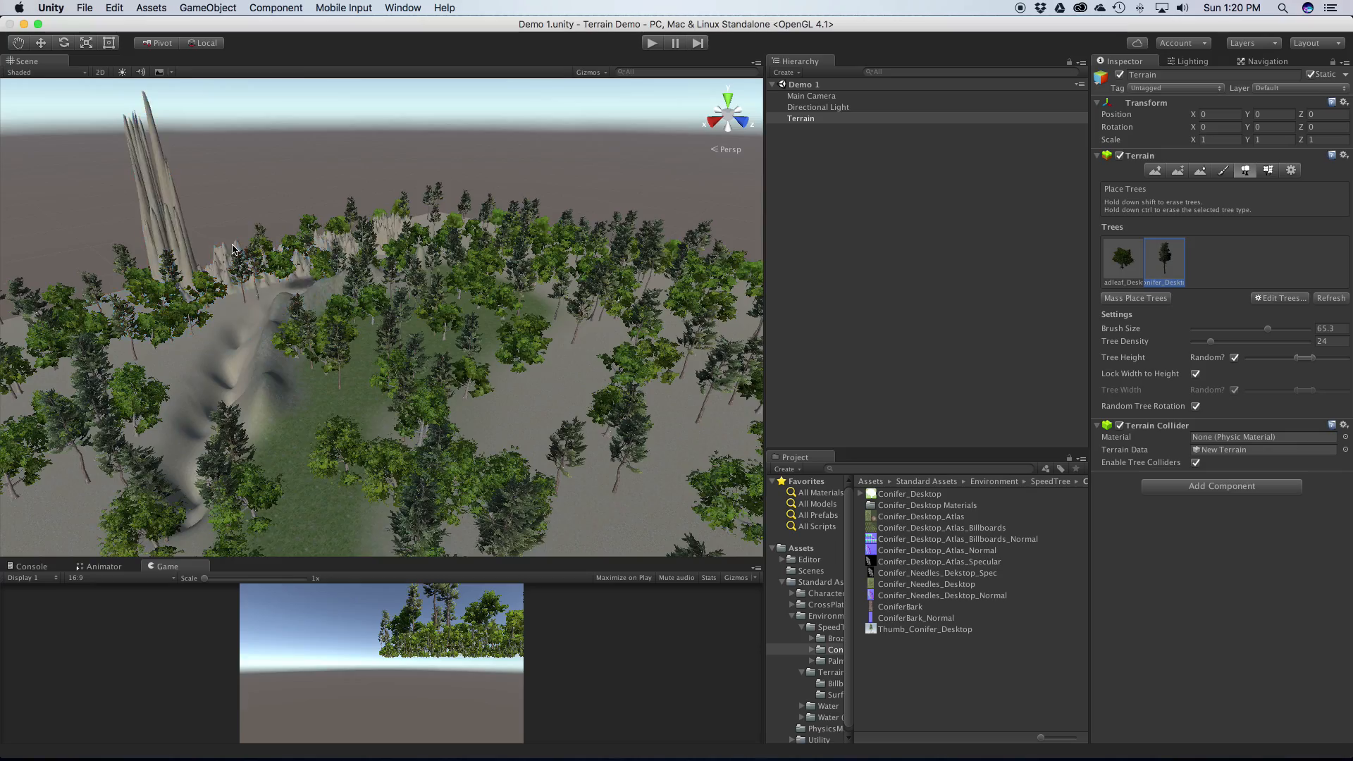
scroll(219, 273, up, 5)
scroll(218, 273, up, 8)
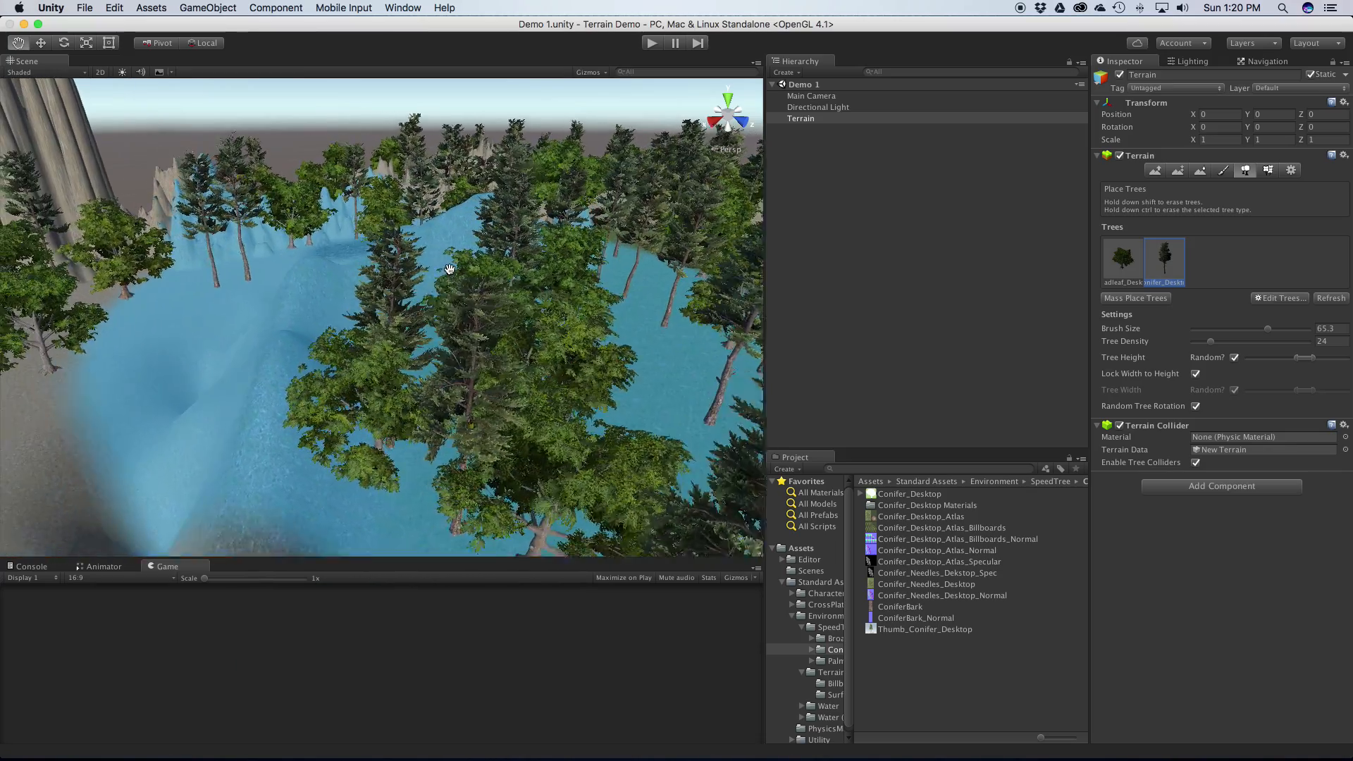
right_drag(431, 237, 444, 278)
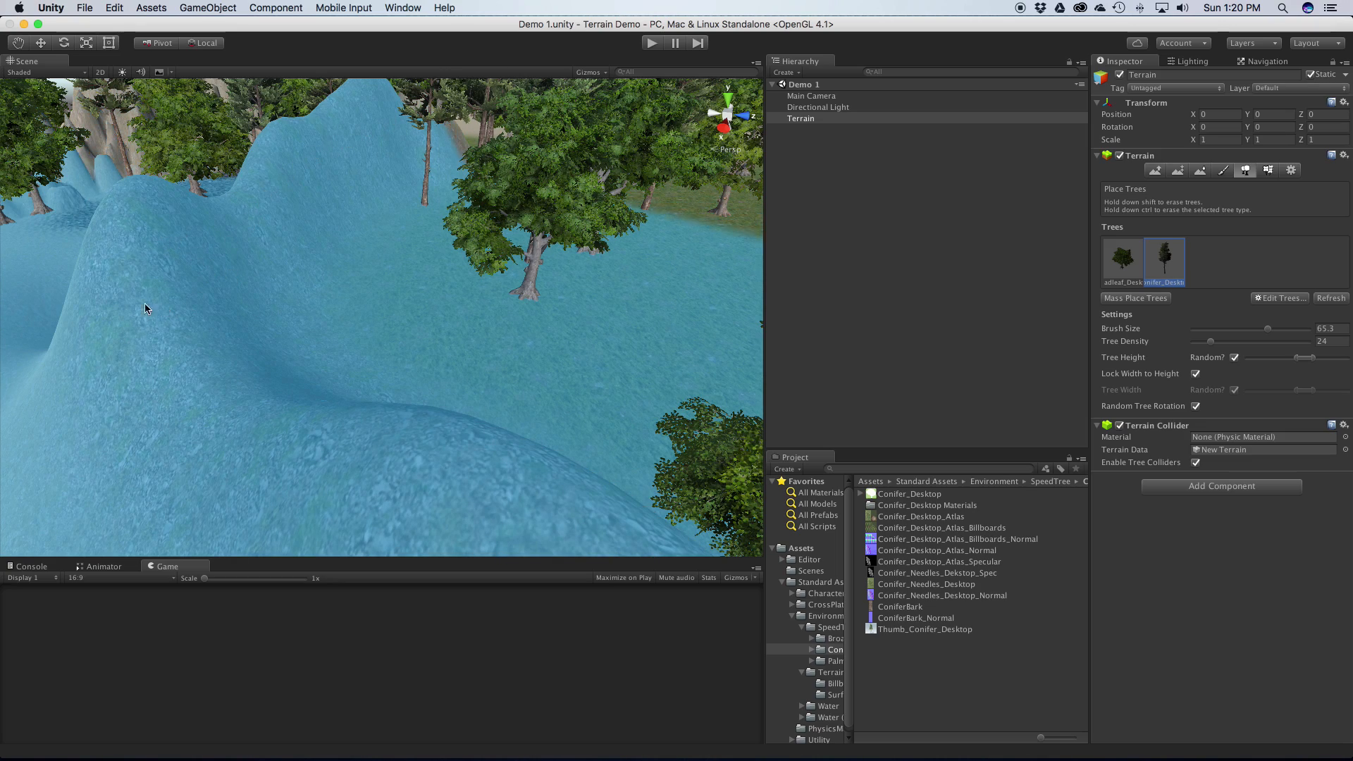
right_drag(158, 293, 416, 373)
alt+drag(417, 373, 254, 398)
middle_drag(459, 388, 274, 364)
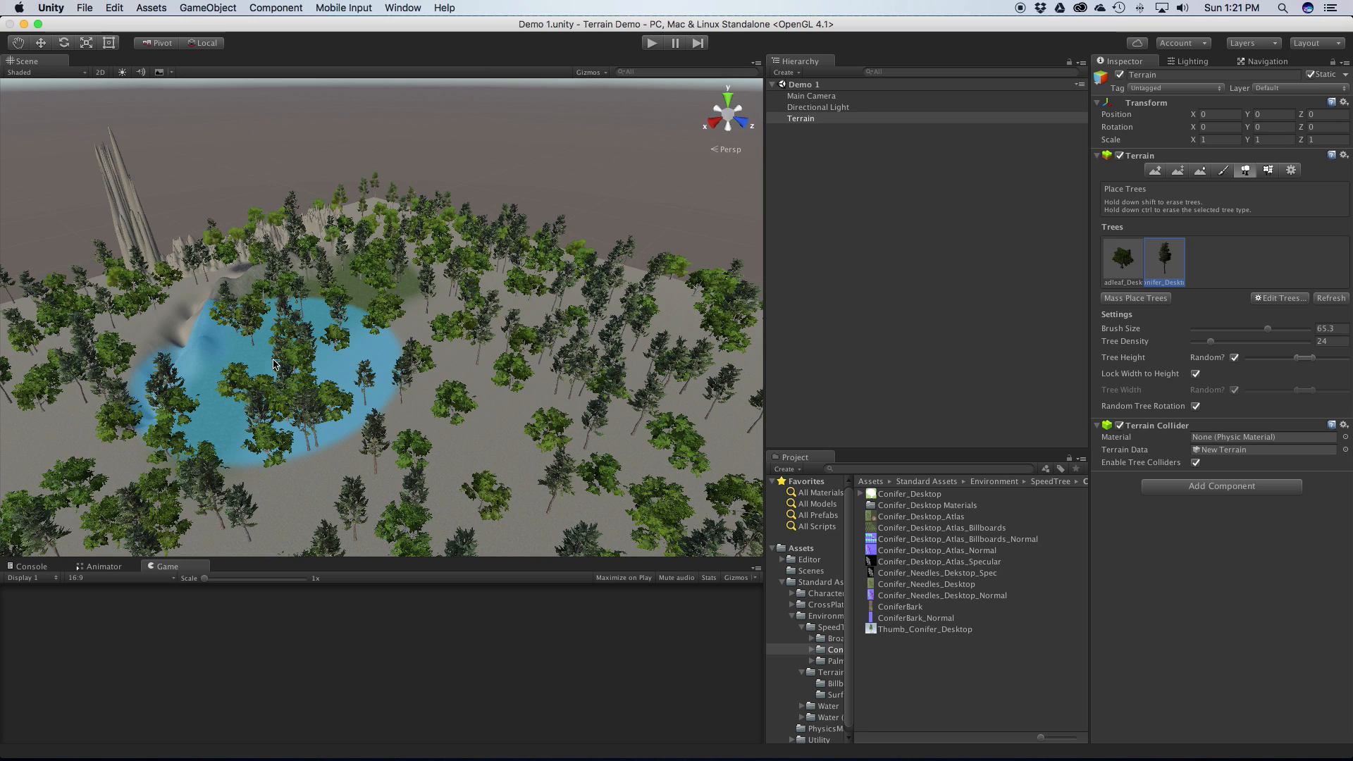
Step: Erase the trees from the open sand beside the grass to make a clearing, using brush size 28.7
drag(1266, 335, 1184, 347)
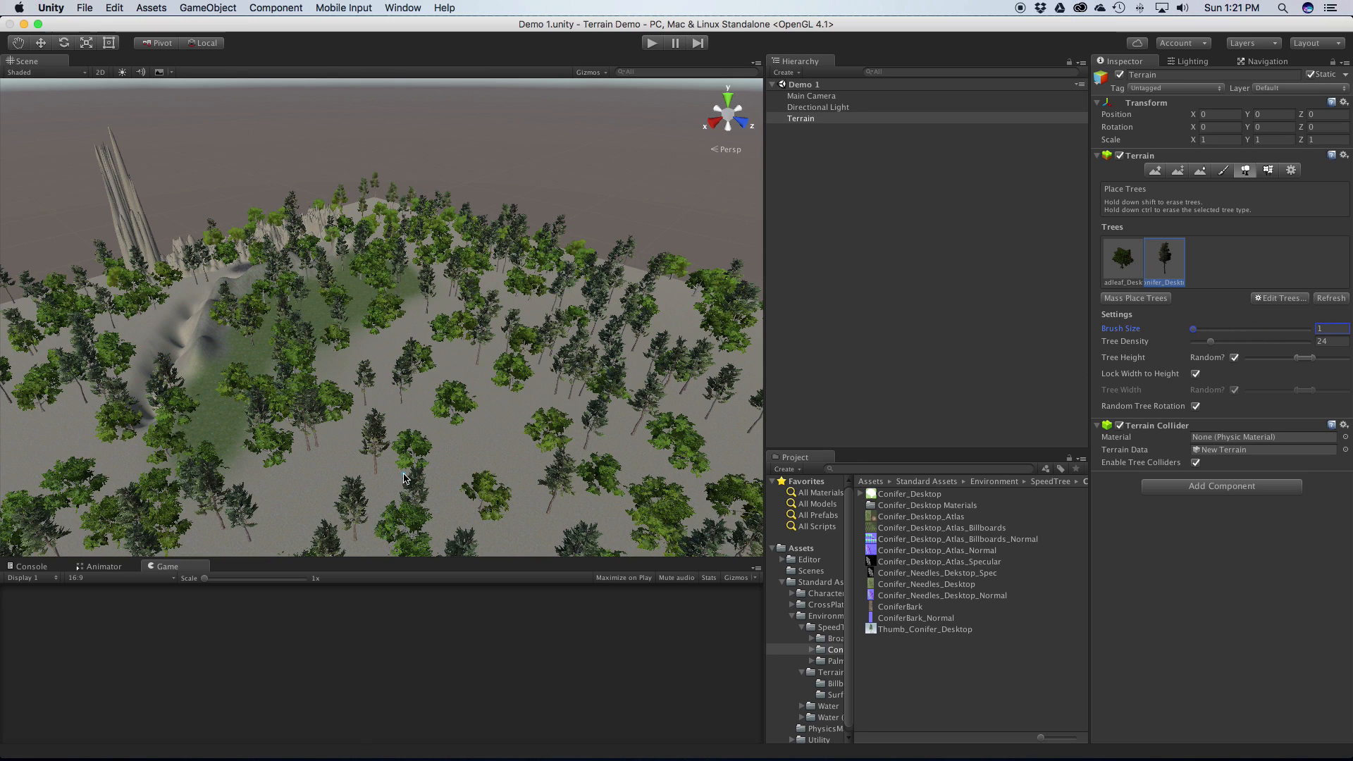
scroll(521, 357, up, 2)
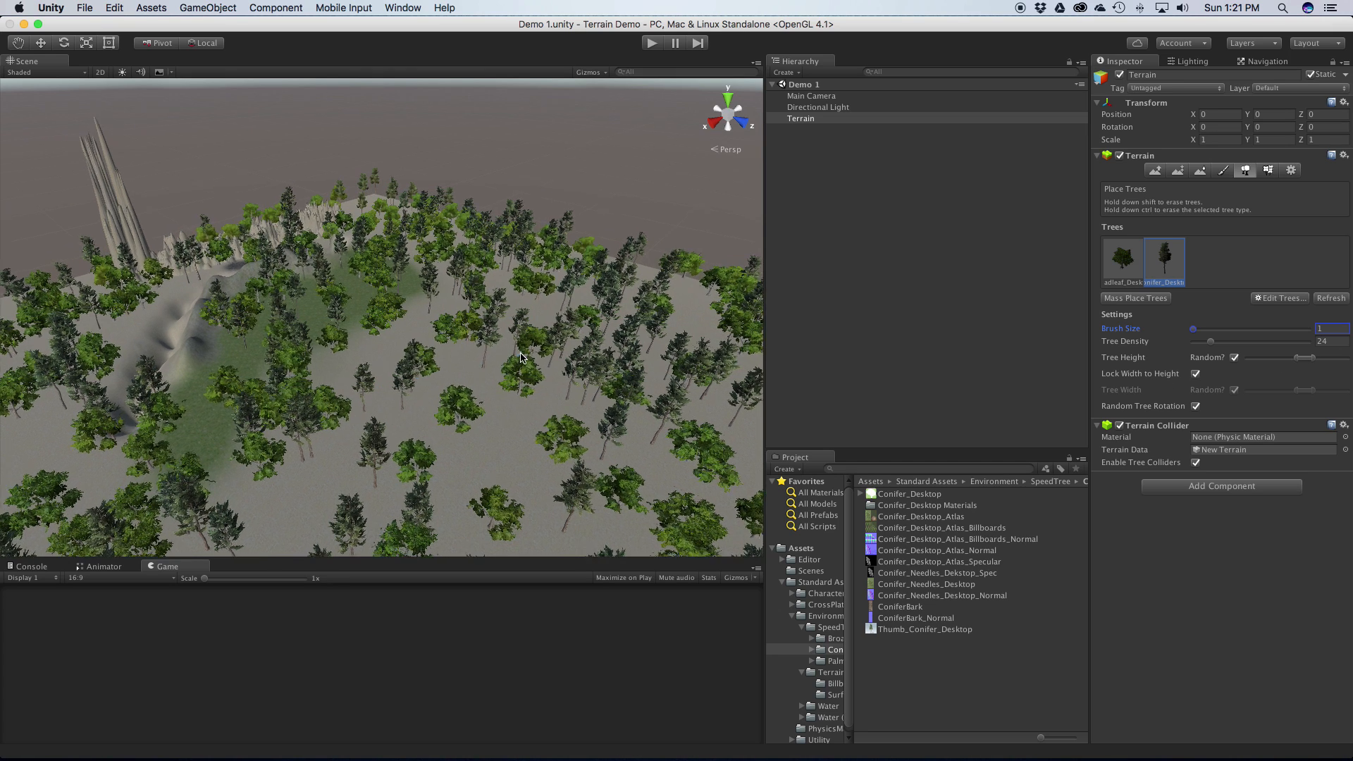
scroll(521, 357, up, 3)
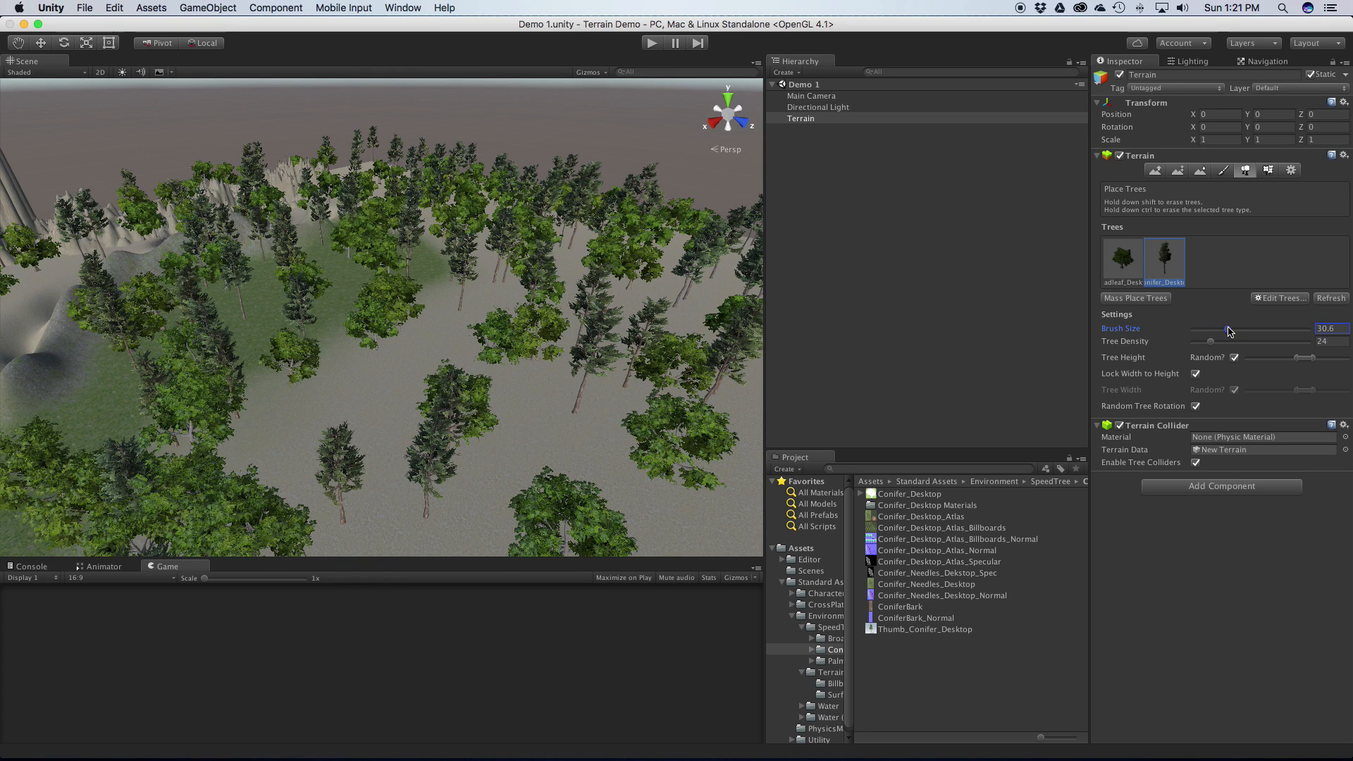
drag(1196, 331, 1226, 329)
mouse_move(454, 488)
shift+mouse_down()
mouse_move(501, 487)
mouse_move(672, 410)
mouse_move(657, 293)
mouse_move(657, 400)
mouse_move(599, 517)
shift+mouse_up()
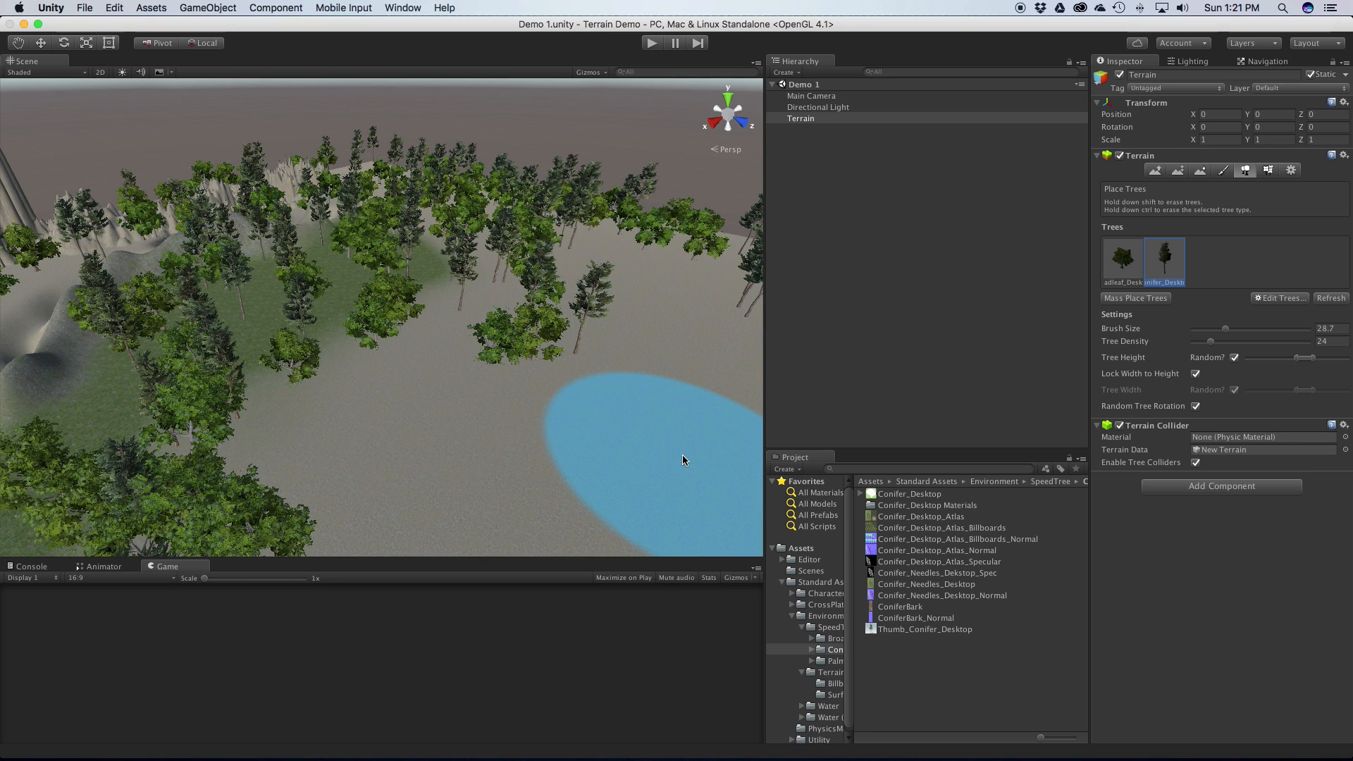
Step: Try to paint broadleaf trees in the sandy clearing with brush size 9.4 and tree density 33, and undo the stroke
drag(1226, 329, 1202, 328)
click(1136, 266)
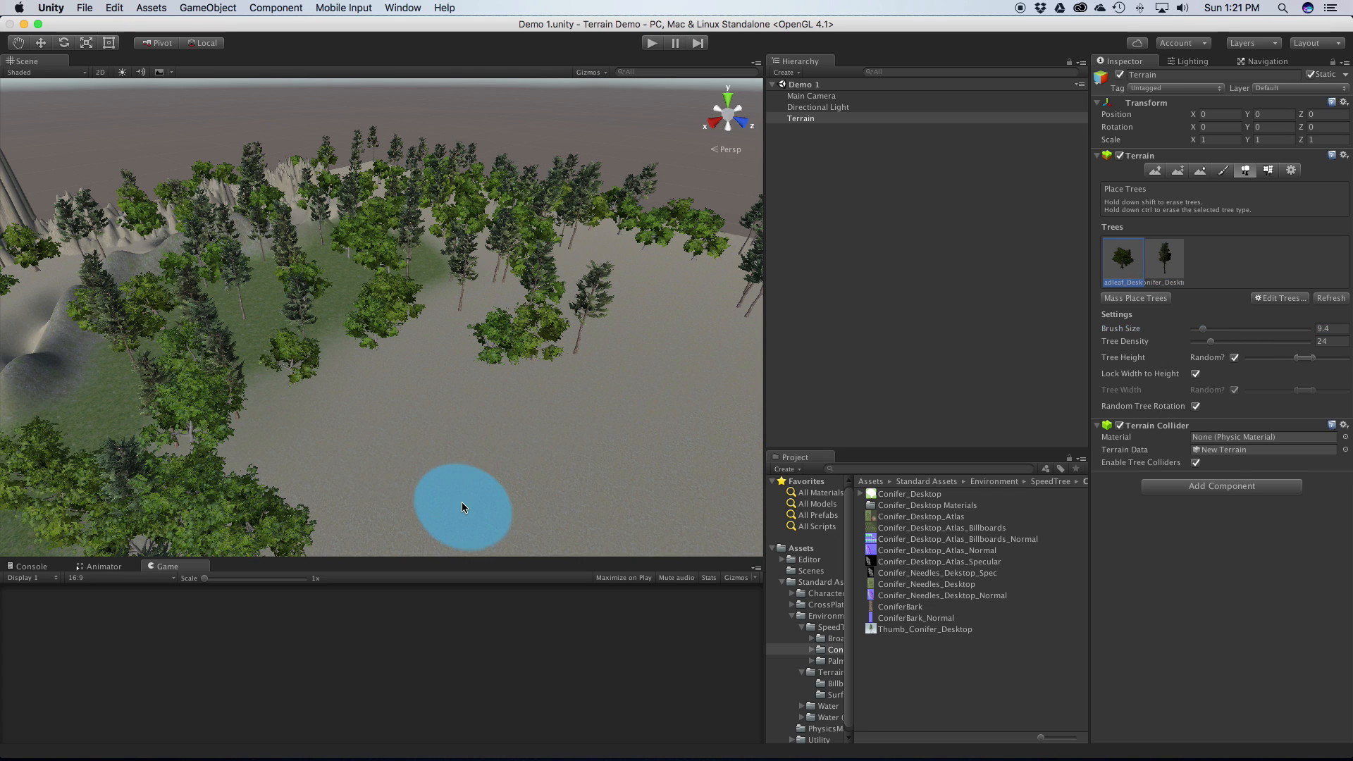
mouse_move(522, 473)
middle_down()
mouse_move(606, 422)
mouse_move(547, 411)
mouse_move(499, 375)
middle_up()
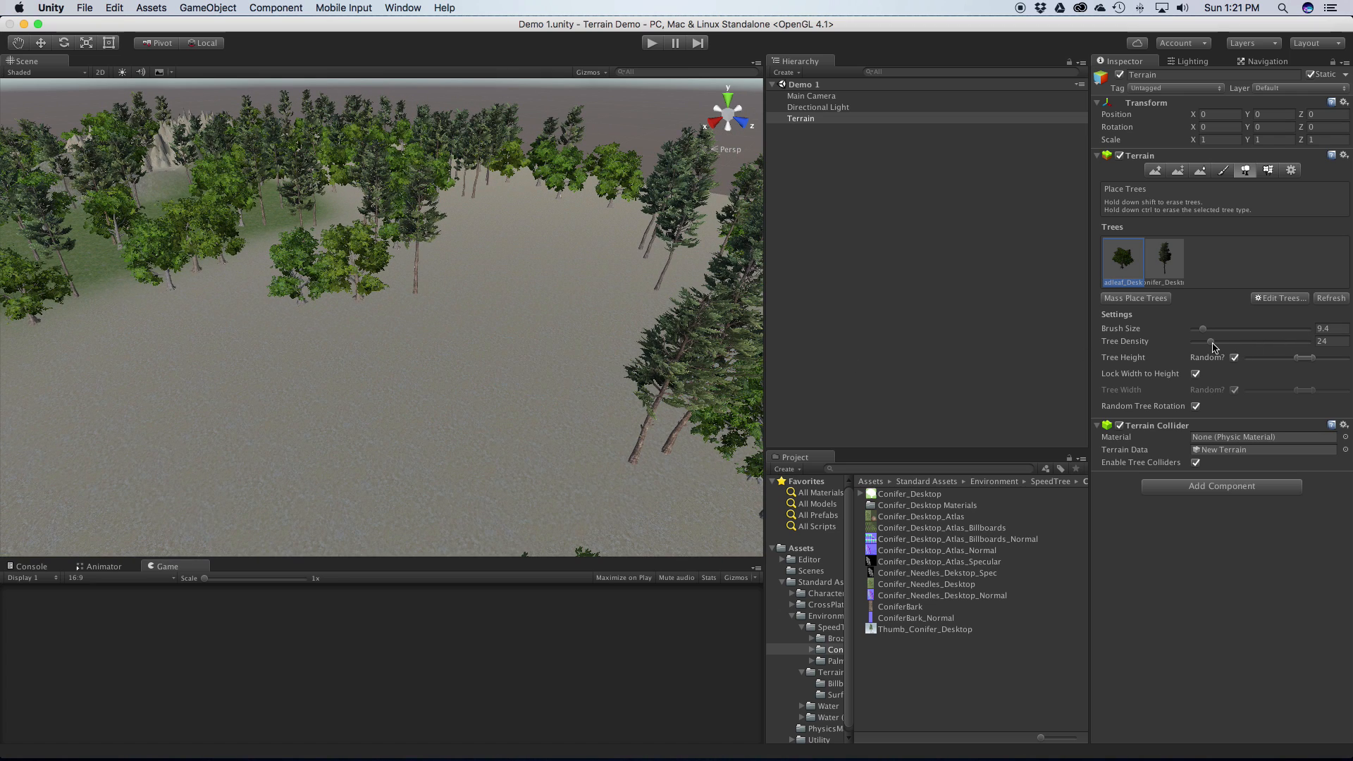
drag(1212, 343, 1224, 342)
mouse_move(282, 422)
mouse_down()
mouse_move(371, 392)
mouse_move(444, 401)
mouse_up()
key(super+z)
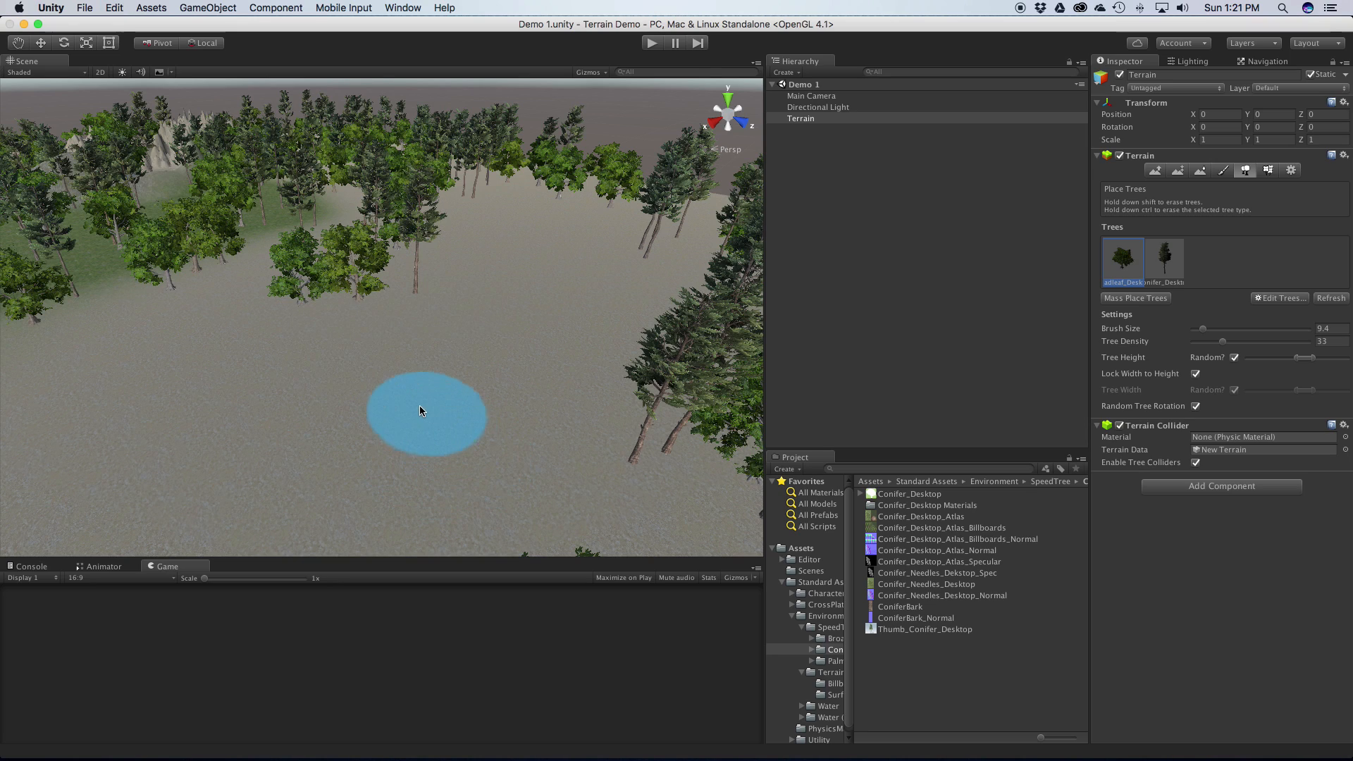
Step: Place three separate broadleaf trees in the sandy clearing with brush size 9.4 and tree density 33
click(420, 406)
click(303, 414)
click(521, 303)
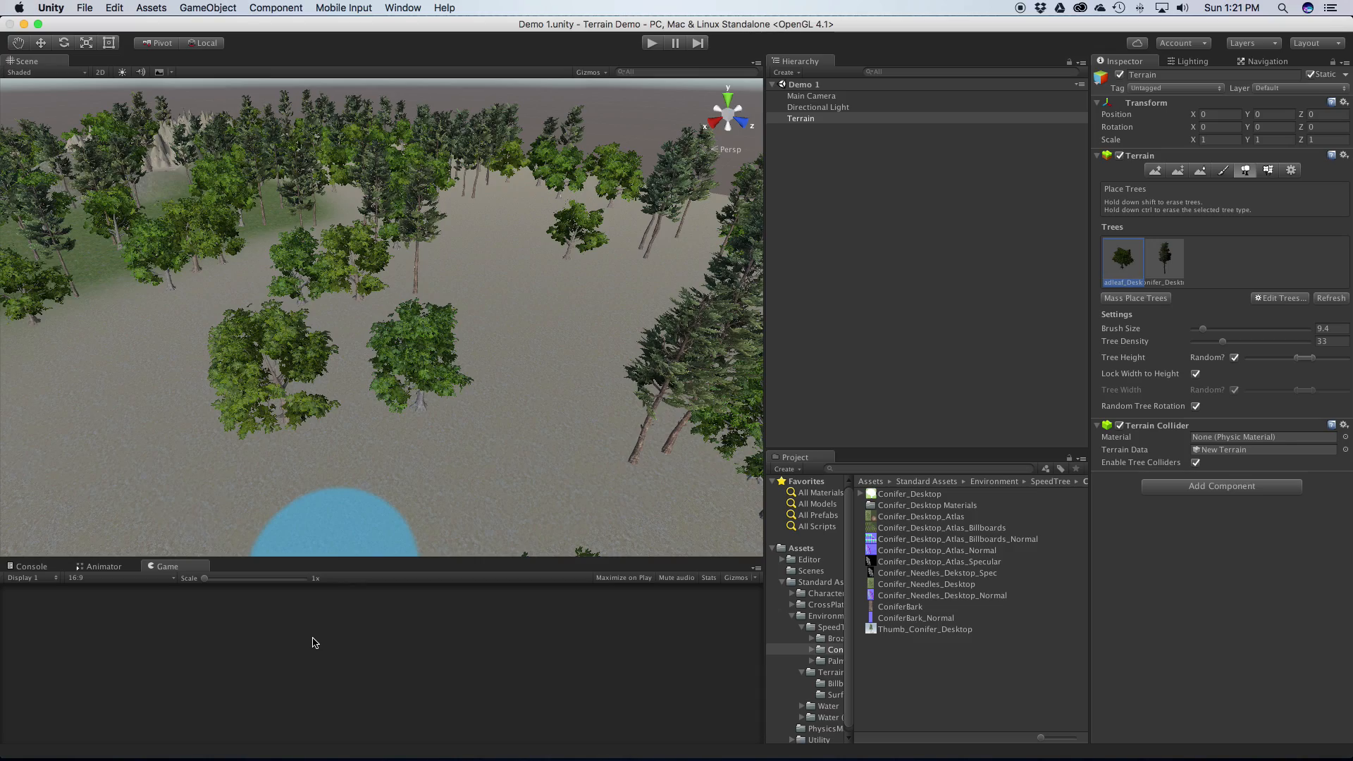
Step: Add a grass texture to the terrain's paintable details, using GrassFrond02AlbedoAlpha as the detail texture
middle_drag(317, 293, 624, 321)
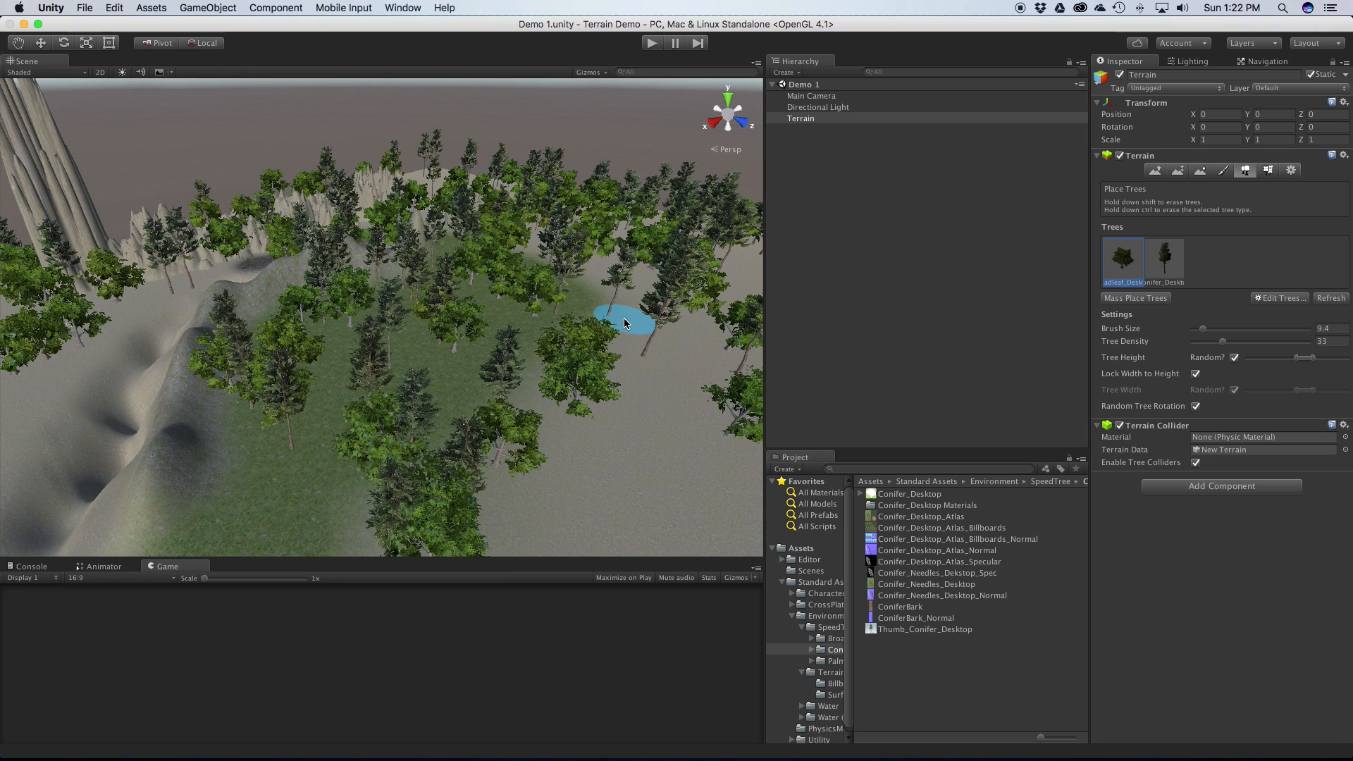
click(1267, 172)
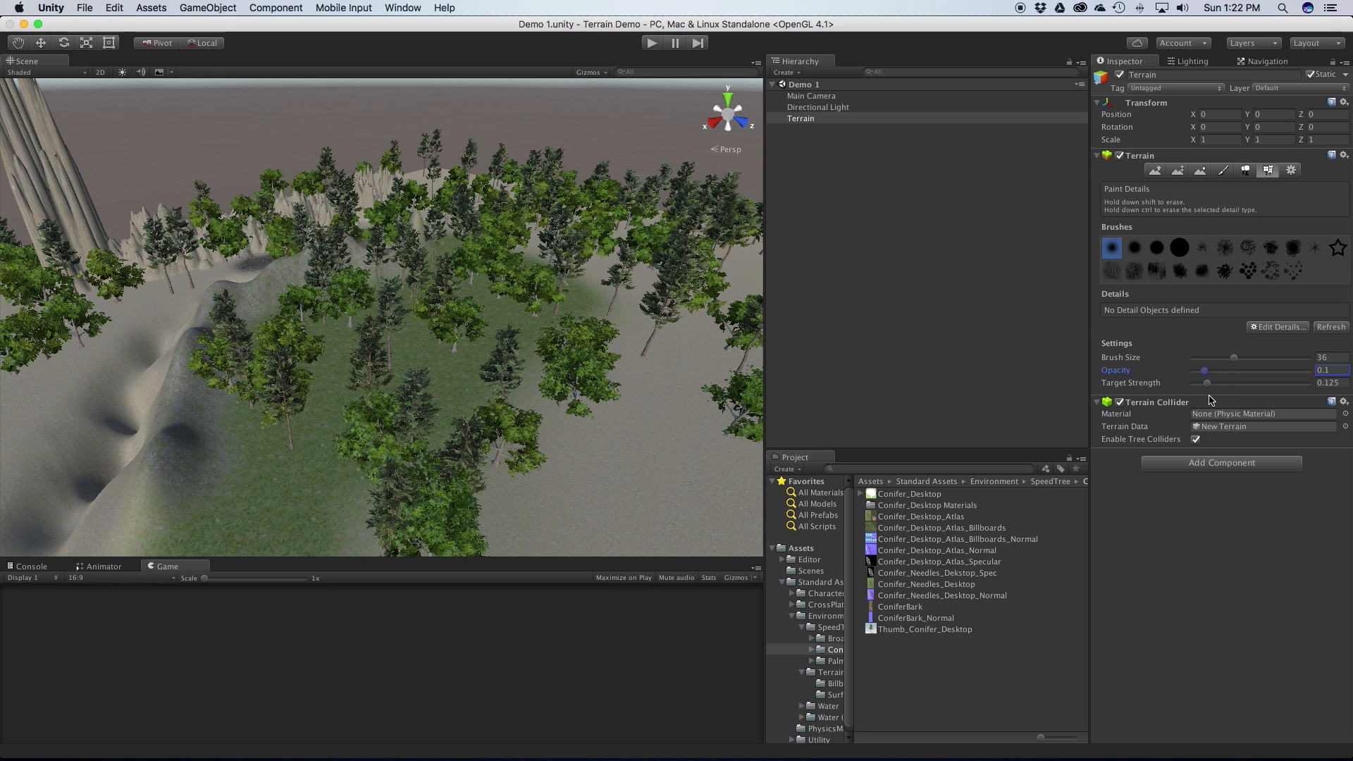
click(1290, 328)
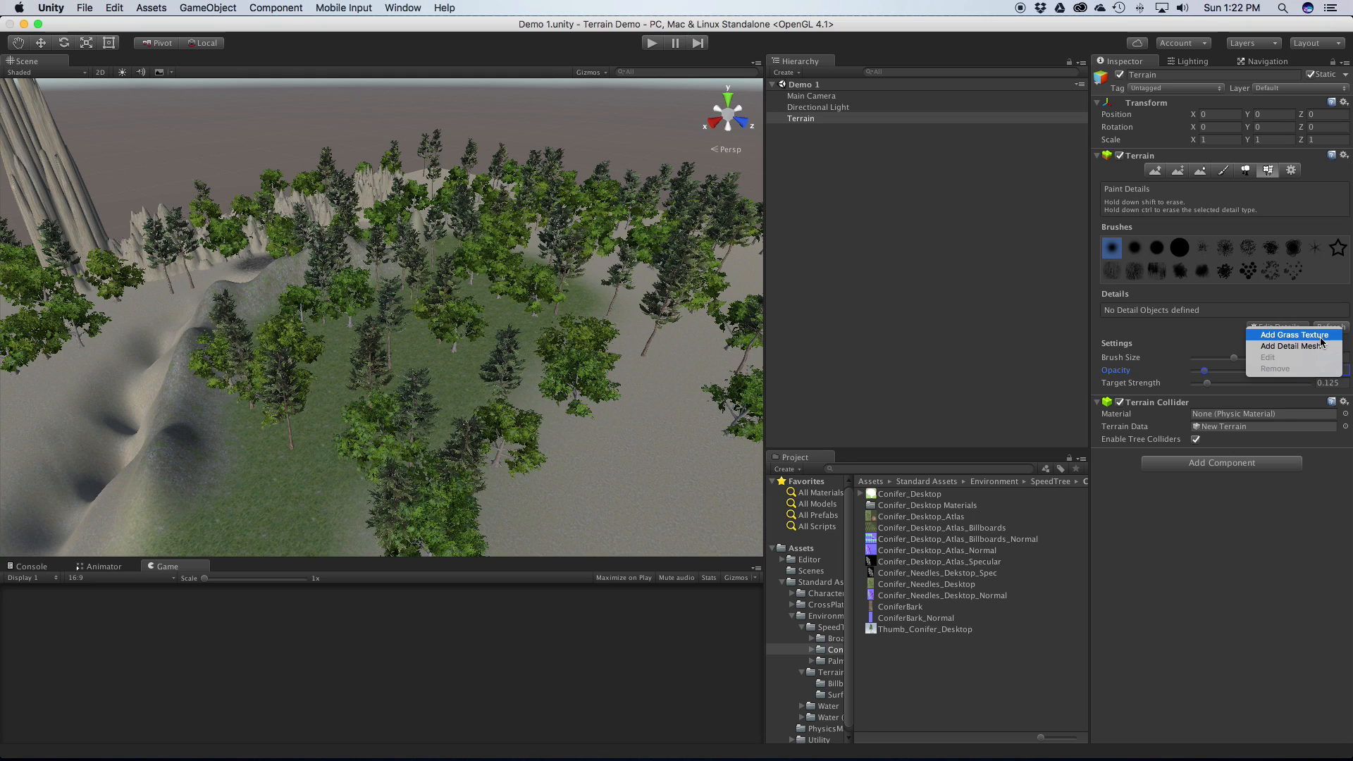
click(1320, 337)
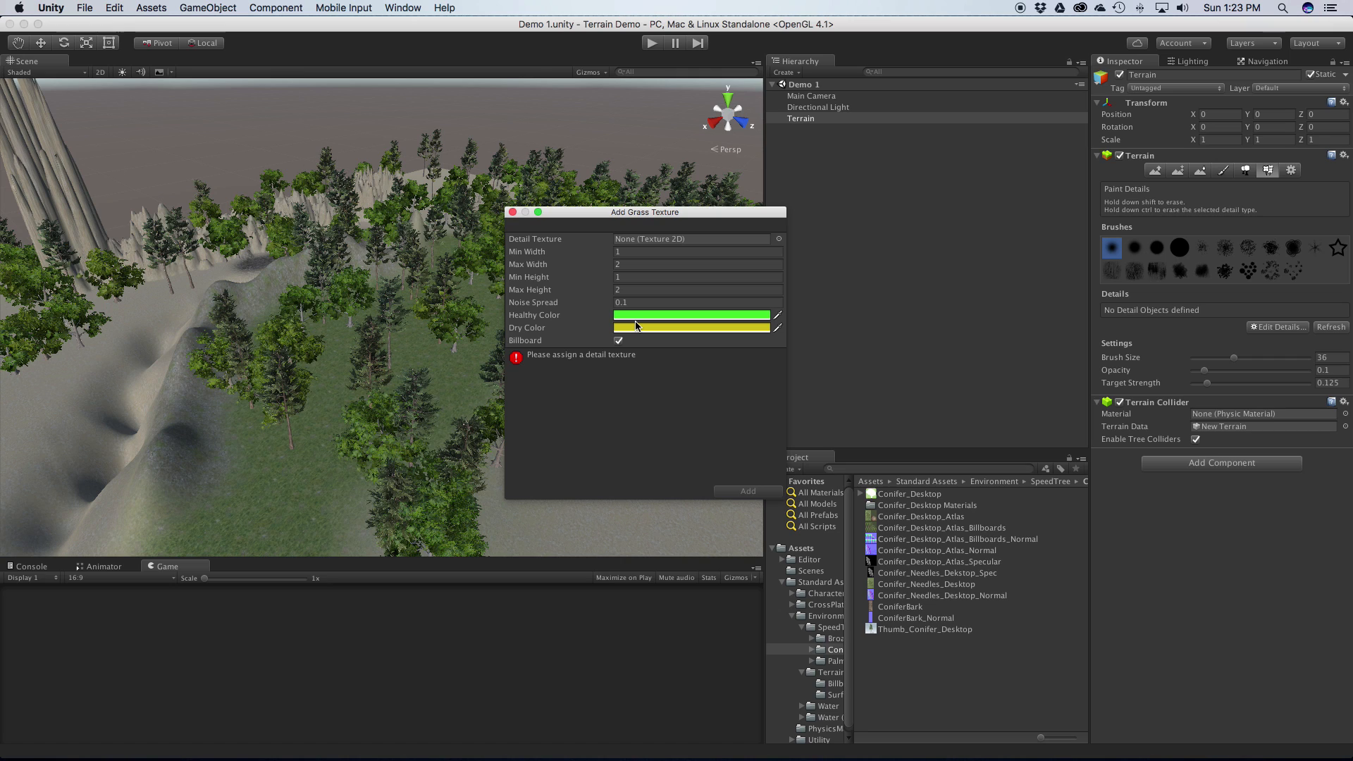
click(779, 241)
scroll(681, 412, down, 5)
scroll(681, 412, down, 6)
scroll(684, 434, up, 9)
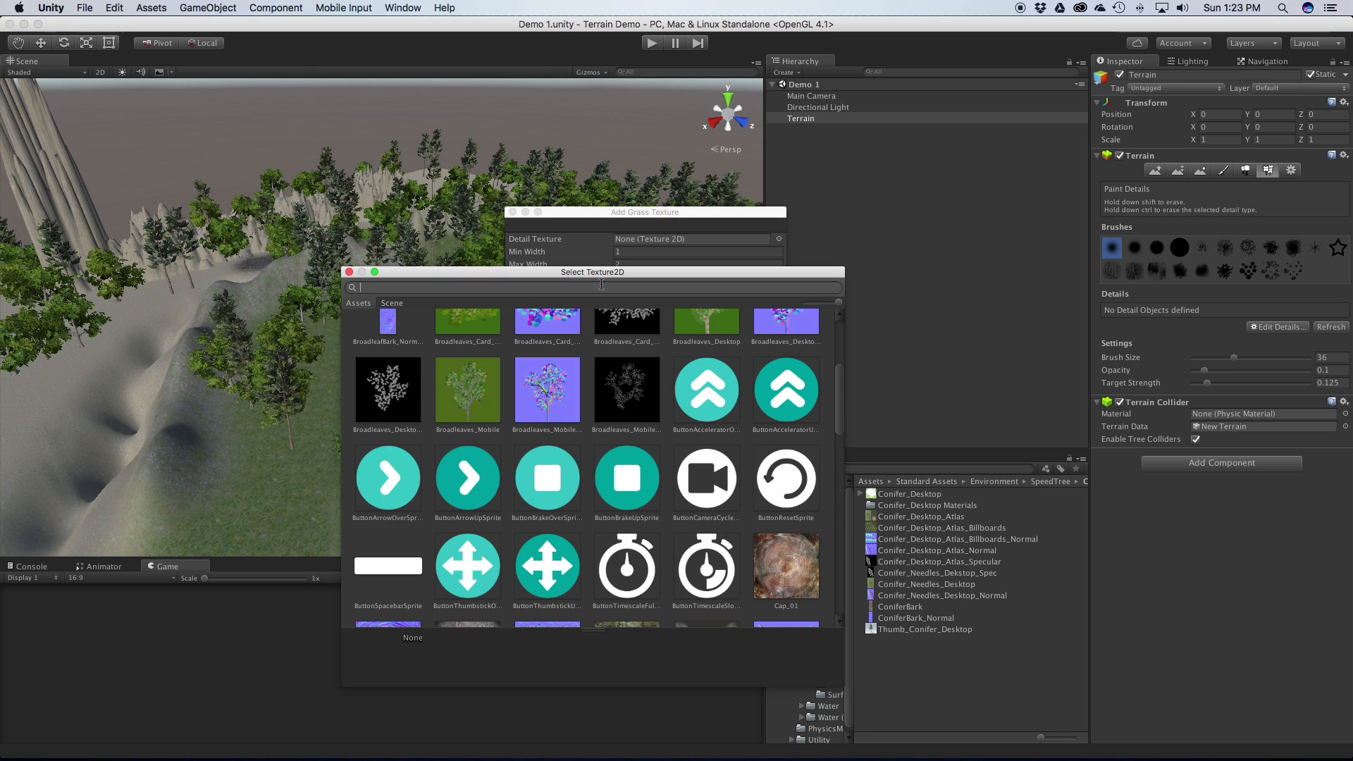
text(grass)
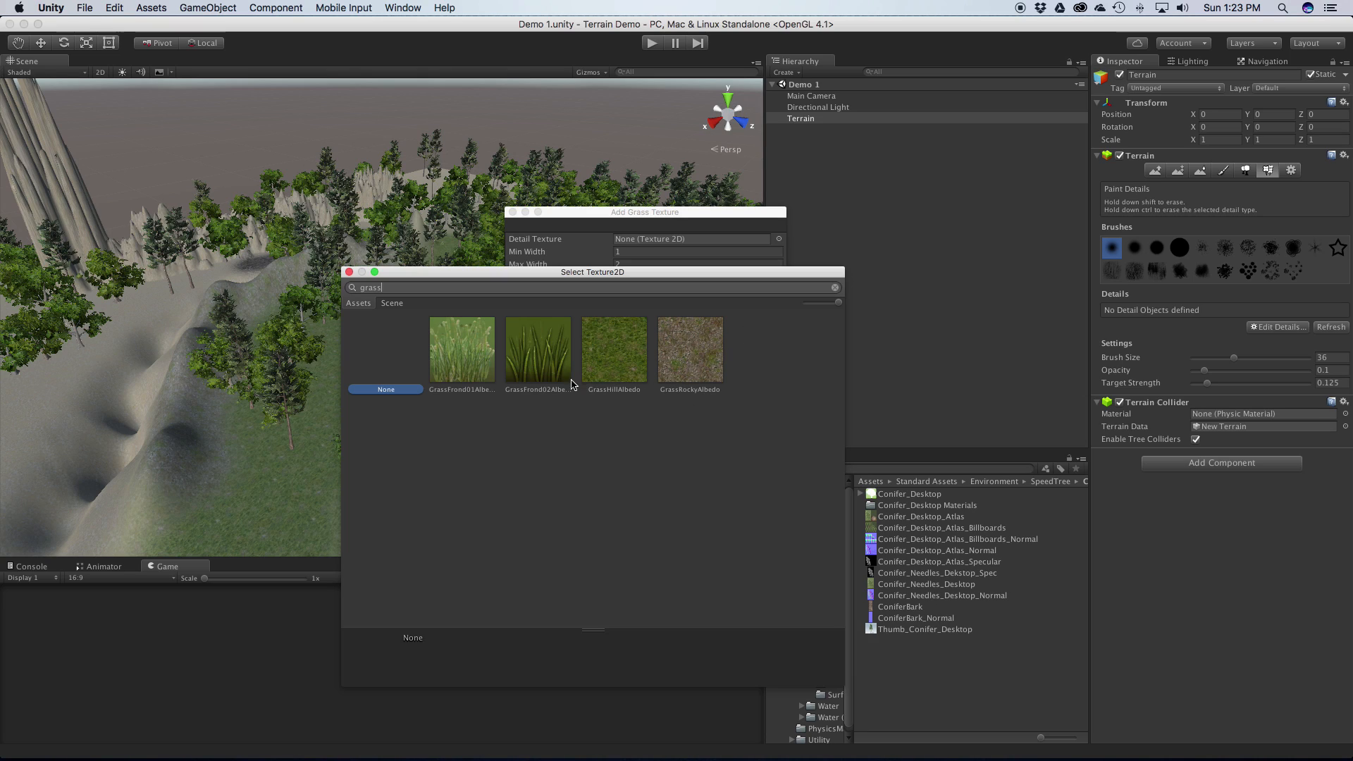
click(557, 354)
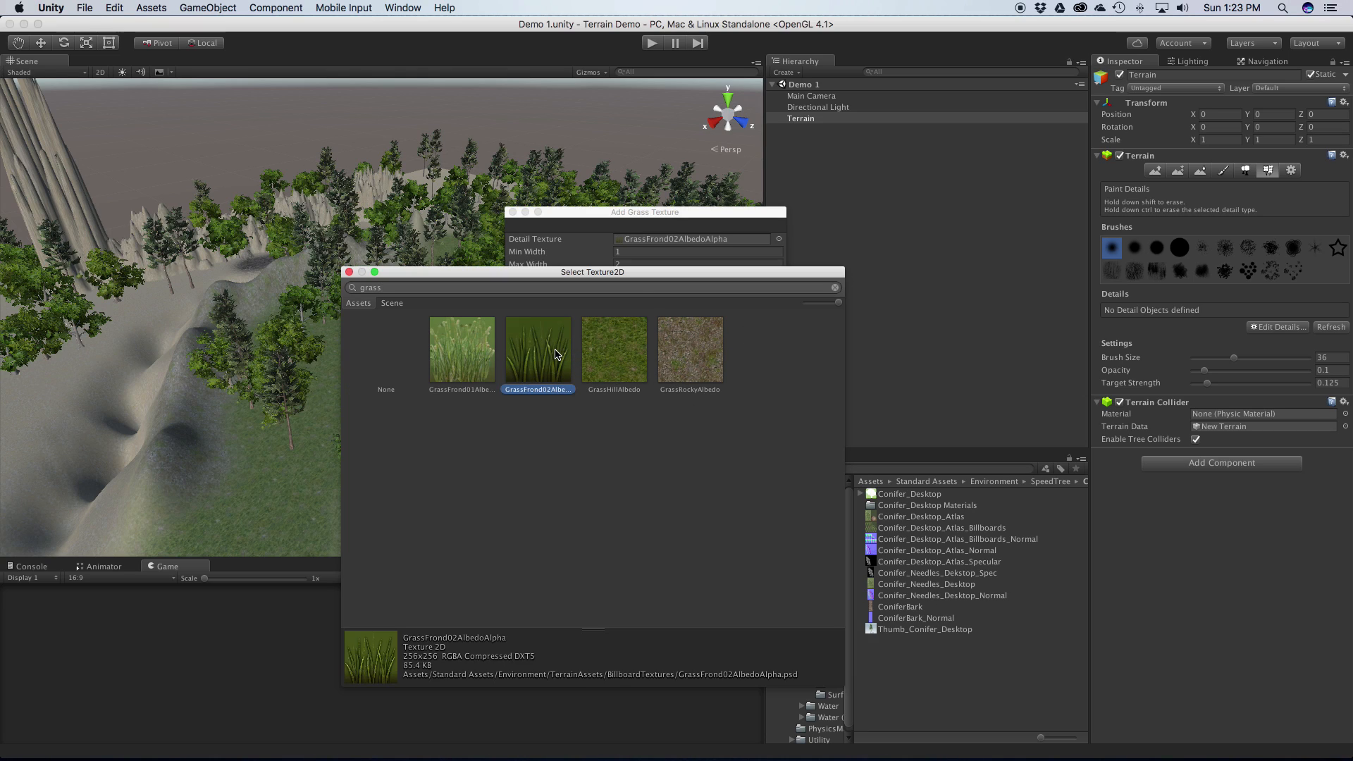
double_click(557, 354)
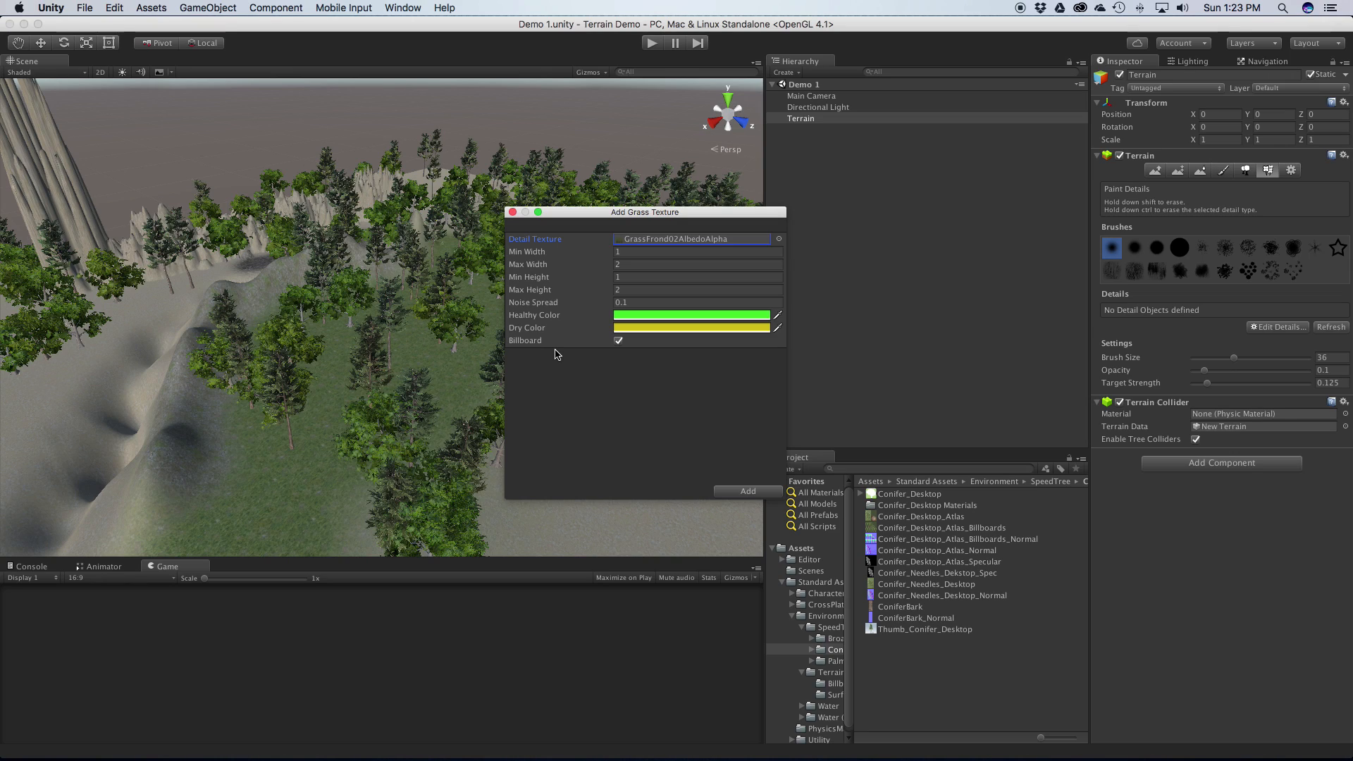
click(747, 491)
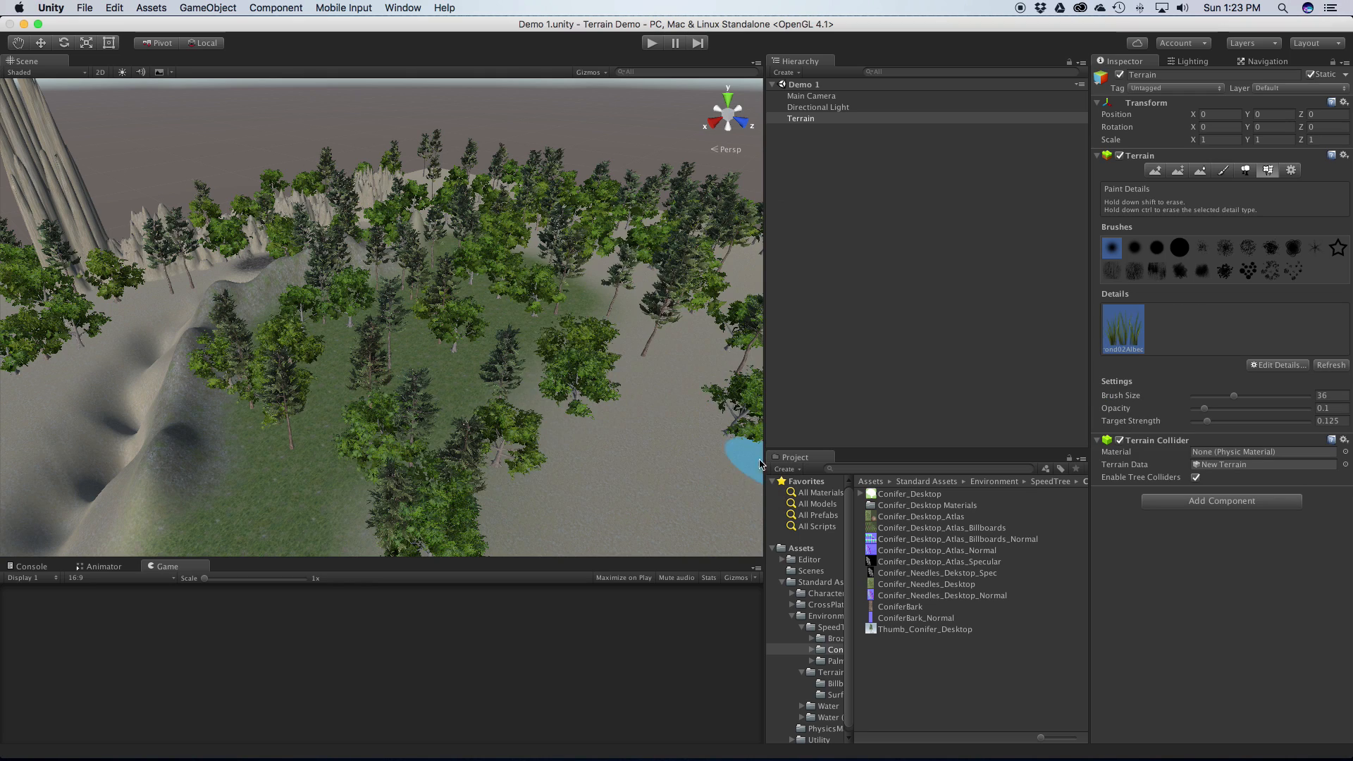
Step: Review the grass detail's width, height, noise spread and colour settings, and apply them as they are
click(1306, 367)
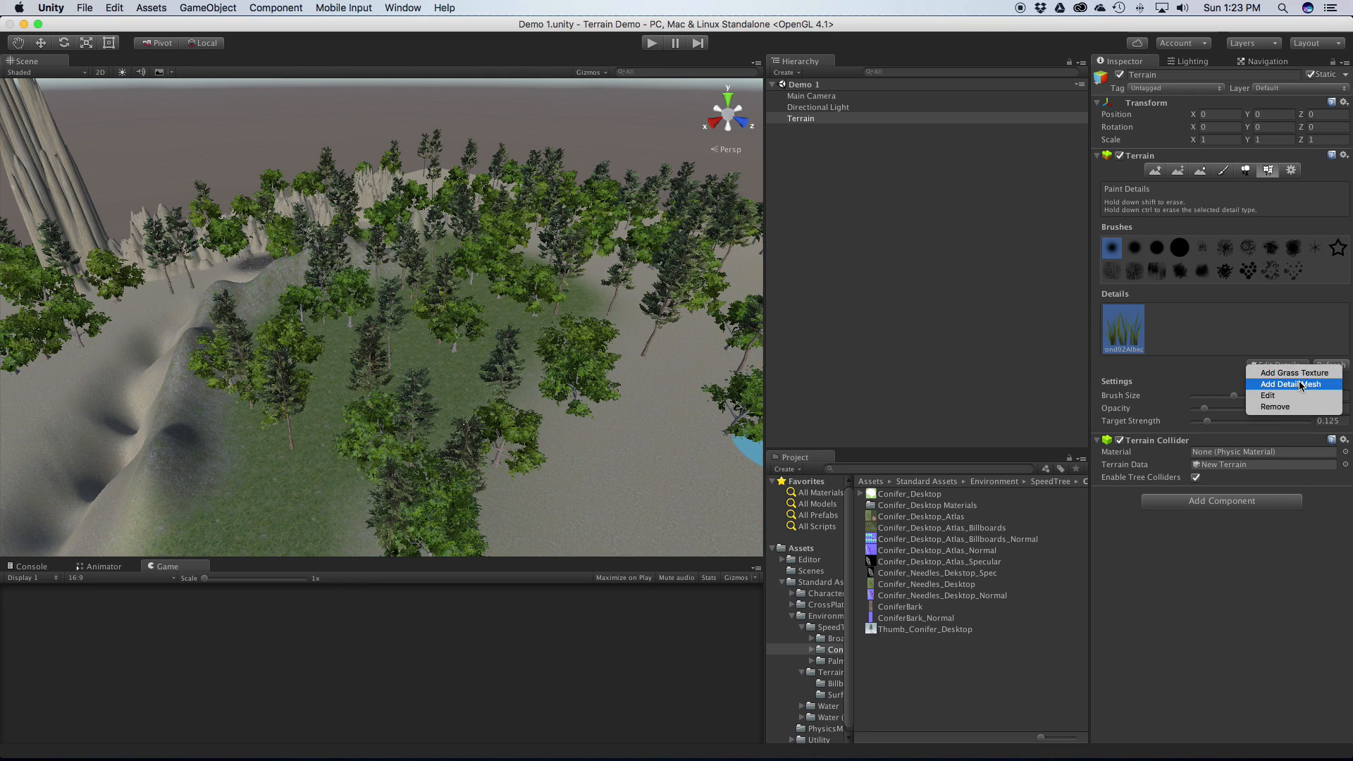
click(1297, 396)
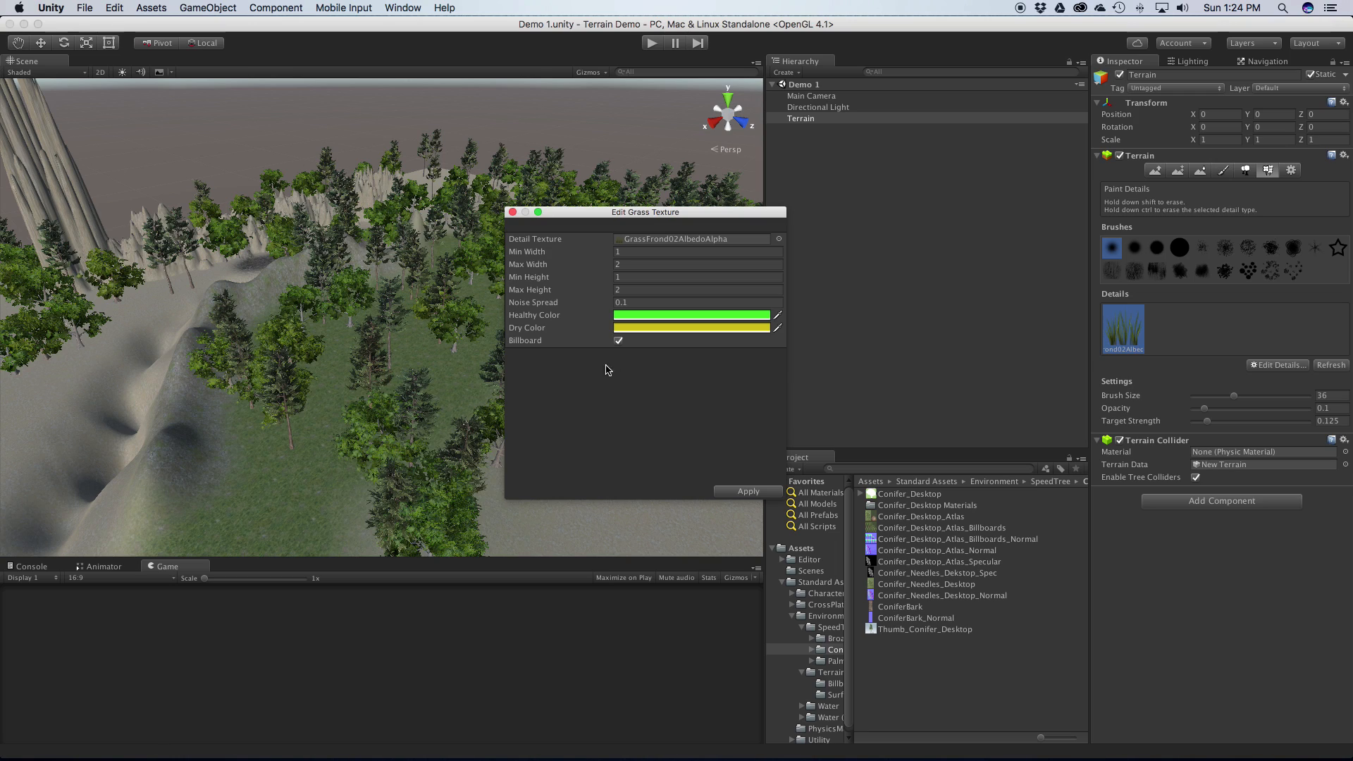
click(736, 492)
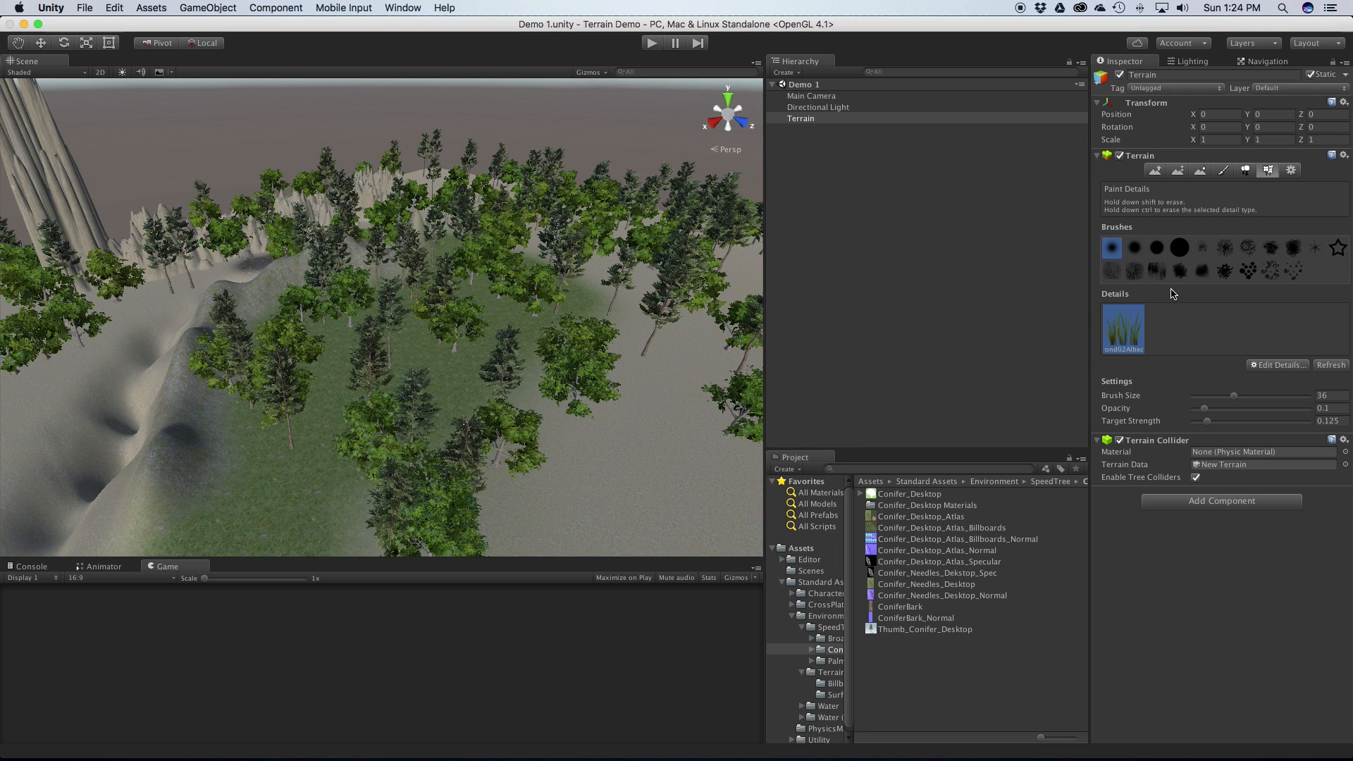
Step: Paint grass on the green ground between the trees with brush size 36 and opacity 0.1
alt+drag(488, 346, 416, 384)
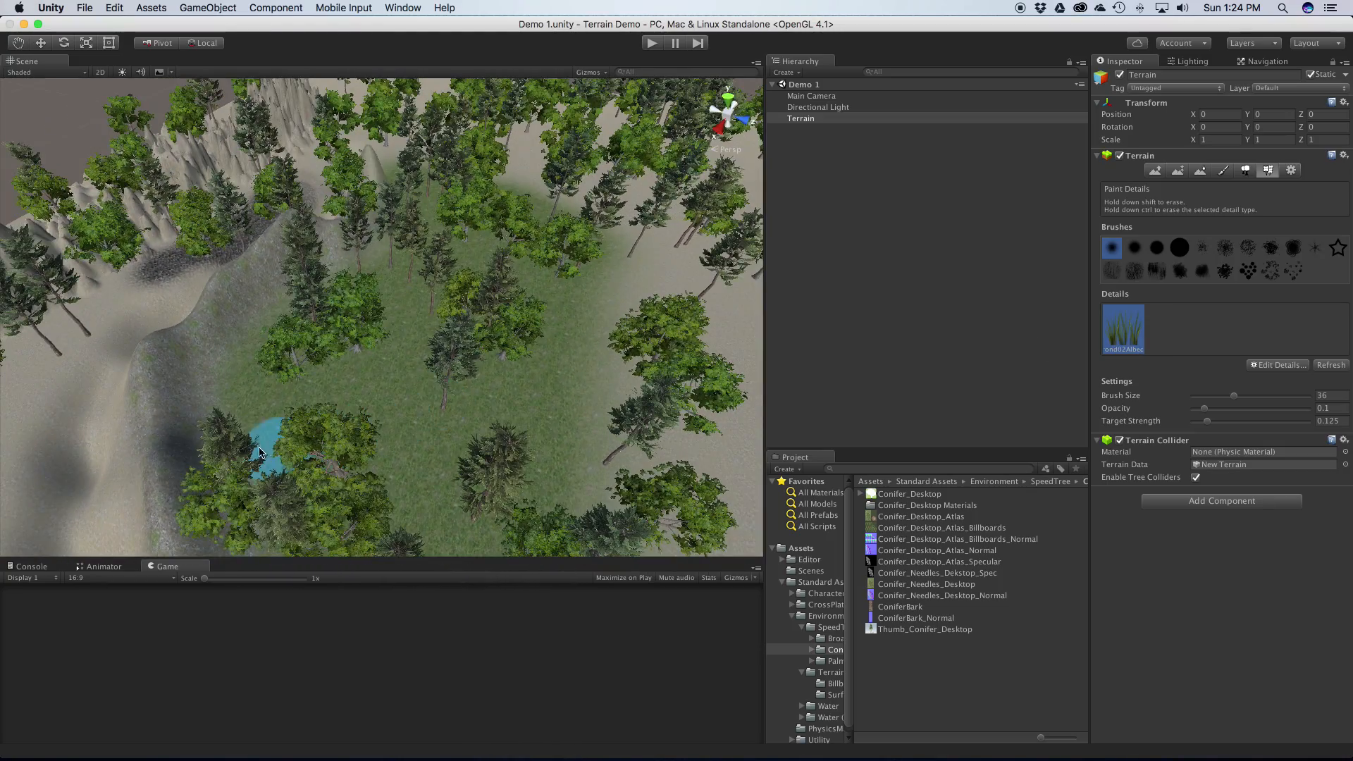
scroll(276, 397, up, 3)
scroll(275, 397, up, 5)
mouse_move(293, 353)
mouse_down()
mouse_move(597, 341)
mouse_move(382, 460)
mouse_up()
drag(457, 306, 448, 339)
scroll(449, 334, up, 8)
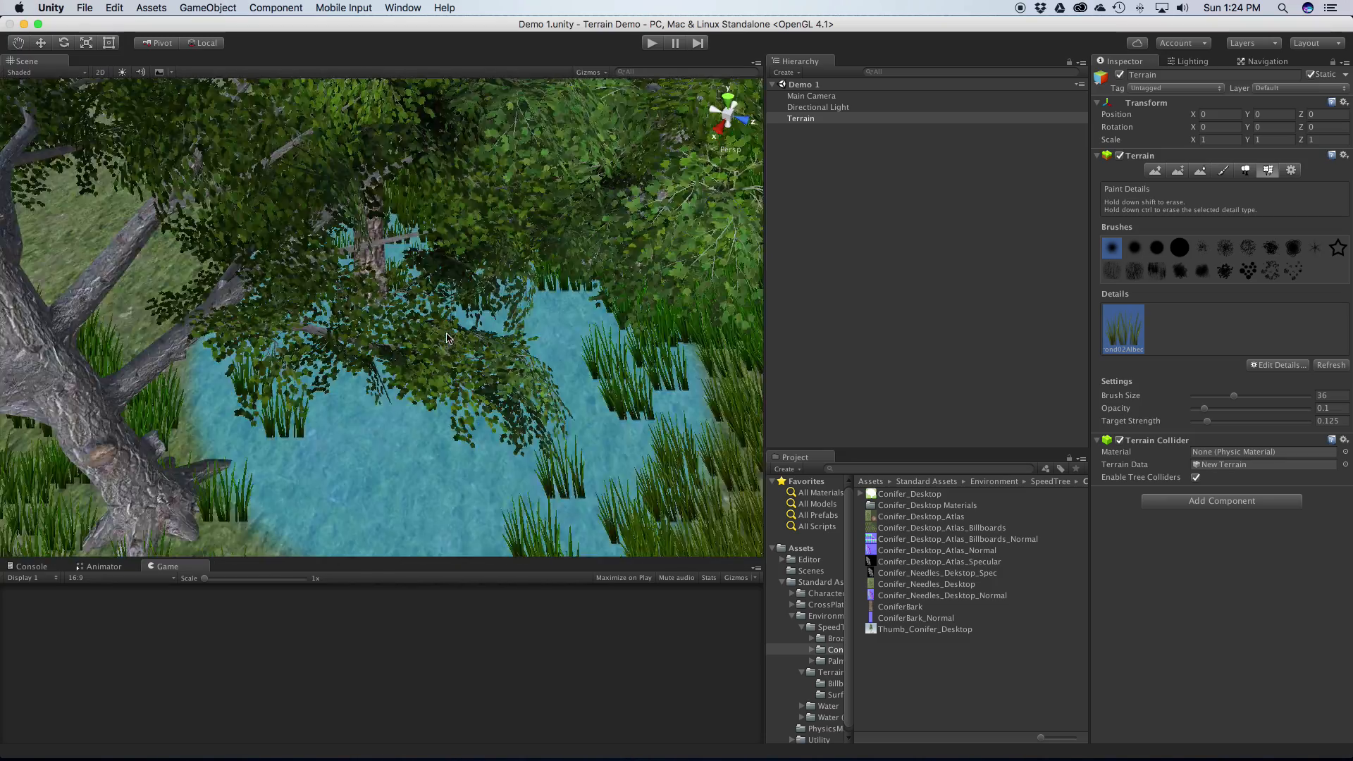
Step: Examine the painted grass from close up and from farther away
scroll(444, 335, down, 10)
scroll(448, 337, down, 1)
scroll(453, 335, up, 10)
alt+drag(479, 363, 179, 424)
mouse_move(433, 401)
middle_down()
mouse_move(405, 301)
mouse_move(525, 119)
mouse_move(670, 56)
mouse_move(732, 282)
mouse_move(708, 215)
middle_up()
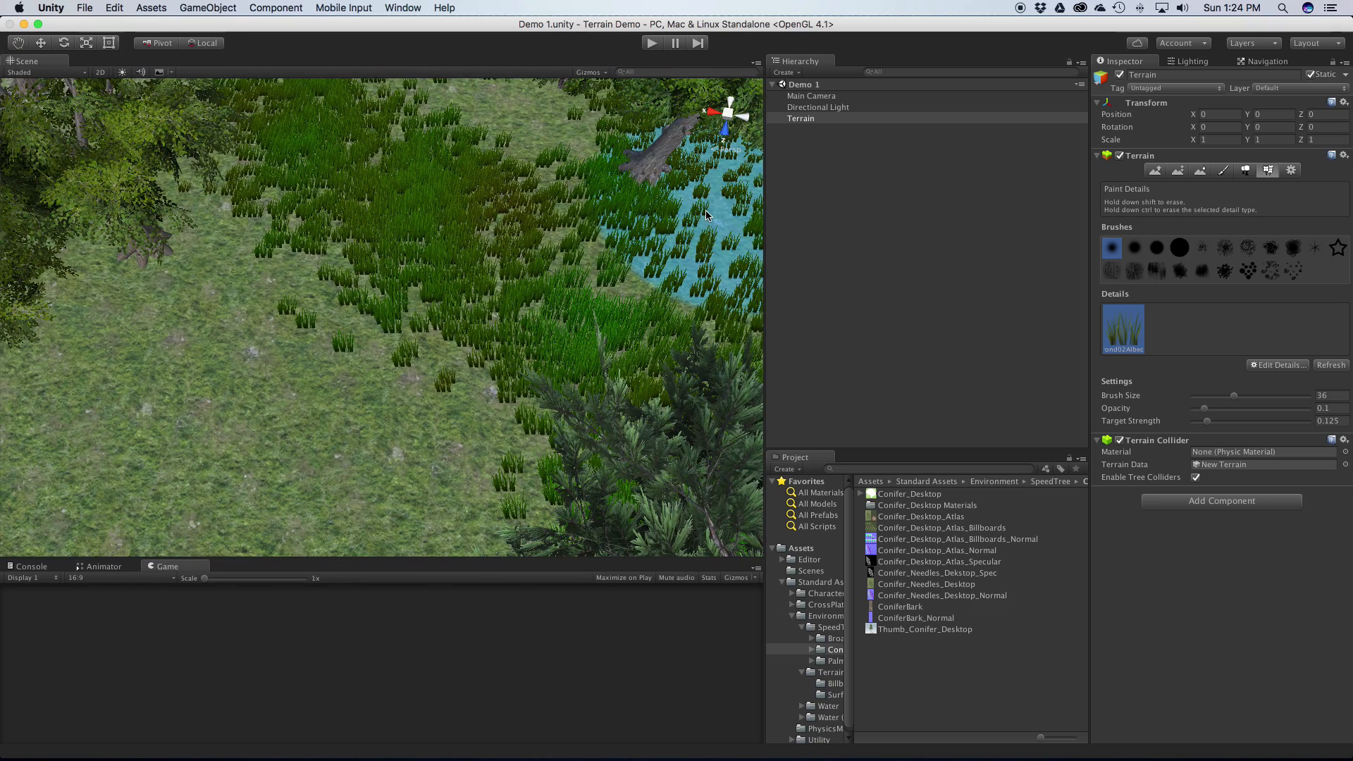
scroll(408, 303, down, 5)
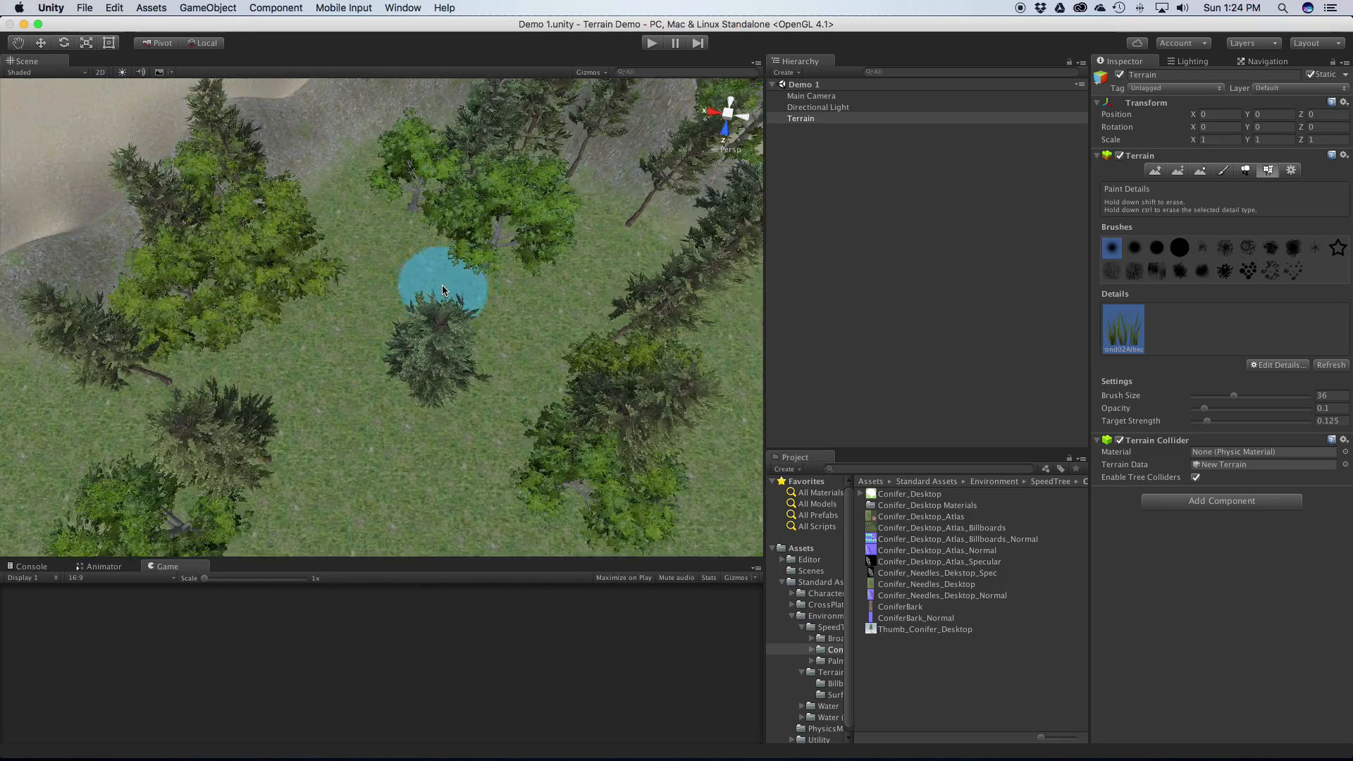
scroll(407, 303, up, 5)
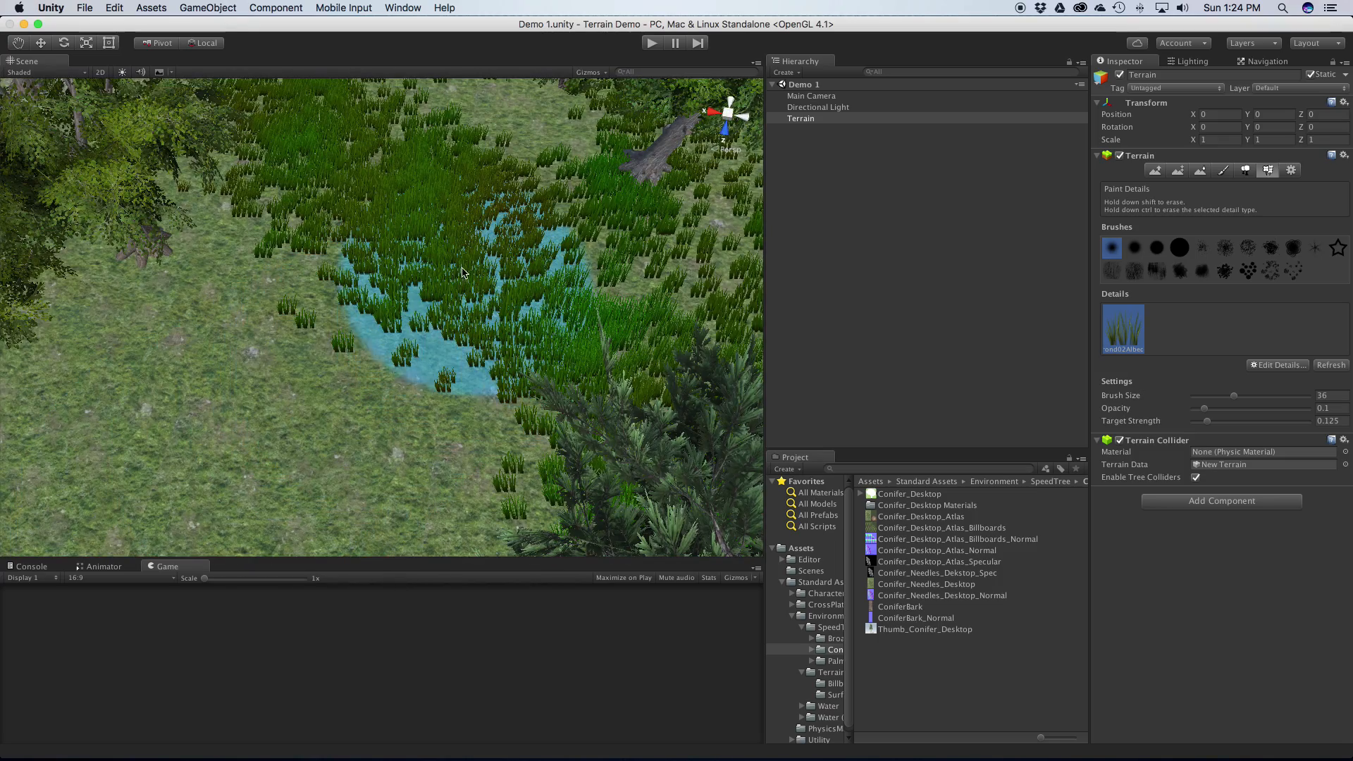
Step: Extend the painted grass over the bare ground next to the existing patch and around the conifer
mouse_move(486, 220)
middle_down()
mouse_move(392, 218)
mouse_move(394, 439)
mouse_move(422, 286)
middle_up()
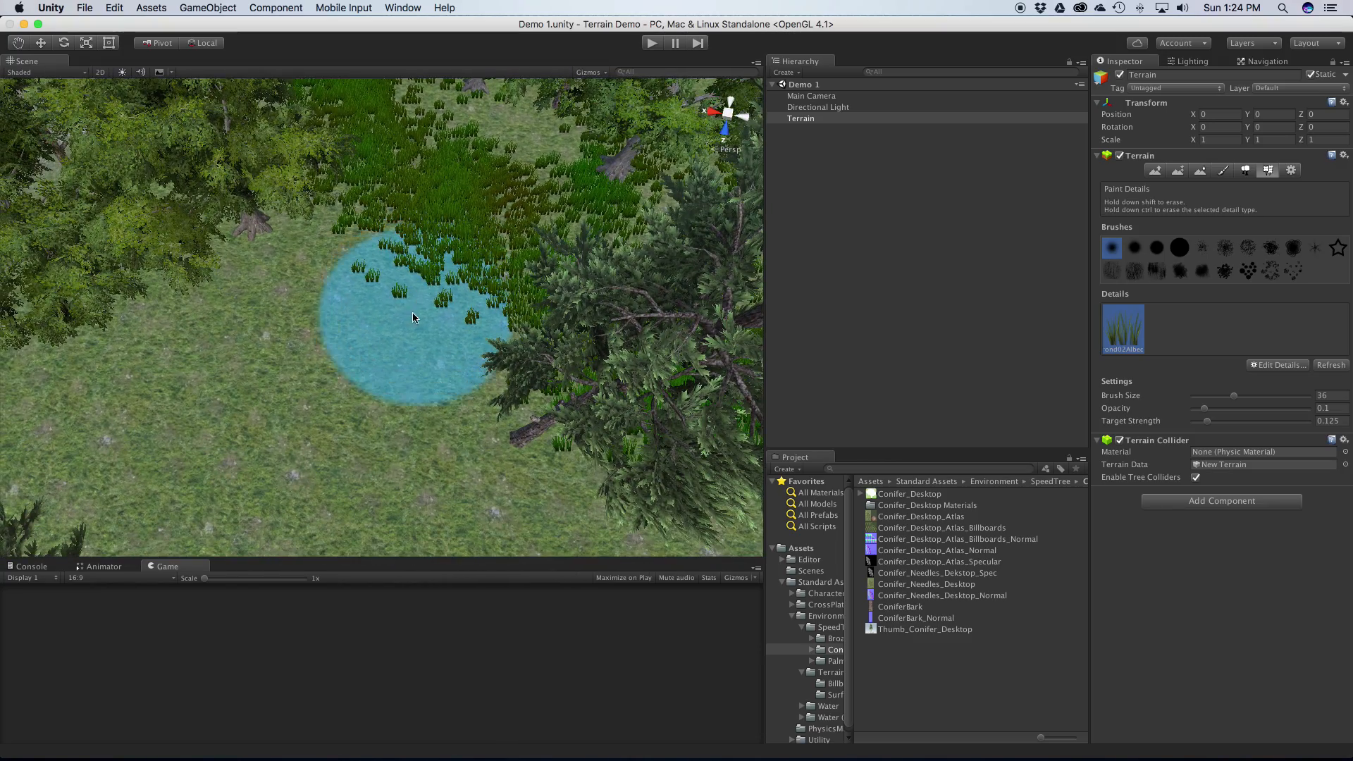
mouse_move(399, 328)
mouse_down()
mouse_move(56, 430)
mouse_move(539, 454)
mouse_up()
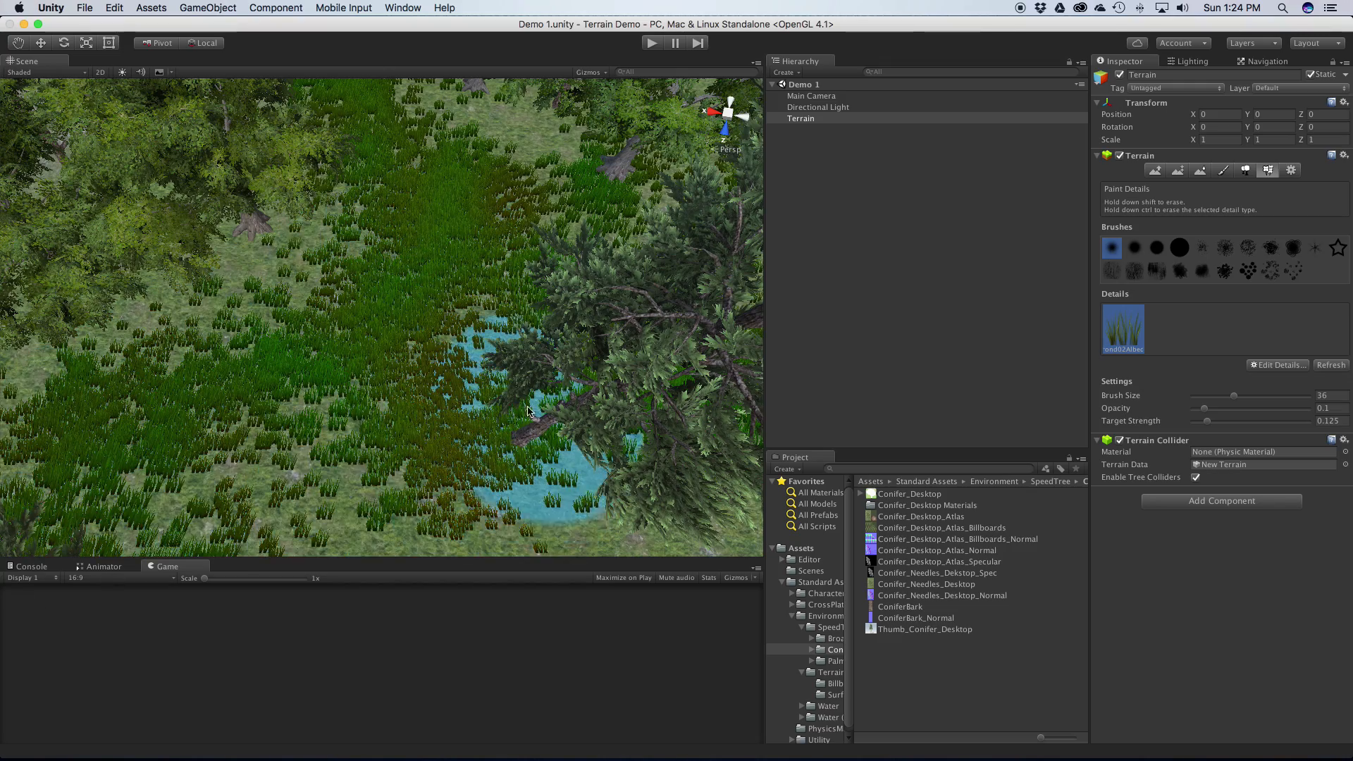
scroll(458, 359, up, 5)
scroll(457, 359, down, 6)
Step: Reselect the Terrain and erase some of the painted grass beside the conifer
click(780, 199)
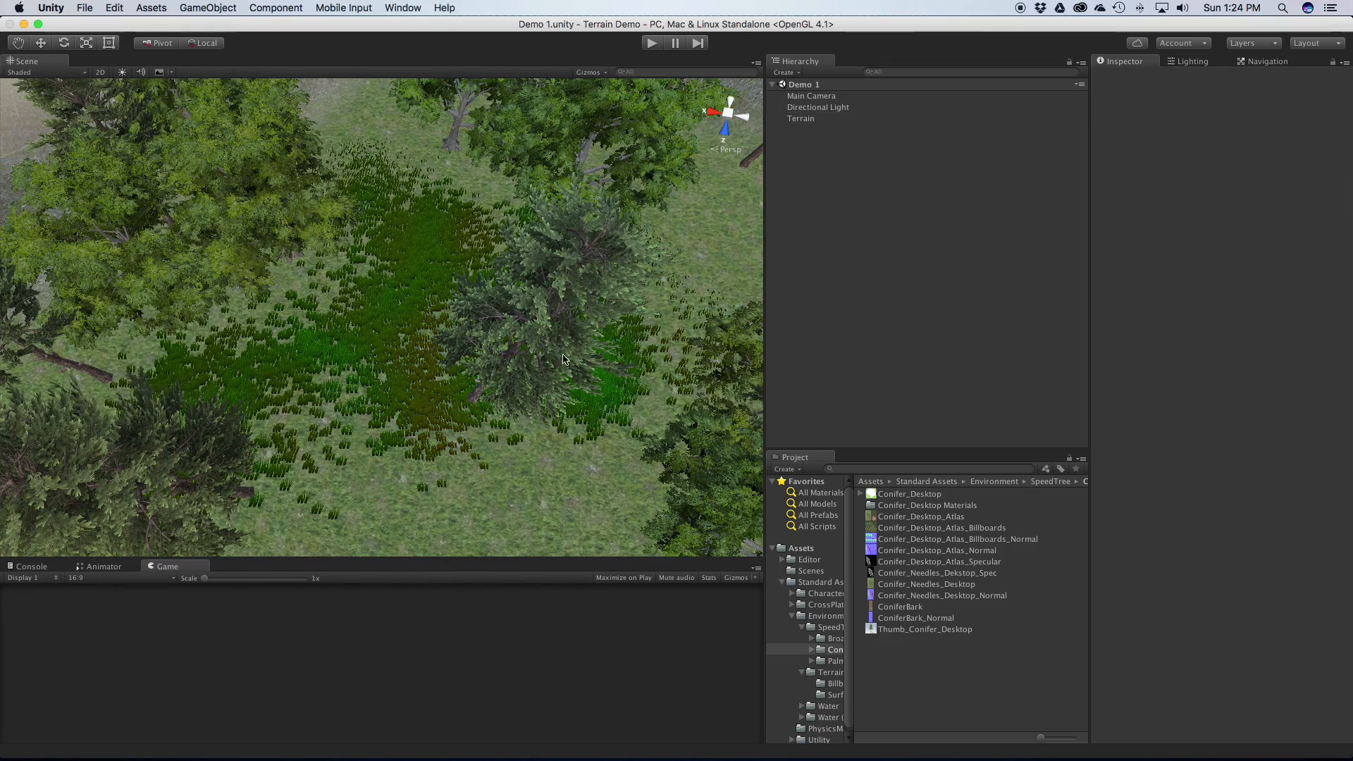
drag(828, 119, 701, 191)
click(806, 119)
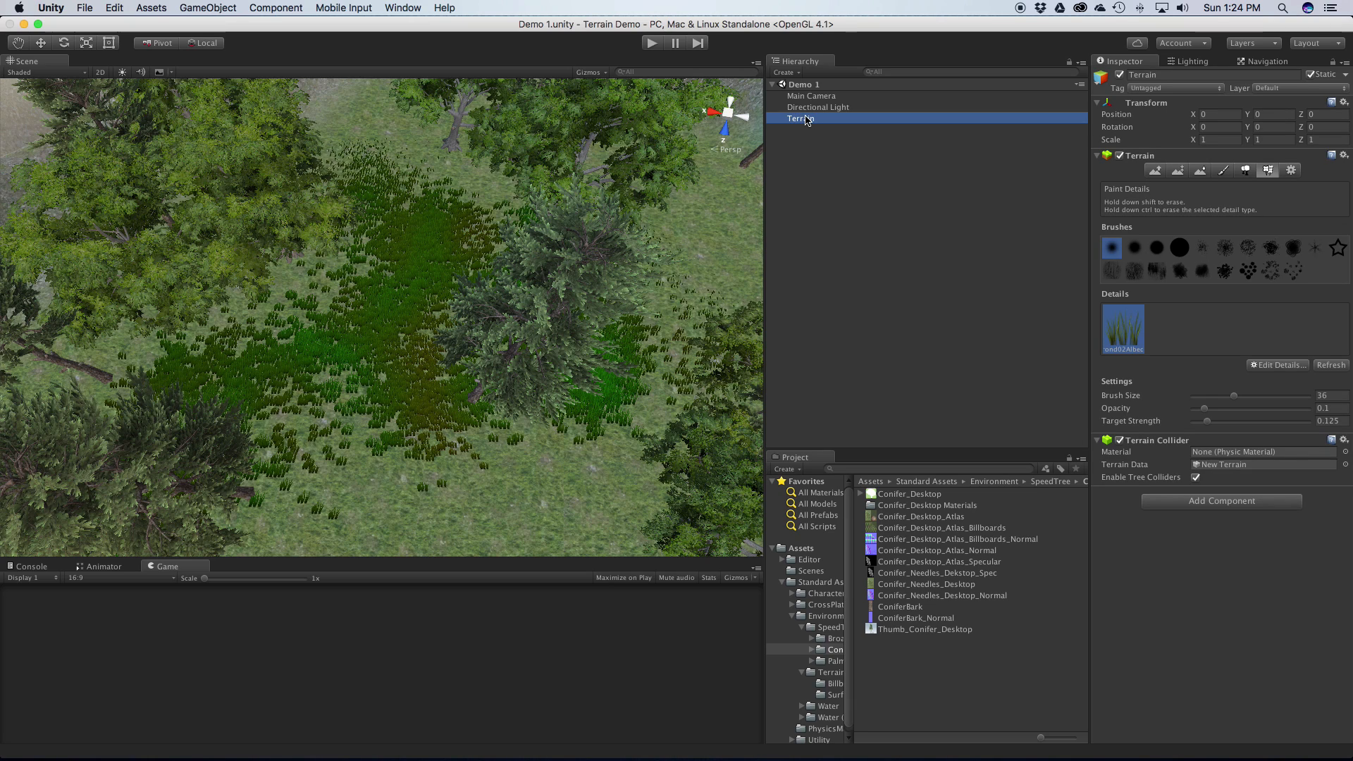
mouse_move(688, 214)
mouse_down()
mouse_move(484, 519)
mouse_move(433, 516)
mouse_move(551, 449)
mouse_move(669, 362)
mouse_move(720, 301)
mouse_up()
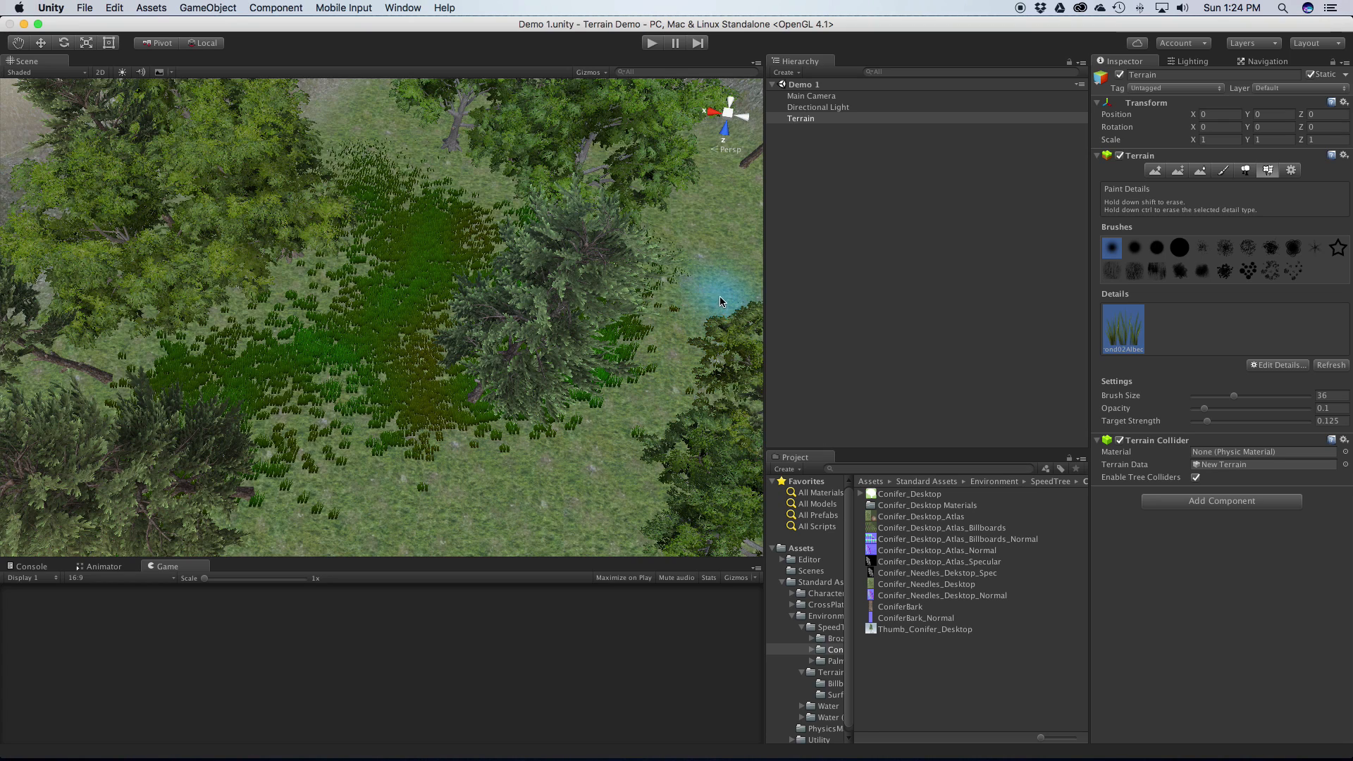
Step: Examine the Add Detail Mesh settings and the game objects available as a detail, without adding one
click(1279, 365)
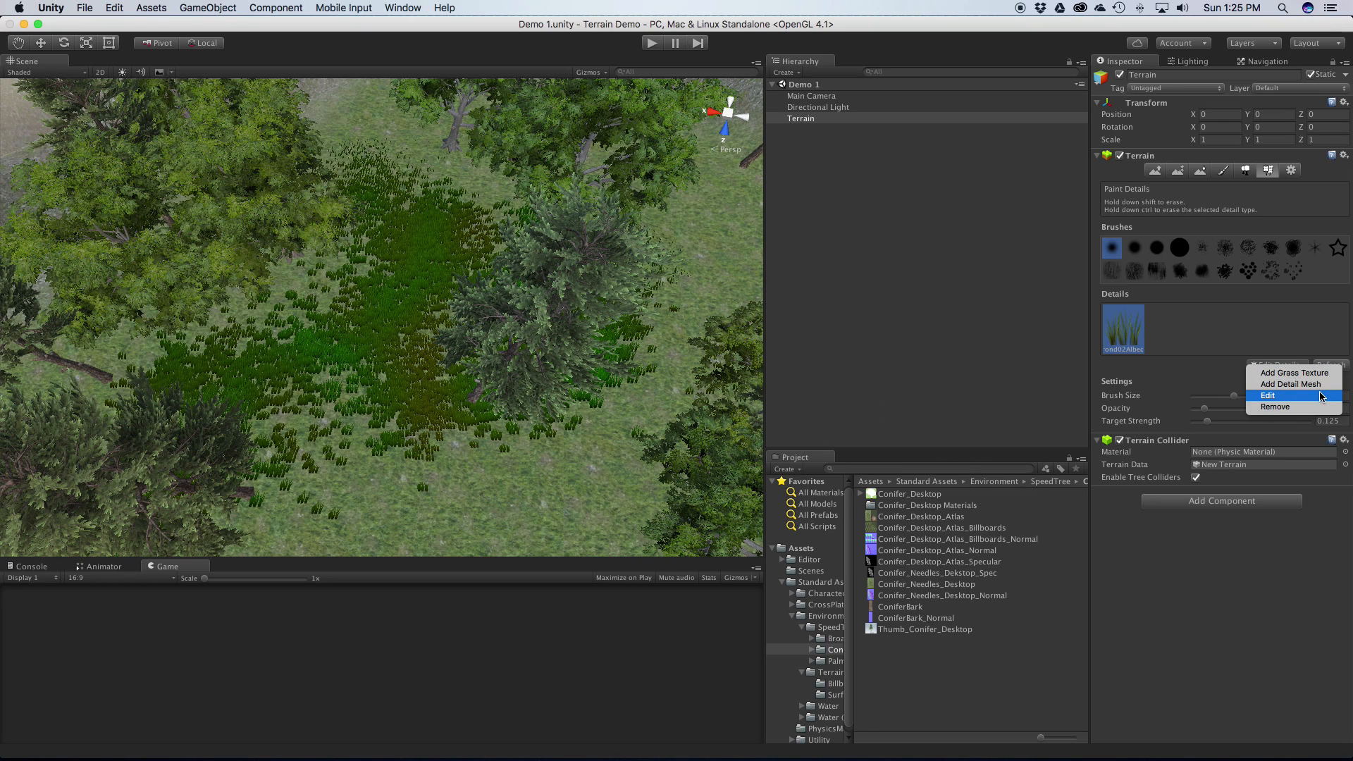
click(1291, 384)
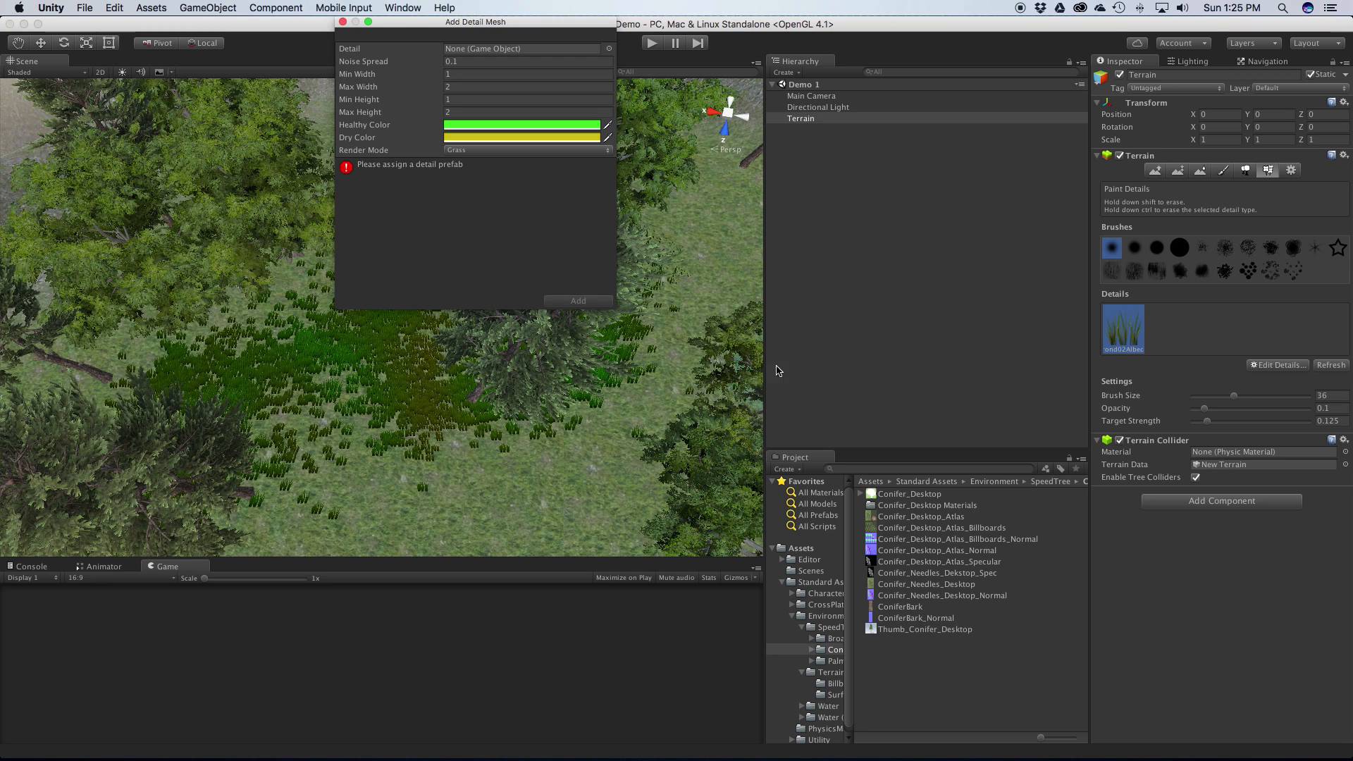
click(609, 49)
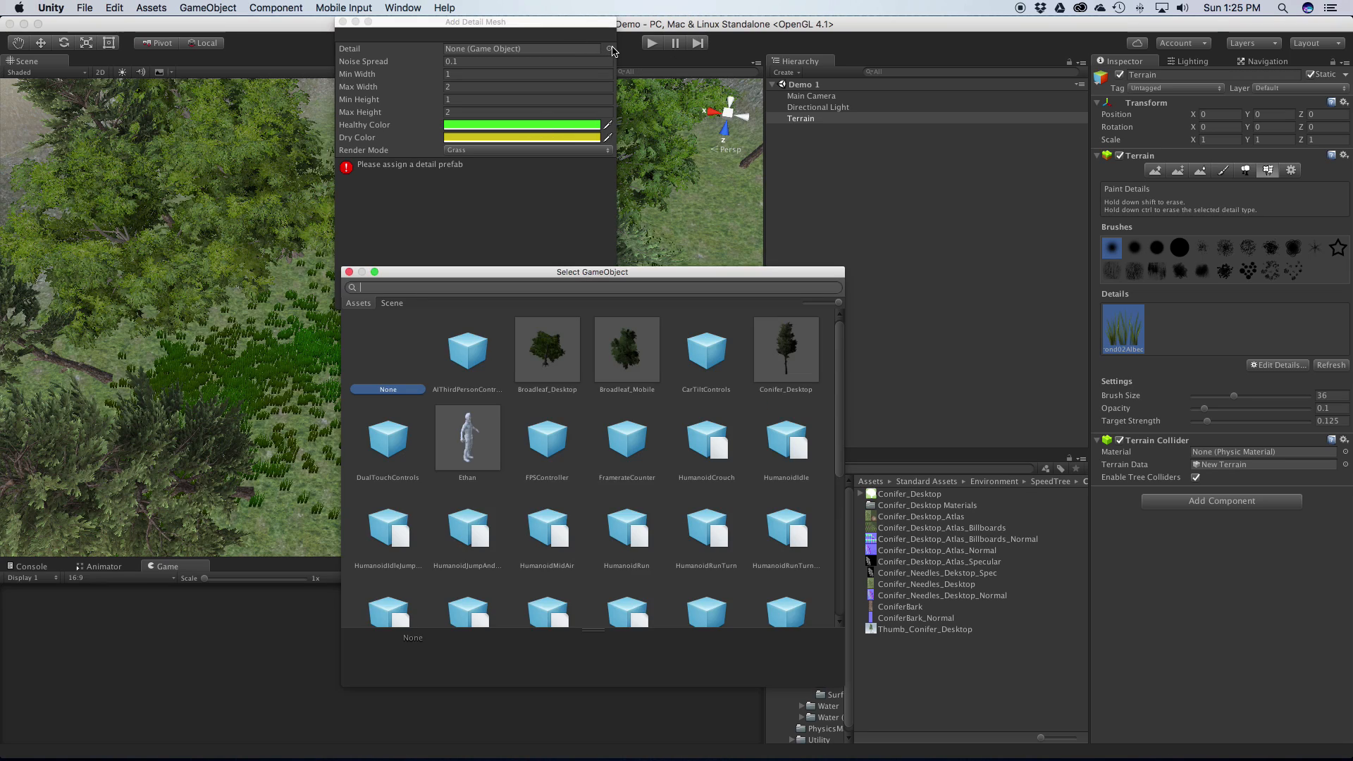
scroll(634, 416, down, 10)
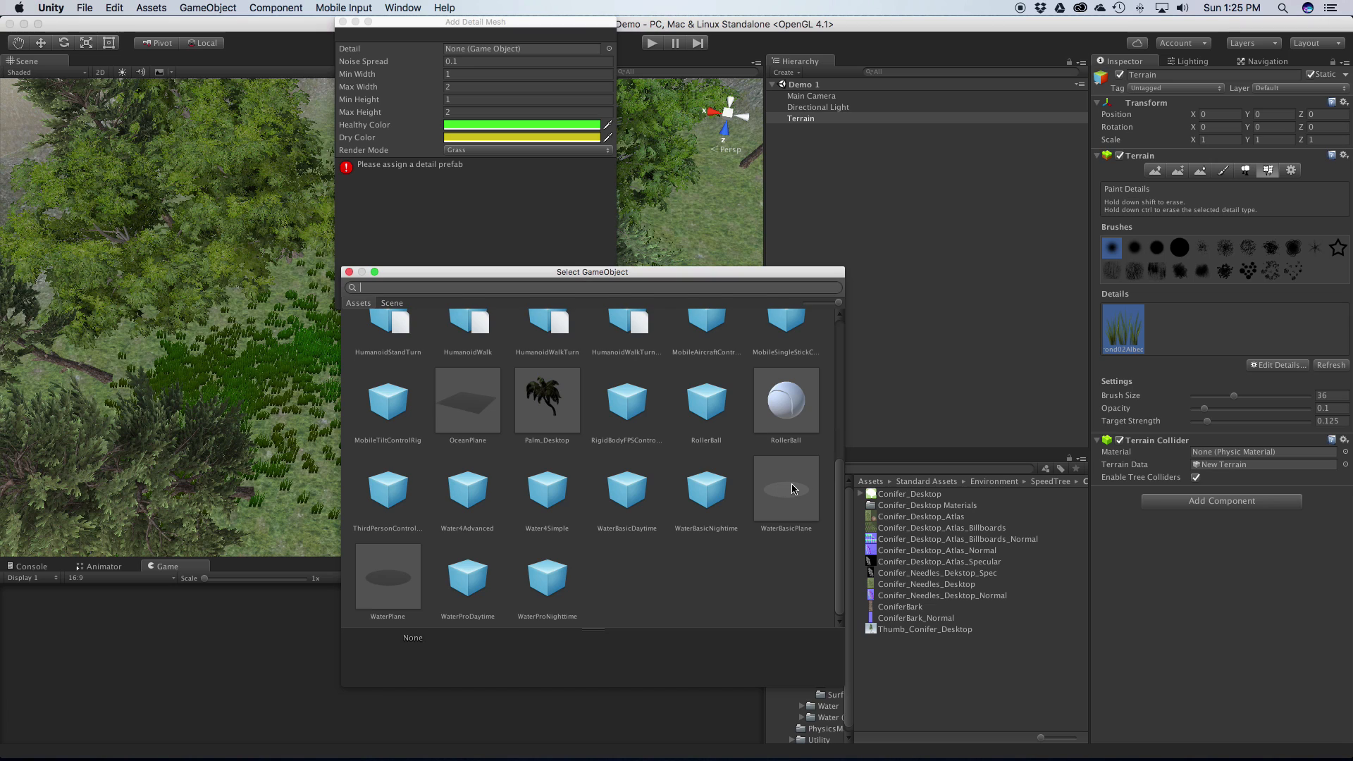
scroll(794, 488, up, 10)
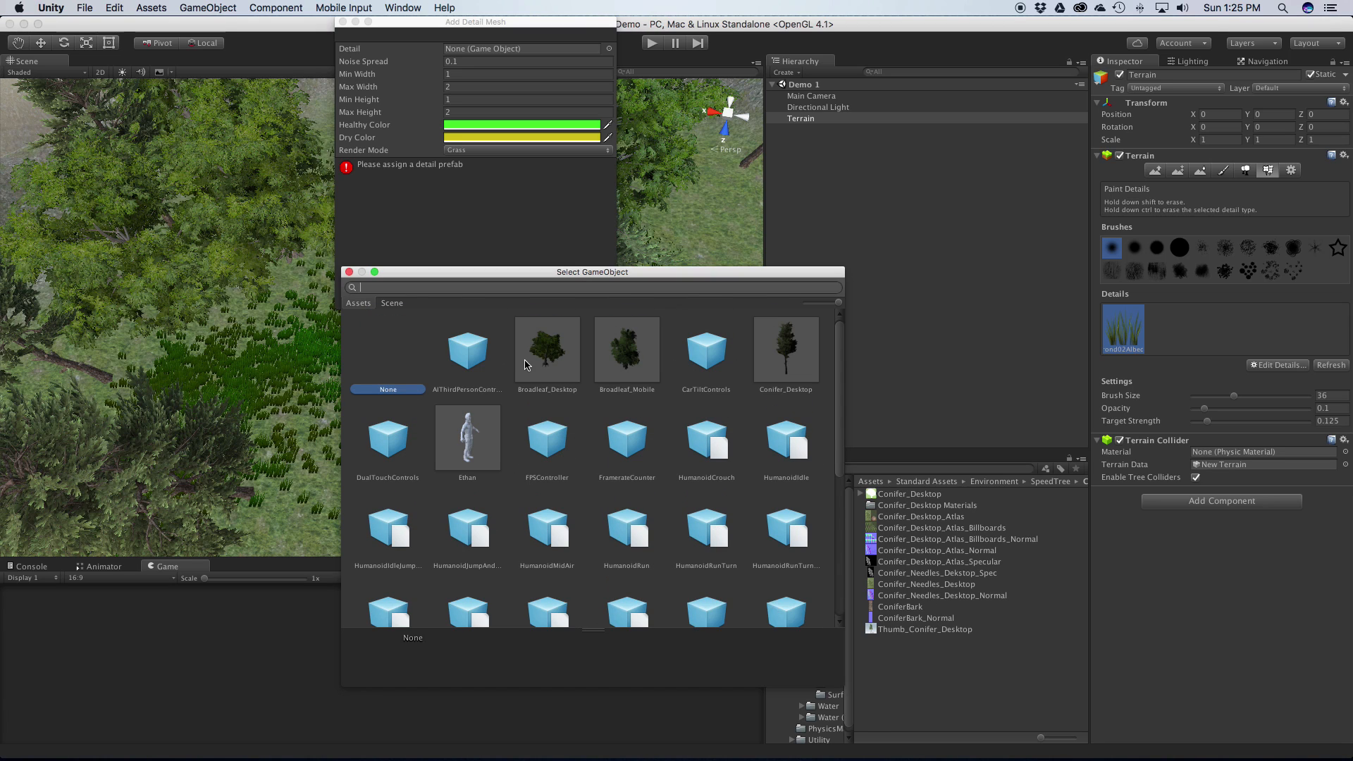
click(348, 271)
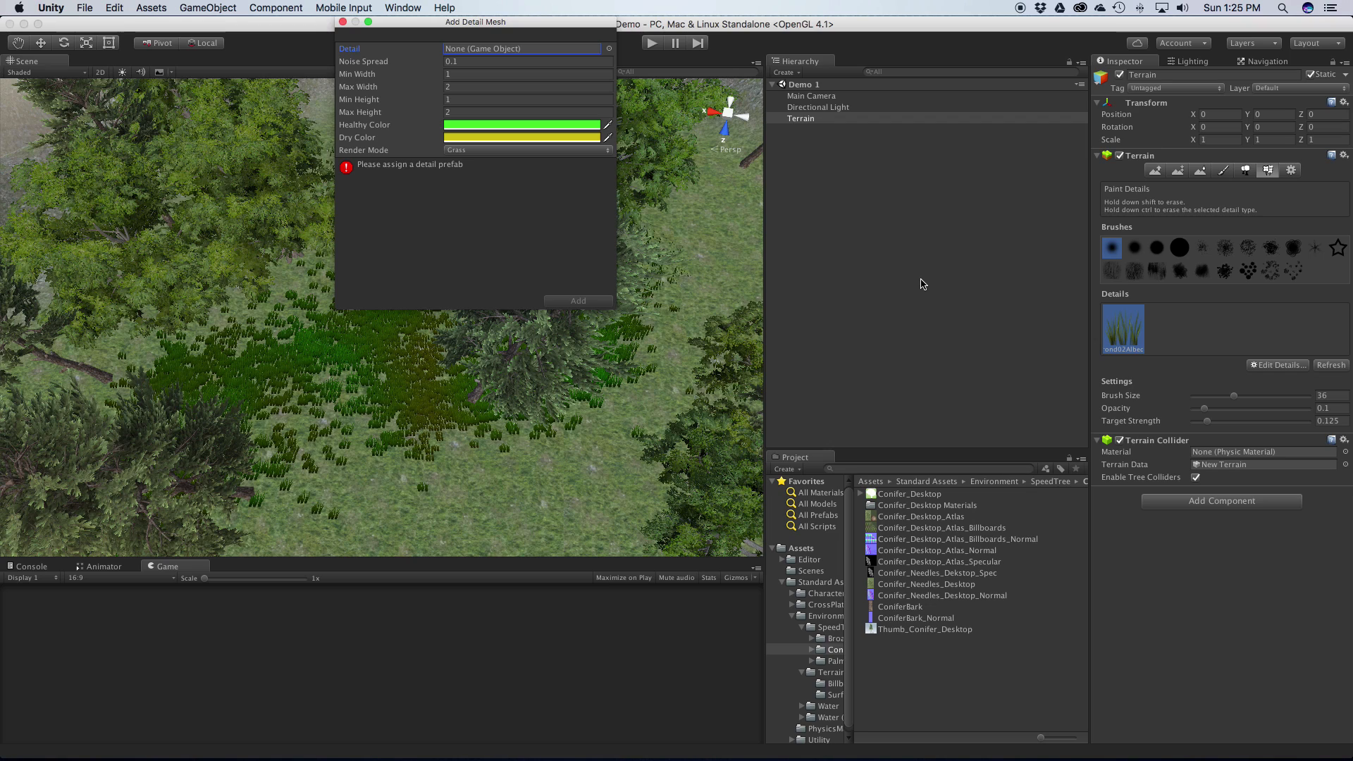
click(343, 22)
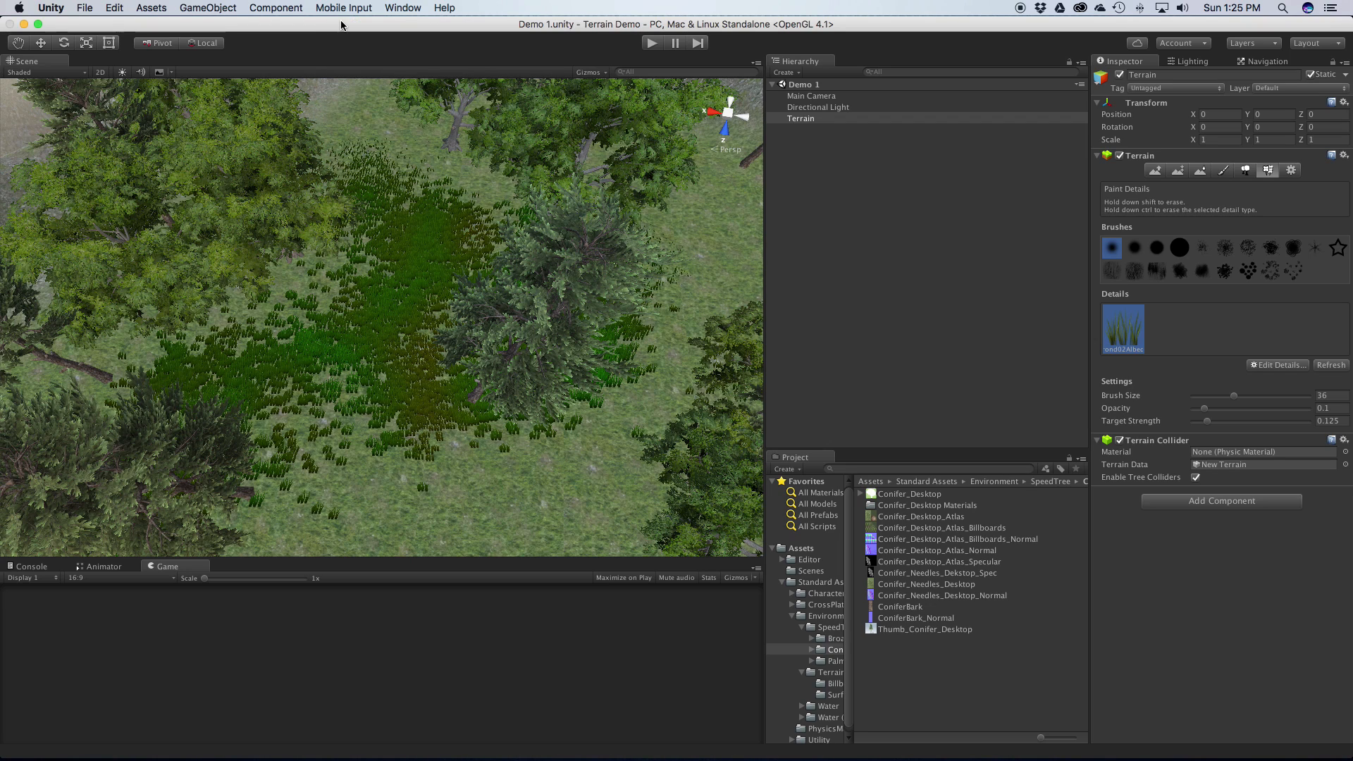
Step: Collapse the Environment folder, widen the folder list and open the FirstPersonCharacter folder in Standard Assets/Characters
click(904, 702)
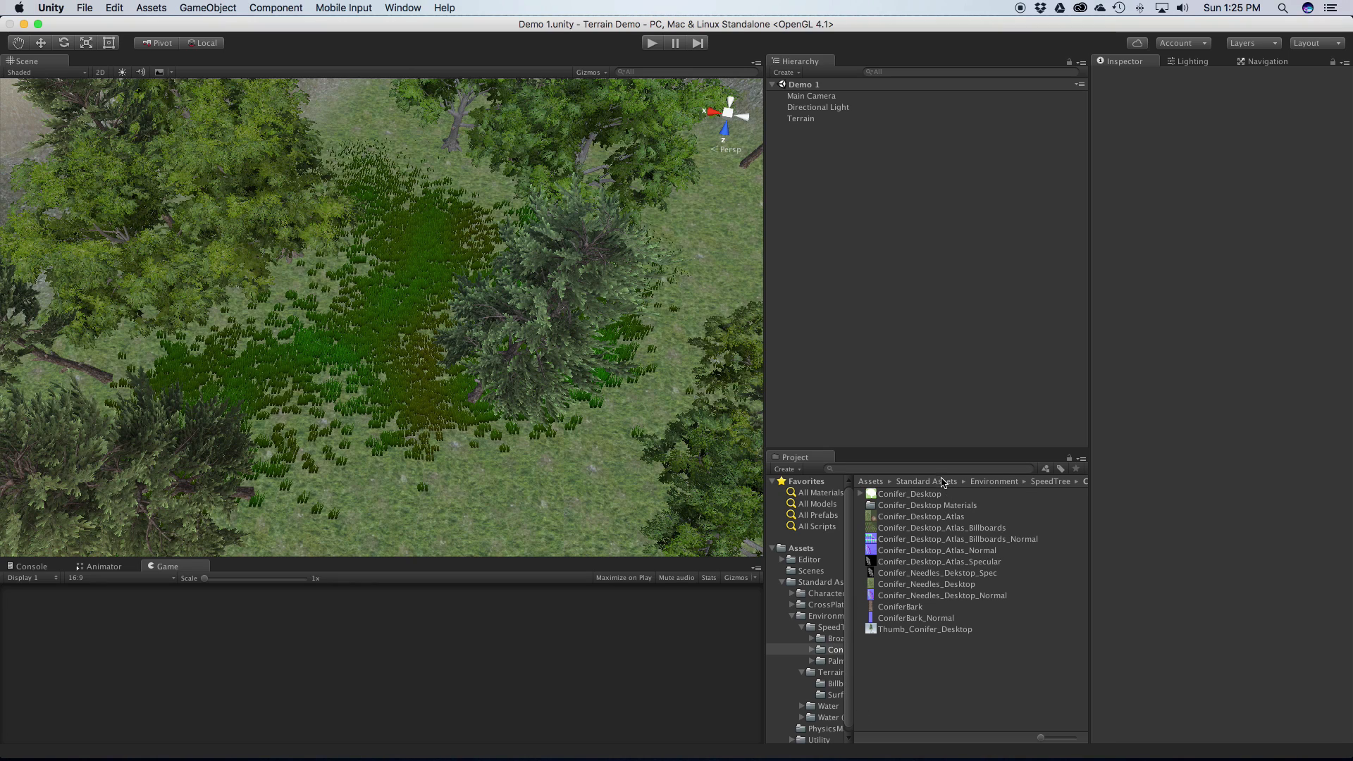
click(792, 616)
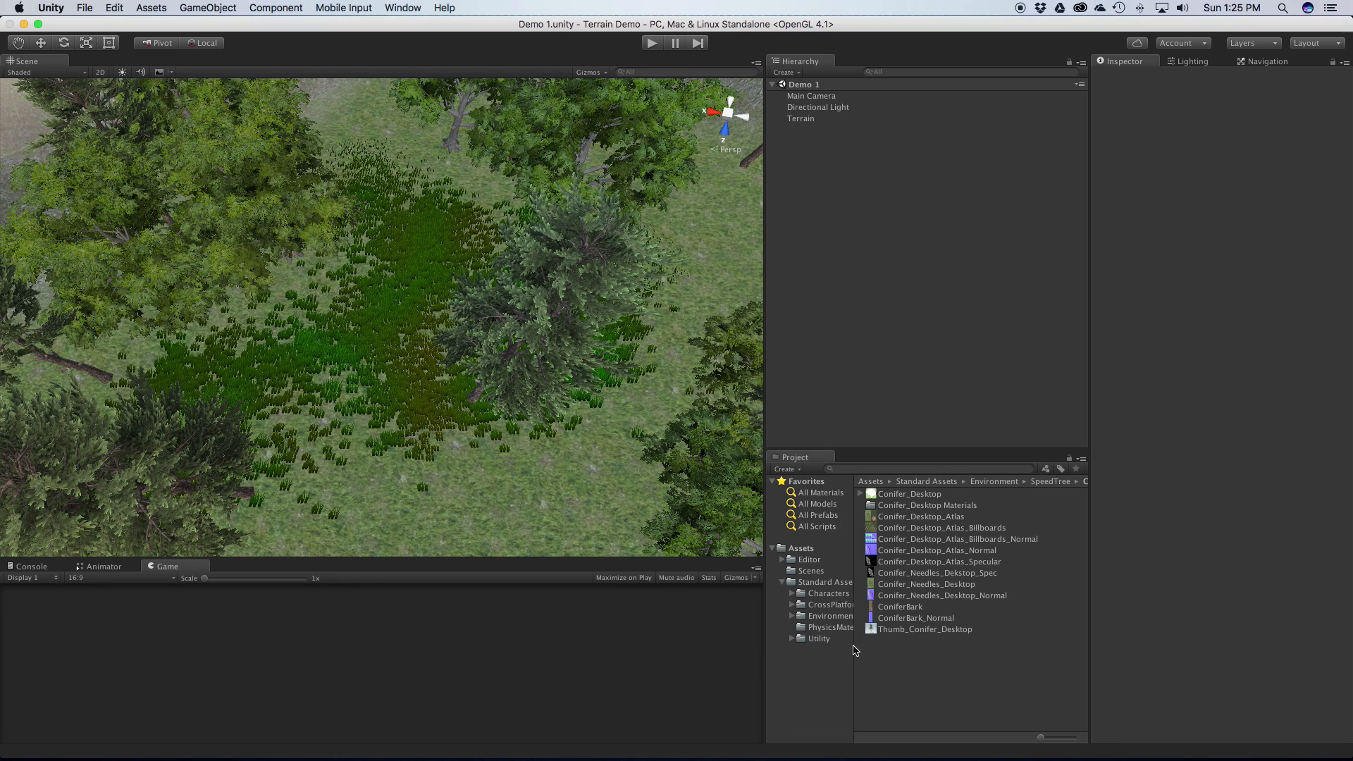
drag(854, 645, 914, 645)
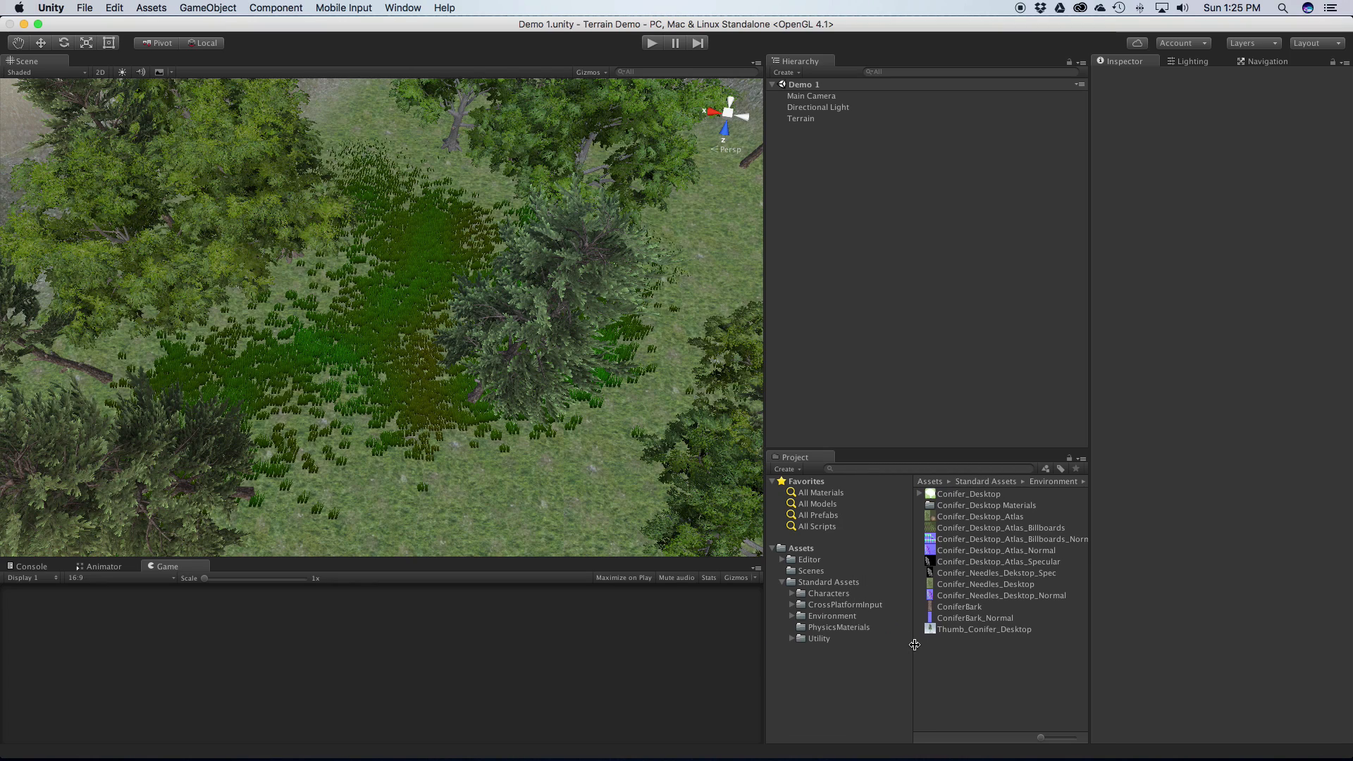
click(852, 595)
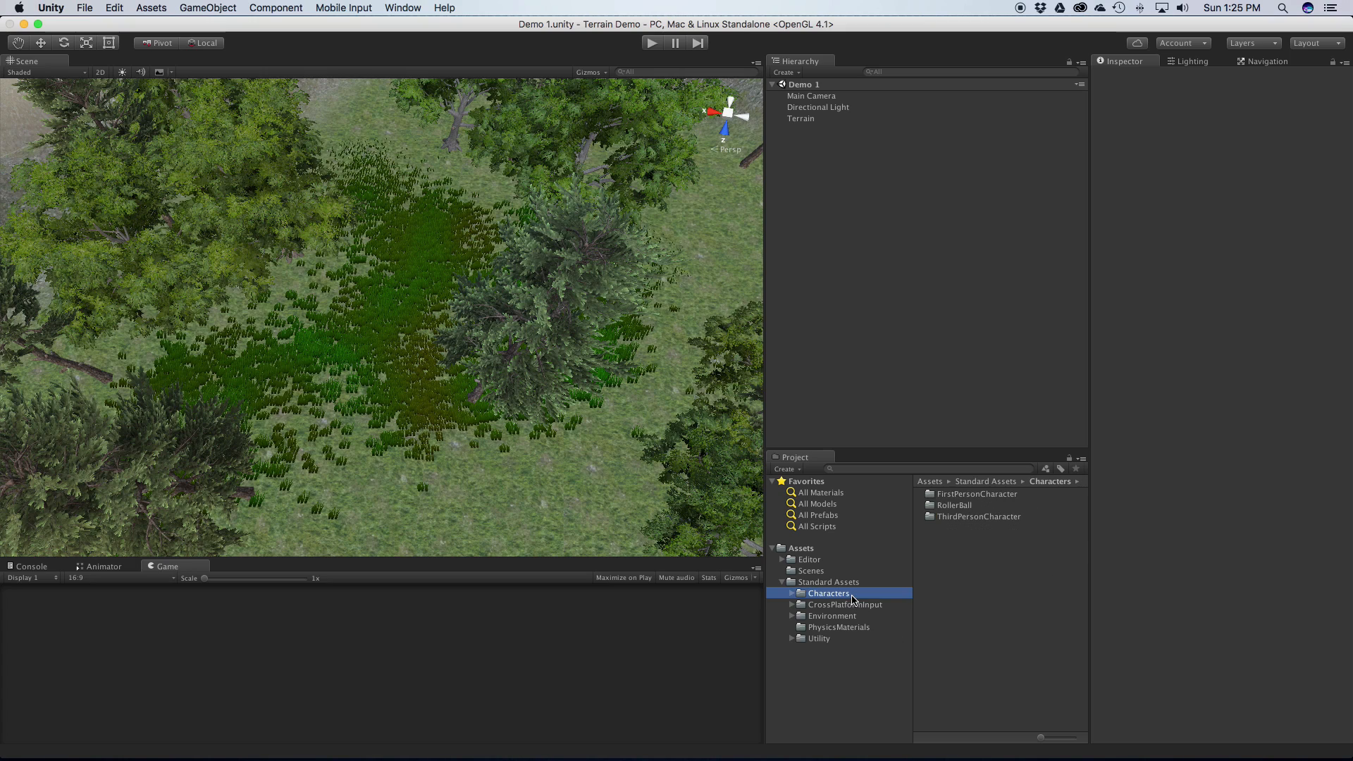
click(990, 500)
double_click(990, 500)
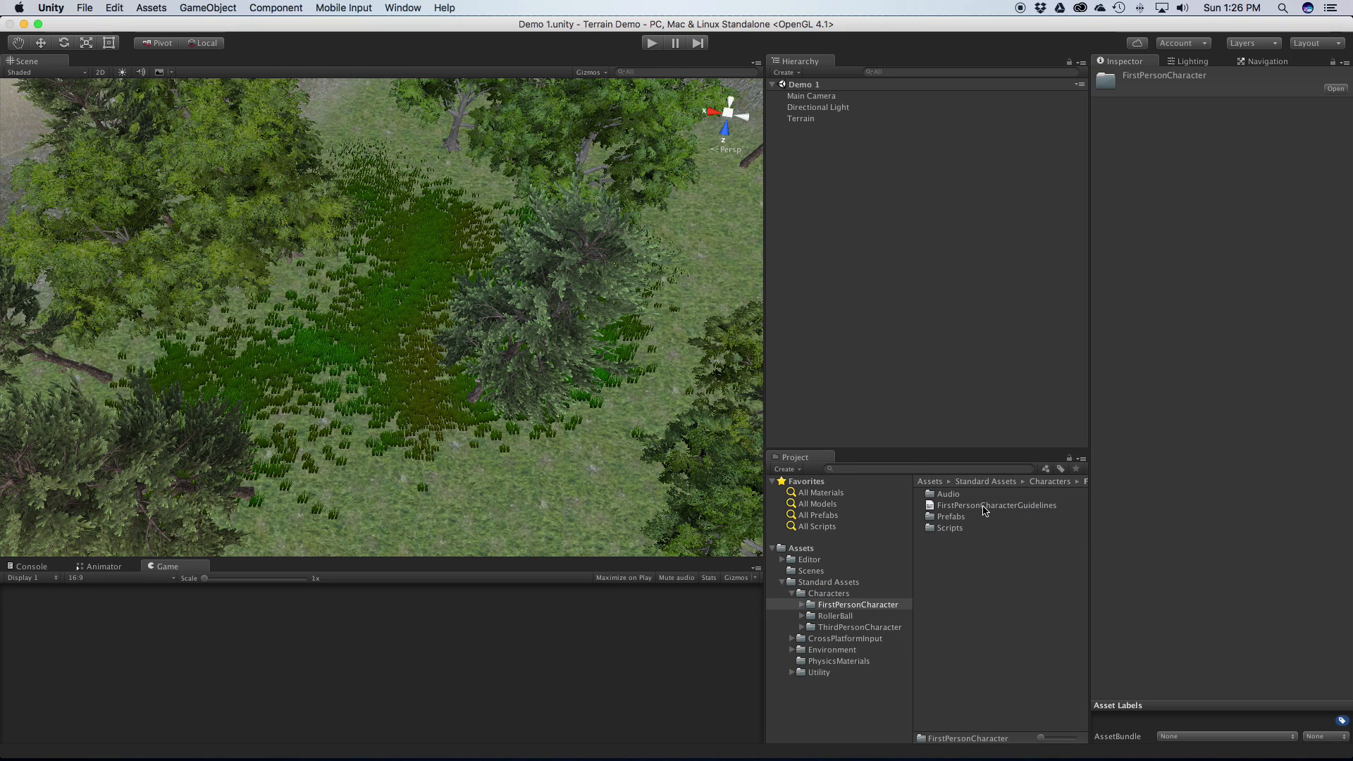
Step: Place the FPSController prefab from the FirstPersonCharacter Prefabs folder into the scene on the painted grass patch
double_click(964, 518)
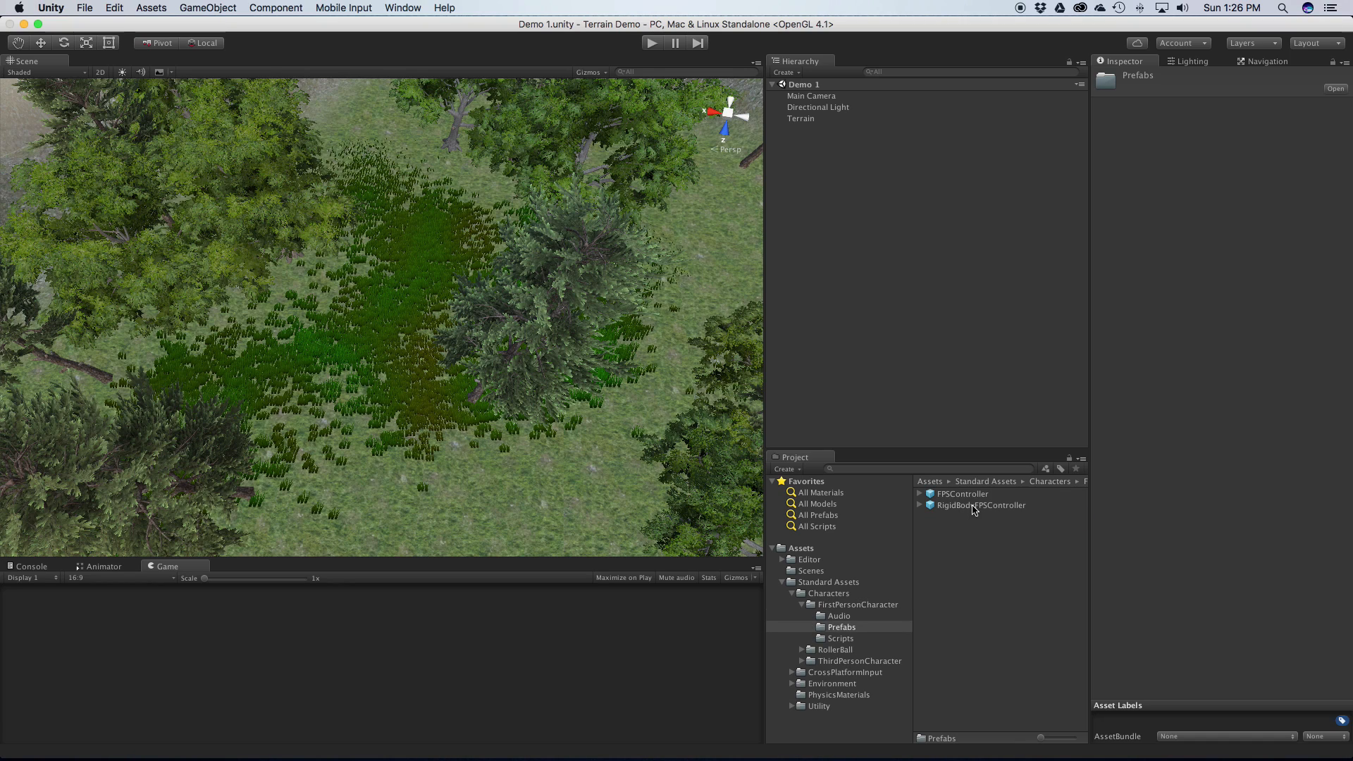
click(981, 496)
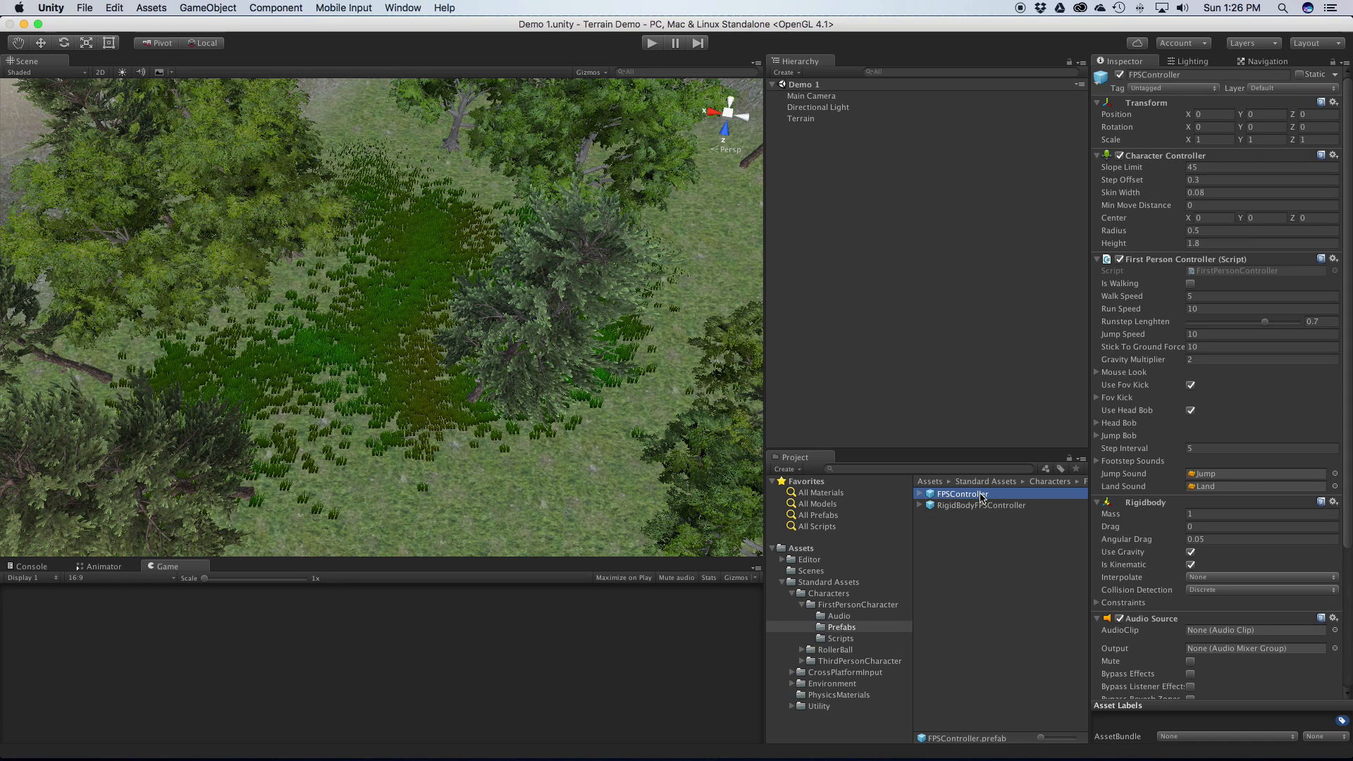
drag(984, 499, 262, 352)
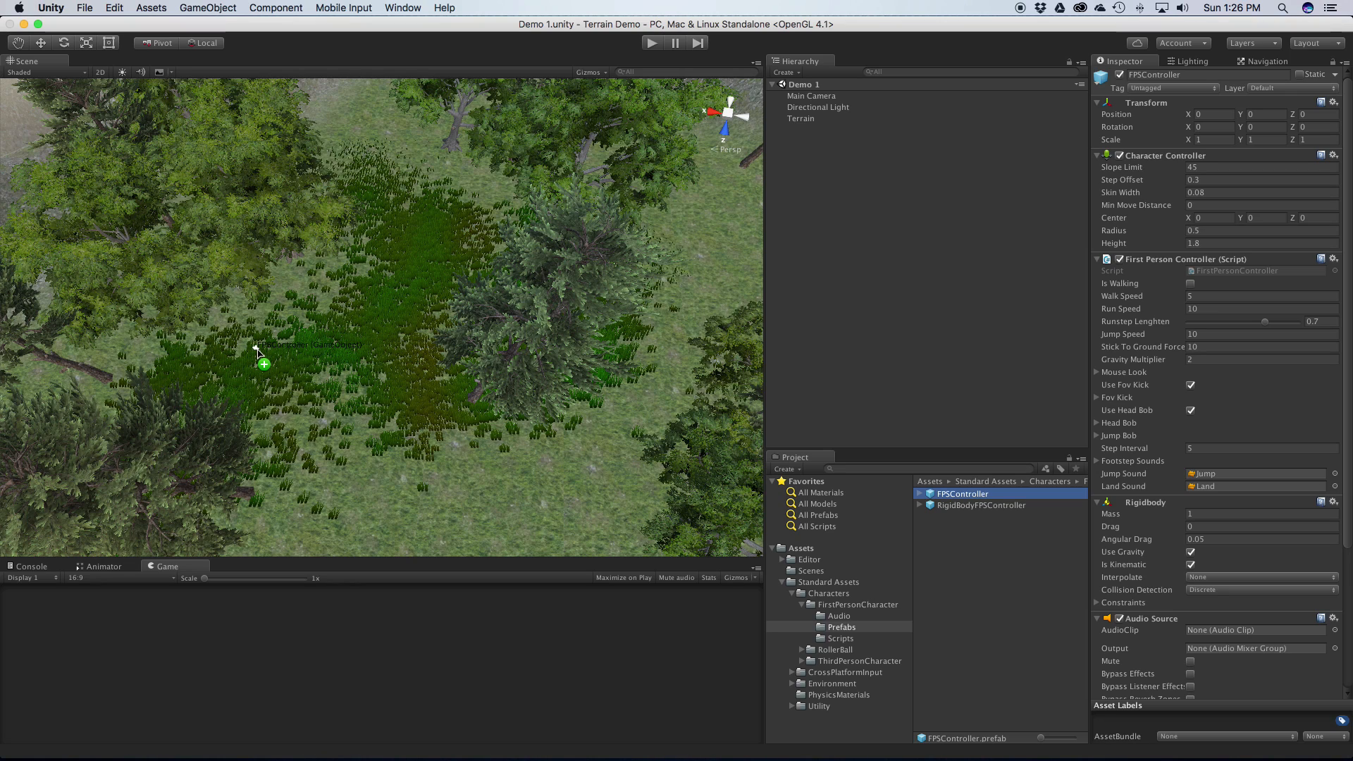
click(844, 149)
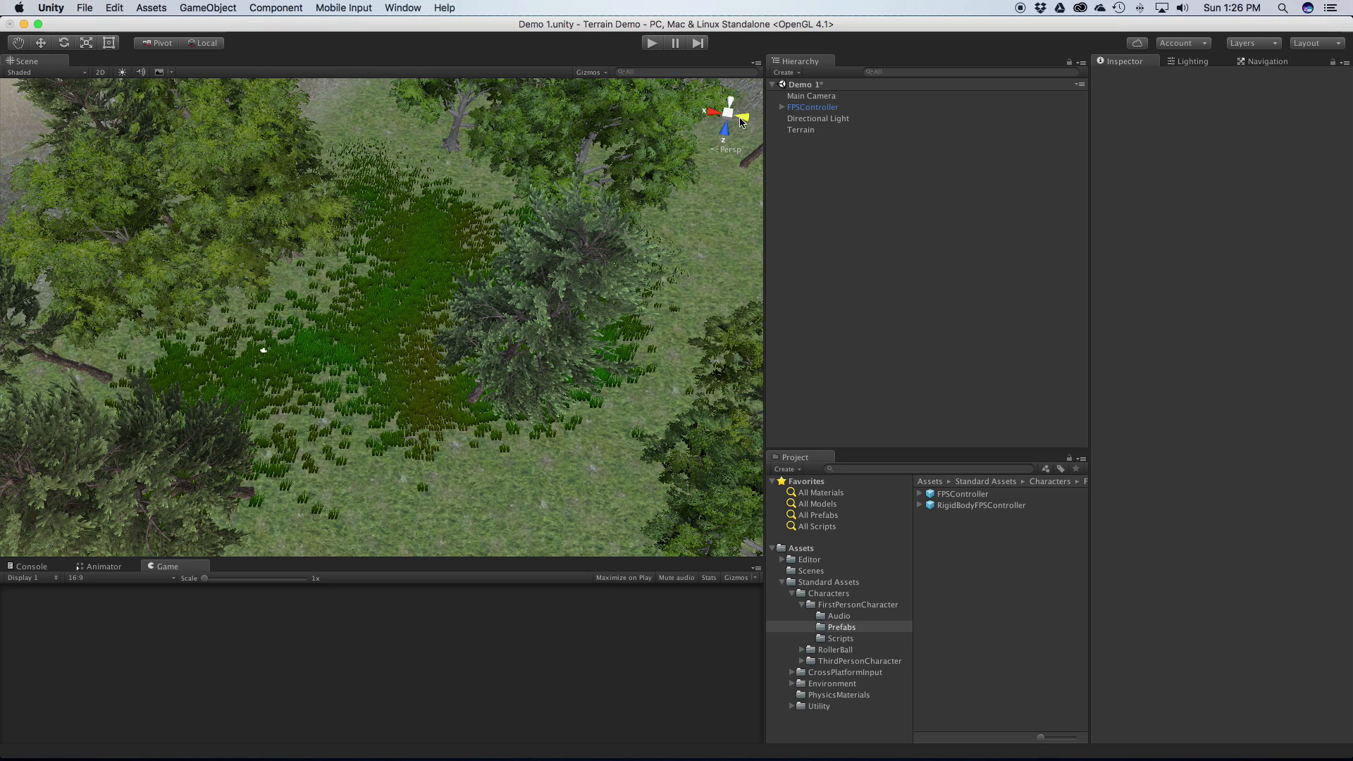
Step: Move the FPSController out of the grass onto open ground at about X 282.28, Z 163.75 and raise it to Y 21.095
click(807, 107)
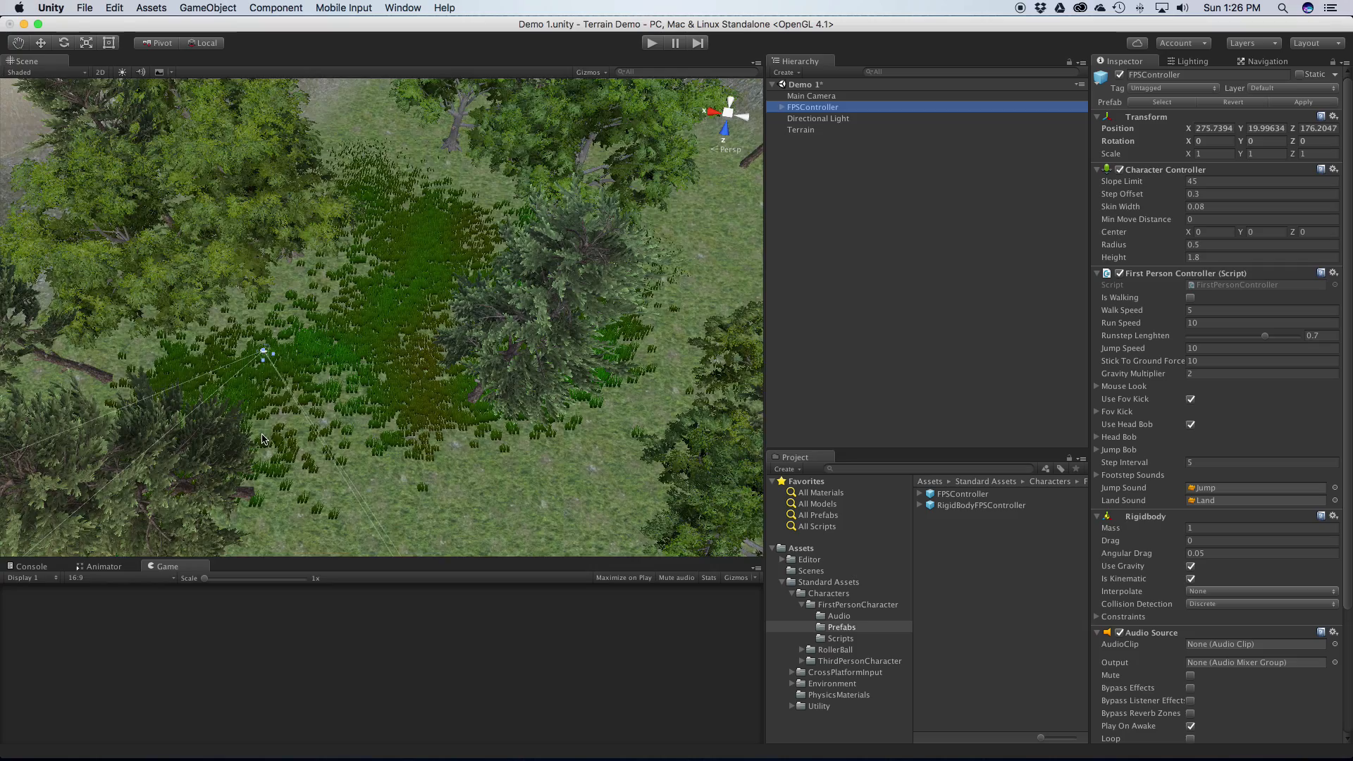
key(f)
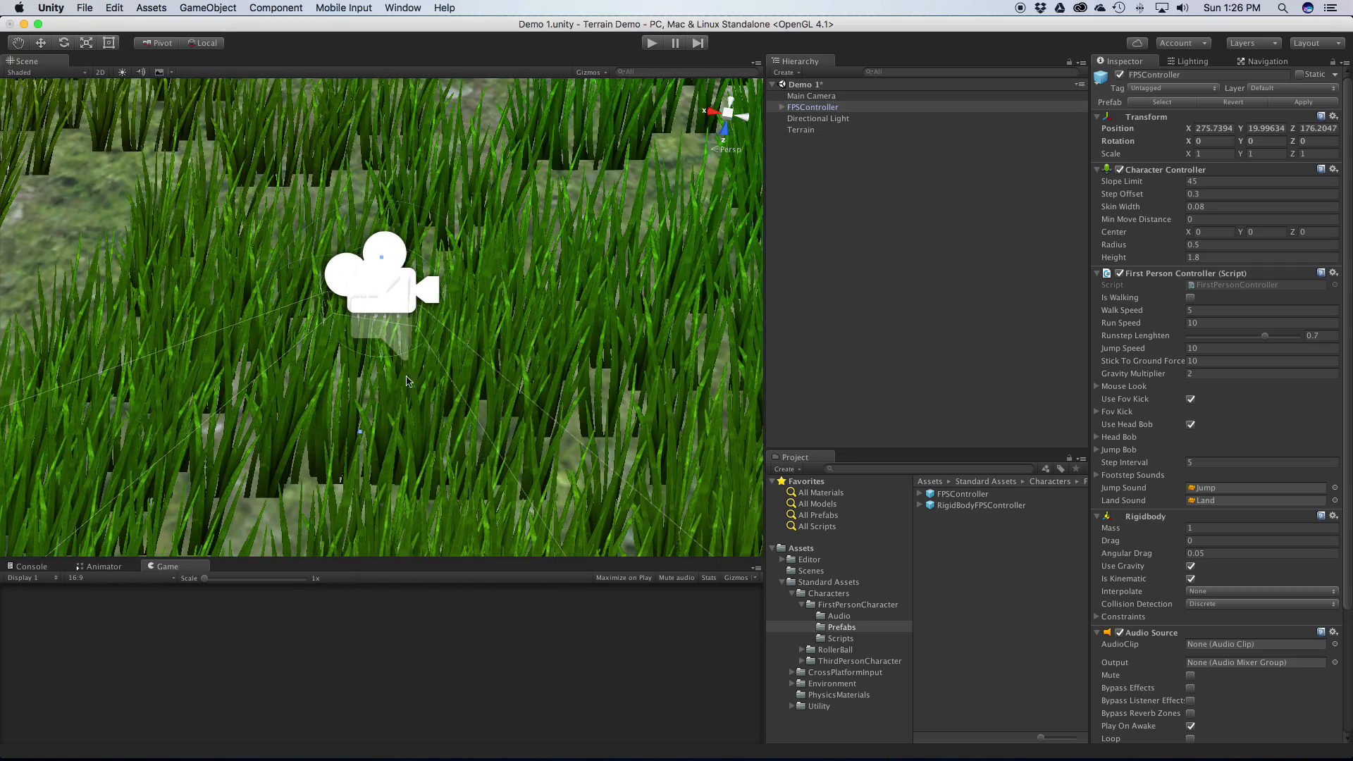
alt+drag(458, 441, 484, 383)
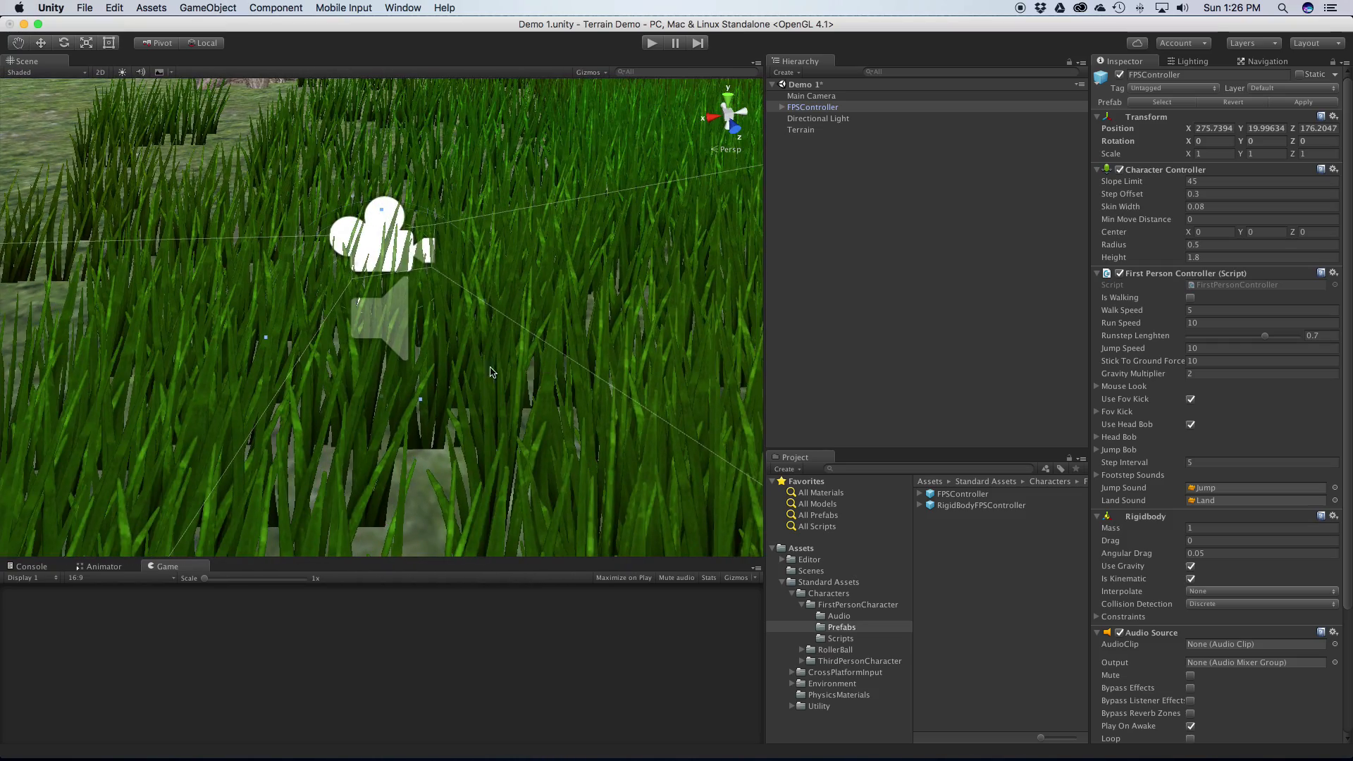
scroll(479, 348, down, 5)
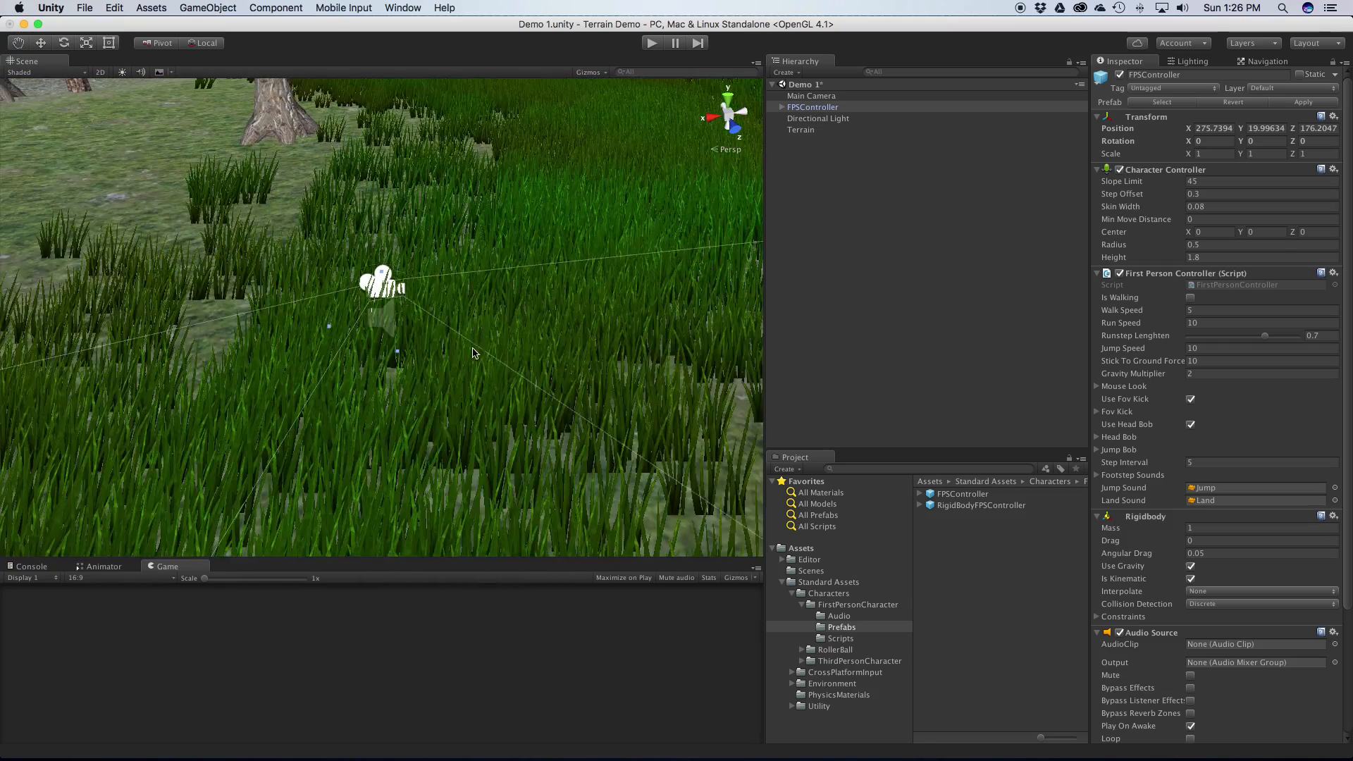
click(40, 43)
drag(396, 351, 132, 177)
key(f)
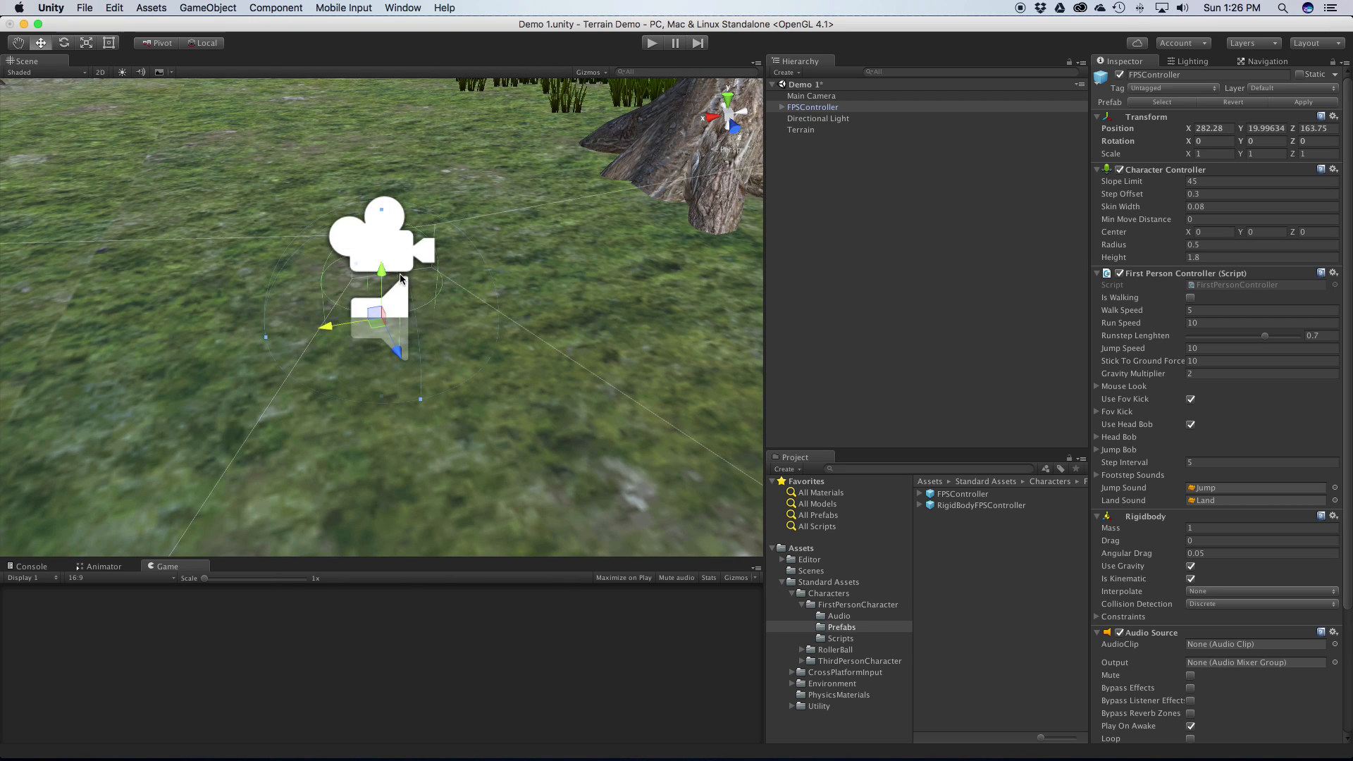
drag(384, 275, 394, 193)
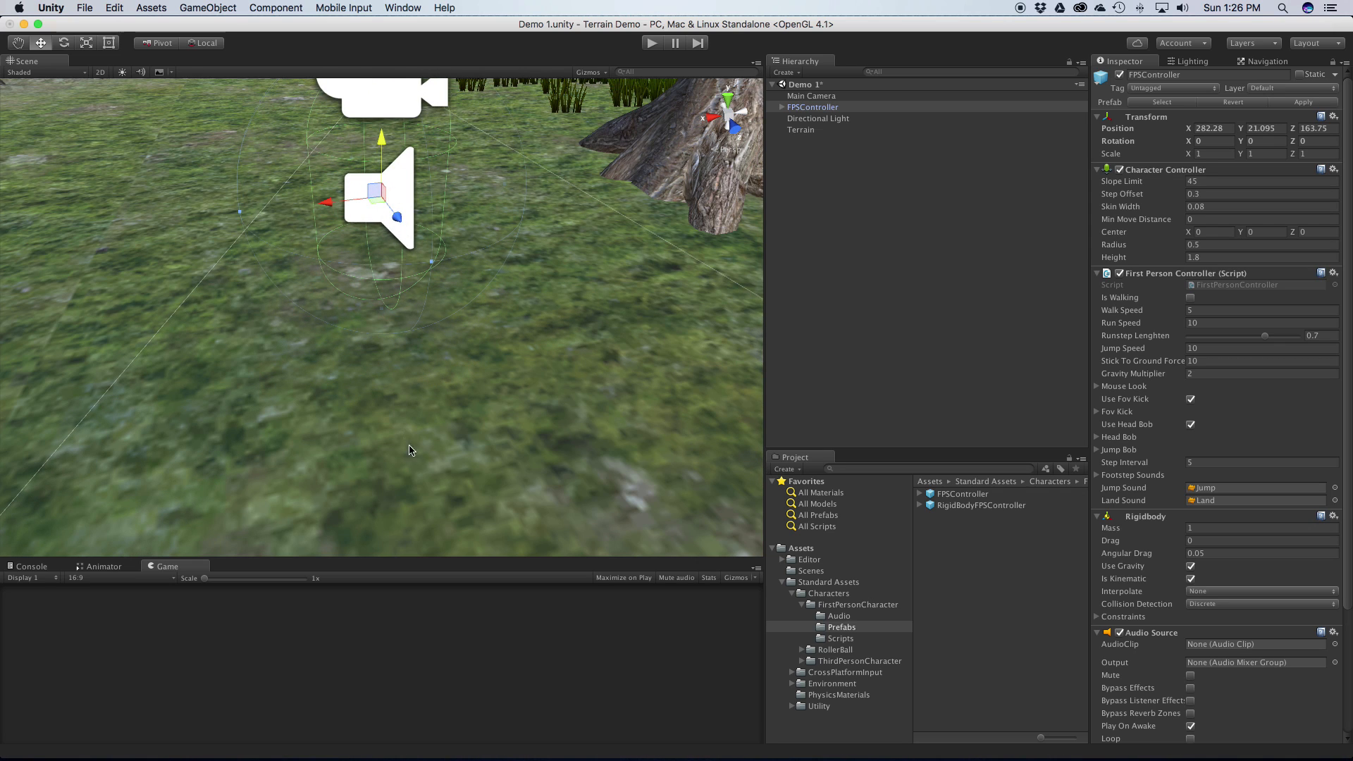
alt+drag(433, 489, 404, 375)
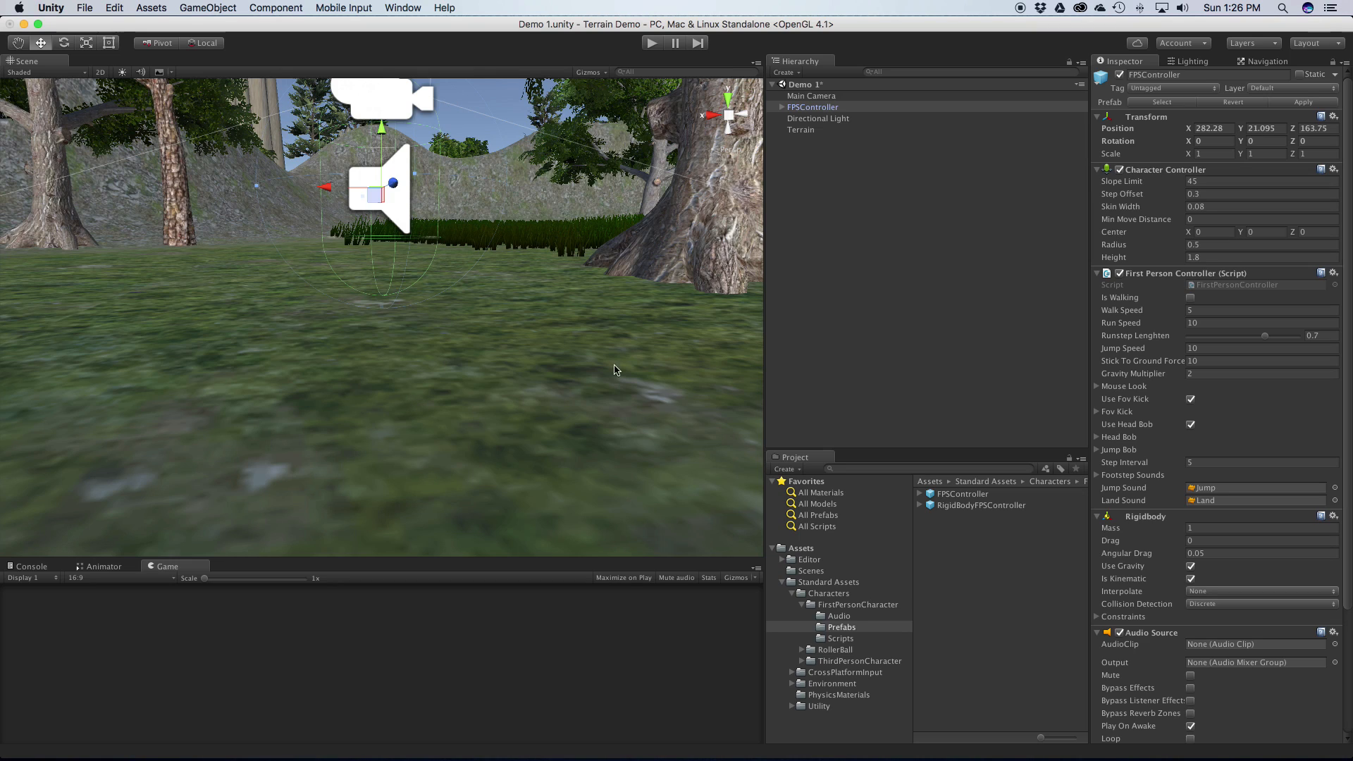
Step: Inspect the FirstPersonCharacter camera inside FPSController and delete the scene's separate Main Camera
click(782, 107)
click(828, 120)
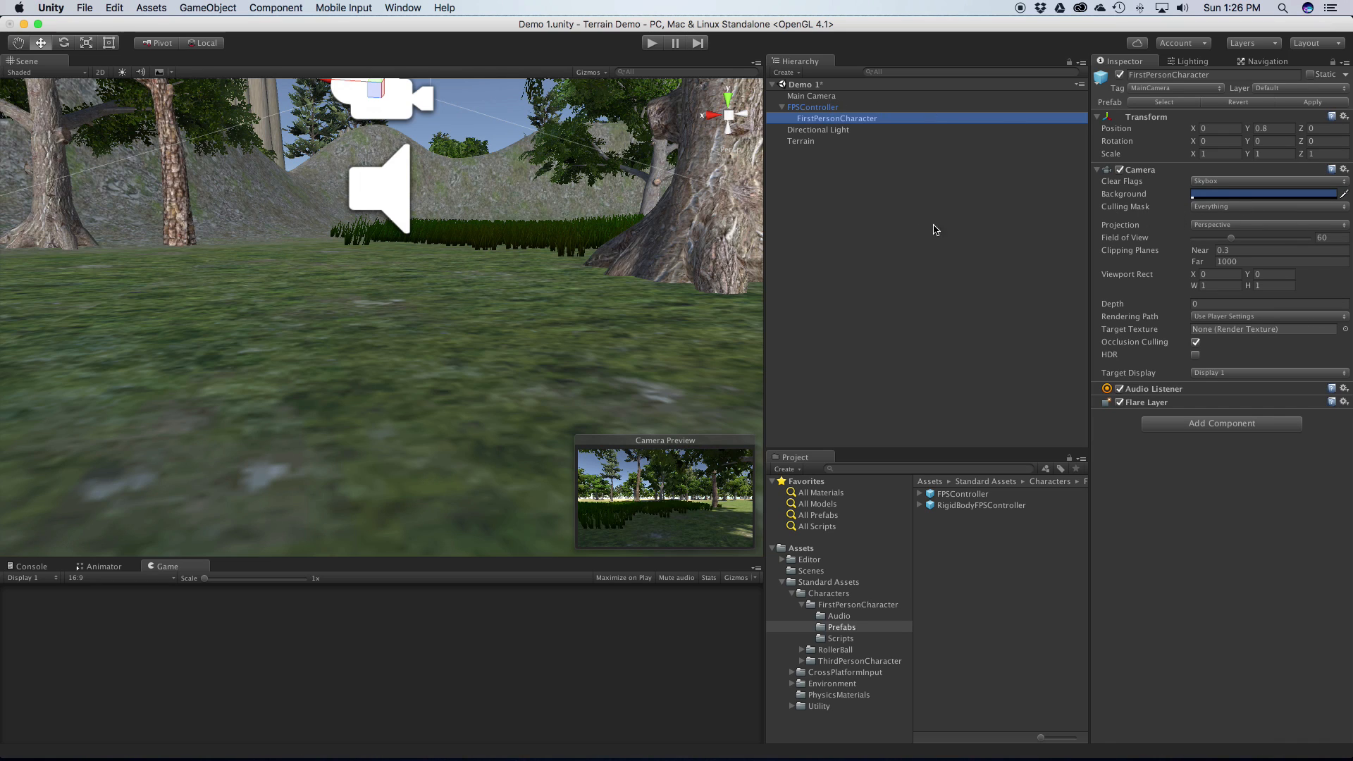
click(825, 98)
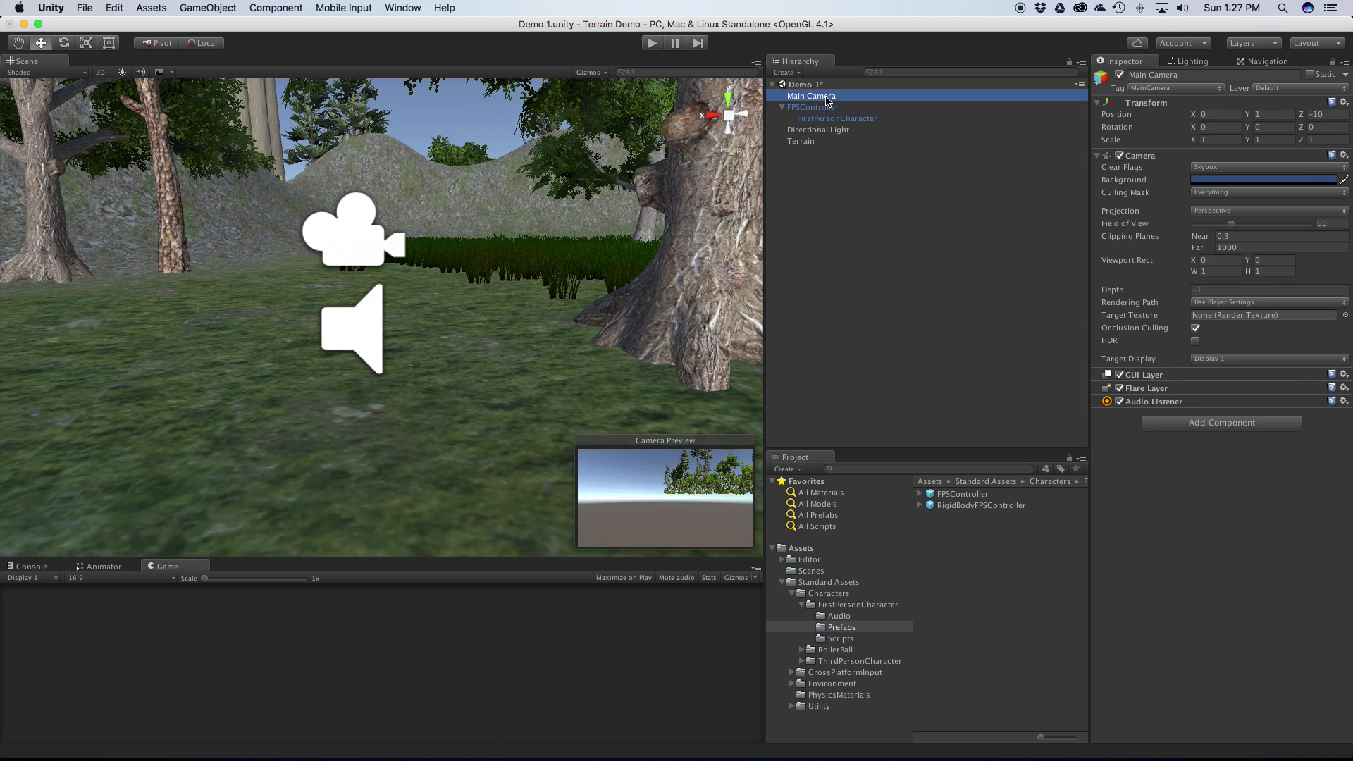
right_click(825, 98)
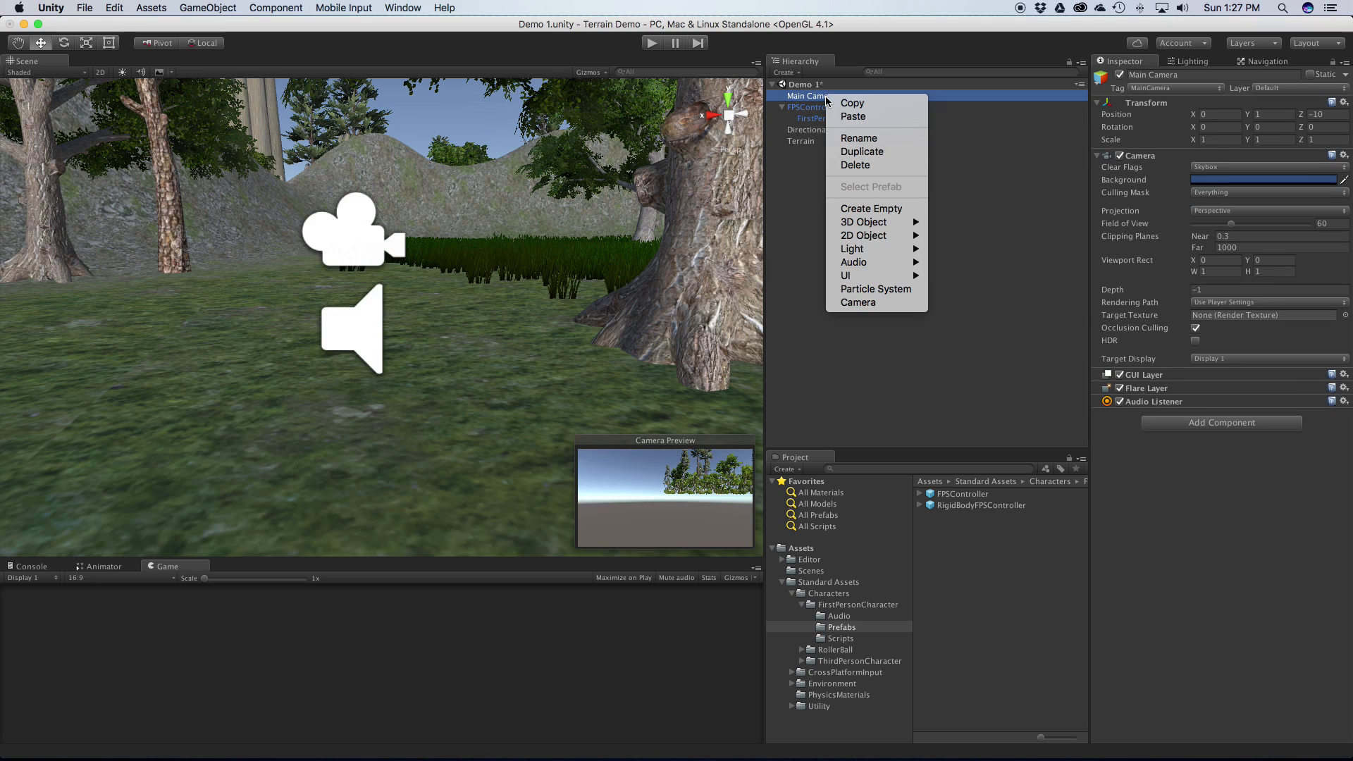
click(883, 166)
click(865, 109)
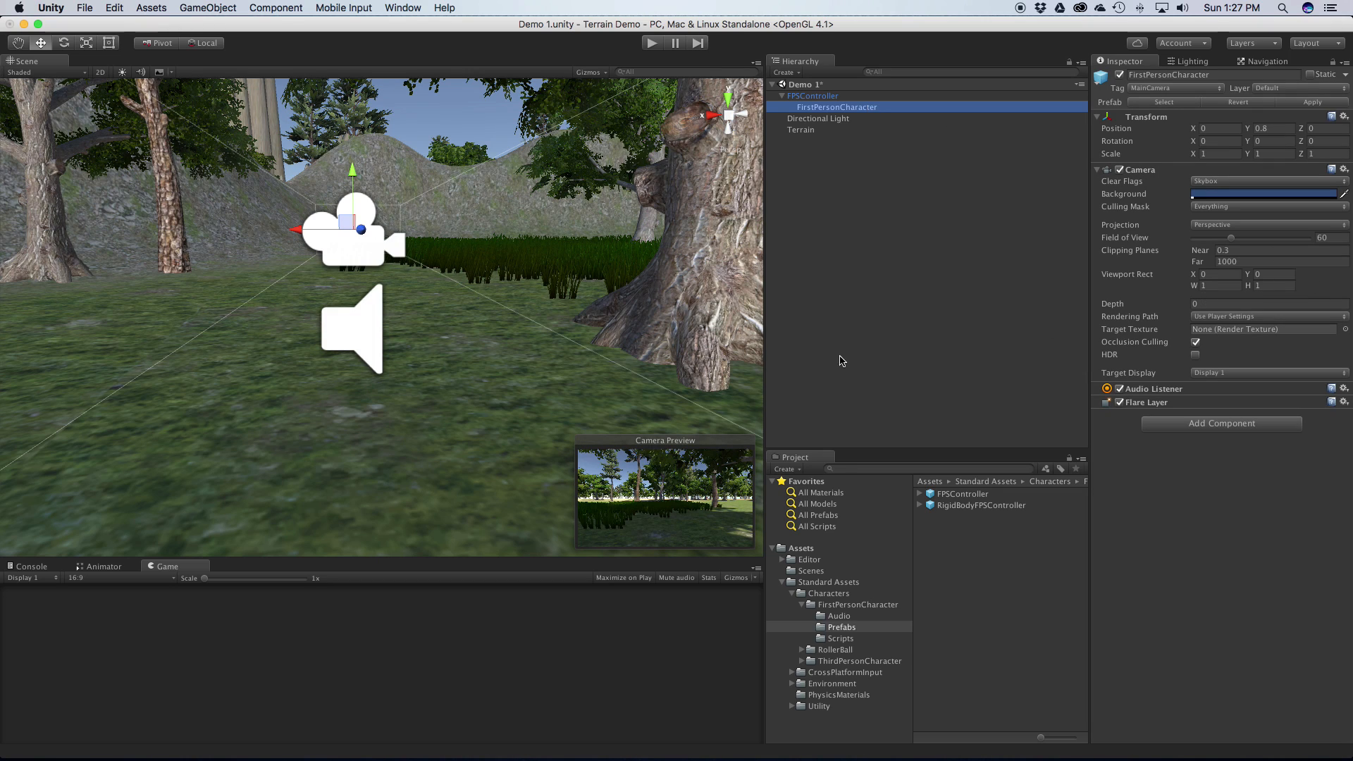
Step: Briefly play and stop the scene, and enable Maximize on Play for the Game view
click(651, 44)
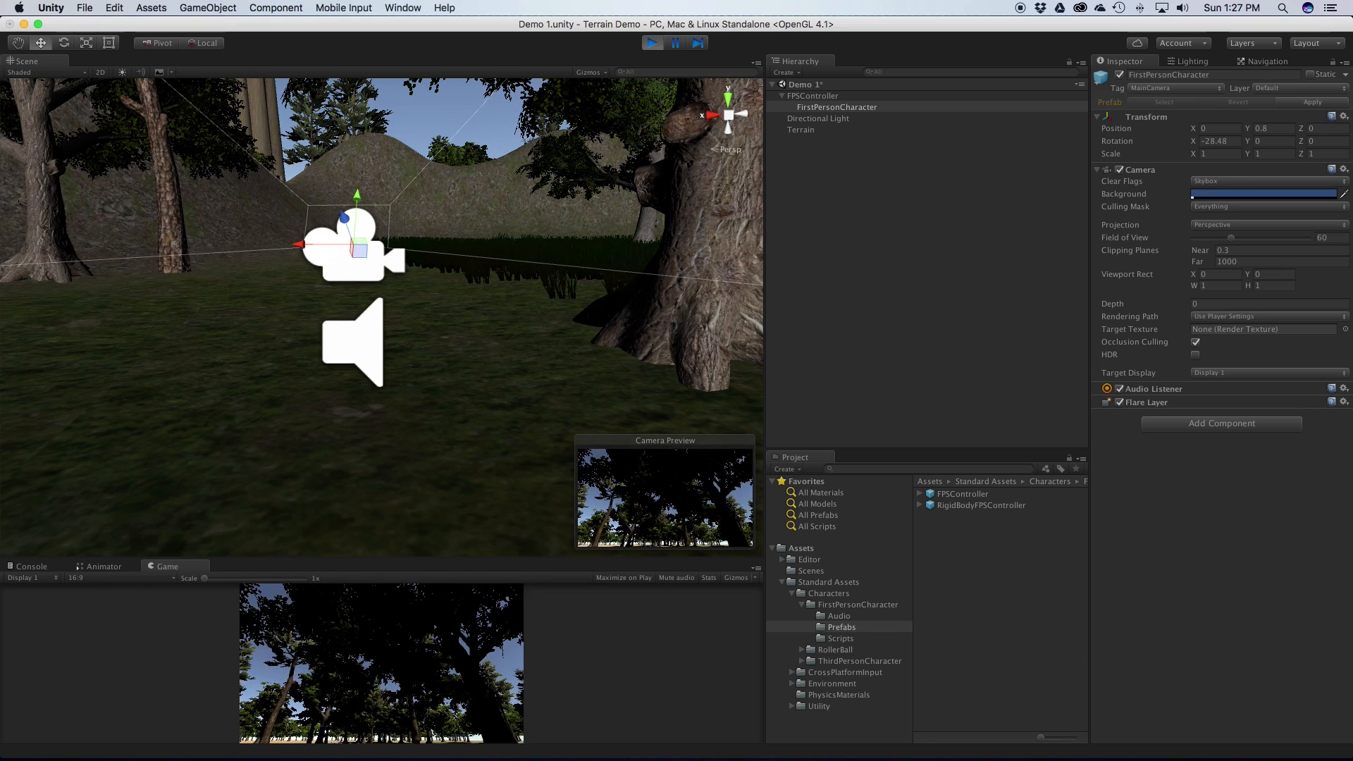
key(super+p)
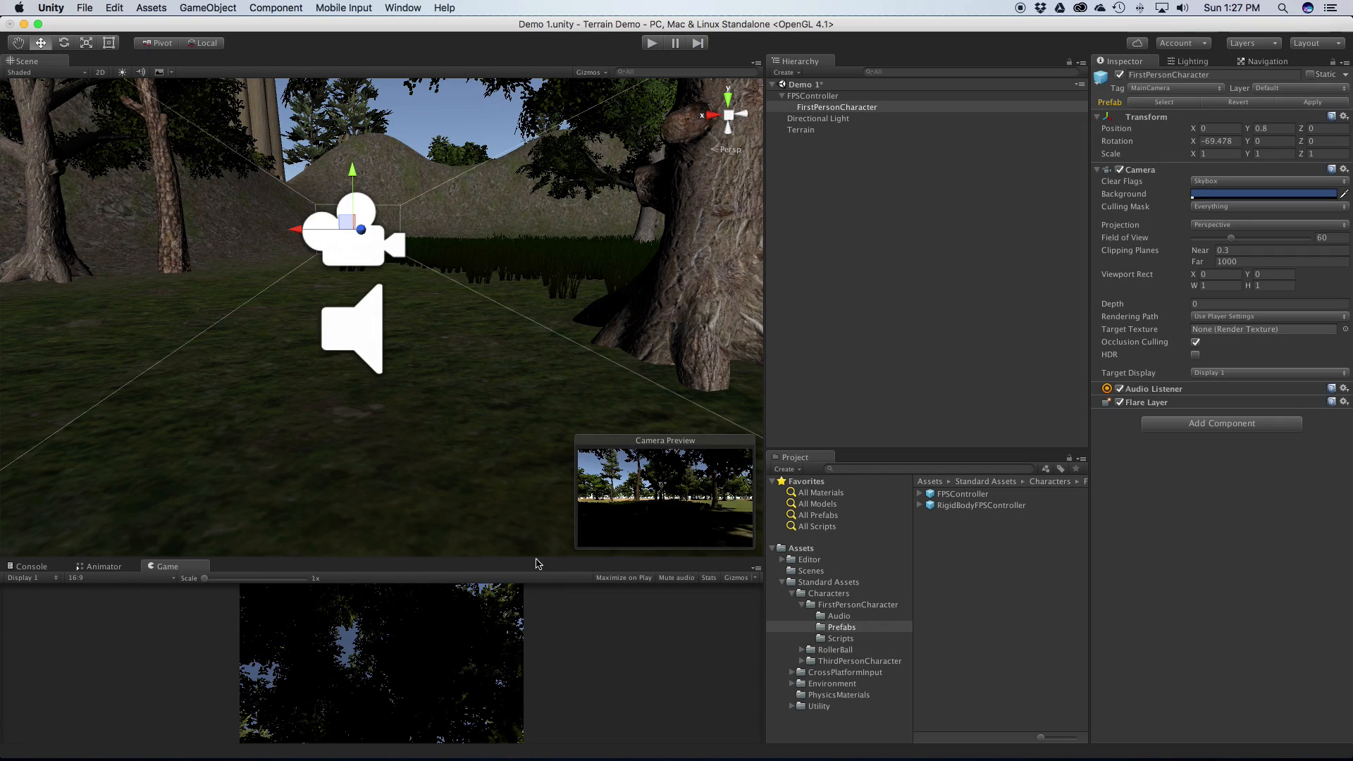
click(624, 578)
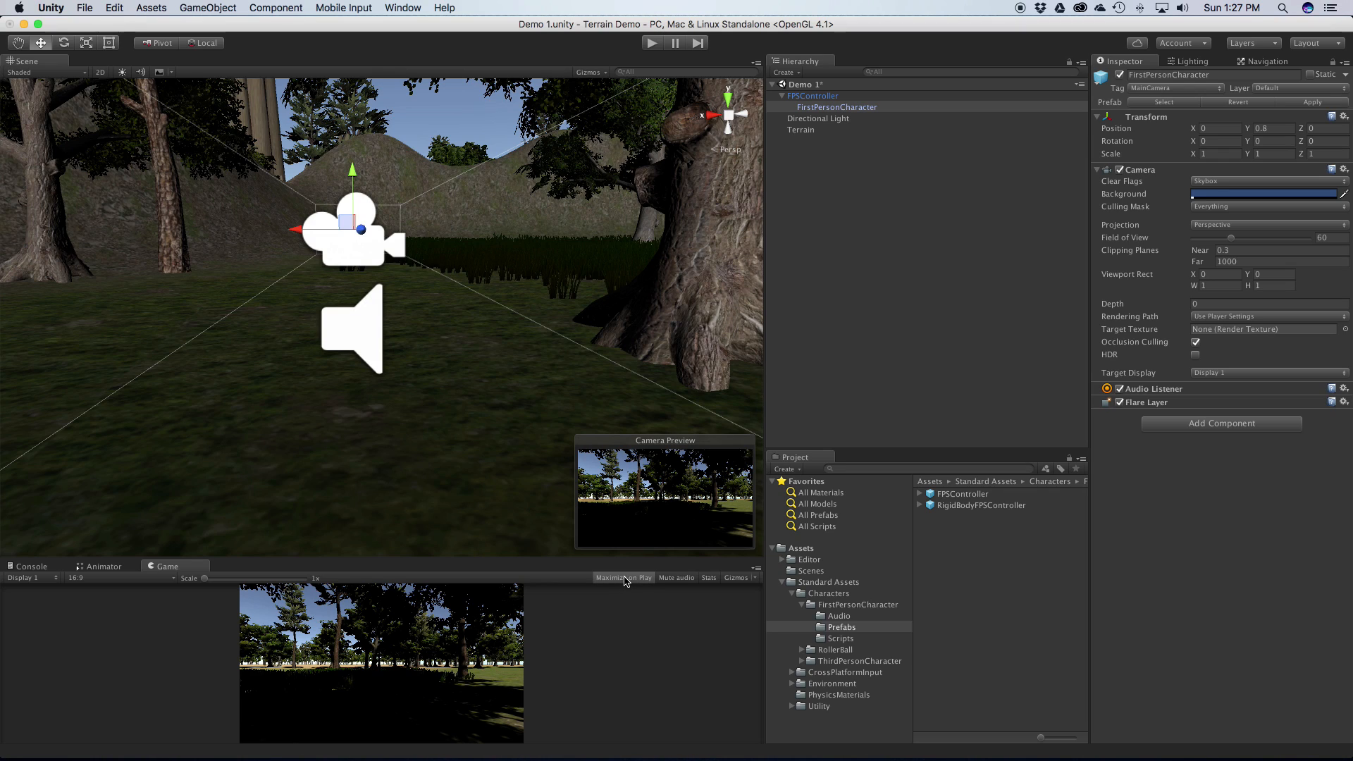
Step: Run the scene maximized, walk the first-person character around the trees, hills and grass, and stop play mode
click(652, 45)
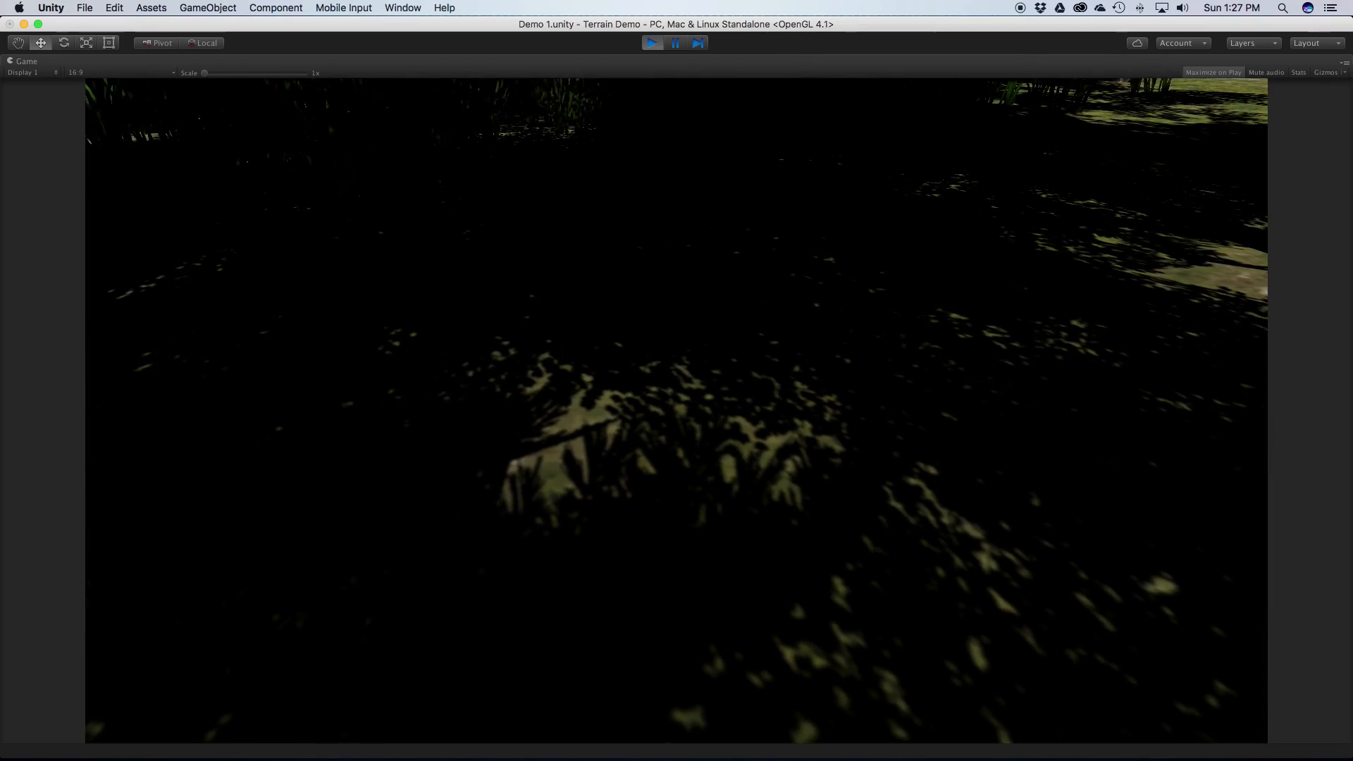
key(w)
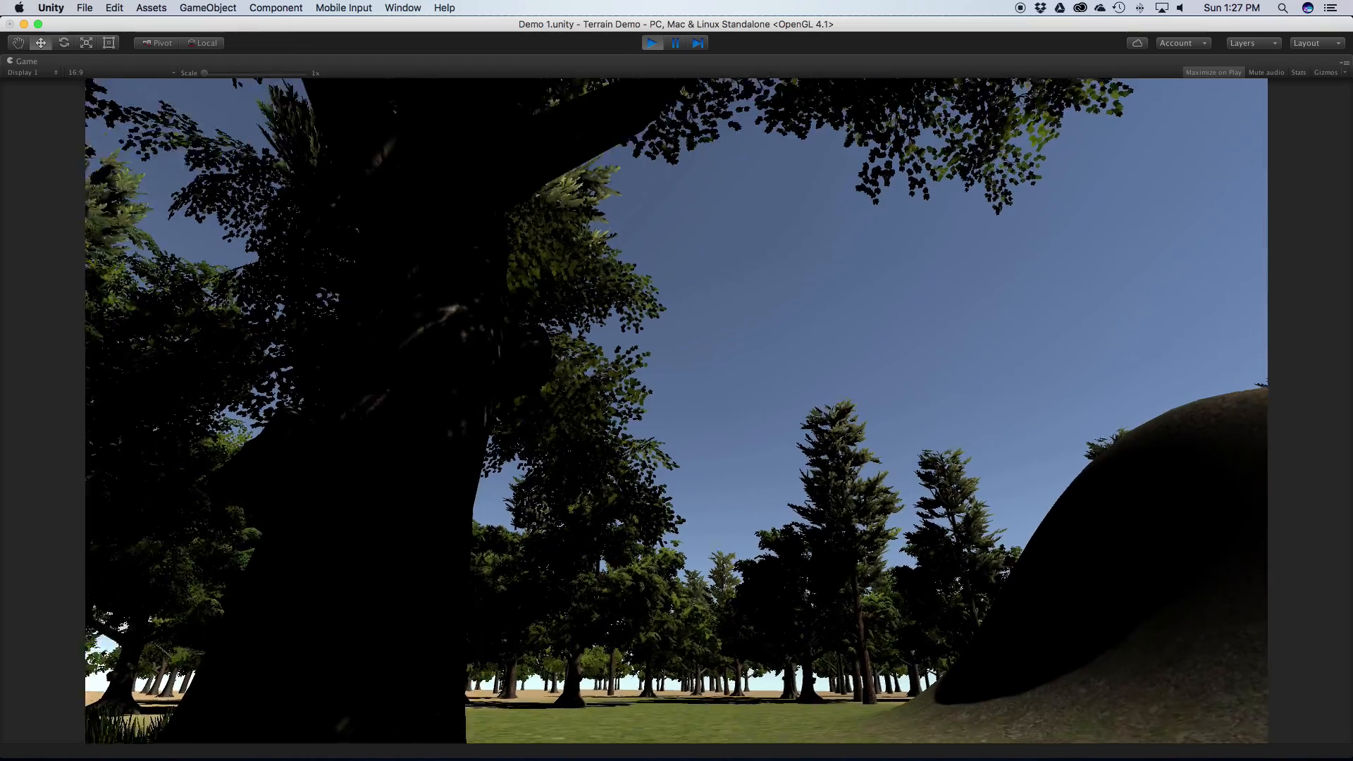
key(w)
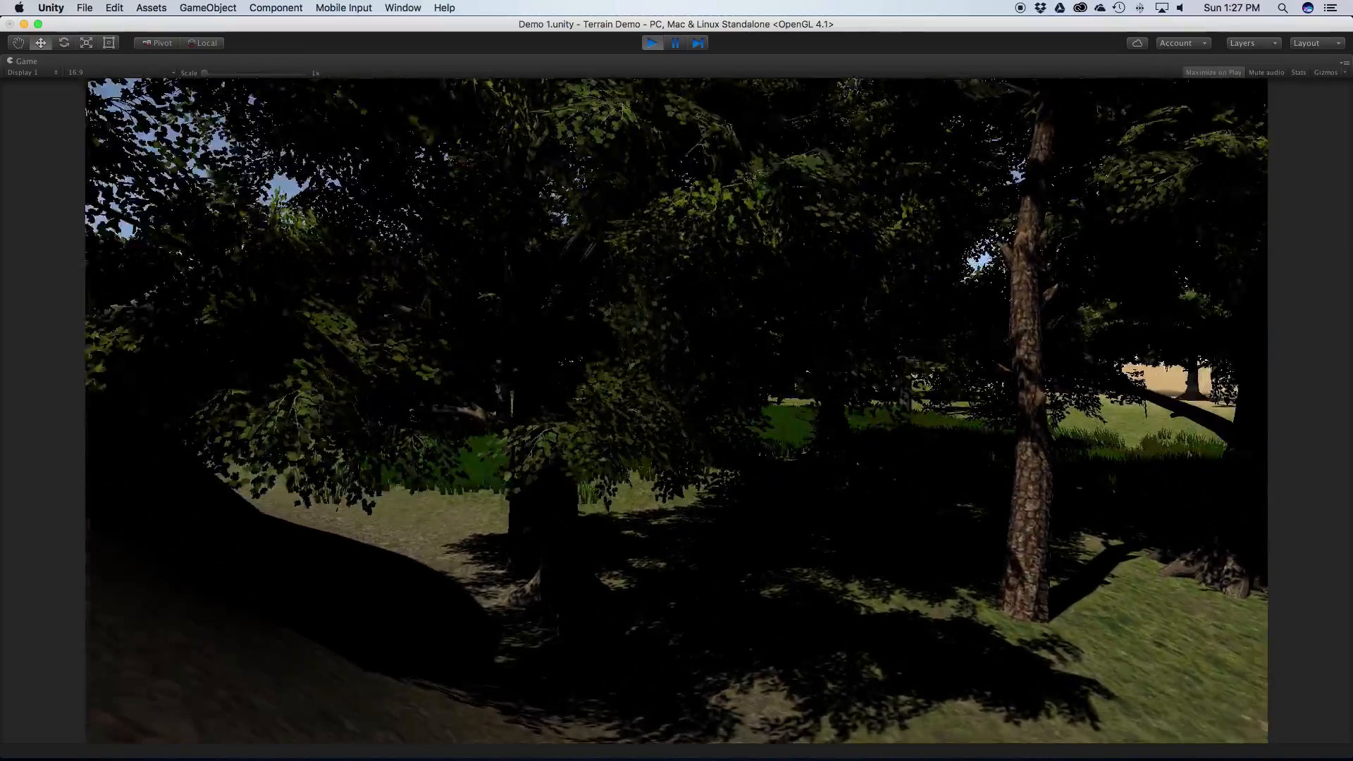
key(w)
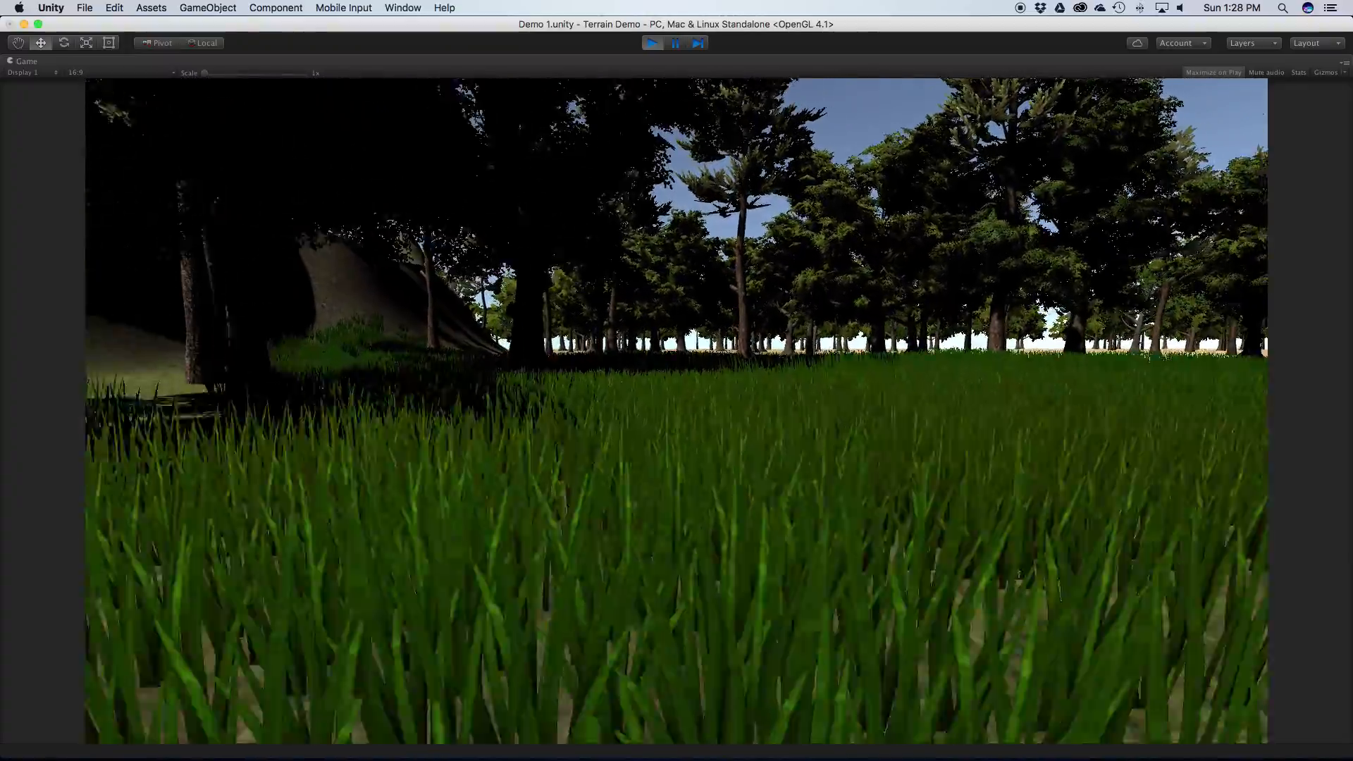
key(w)
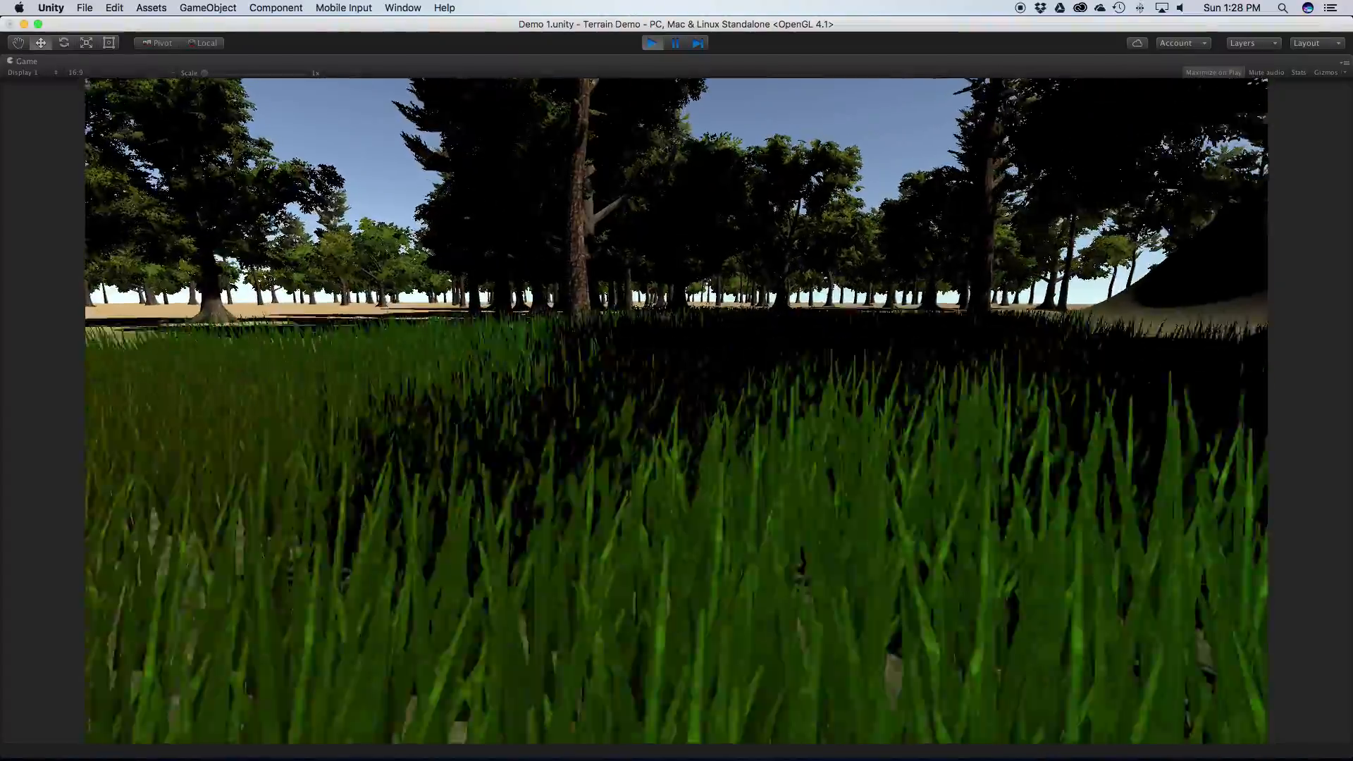
key(w)
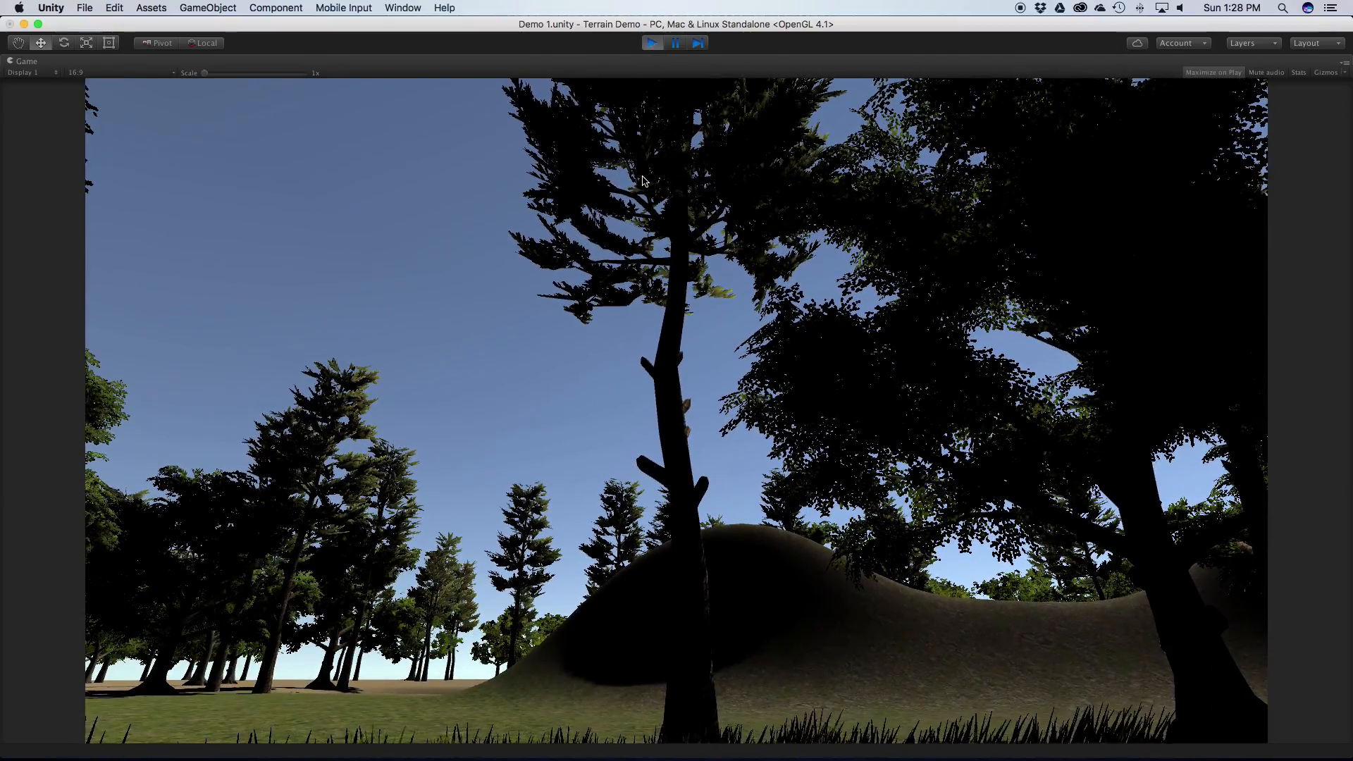
key(super+p)
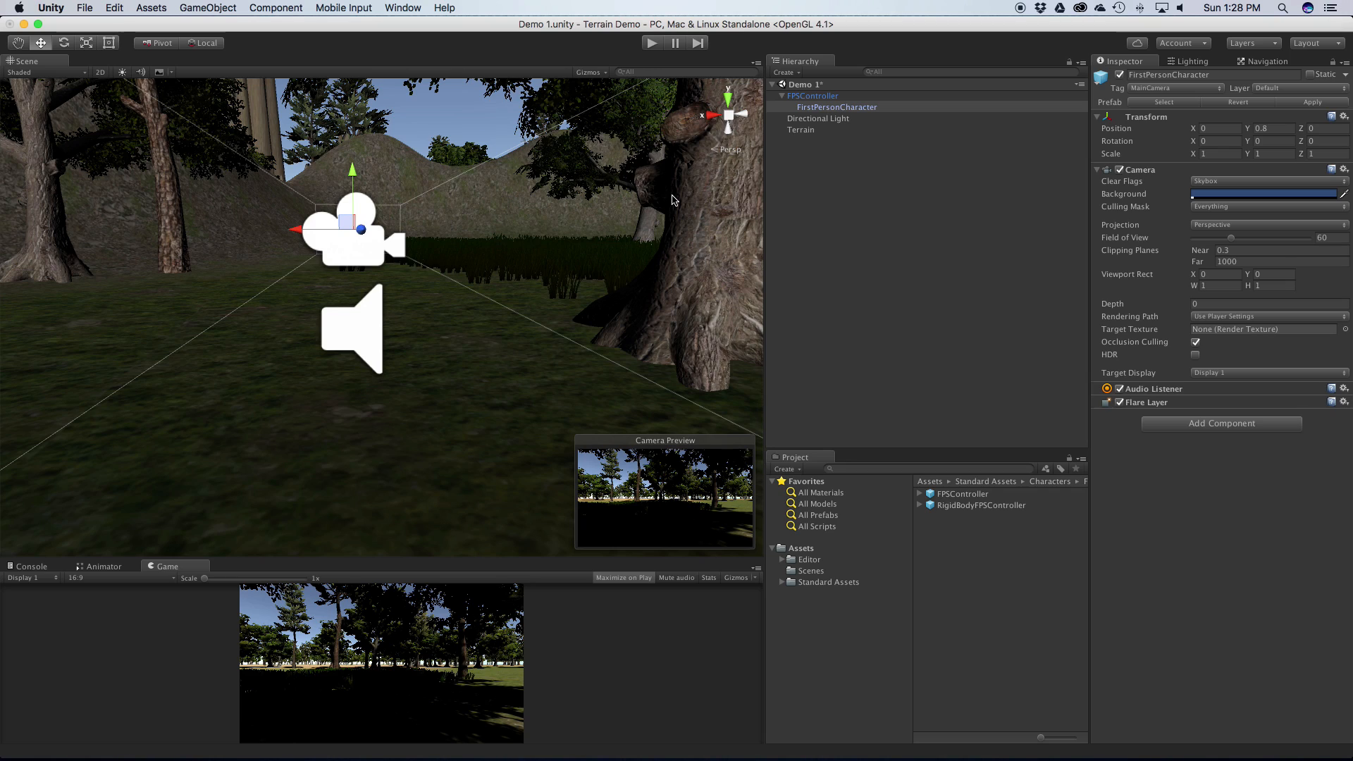
Step: Reselect the Terrain and review the painted grass detail's Edit Grass Texture settings, applying them without changes
click(782, 96)
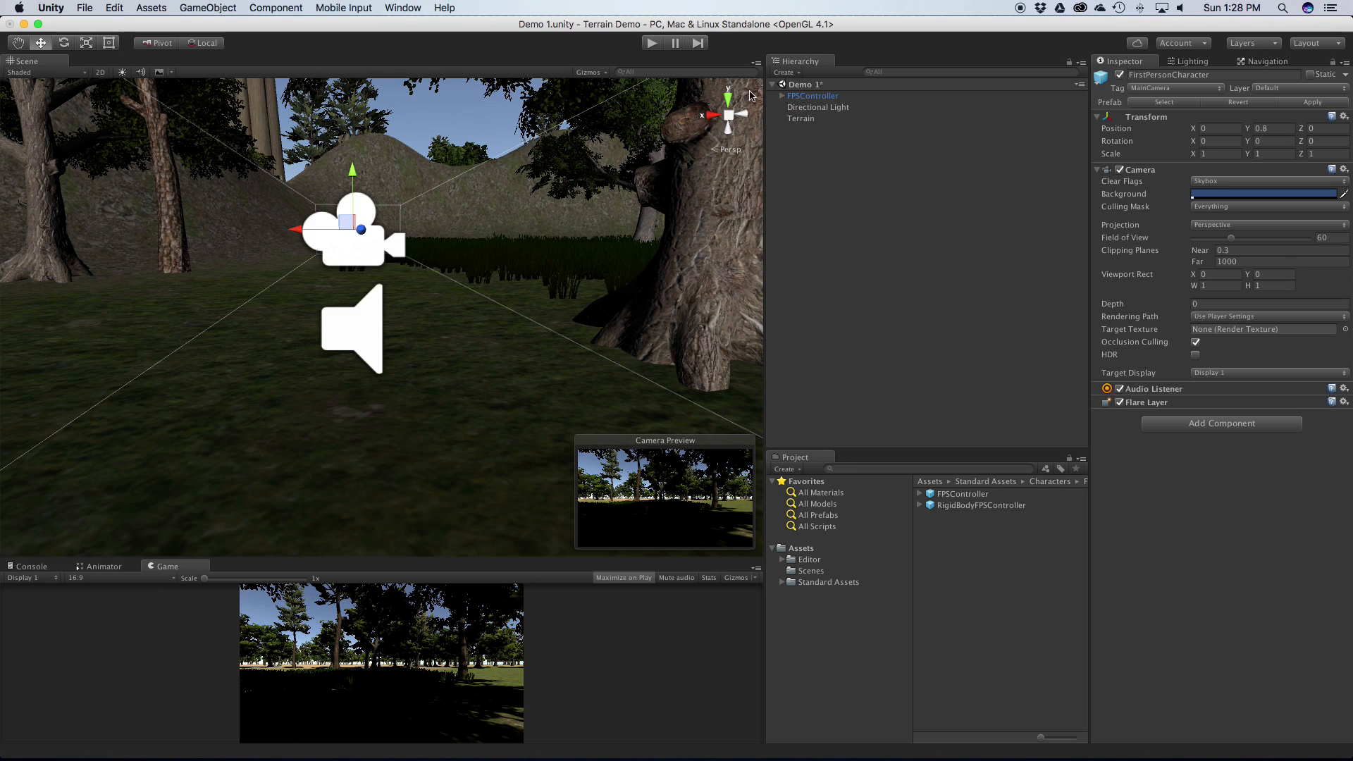
click(801, 120)
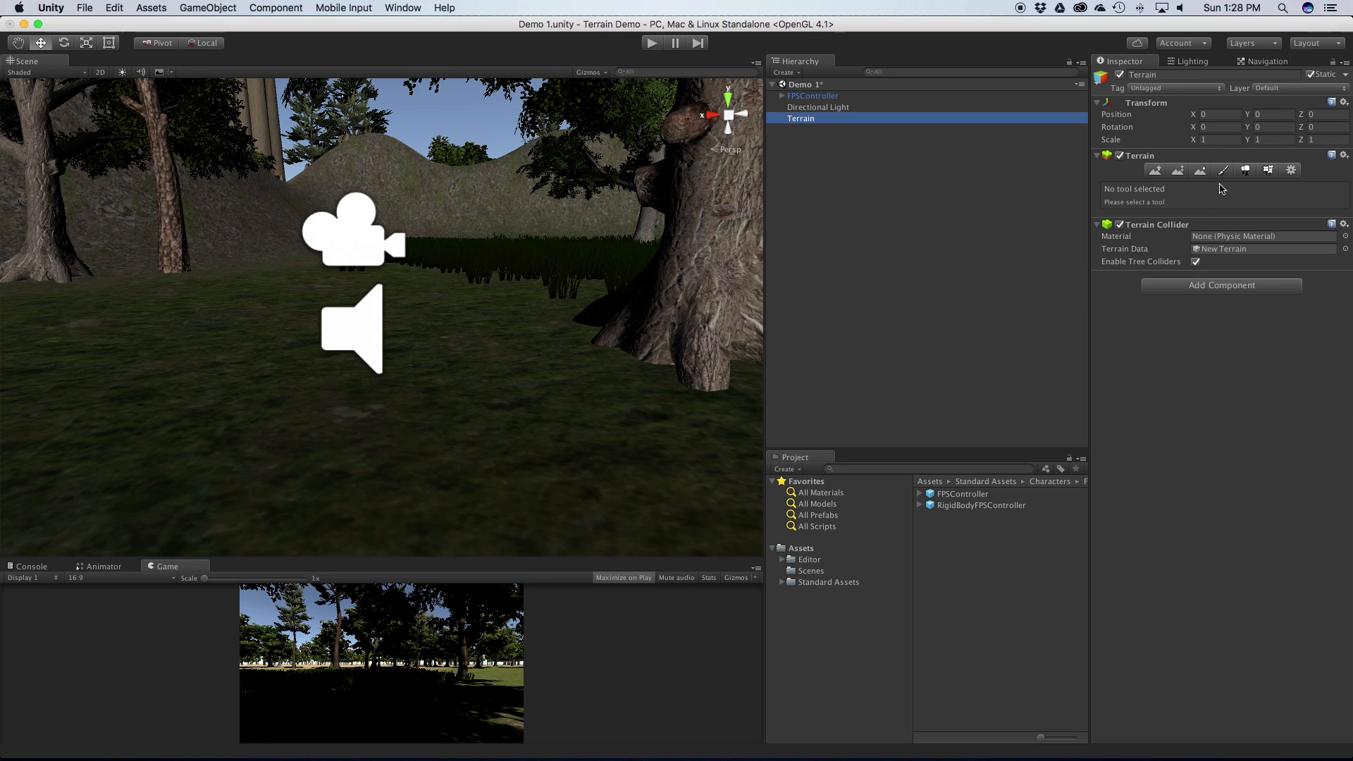
click(1266, 170)
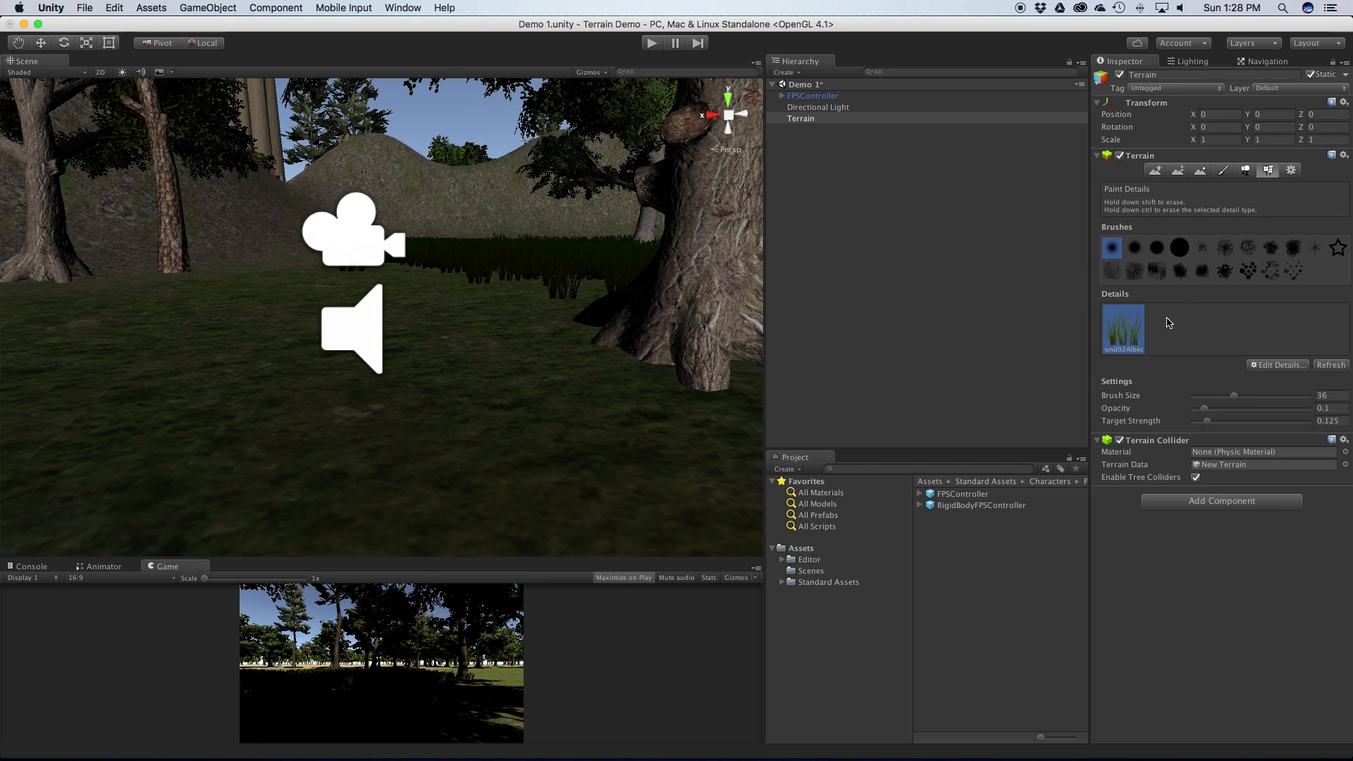
click(1278, 365)
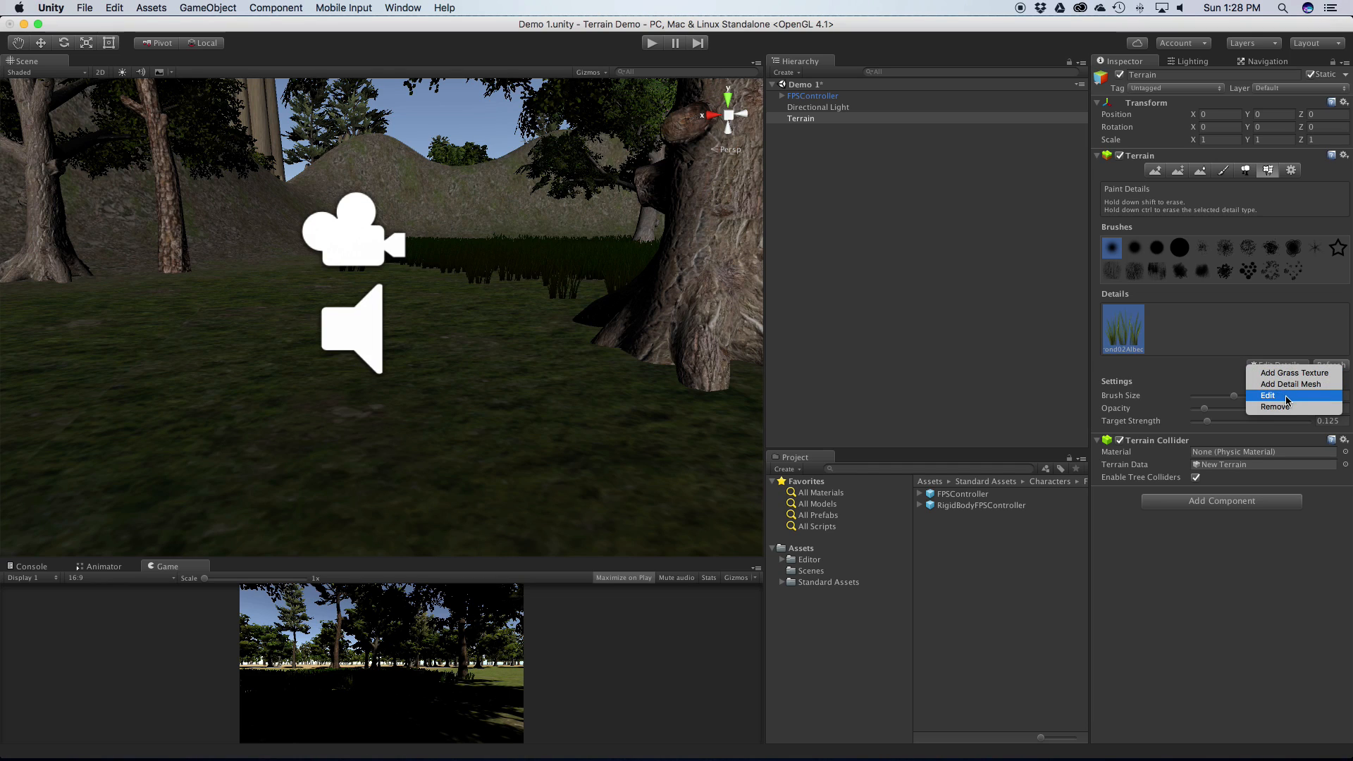
click(1286, 400)
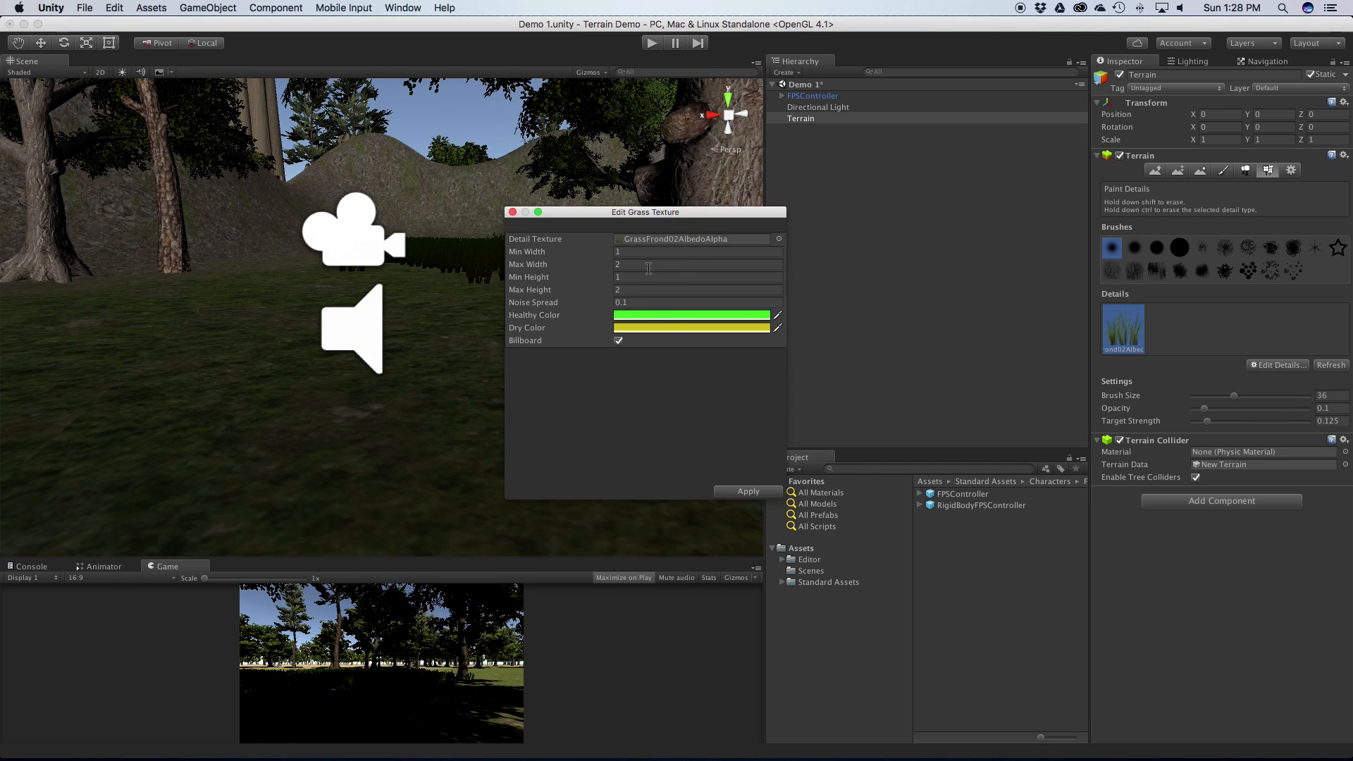
click(747, 491)
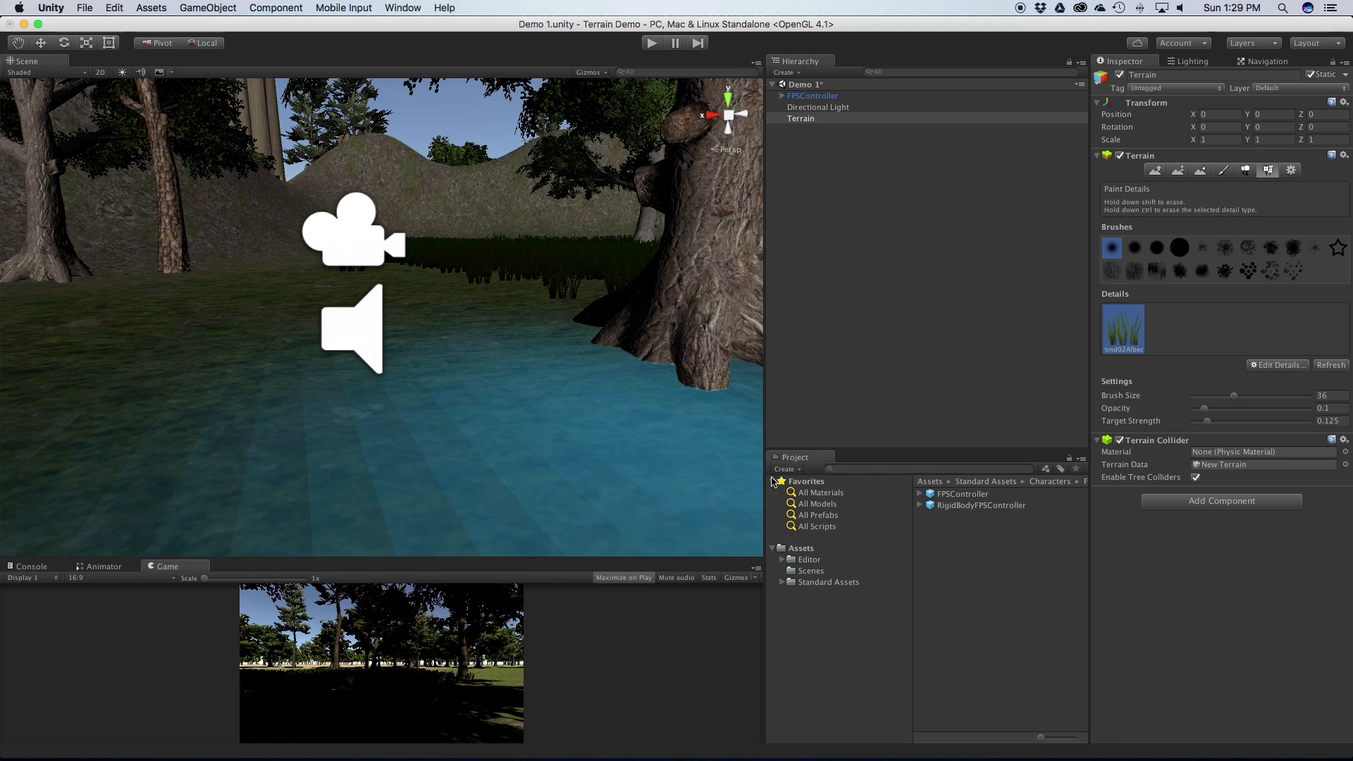
Step: Examine the Terrain Settings, including wind for grass and the resolution's terrain width, length and height, without changing them
click(1292, 170)
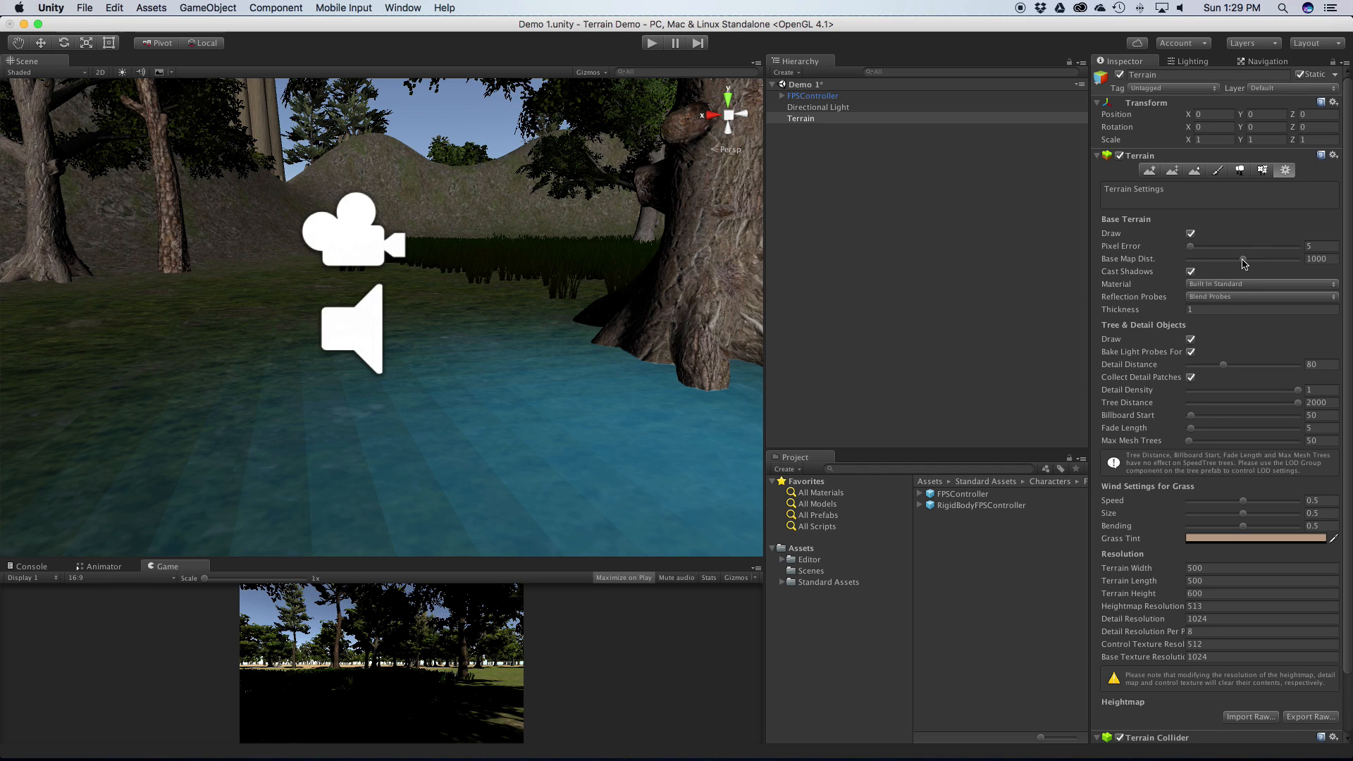
scroll(1245, 263, down, 3)
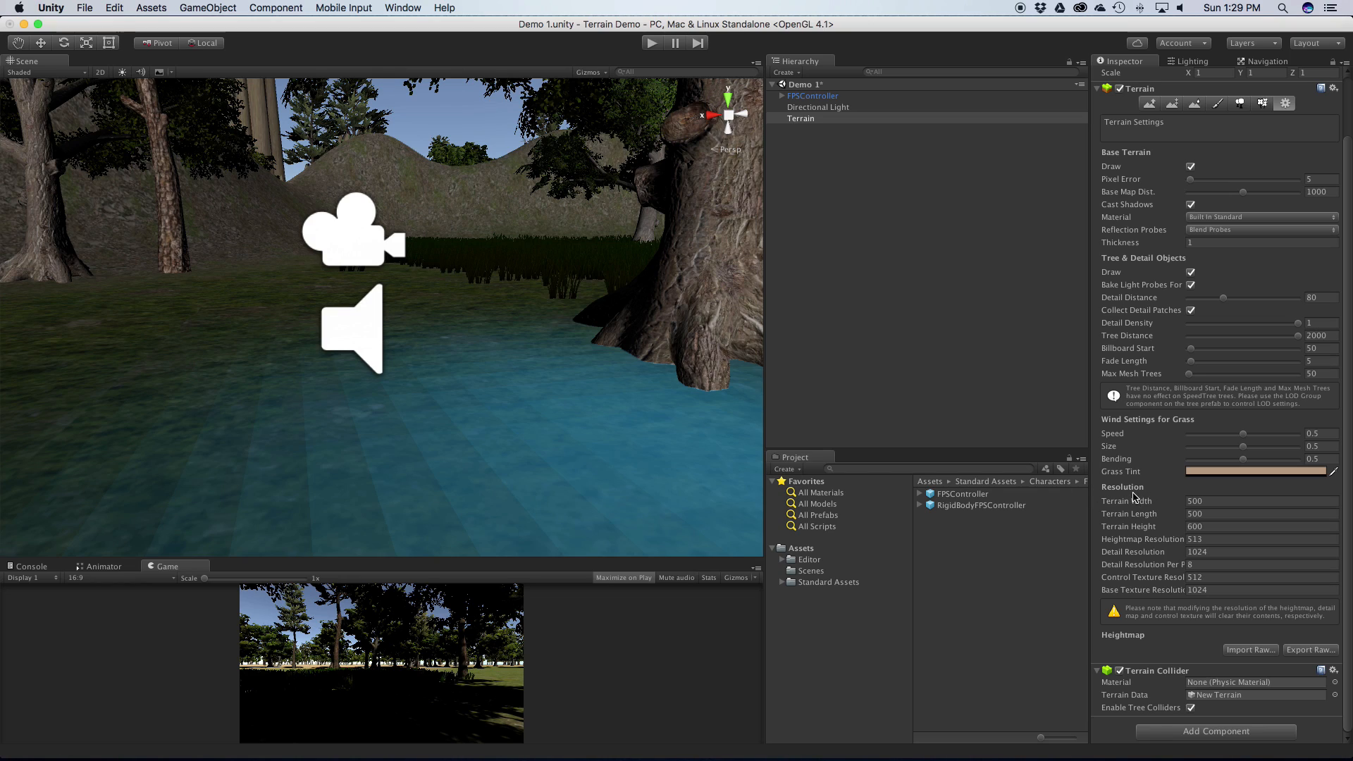
click(1221, 502)
click(1217, 514)
click(1216, 527)
click(1216, 527)
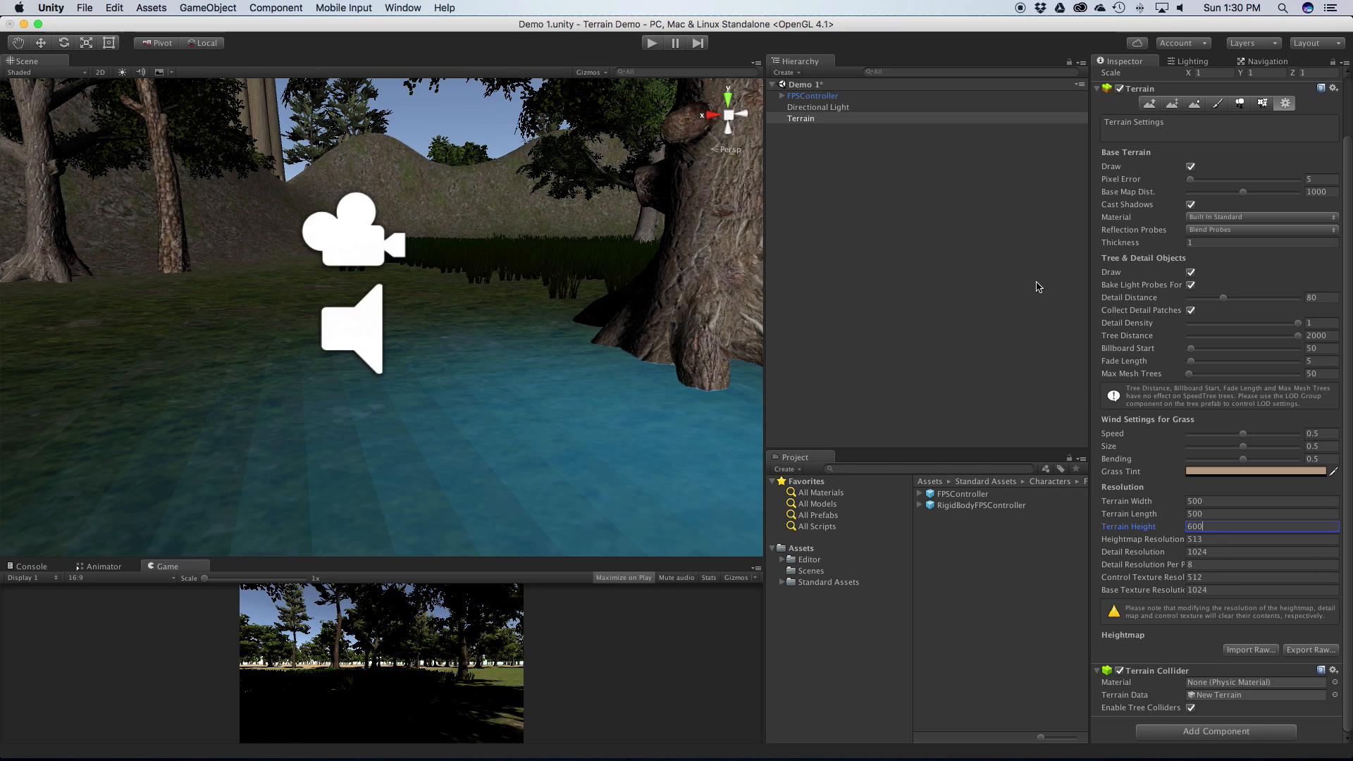
Step: Activate the Raise / Lower Terrain tool and survey the sculpted hills and trees from above without sculpting
click(1155, 104)
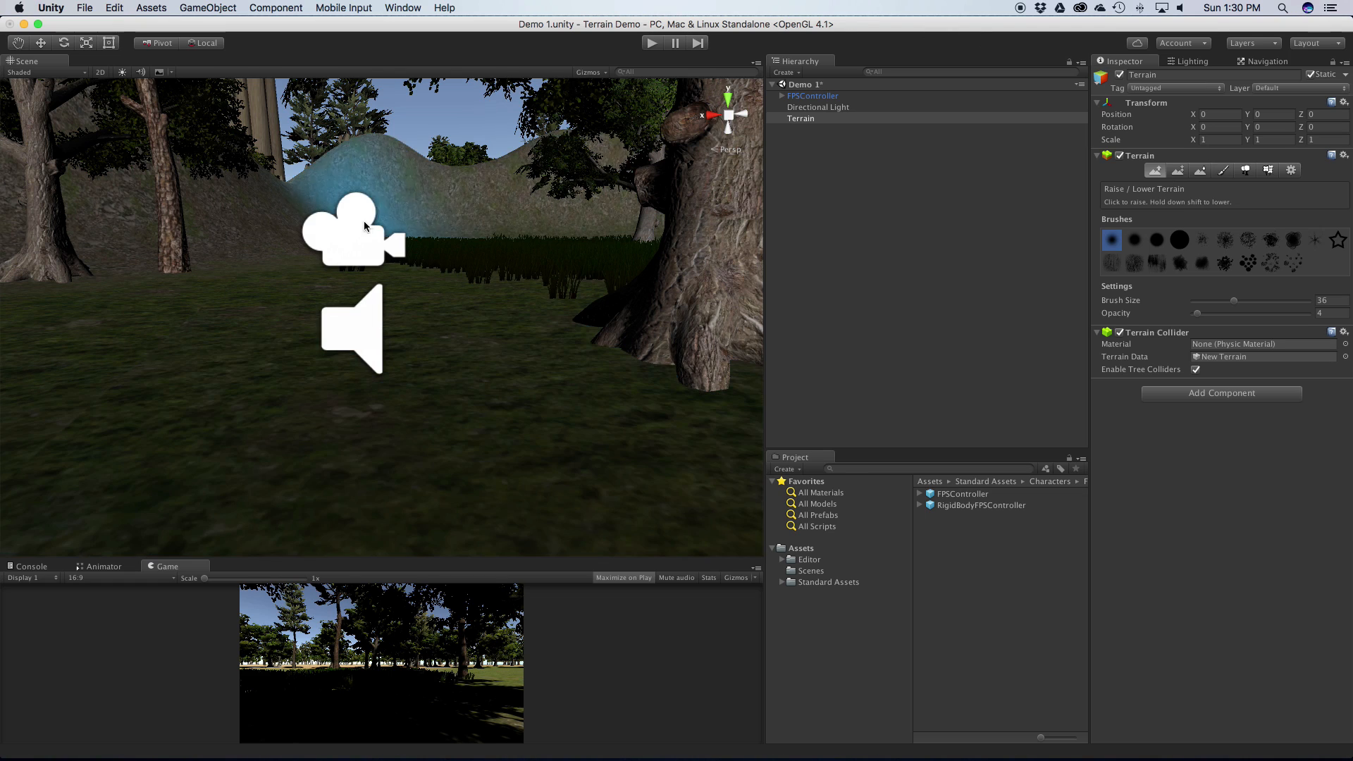
scroll(389, 233, up, 3)
scroll(398, 230, down, 8)
scroll(418, 238, down, 10)
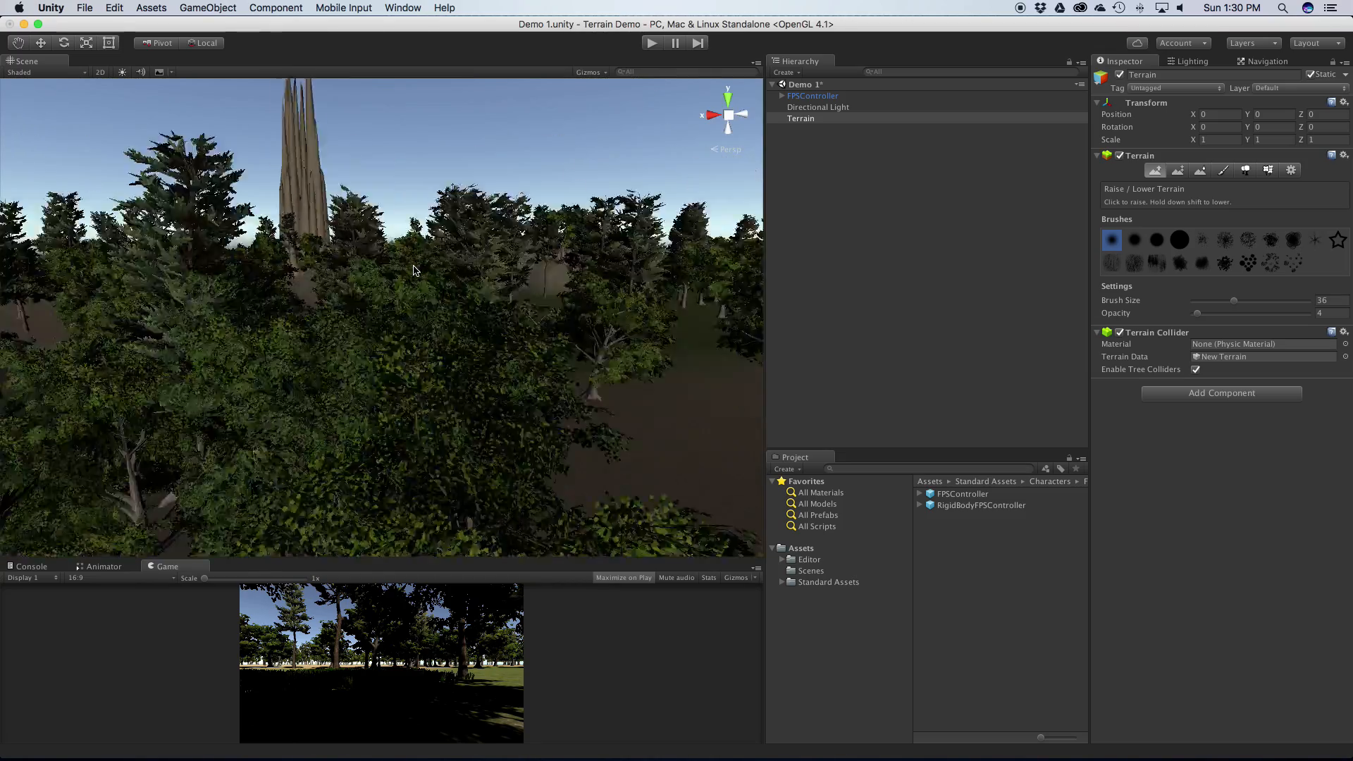
alt+drag(418, 238, 652, 383)
scroll(451, 359, down, 2)
scroll(451, 359, up, 5)
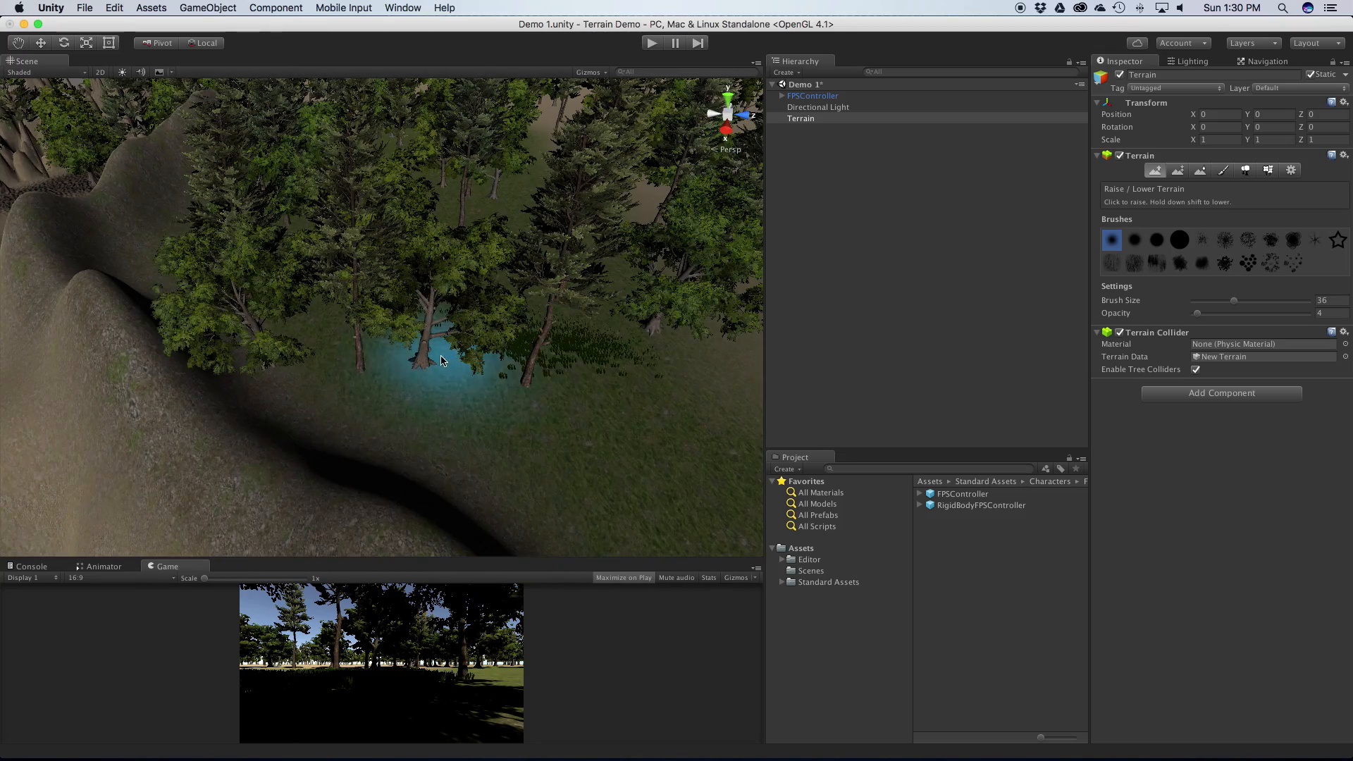
scroll(422, 317, down, 3)
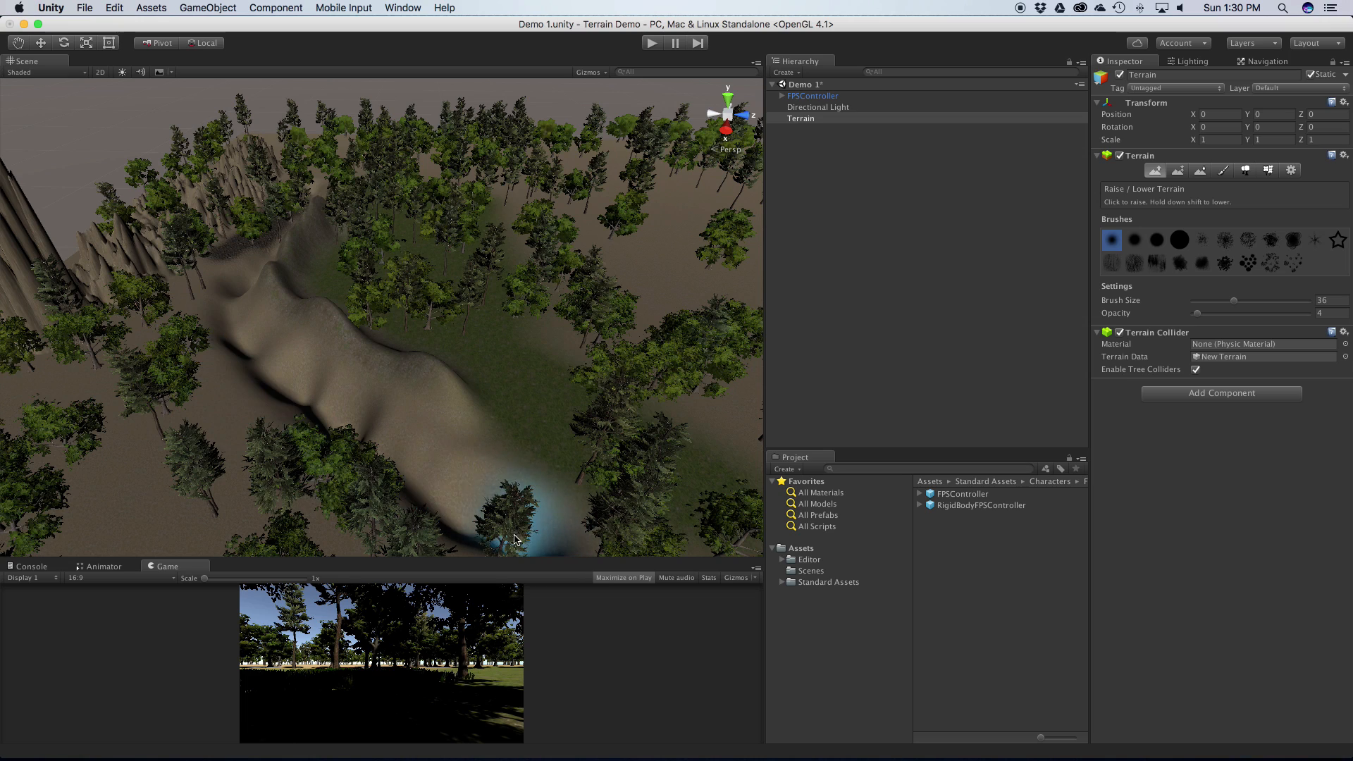